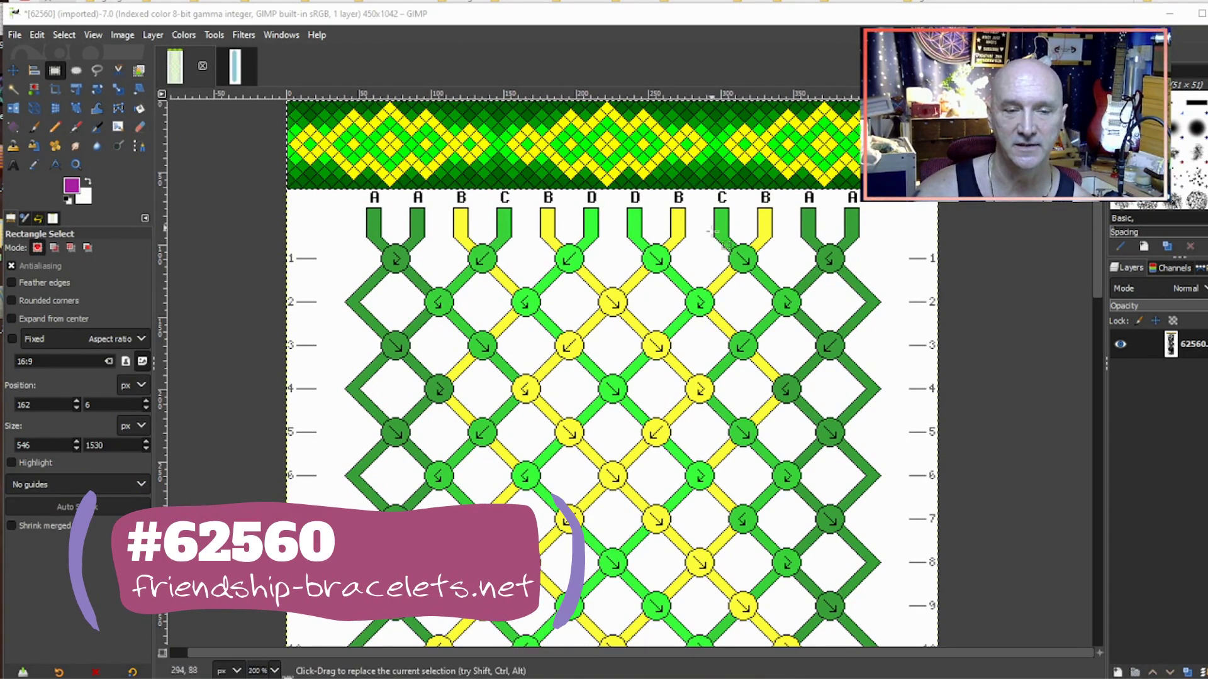
Step: Paste the copied bracelet preview strip from pattern 62560 into the 6-string pattern image
{"action": "scroll", "coordinate": [714, 238], "scroll_direction": "down", "scroll_amount": 15}
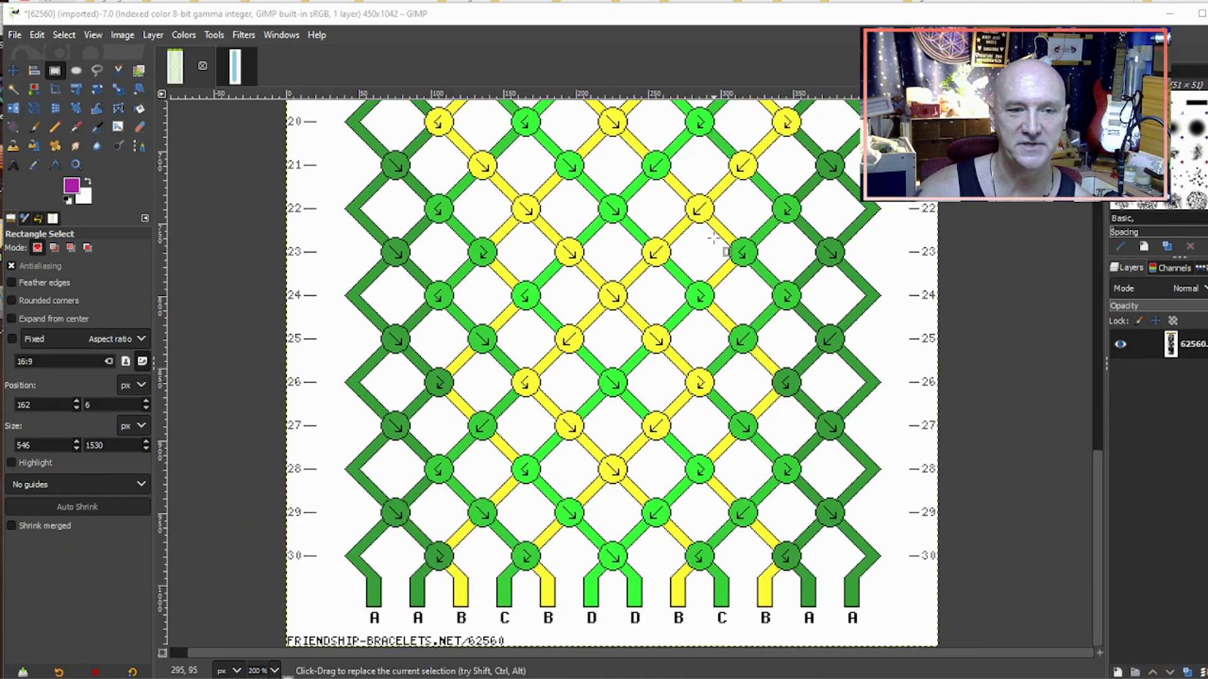
{"action": "scroll", "coordinate": [714, 238], "scroll_direction": "up", "scroll_amount": 17}
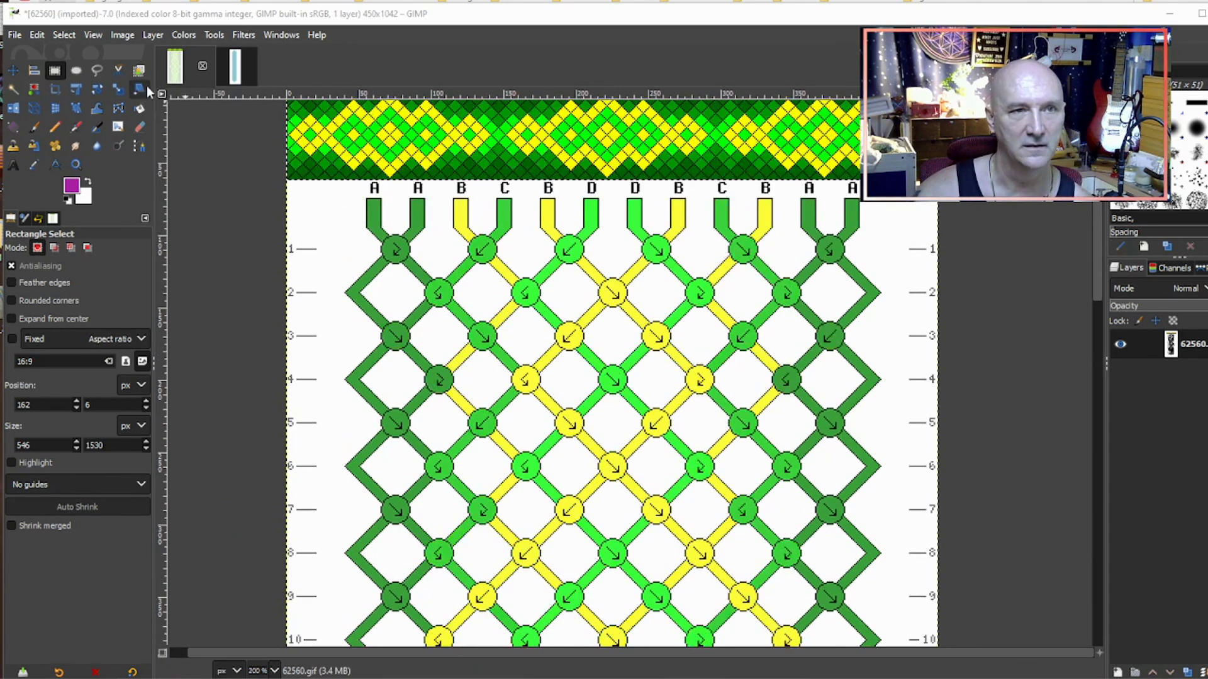
{"action": "left_click", "coordinate": [248, 65]}
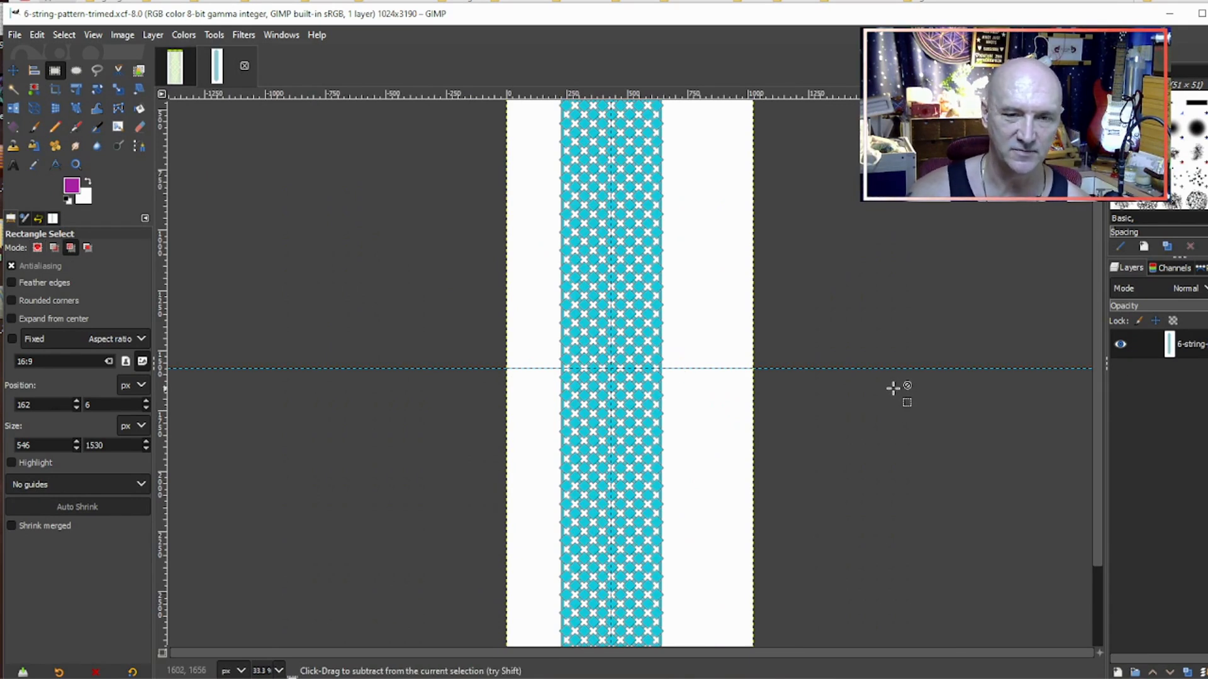
{"action": "key", "text": "ctrl+v"}
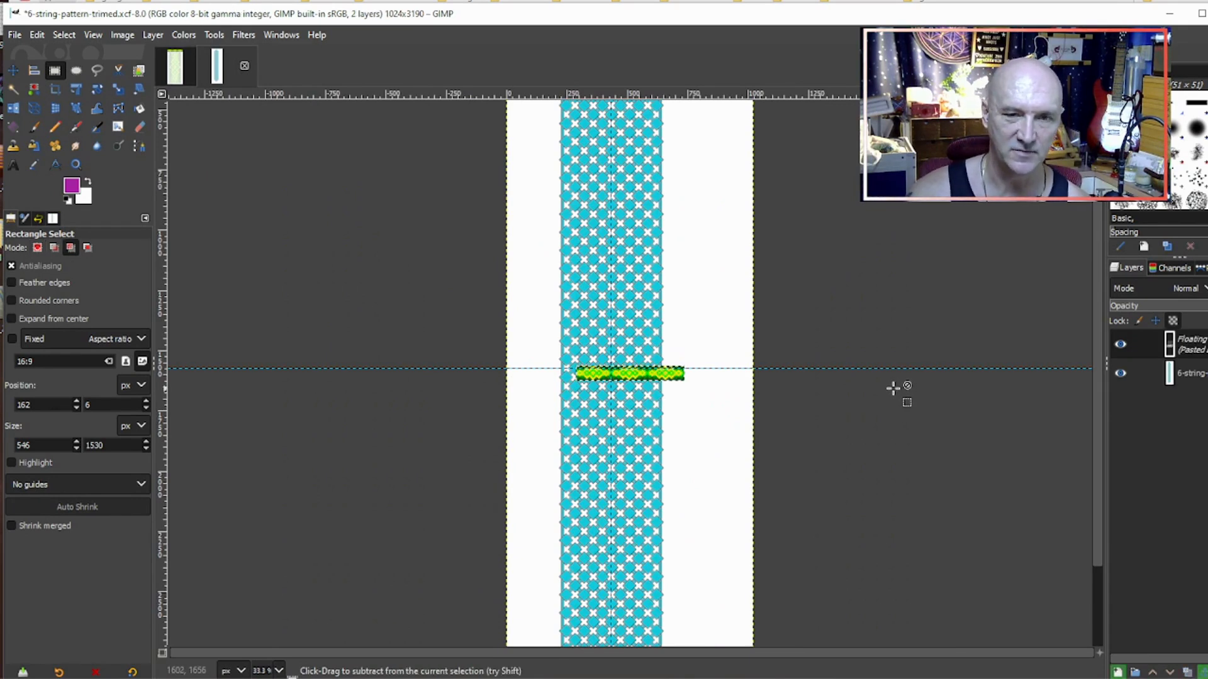
Step: Rotate the pasted green-and-yellow strip upright so that it runs parallel to the blue pattern
{"action": "left_click", "coordinate": [100, 94]}
{"action": "left_click", "coordinate": [654, 384]}
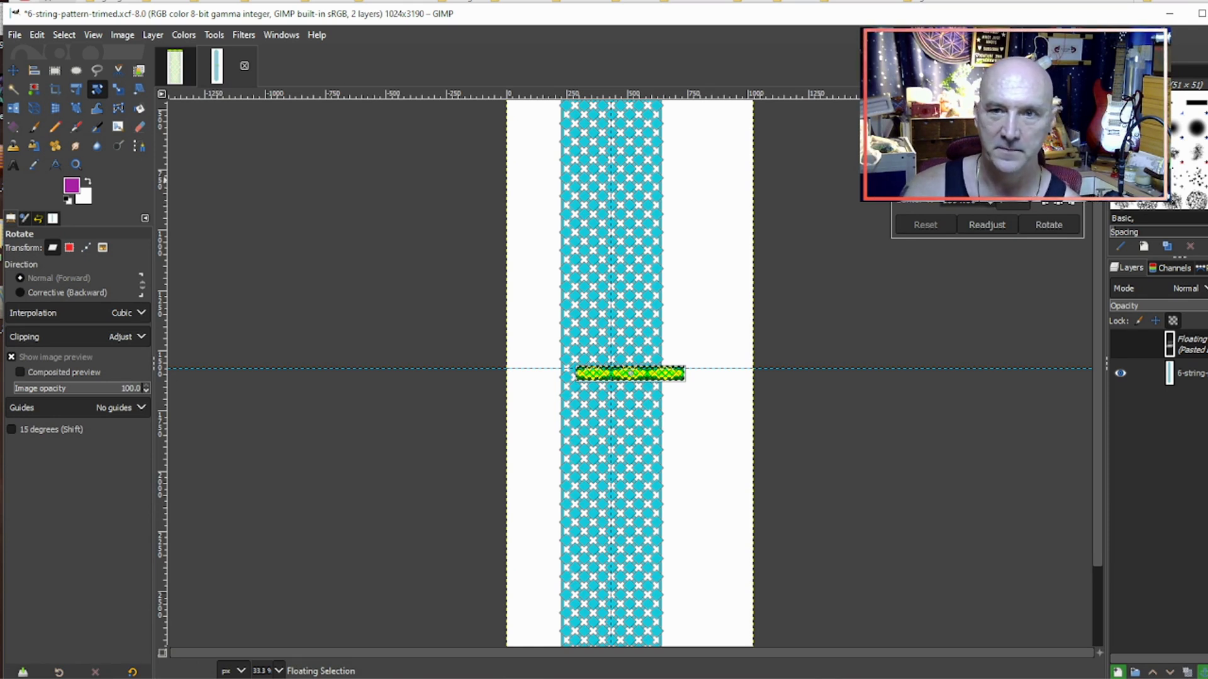
{"action": "left_click", "coordinate": [1067, 224]}
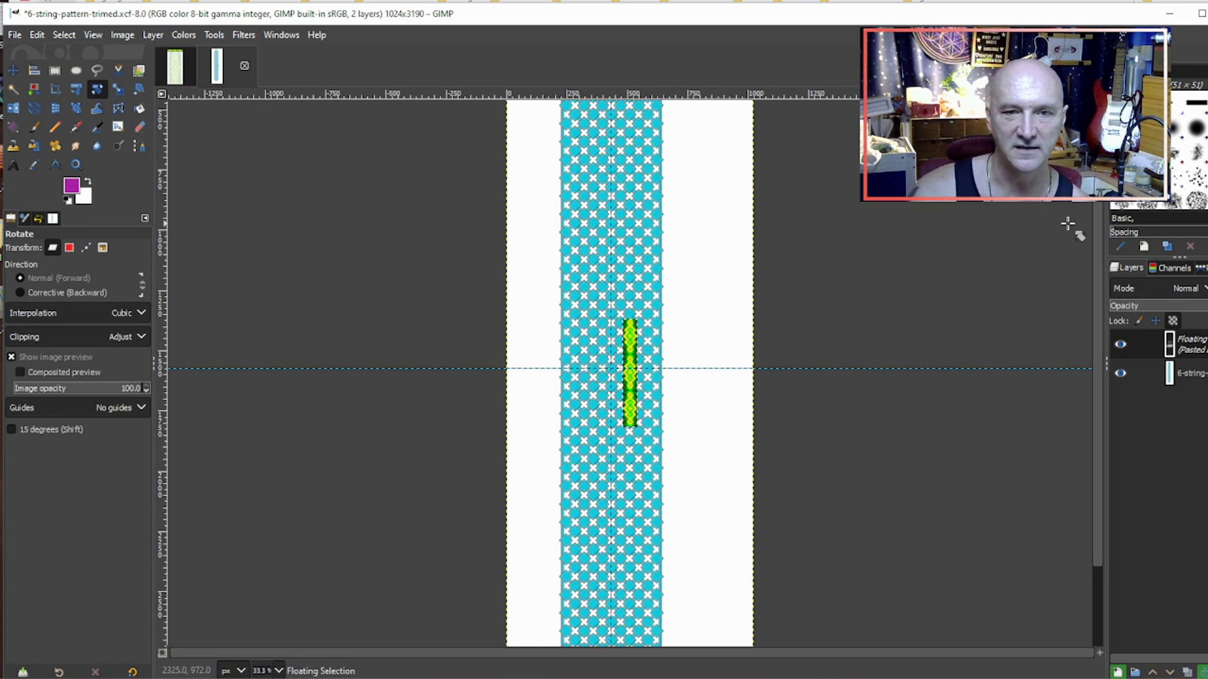
Step: Enlarge the pasted strip proportionally to about half the blue pattern's width and move it onto the white margin beside the pattern
{"action": "left_click", "coordinate": [118, 89]}
{"action": "left_click", "coordinate": [641, 387]}
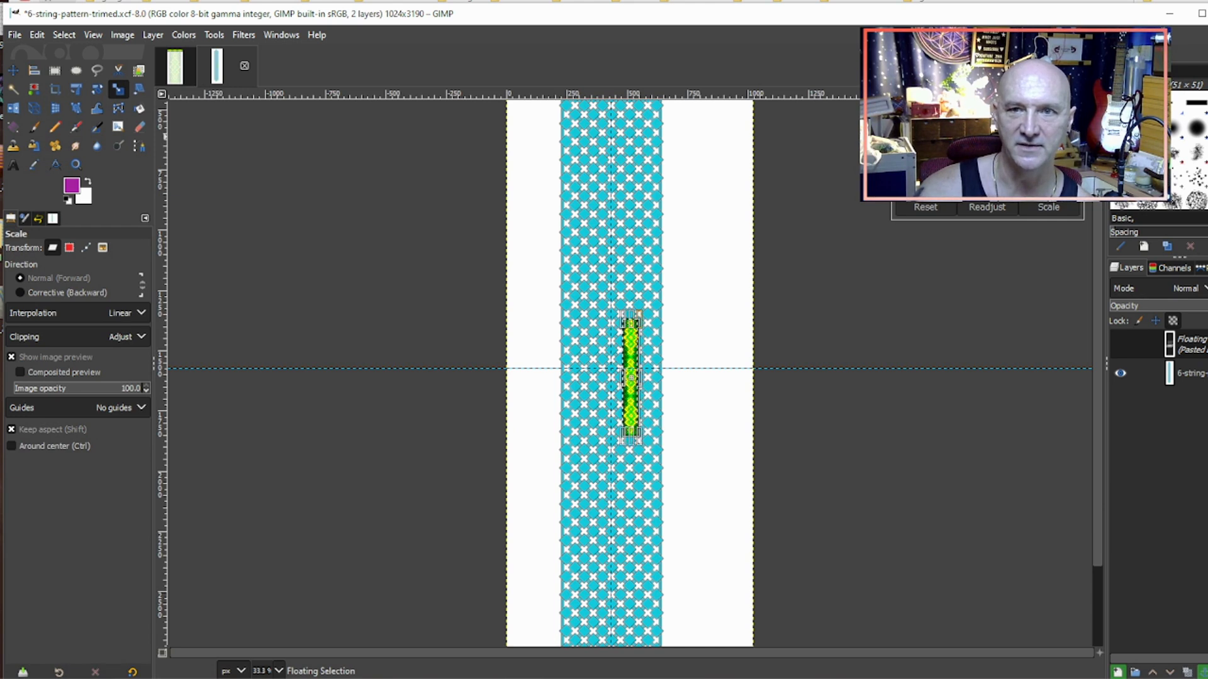
{"action": "left_click_drag", "start_coordinate": [640, 431], "coordinate": [671, 661]}
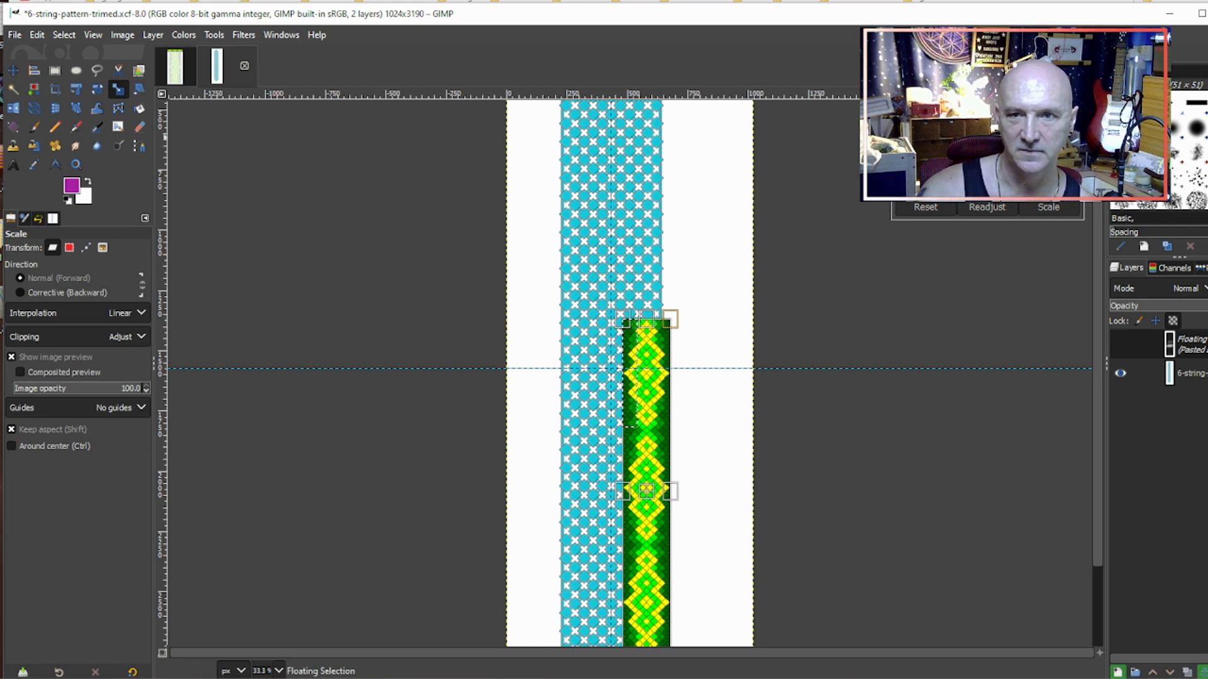
{"action": "key", "text": "Up"}
{"action": "key", "text": "Up"}
{"action": "key", "text": "Up"}
{"action": "key", "text": "Up"}
{"action": "key", "text": "Up"}
{"action": "key", "text": "Return"}
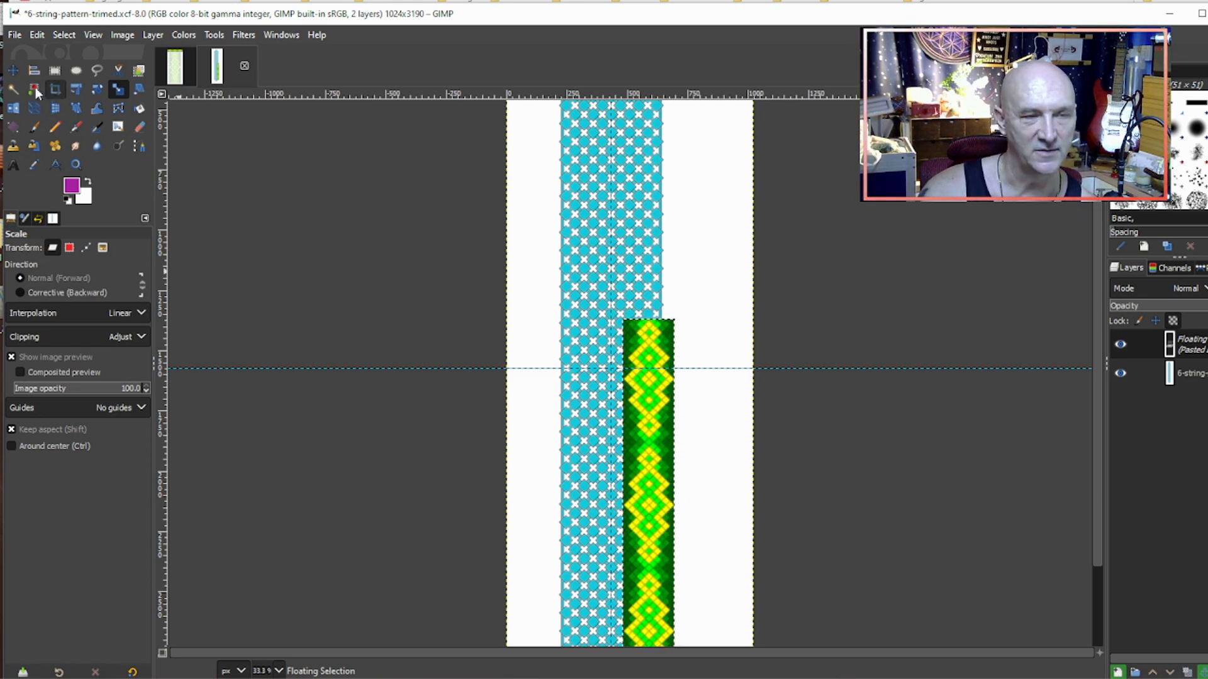
{"action": "left_click", "coordinate": [15, 72]}
{"action": "left_click_drag", "start_coordinate": [652, 524], "coordinate": [720, 316]}
Step: Set the Pencil's foreground colour to red f61414 and undo the trial pencil marks on the green-and-yellow strip
{"action": "left_click", "coordinate": [53, 129]}
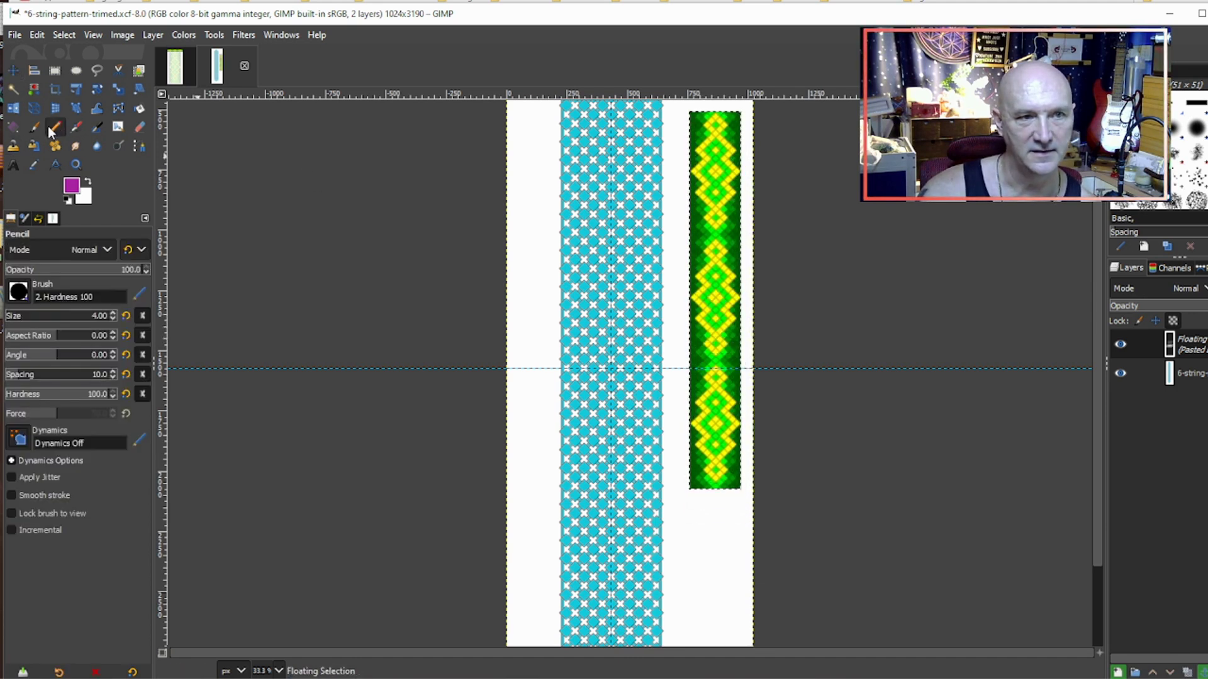
{"action": "left_click", "coordinate": [72, 186]}
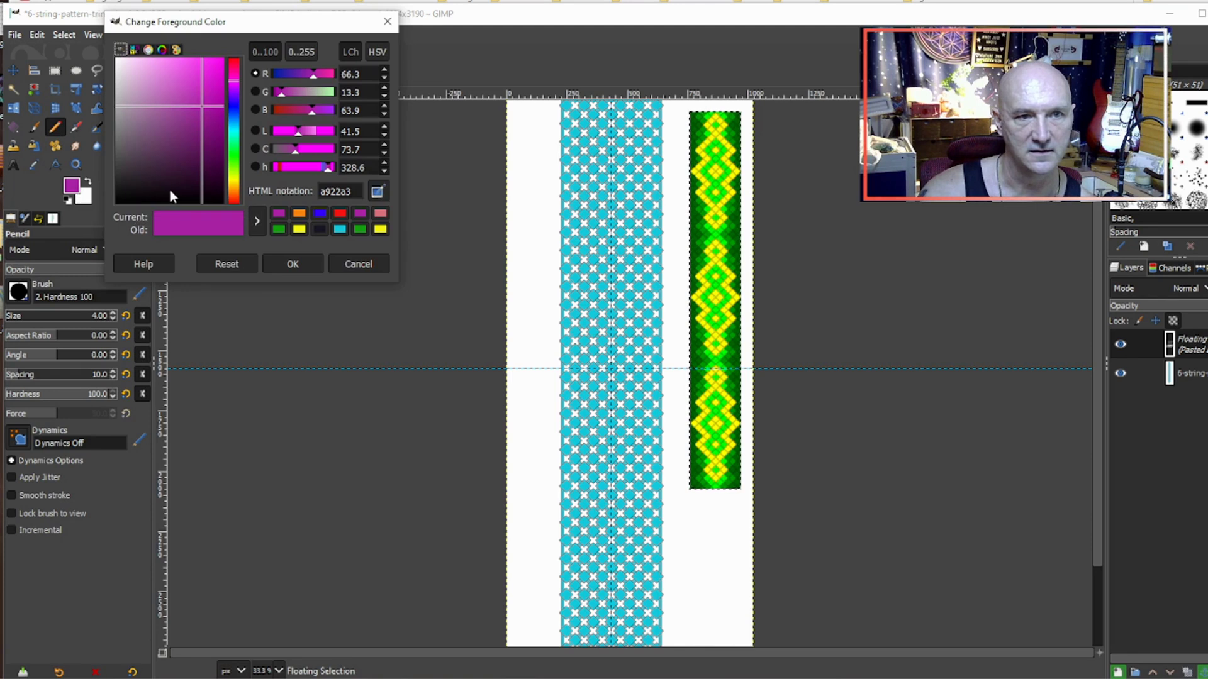
{"action": "left_click", "coordinate": [339, 214]}
{"action": "left_click", "coordinate": [292, 264]}
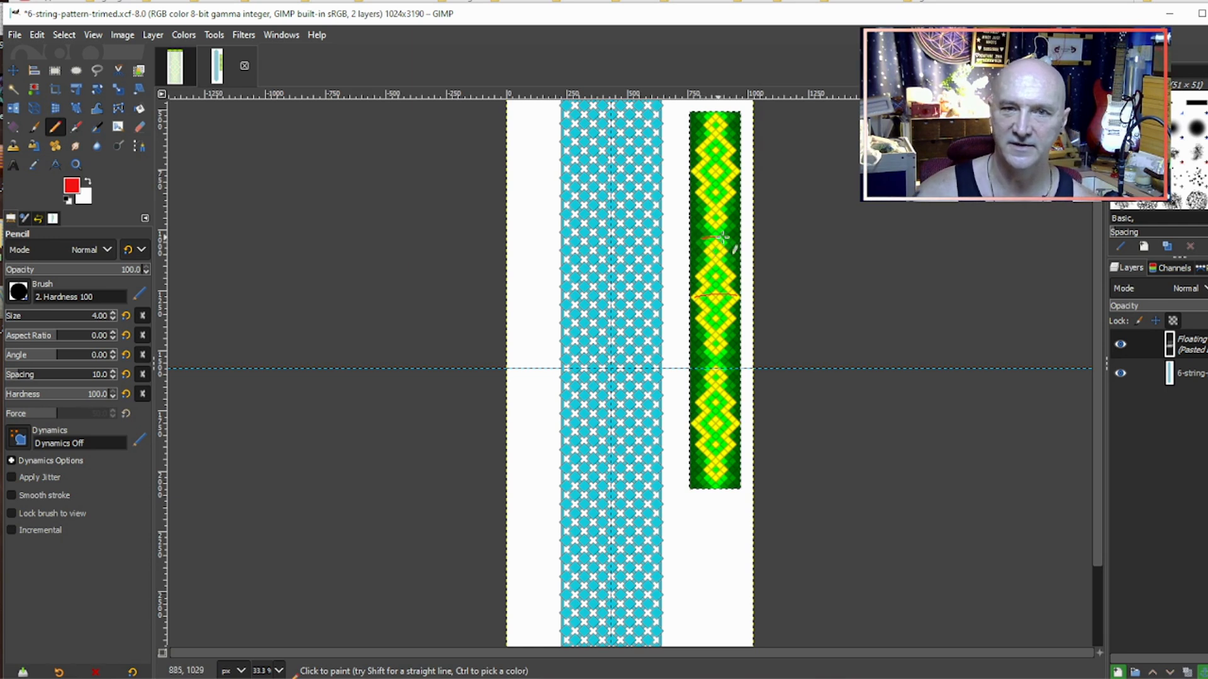
{"action": "key", "text": "ctrl"}
{"action": "key", "text": "ctrl+z"}
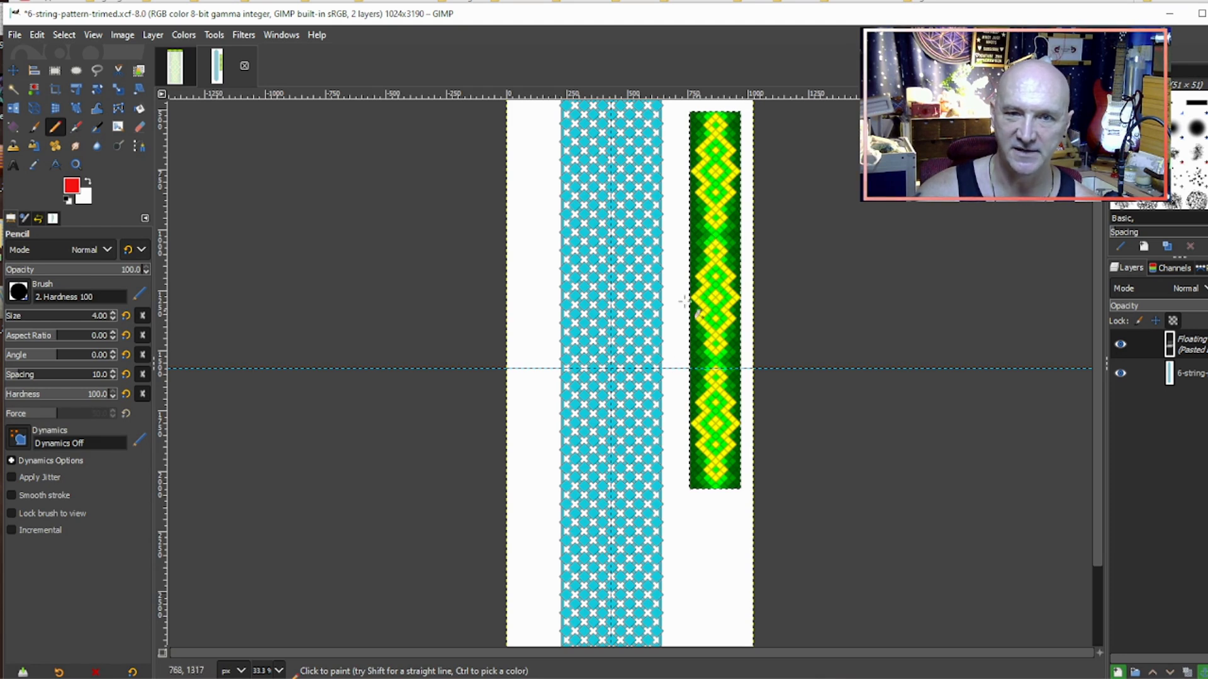
Step: Align the horizontal guide with a row of blue diamonds and nudge the vertical guide onto the pattern's centre column
{"action": "scroll", "coordinate": [480, 367], "scroll_direction": "up", "scroll_amount": 2}
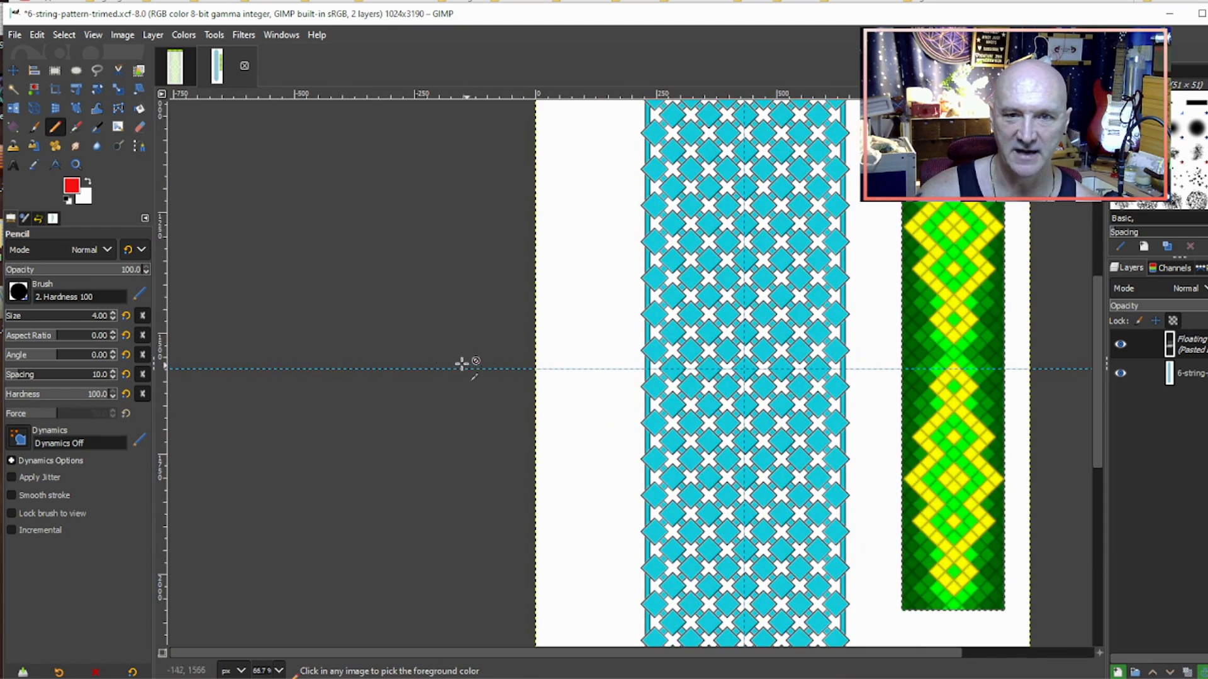
{"action": "left_click", "coordinate": [14, 70]}
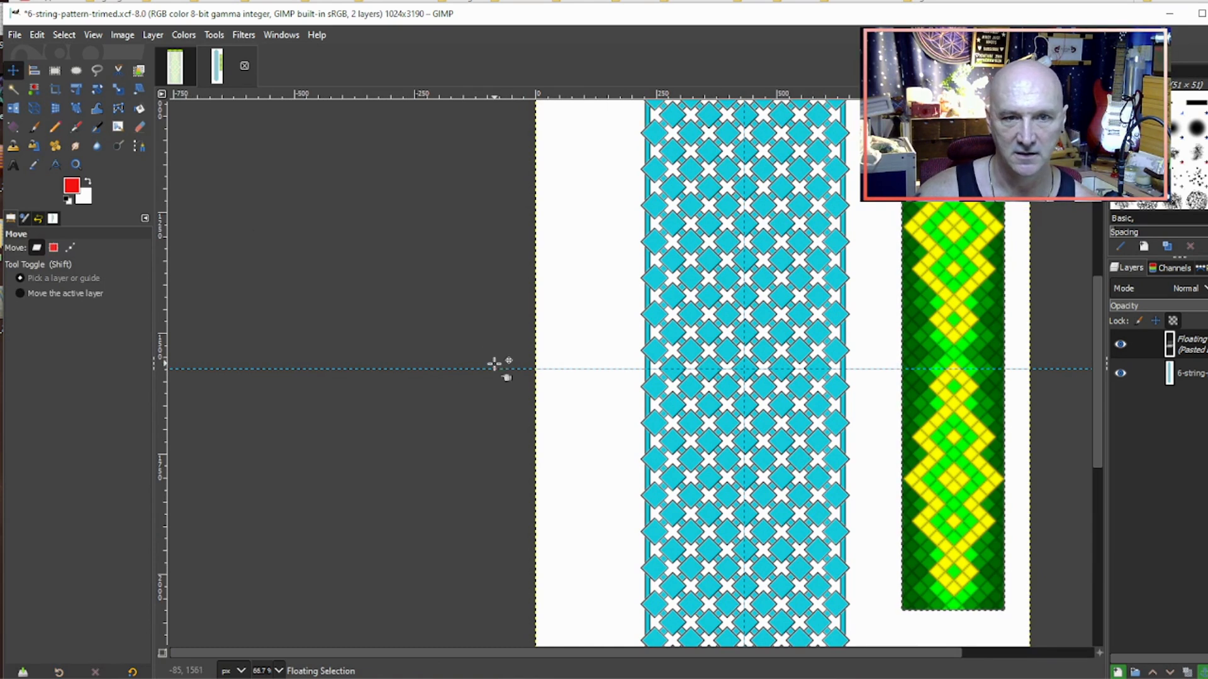
{"action": "left_click_drag", "start_coordinate": [495, 366], "coordinate": [504, 352]}
{"action": "key", "text": "ctrl"}
{"action": "scroll", "coordinate": [888, 371], "scroll_direction": "up", "scroll_amount": 3}
{"action": "scroll", "coordinate": [788, 383], "scroll_direction": "up", "scroll_amount": 1}
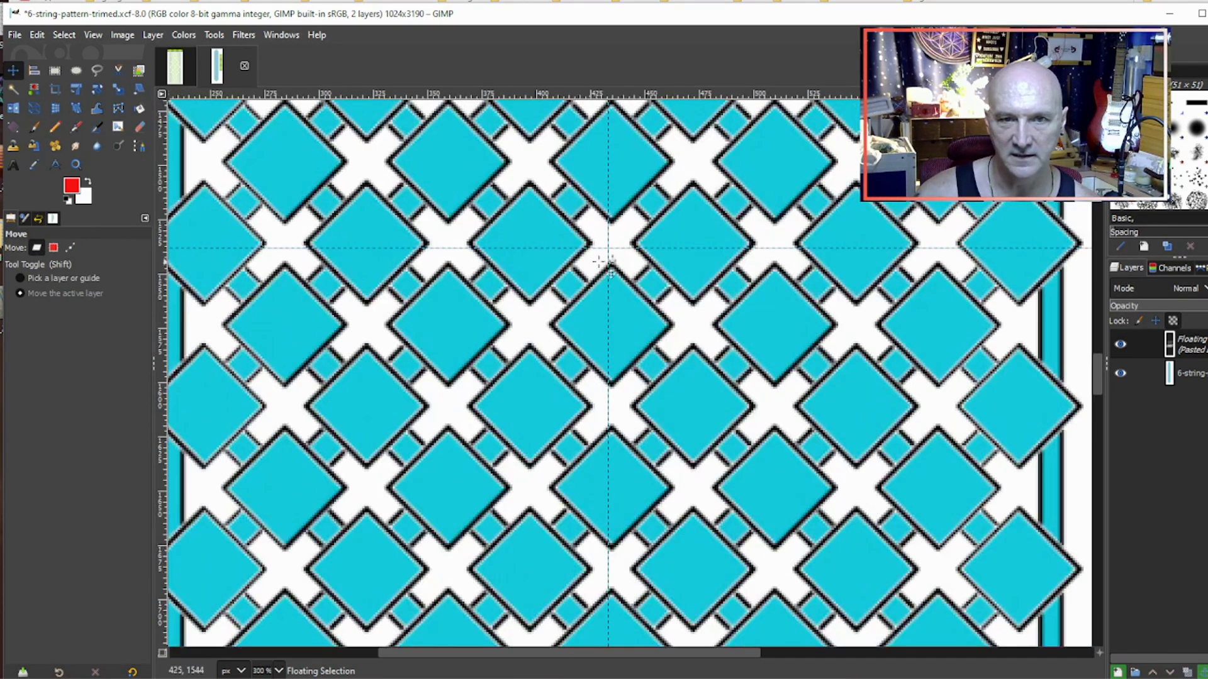
{"action": "left_click_drag", "start_coordinate": [619, 251], "coordinate": [629, 251]}
{"action": "scroll", "coordinate": [626, 258], "scroll_direction": "down", "scroll_amount": 4}
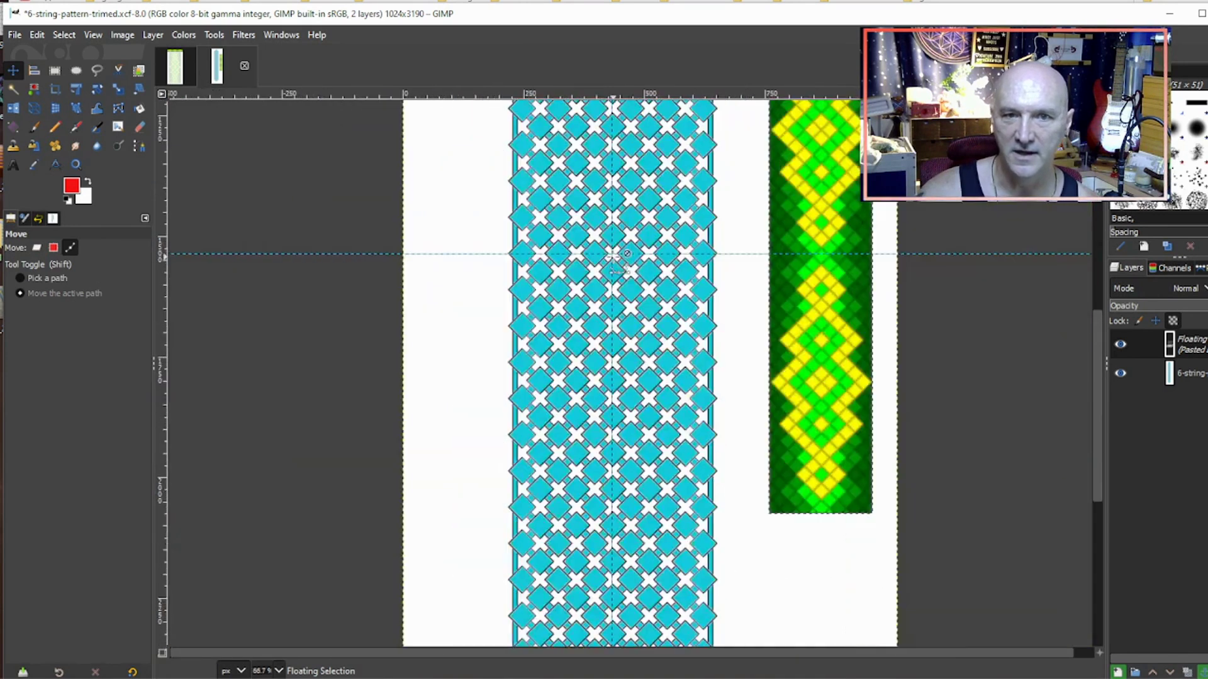
Step: Anchor the floating green-and-yellow strip to the 6-string pattern layer
{"action": "scroll", "coordinate": [899, 321], "scroll_direction": "up", "scroll_amount": 4}
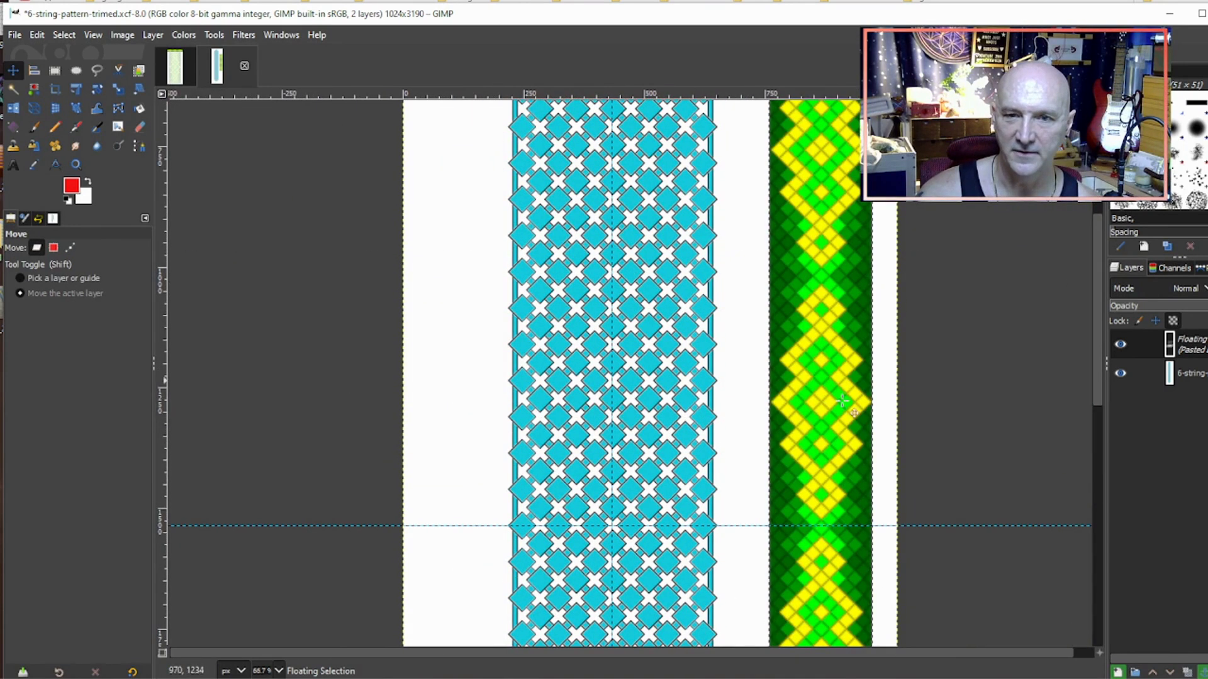
{"action": "left_click", "coordinate": [139, 107]}
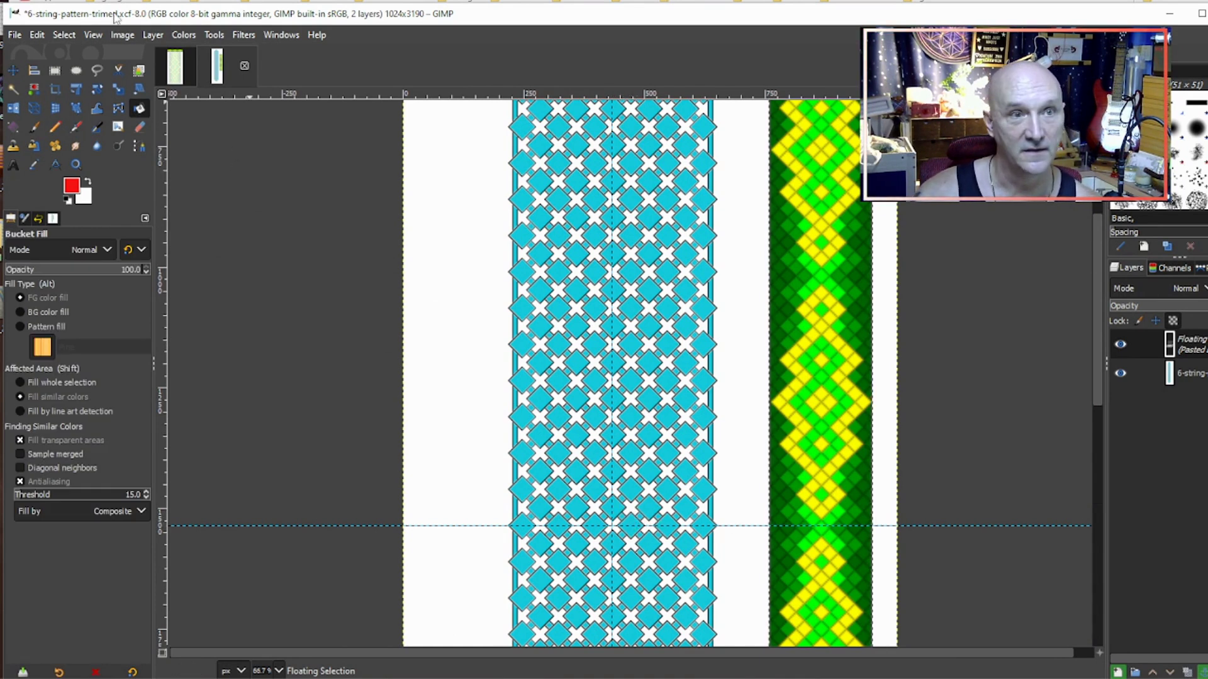
{"action": "left_click", "coordinate": [153, 35]}
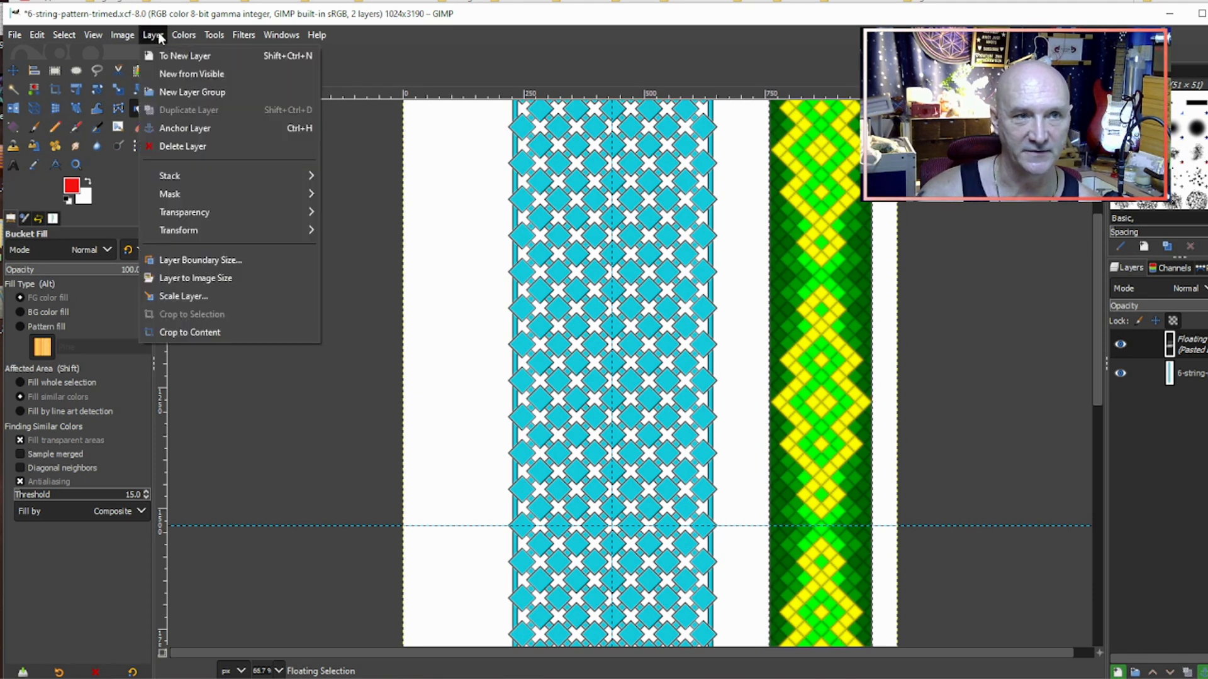
{"action": "left_click", "coordinate": [214, 127]}
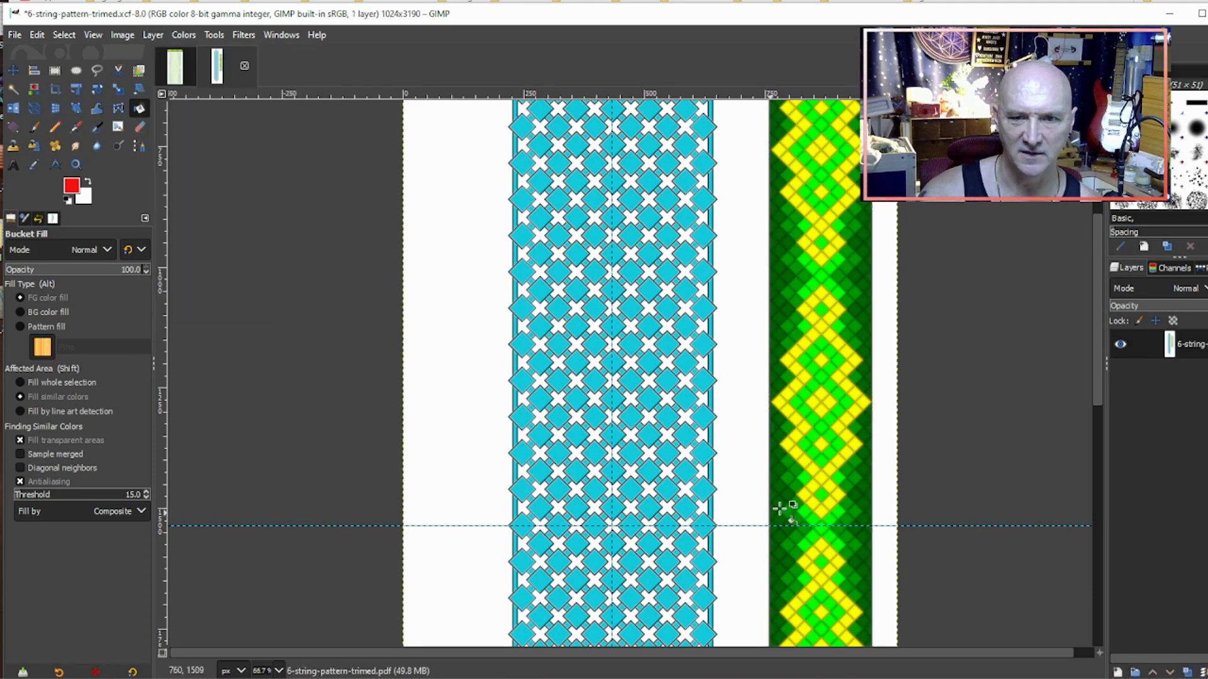
Step: Bucket-fill three diamonds red around the guide crossing: one above it and one on each side
{"action": "left_click", "coordinate": [631, 525]}
{"action": "left_click", "coordinate": [597, 527]}
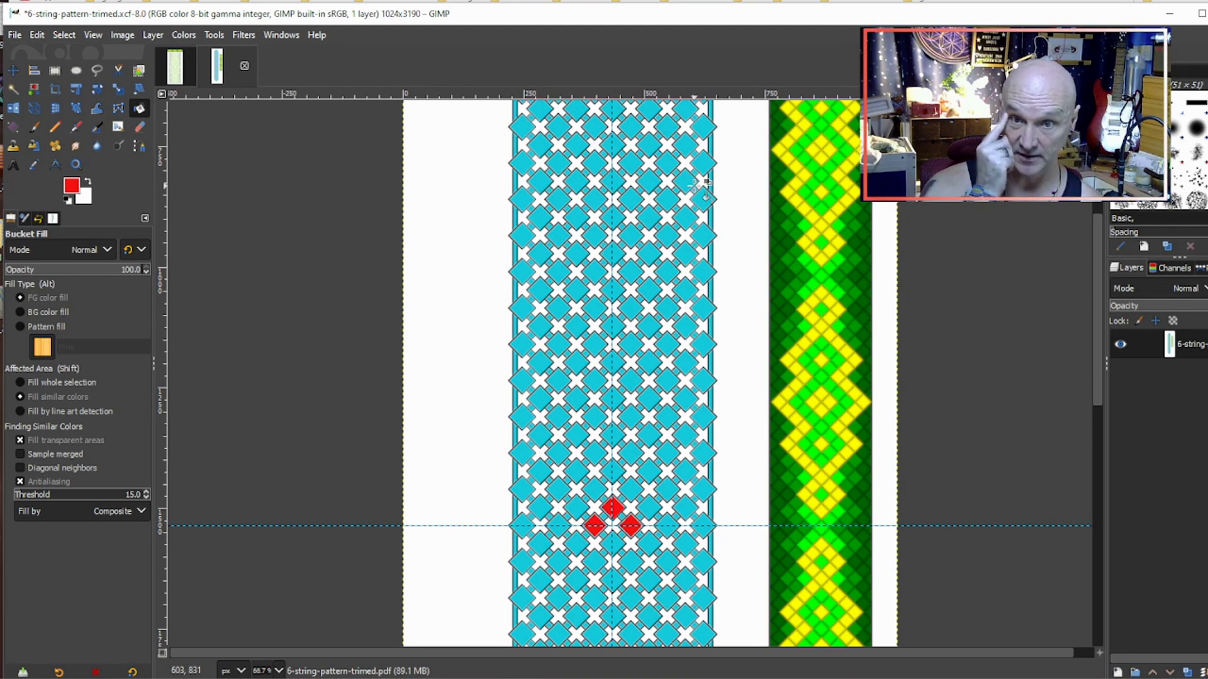
Step: Set the foreground colour to orange and fill four diagonal diamonds rising from the horizontal guide to the centre column, outside the red ones
{"action": "left_click", "coordinate": [76, 186]}
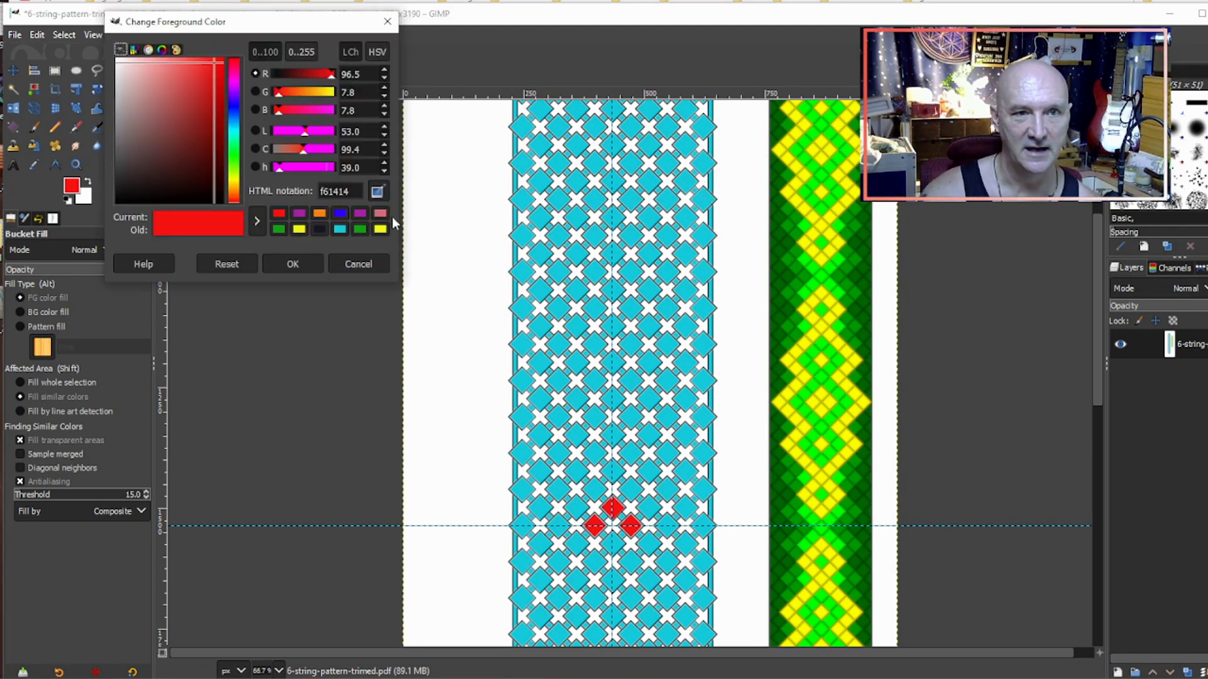
{"action": "left_click", "coordinate": [319, 213]}
{"action": "left_click", "coordinate": [305, 263]}
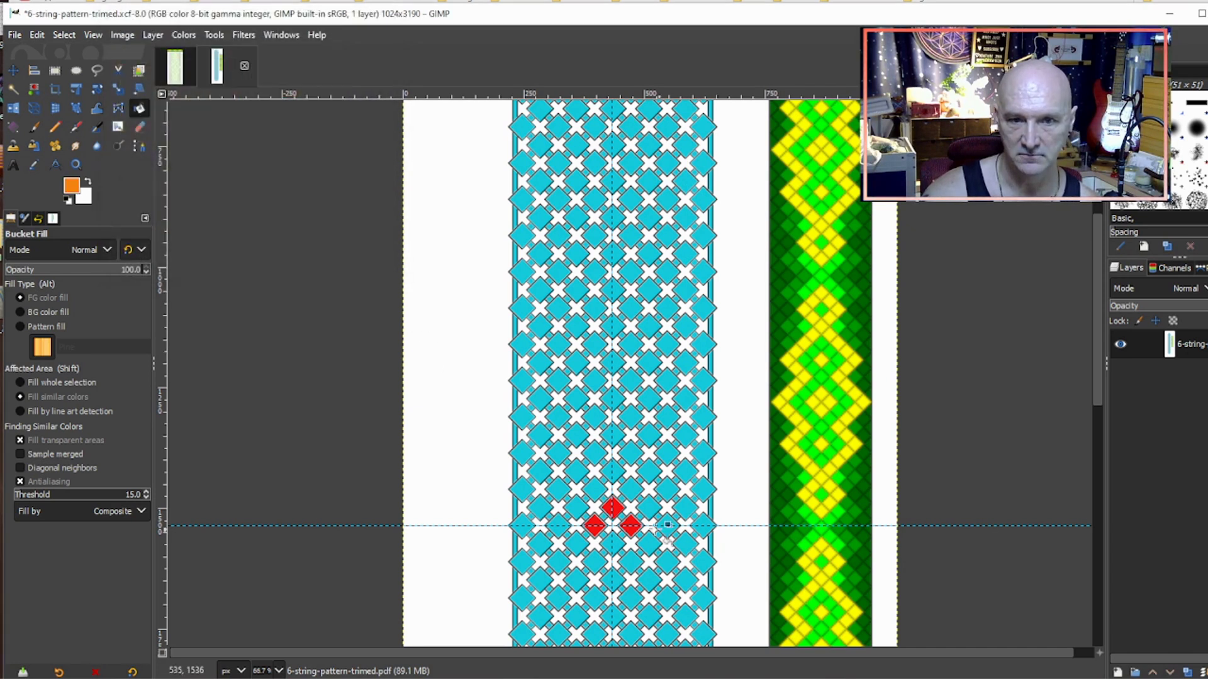
{"action": "left_click", "coordinate": [626, 484]}
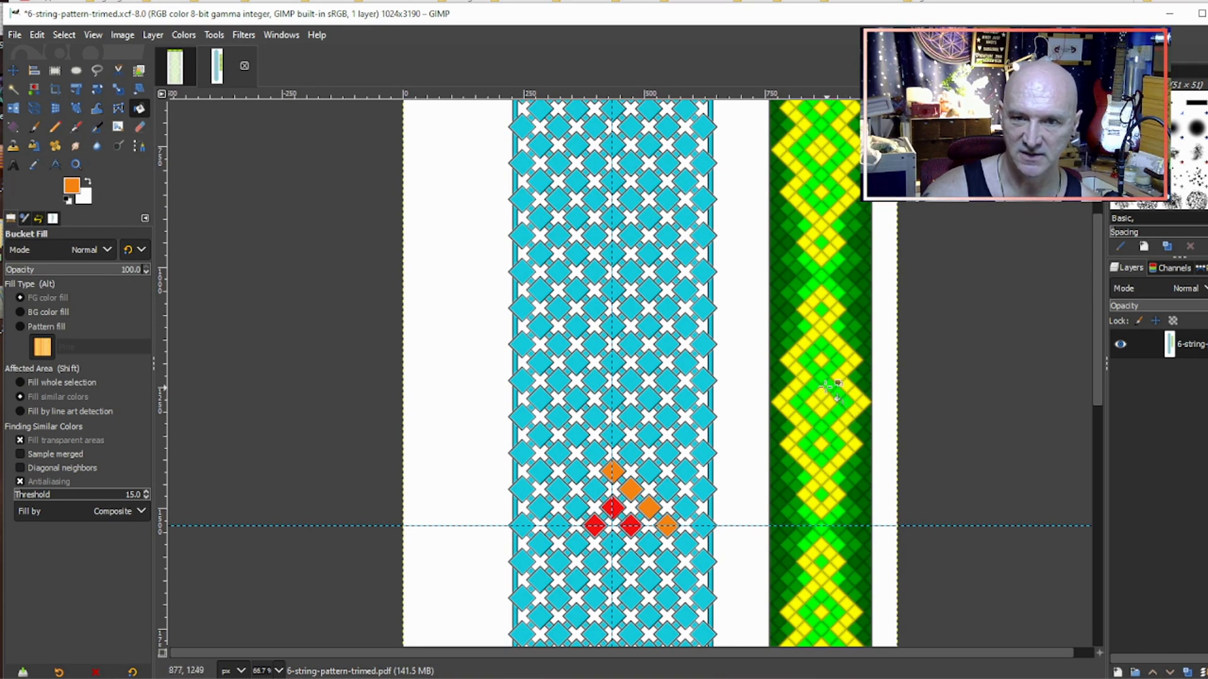
Step: Fill the mirrored orange diagonal on the other side and complete an orange diamond ring above the arch's peak
{"action": "left_click", "coordinate": [576, 507]}
{"action": "left_click", "coordinate": [594, 488]}
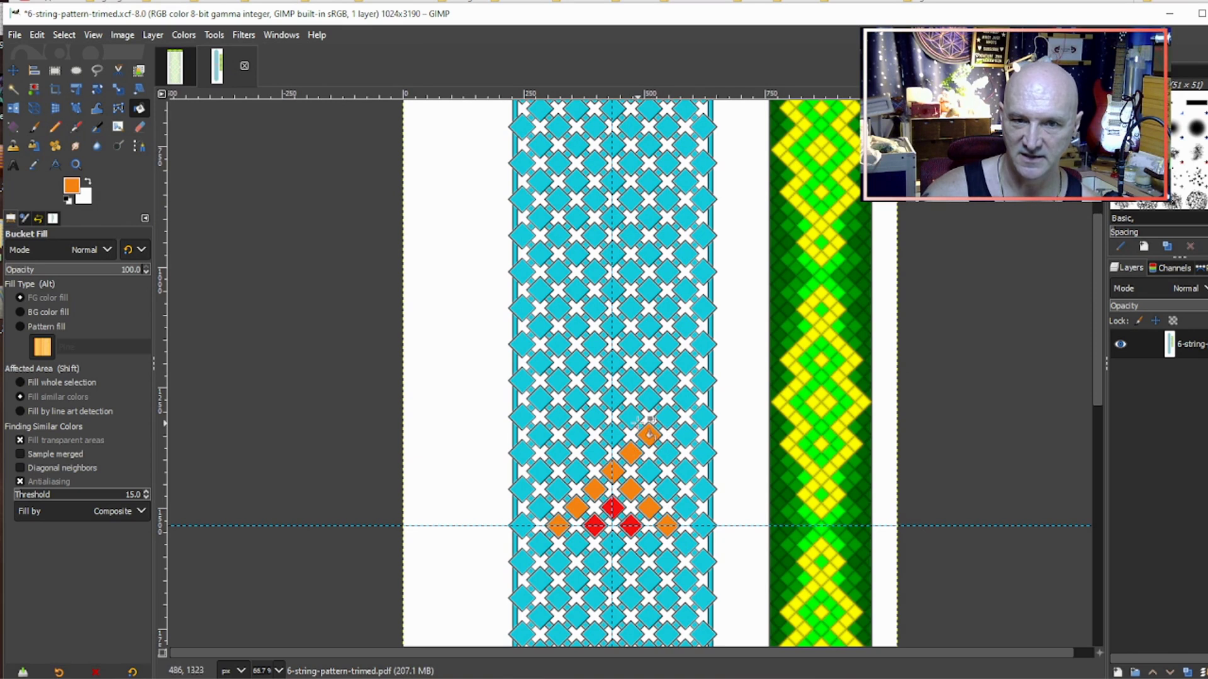
{"action": "left_click", "coordinate": [612, 399]}
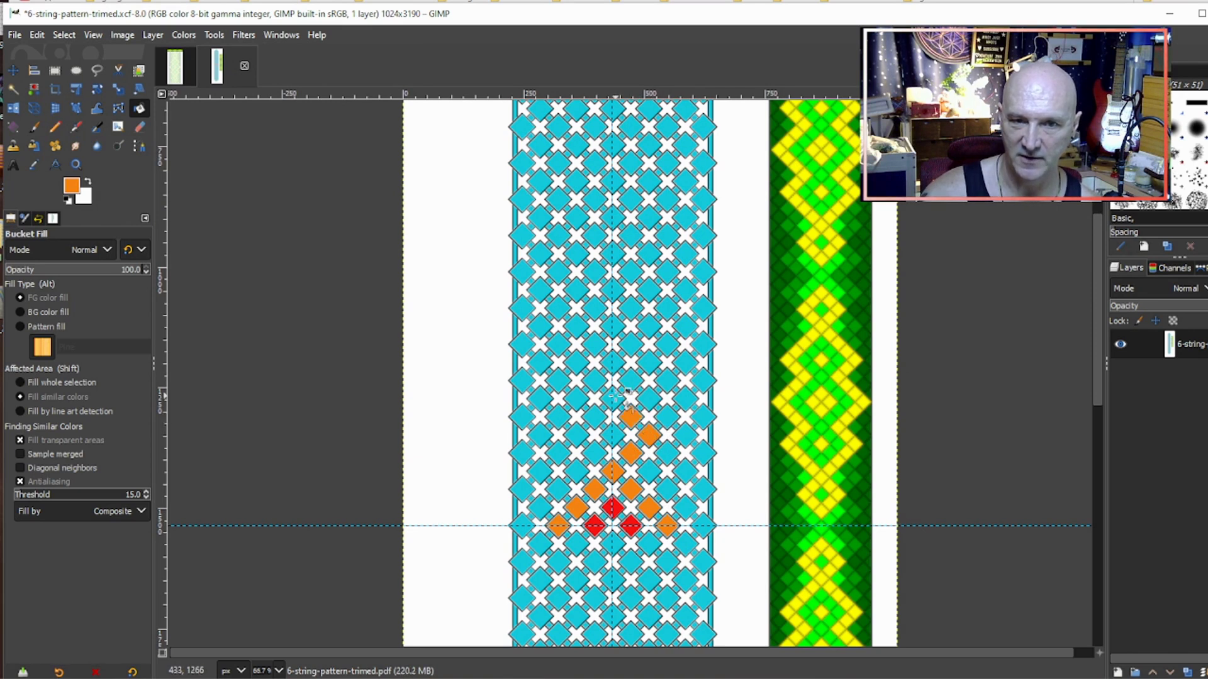
{"action": "left_click", "coordinate": [577, 434]}
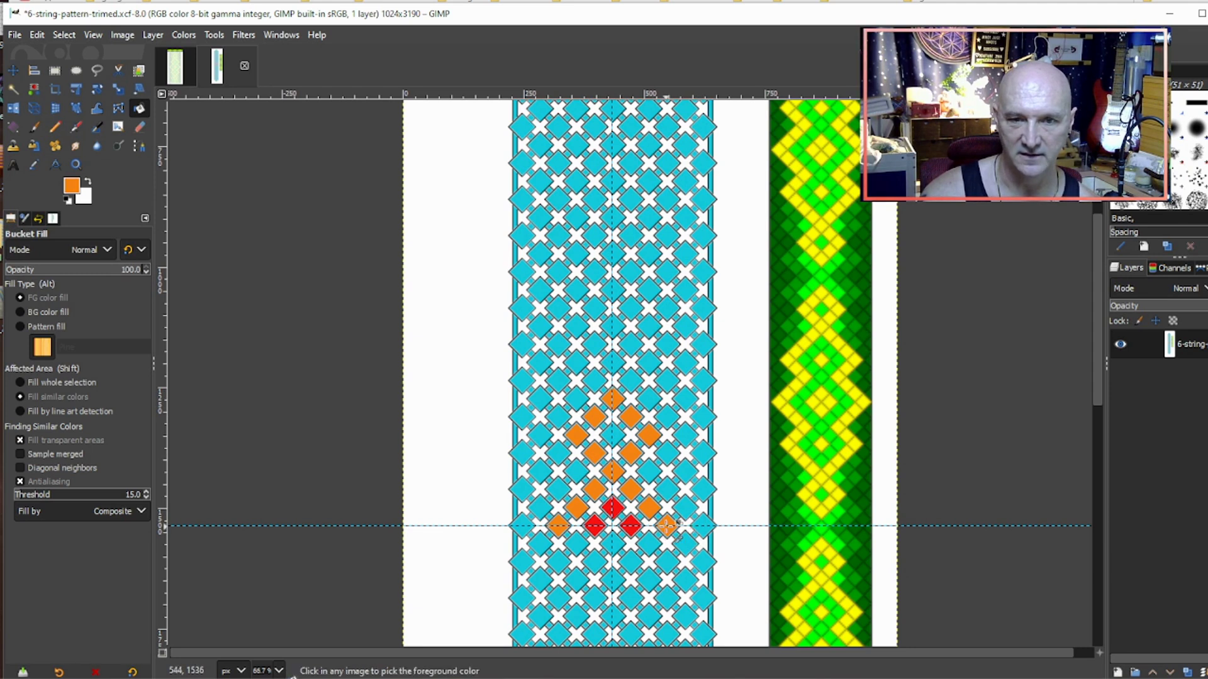
Step: Sample the red fill and colour a zigzag of diamonds from the pattern's right edge upward along the orange outline
{"action": "left_click", "coordinate": [631, 525], "text": "ctrl"}
{"action": "left_click", "coordinate": [702, 524]}
{"action": "left_click", "coordinate": [685, 507]}
{"action": "left_click", "coordinate": [651, 471]}
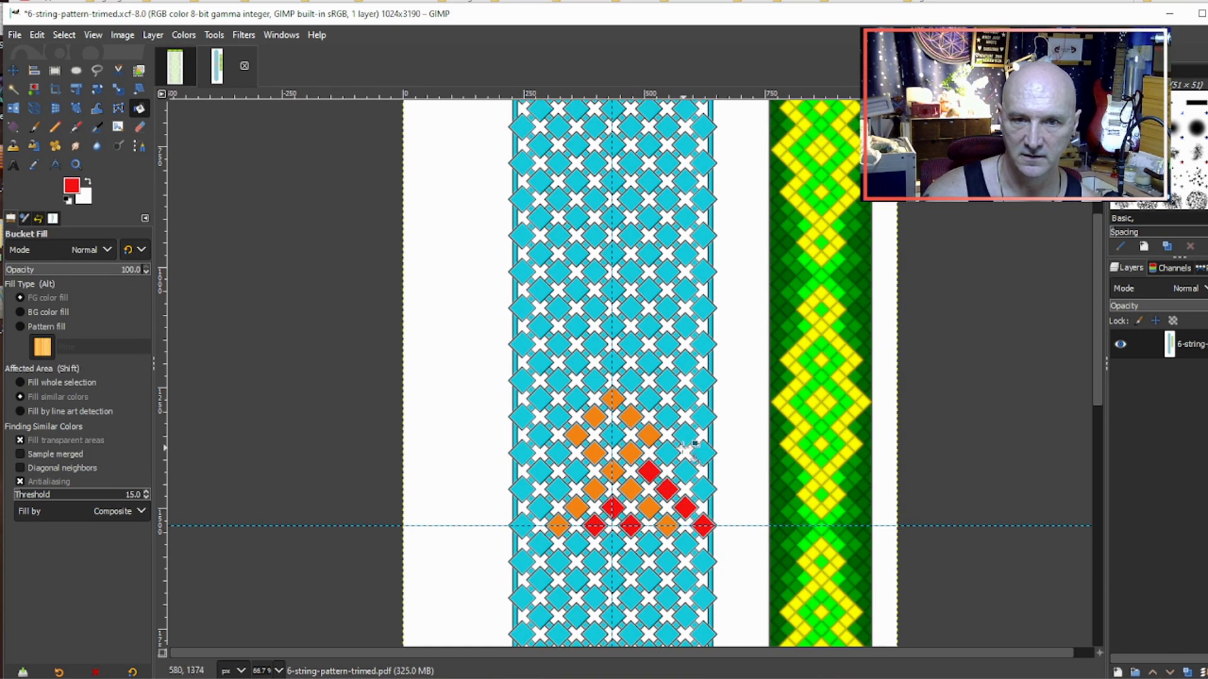
{"action": "left_click", "coordinate": [668, 452]}
{"action": "left_click", "coordinate": [684, 435]}
{"action": "left_click", "coordinate": [669, 418]}
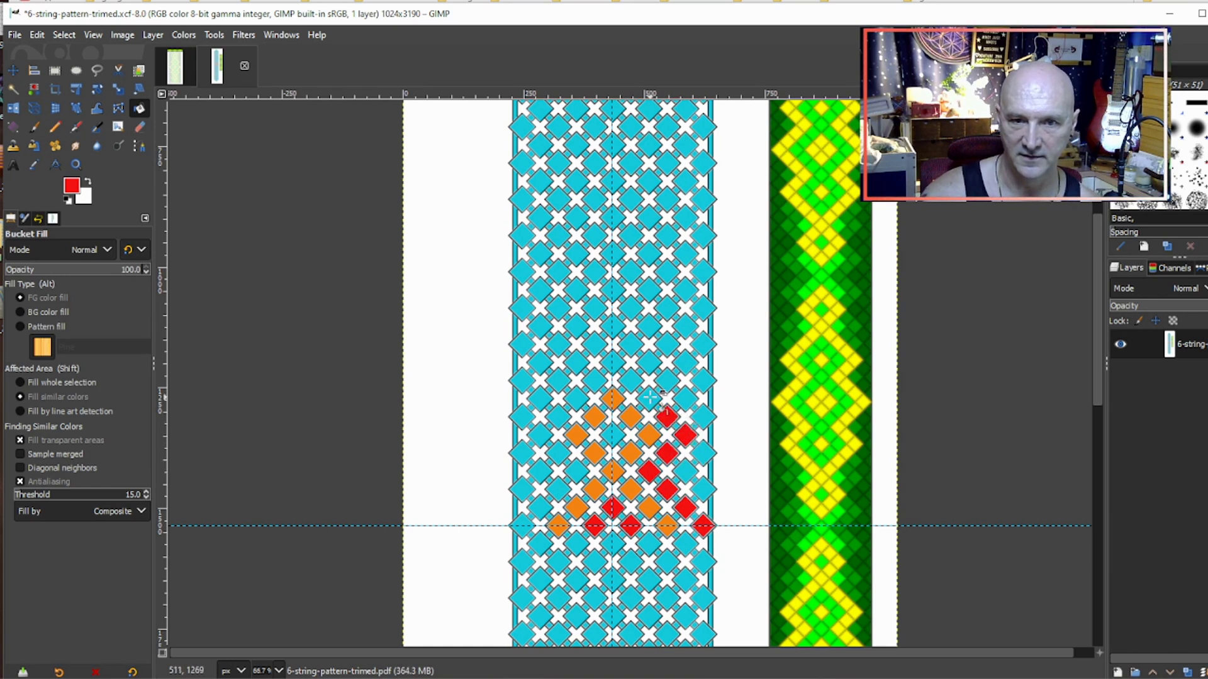
Step: Fill a red diamond ring on the centre column above the orange ring and connect it to the right-hand red zigzag
{"action": "left_click", "coordinate": [613, 363]}
{"action": "left_click", "coordinate": [594, 344]}
{"action": "left_click", "coordinate": [577, 326]}
{"action": "left_click", "coordinate": [595, 308]}
{"action": "left_click", "coordinate": [613, 291]}
{"action": "left_click", "coordinate": [631, 308]}
{"action": "left_click", "coordinate": [651, 327]}
{"action": "left_click", "coordinate": [631, 381]}
Step: Fill the mirrored red zigzag down the left side, from below the red ring to the pattern's edge at the horizontal guide
{"action": "left_click", "coordinate": [594, 381]}
{"action": "left_click", "coordinate": [576, 399]}
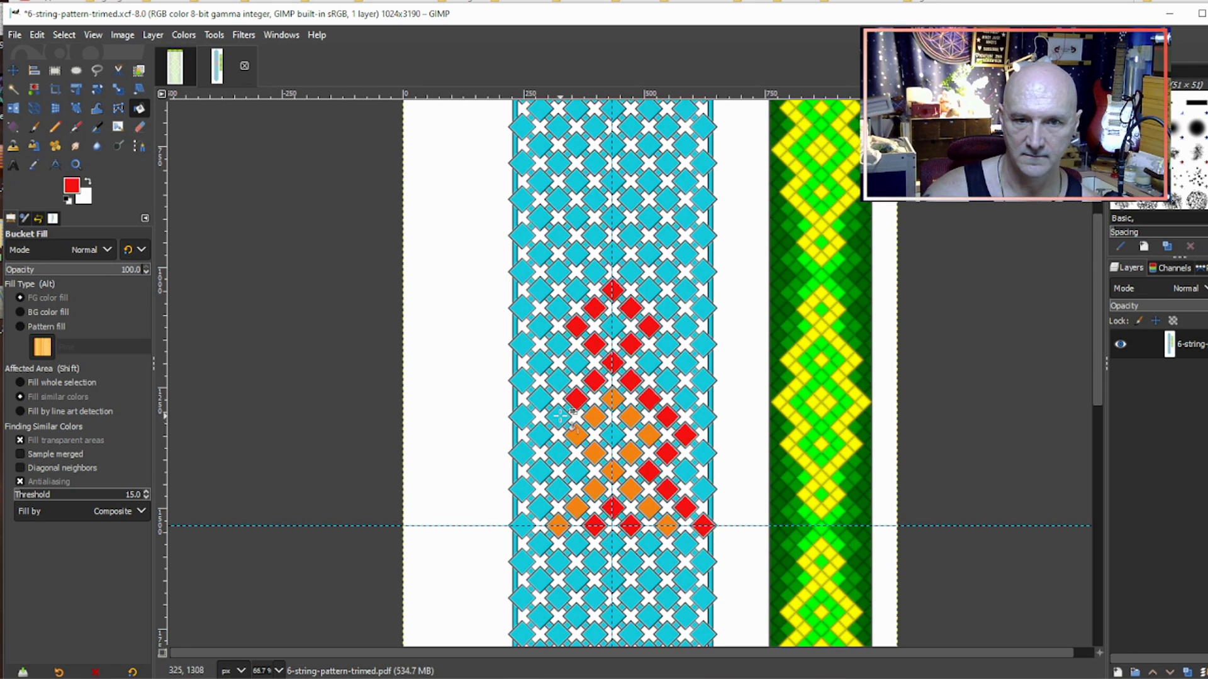
{"action": "left_click", "coordinate": [558, 417]}
{"action": "left_click", "coordinate": [540, 434]}
{"action": "left_click", "coordinate": [576, 472]}
{"action": "left_click", "coordinate": [557, 489]}
{"action": "left_click", "coordinate": [540, 508]}
{"action": "left_click", "coordinate": [522, 526]}
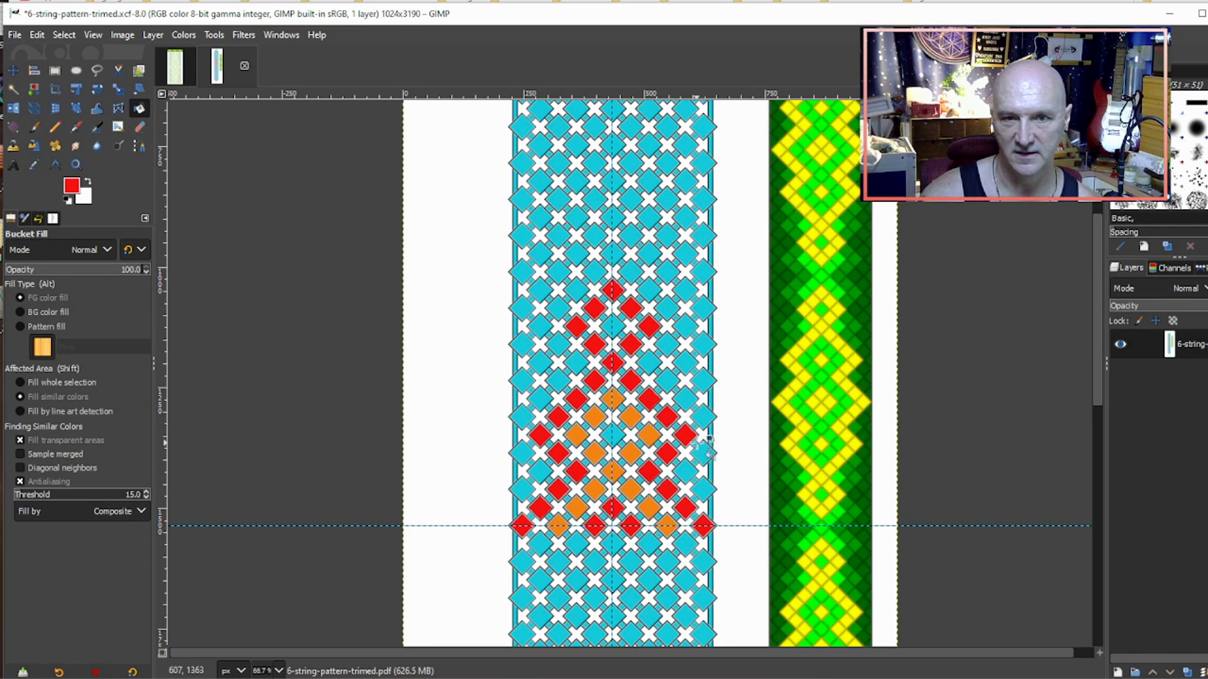
Step: Sample the orange fill and colour the red ring's centre diamond plus an X-shaped crossing of diamonds above the ring
{"action": "left_click", "coordinate": [612, 397], "text": "ctrl"}
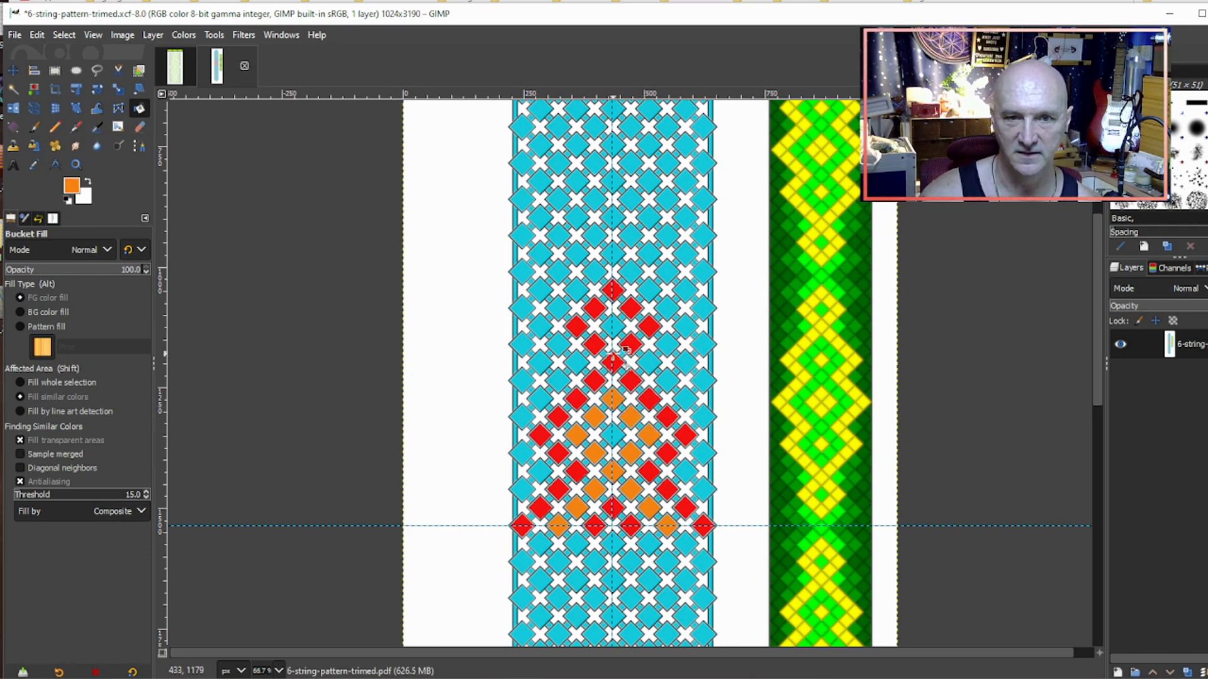
{"action": "left_click", "coordinate": [650, 289]}
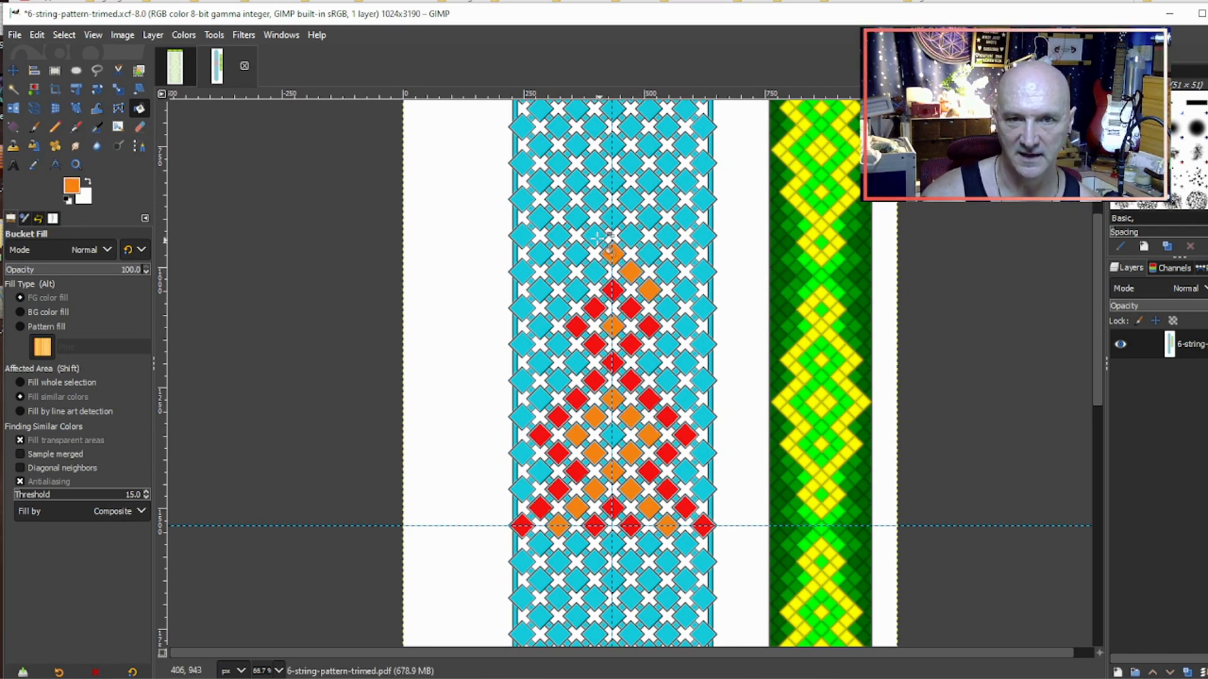
{"action": "left_click", "coordinate": [581, 289]}
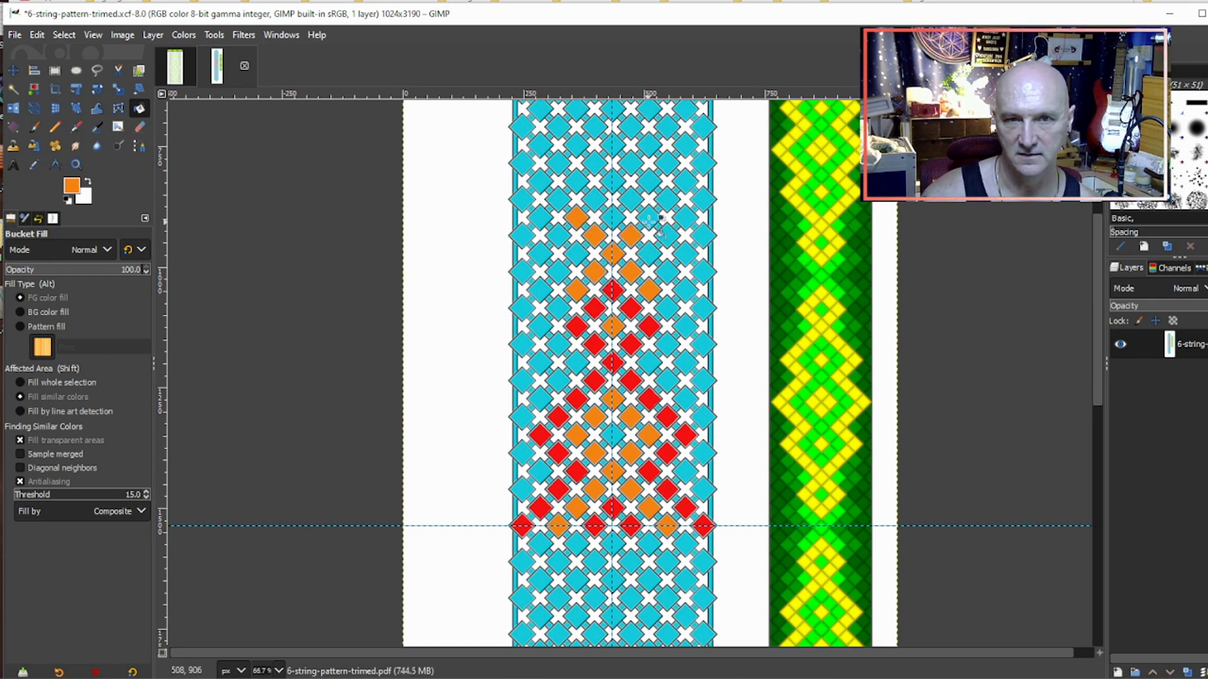
Step: Sample the red fill and colour the small connector squares along the right-hand red zigzag, from the horizontal guide to its upper outermost point
{"action": "scroll", "coordinate": [733, 585], "scroll_direction": "up", "scroll_amount": 2}
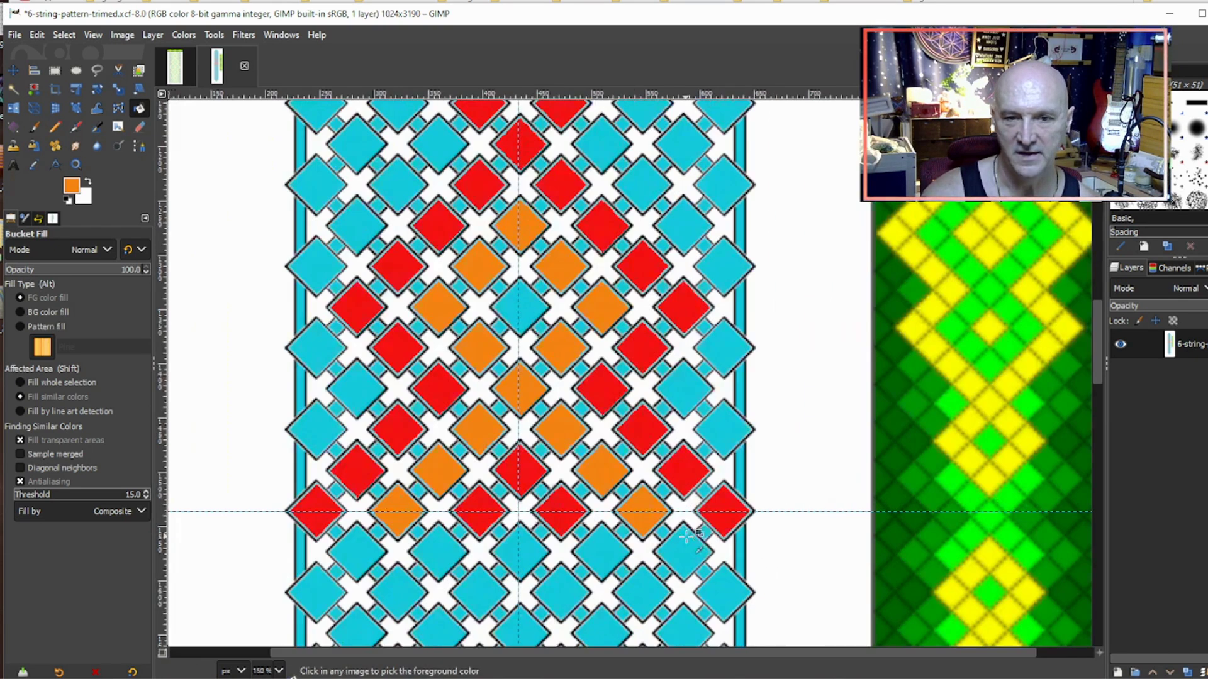
{"action": "left_click", "coordinate": [730, 510], "text": "ctrl"}
{"action": "left_click", "coordinate": [704, 490]}
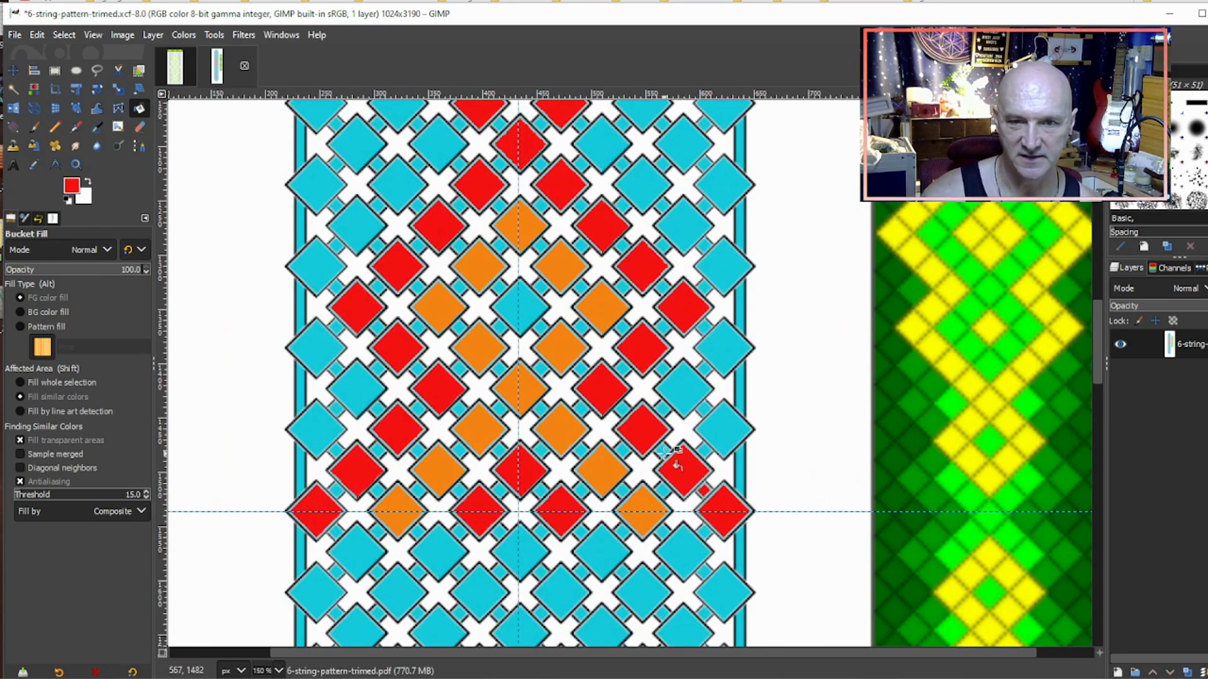
{"action": "left_click", "coordinate": [663, 450]}
{"action": "left_click", "coordinate": [622, 410]}
{"action": "left_click", "coordinate": [622, 369]}
{"action": "left_click", "coordinate": [663, 328]}
{"action": "left_click", "coordinate": [663, 290]}
Step: Continue the red connector squares along the right-hand zigzag, from its outermost point up to the bottom of the red ring
{"action": "scroll", "coordinate": [661, 289], "scroll_direction": "up", "scroll_amount": 5}
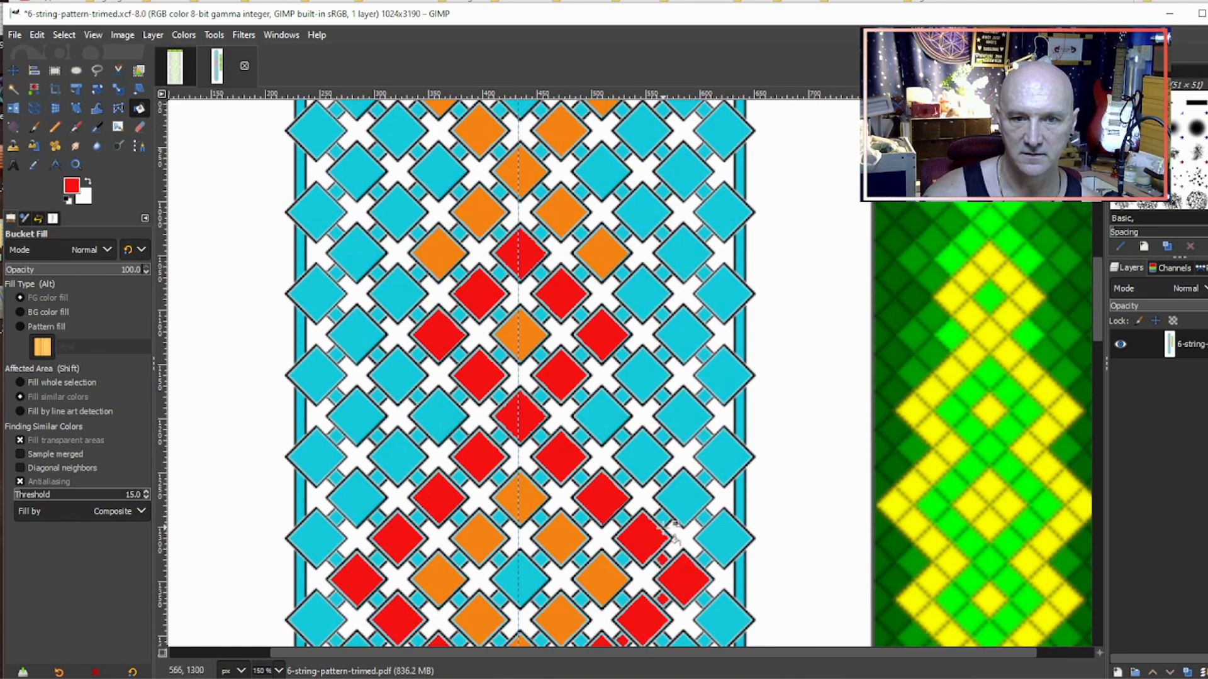
{"action": "left_click", "coordinate": [622, 518]}
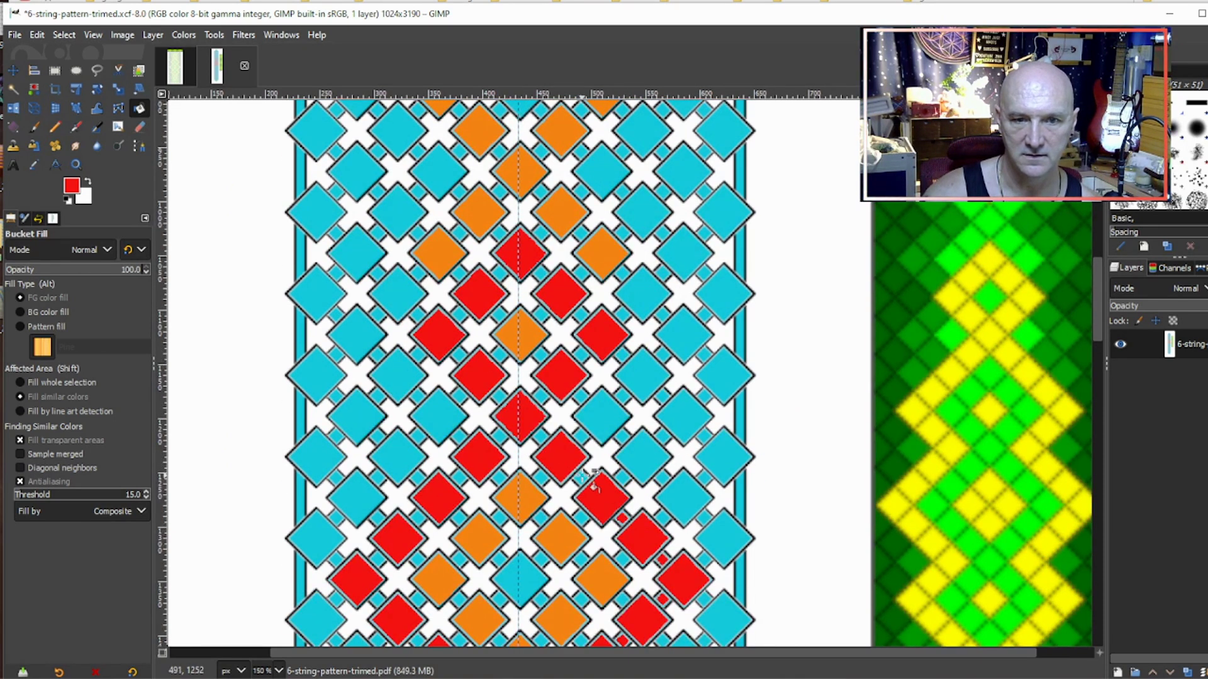
{"action": "left_click", "coordinate": [580, 477]}
{"action": "left_click", "coordinate": [541, 436]}
Step: Fill the small connector squares around both sides of the red ring and just above its top diamond in red
{"action": "left_click", "coordinate": [499, 397]}
{"action": "left_click", "coordinate": [458, 355]}
{"action": "left_click", "coordinate": [460, 314]}
{"action": "left_click", "coordinate": [499, 271]}
{"action": "left_click", "coordinate": [541, 233]}
{"action": "left_click", "coordinate": [499, 233]}
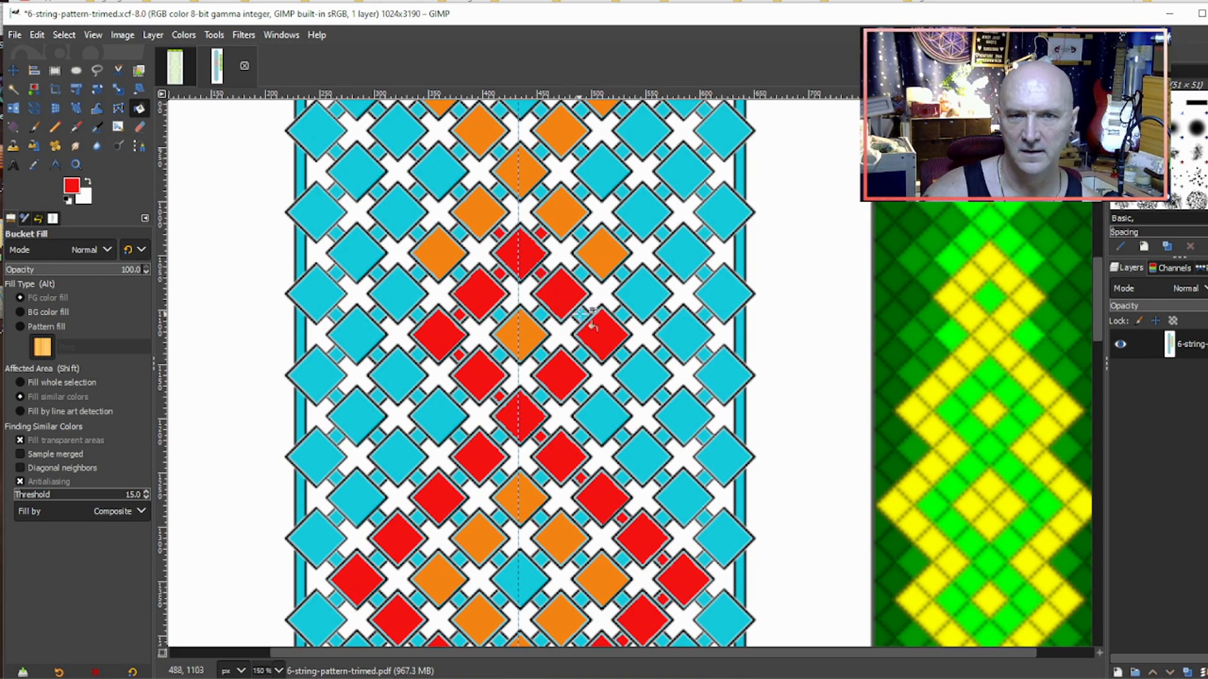
{"action": "left_click", "coordinate": [580, 355]}
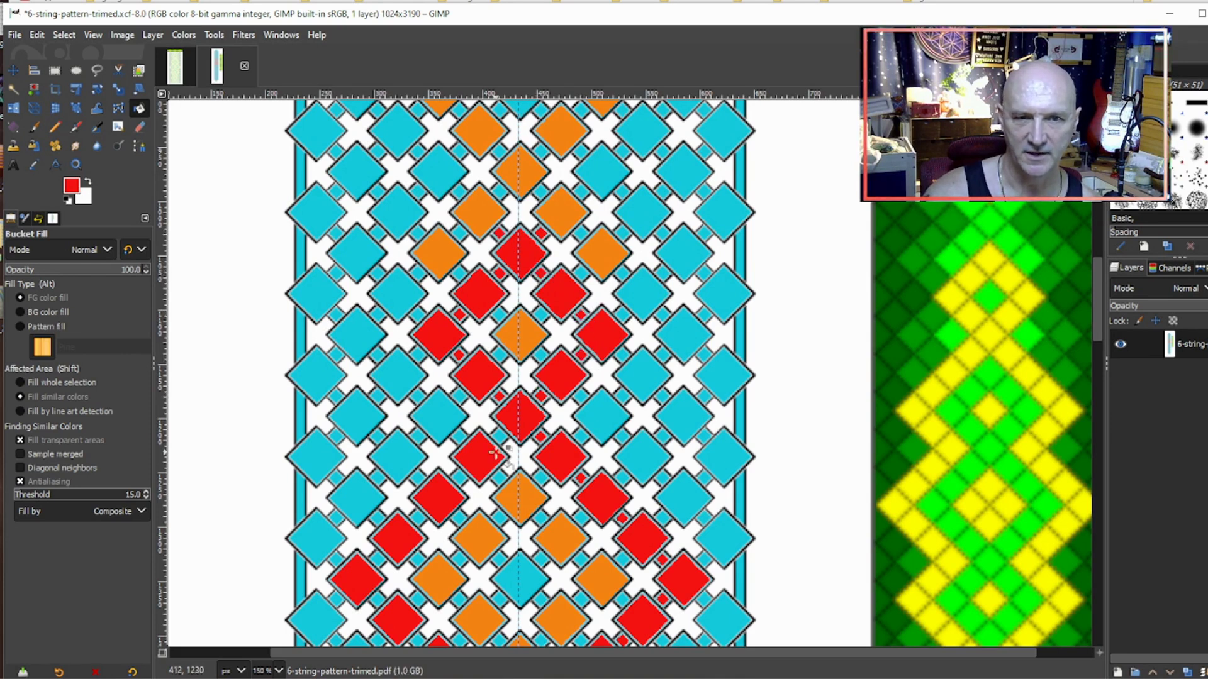
Step: Fill red connector squares on both sides of the orange crossing, and colour the centre diamond between its upper arms and the squares below it red
{"action": "scroll", "coordinate": [503, 438], "scroll_direction": "up", "scroll_amount": 3}
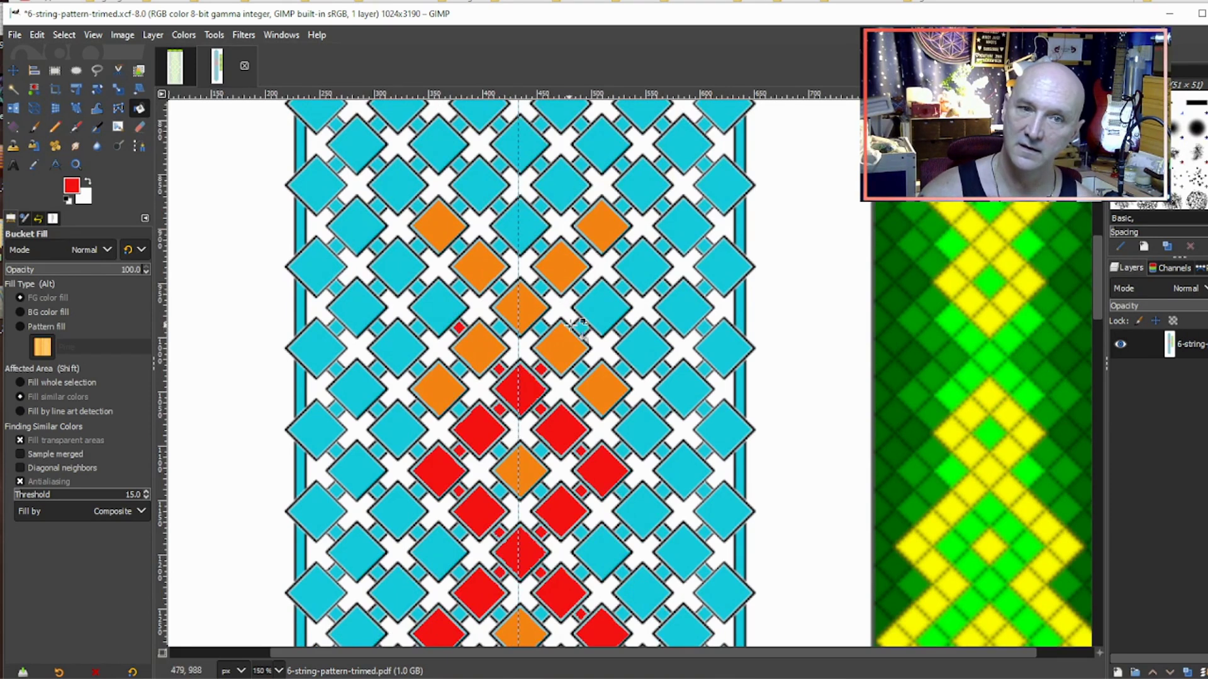
{"action": "left_click", "coordinate": [580, 288]}
{"action": "left_click", "coordinate": [525, 230]}
{"action": "left_click", "coordinate": [499, 246]}
{"action": "left_click", "coordinate": [459, 287]}
{"action": "left_click", "coordinate": [541, 246]}
Step: Fill the small connector squares along the left-hand red zigzag in red, down to the horizontal guide
{"action": "scroll", "coordinate": [501, 399], "scroll_direction": "down", "scroll_amount": 3}
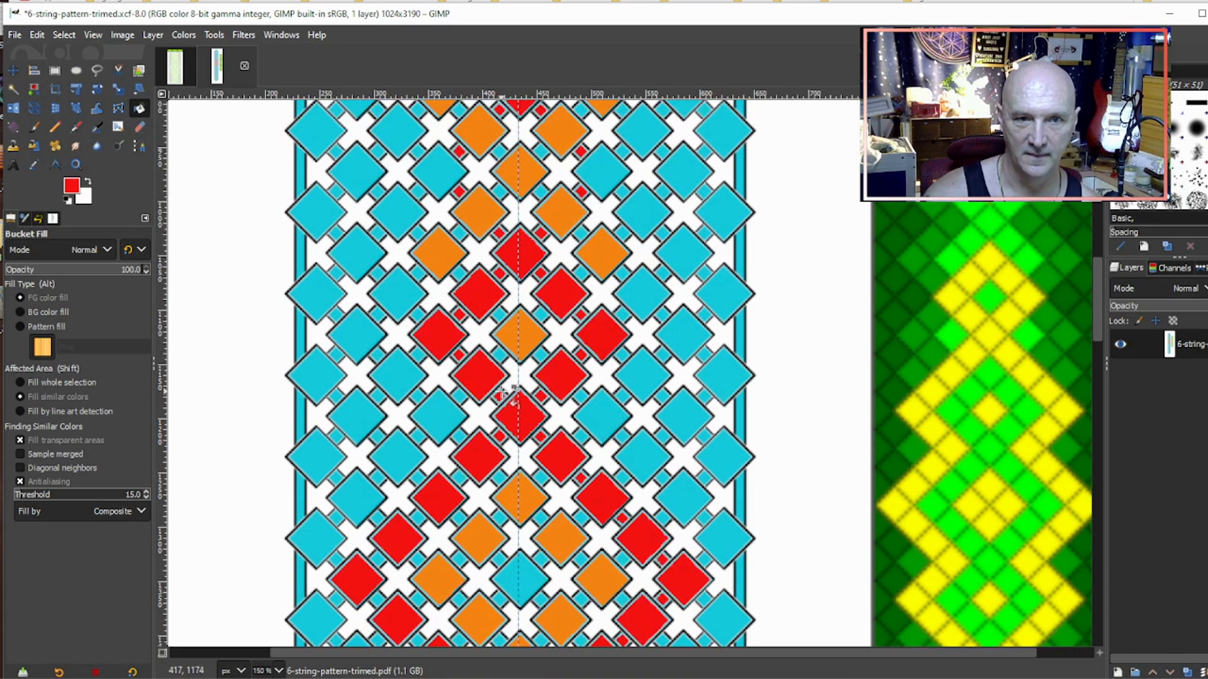
{"action": "scroll", "coordinate": [507, 393], "scroll_direction": "down", "scroll_amount": 3}
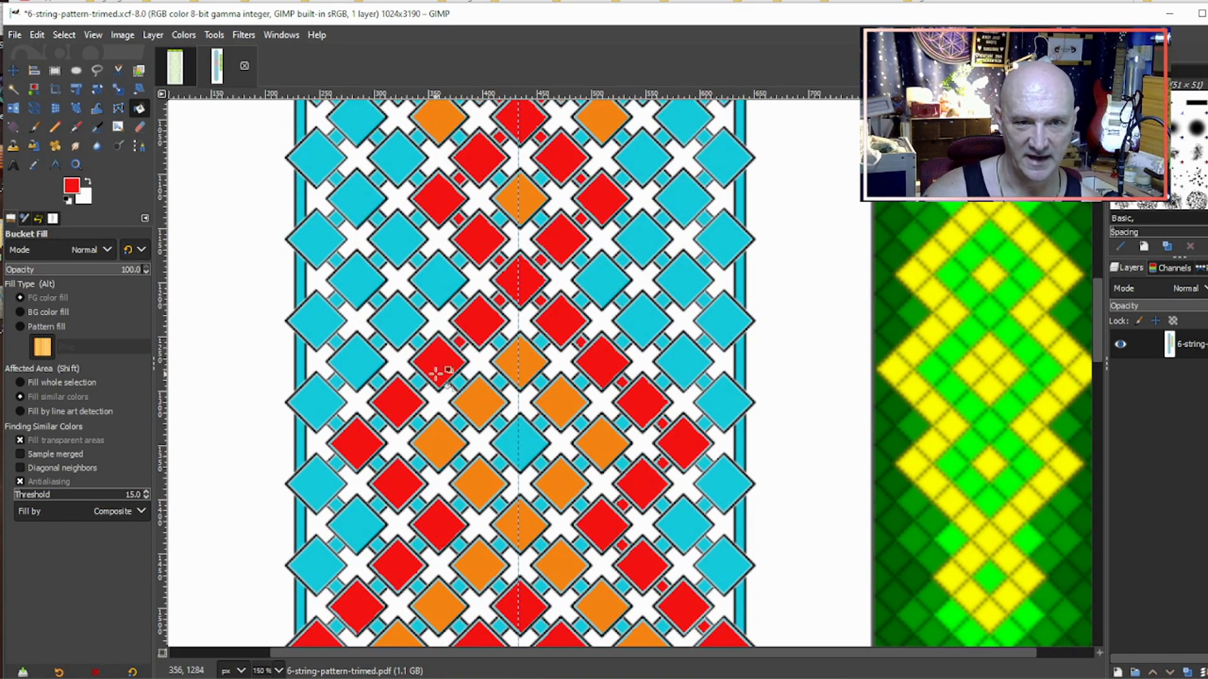
{"action": "left_click", "coordinate": [418, 381]}
{"action": "left_click", "coordinate": [376, 423]}
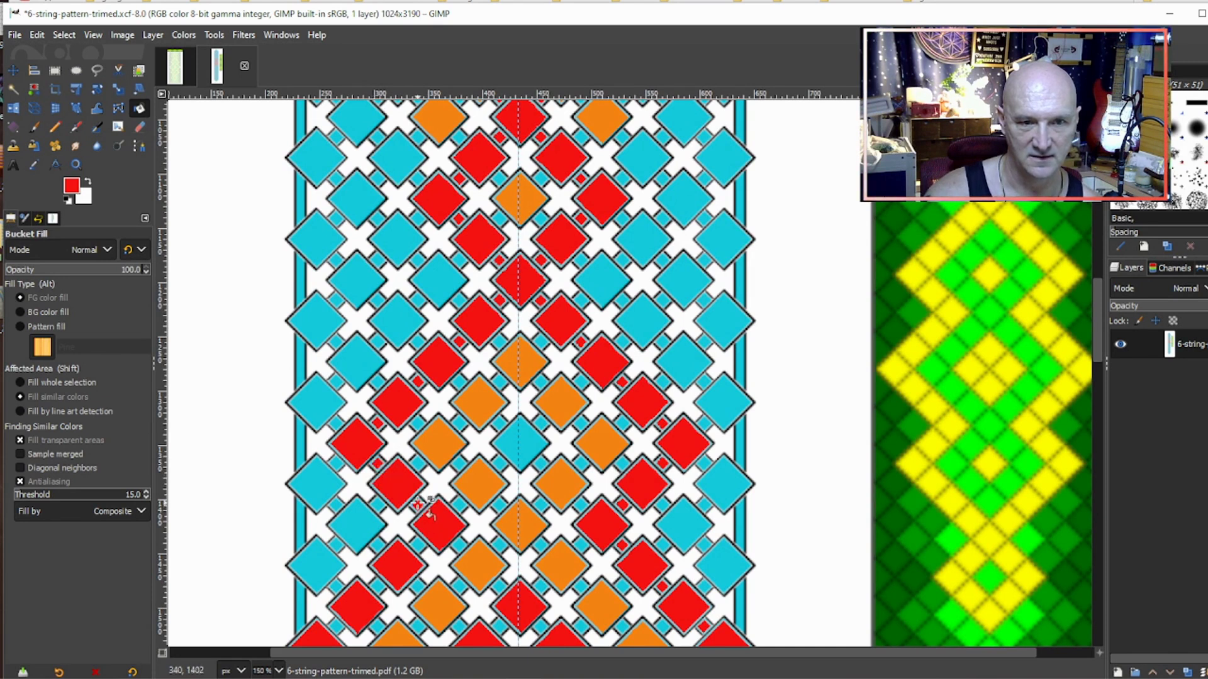
{"action": "scroll", "coordinate": [432, 489], "scroll_direction": "down", "scroll_amount": 3}
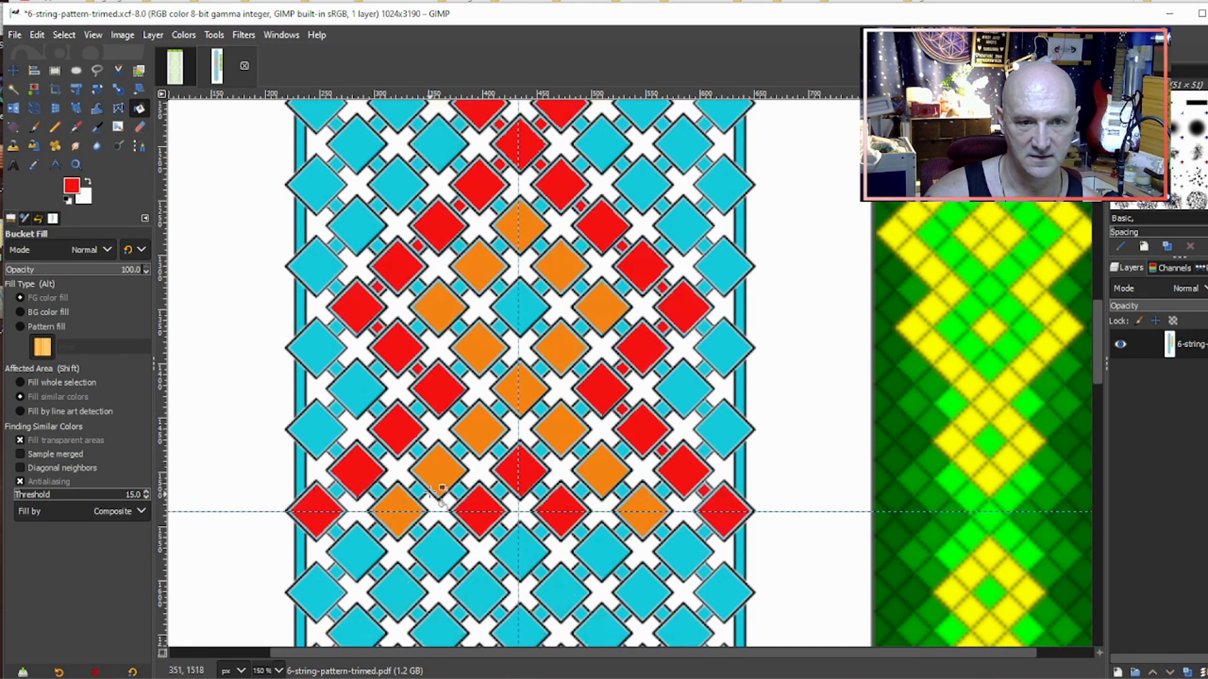
{"action": "left_click", "coordinate": [418, 409]}
{"action": "left_click", "coordinate": [378, 452]}
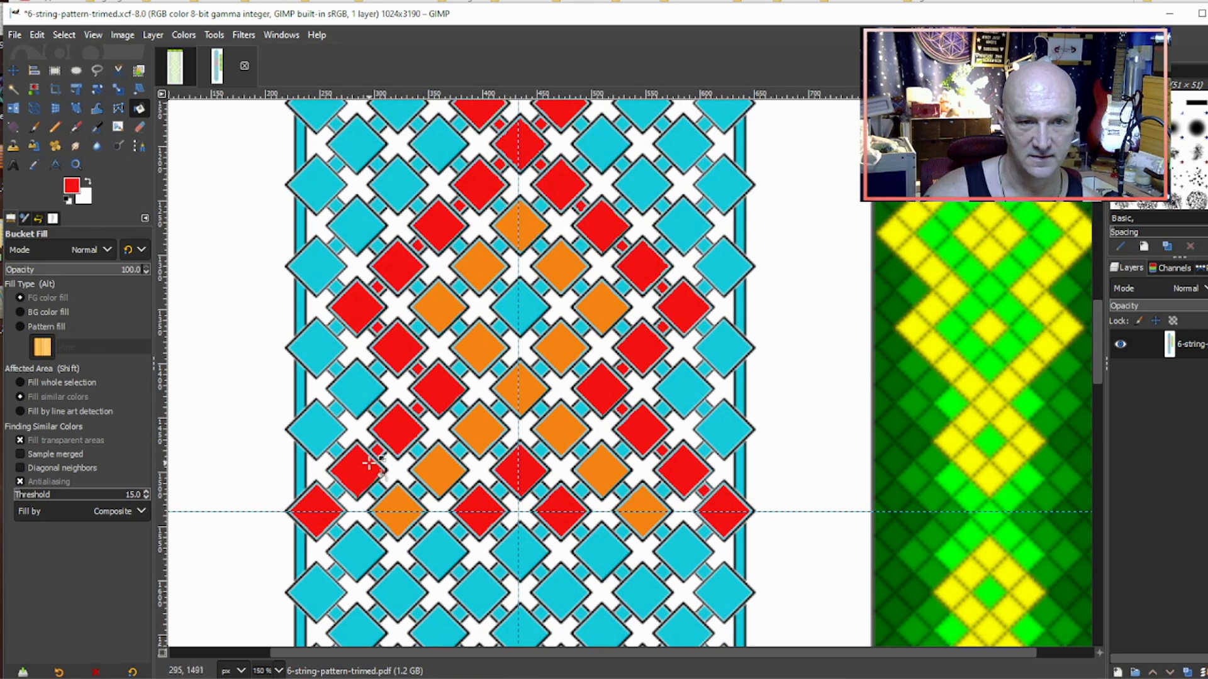
{"action": "left_click", "coordinate": [336, 490]}
Step: Fill the connector squares around the red centre diamond above the guide and the centre diamond inside the orange ring in red
{"action": "left_click", "coordinate": [499, 490]}
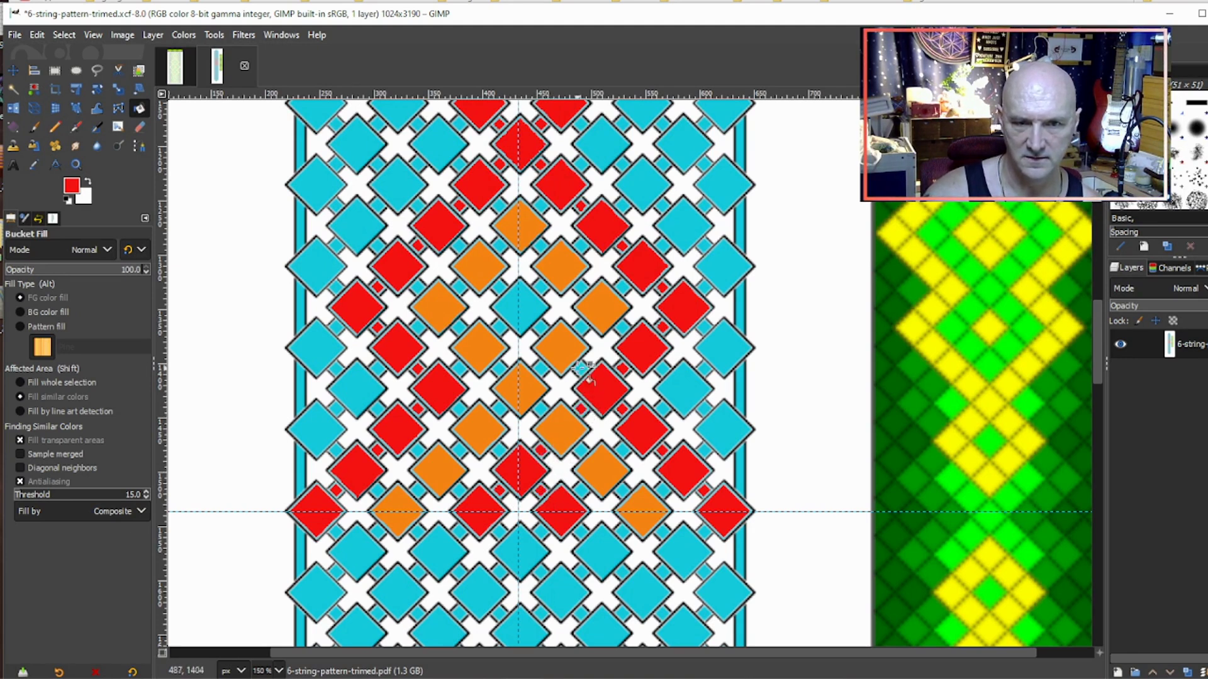
{"action": "left_click", "coordinate": [513, 295]}
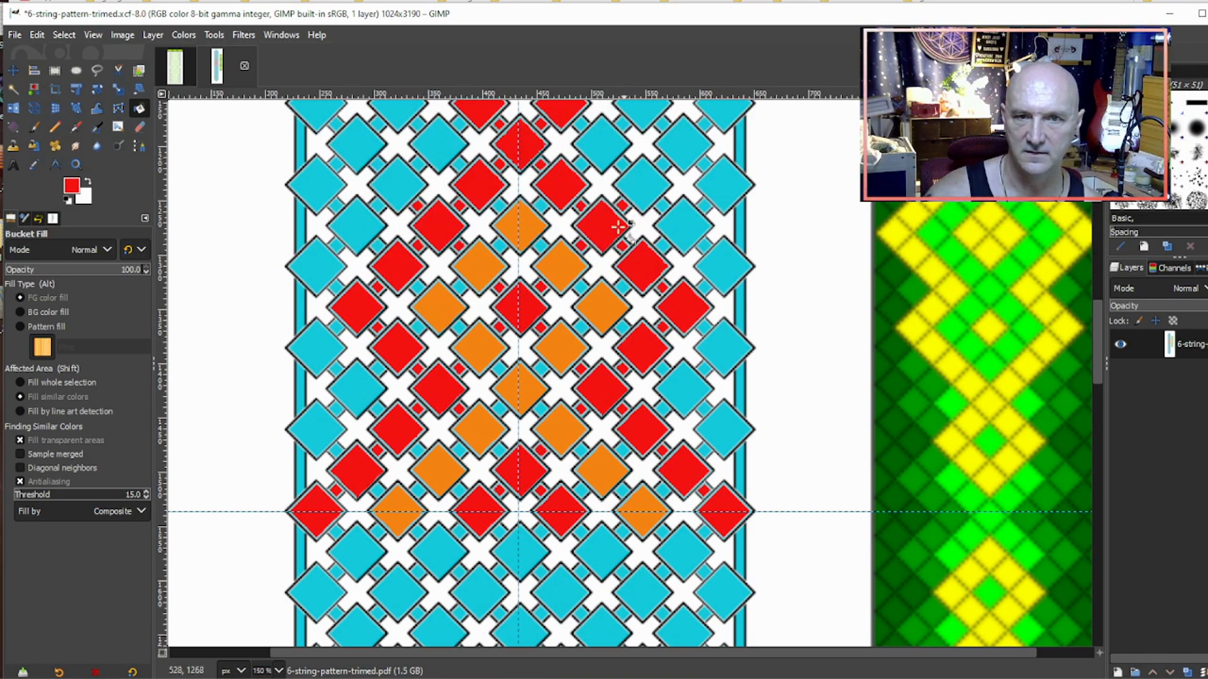
Step: Sample the orange fill and colour the connector squares along the orange arch above the guide, checking the original 62560 pattern image
{"action": "scroll", "coordinate": [607, 323], "scroll_direction": "down", "scroll_amount": 4}
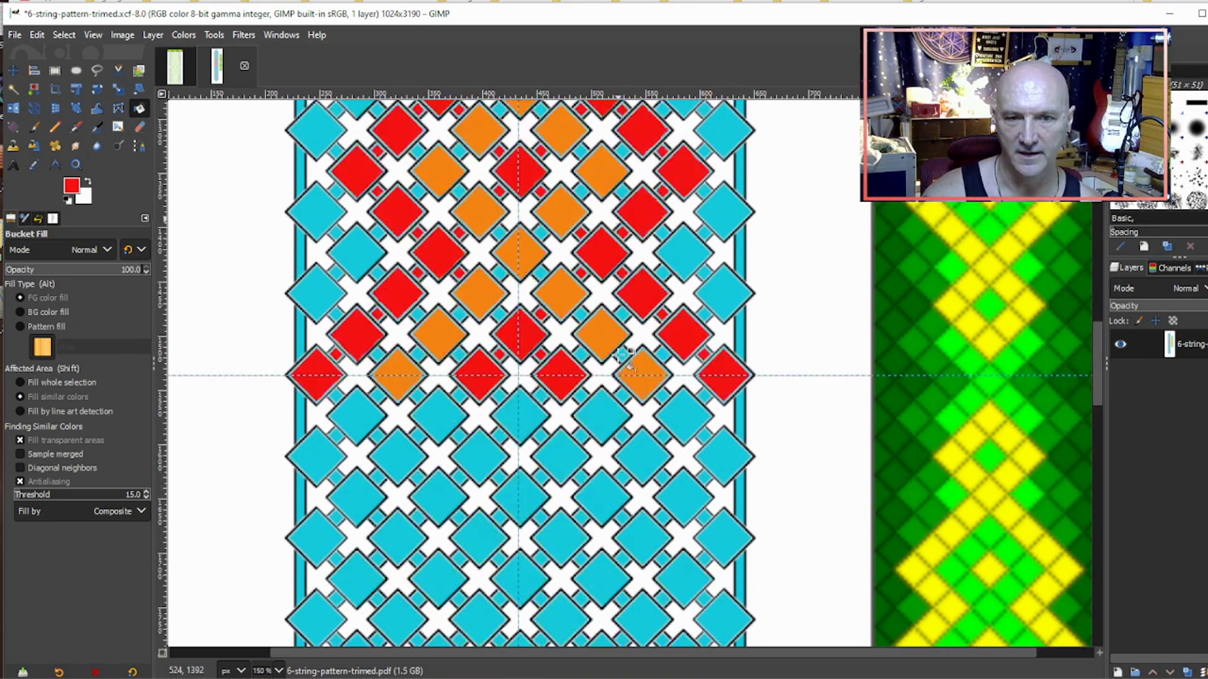
{"action": "left_click", "coordinate": [640, 371], "text": "ctrl"}
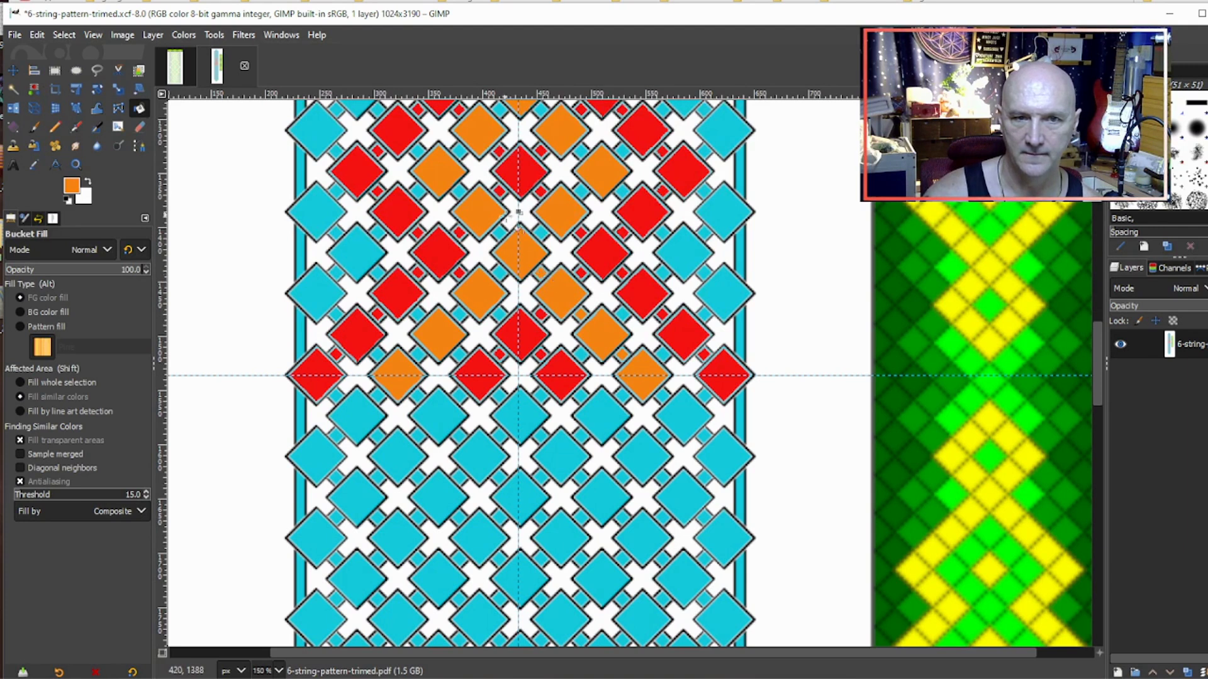
{"action": "left_click", "coordinate": [497, 234]}
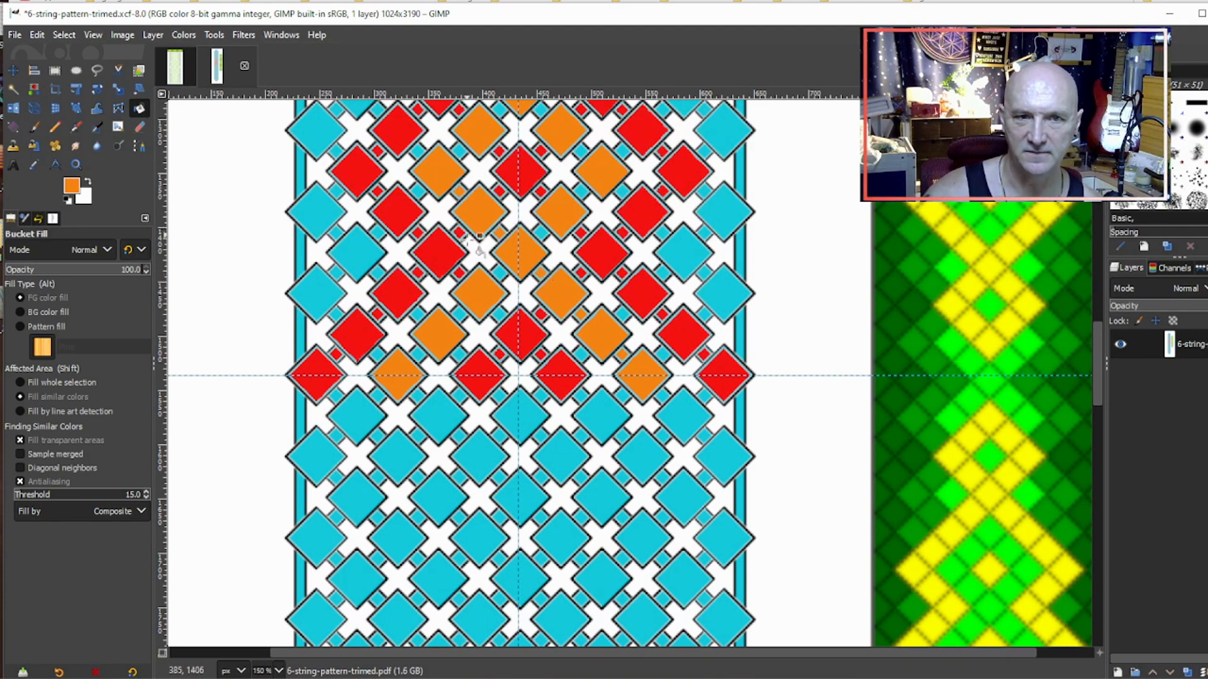
{"action": "left_click", "coordinate": [176, 69]}
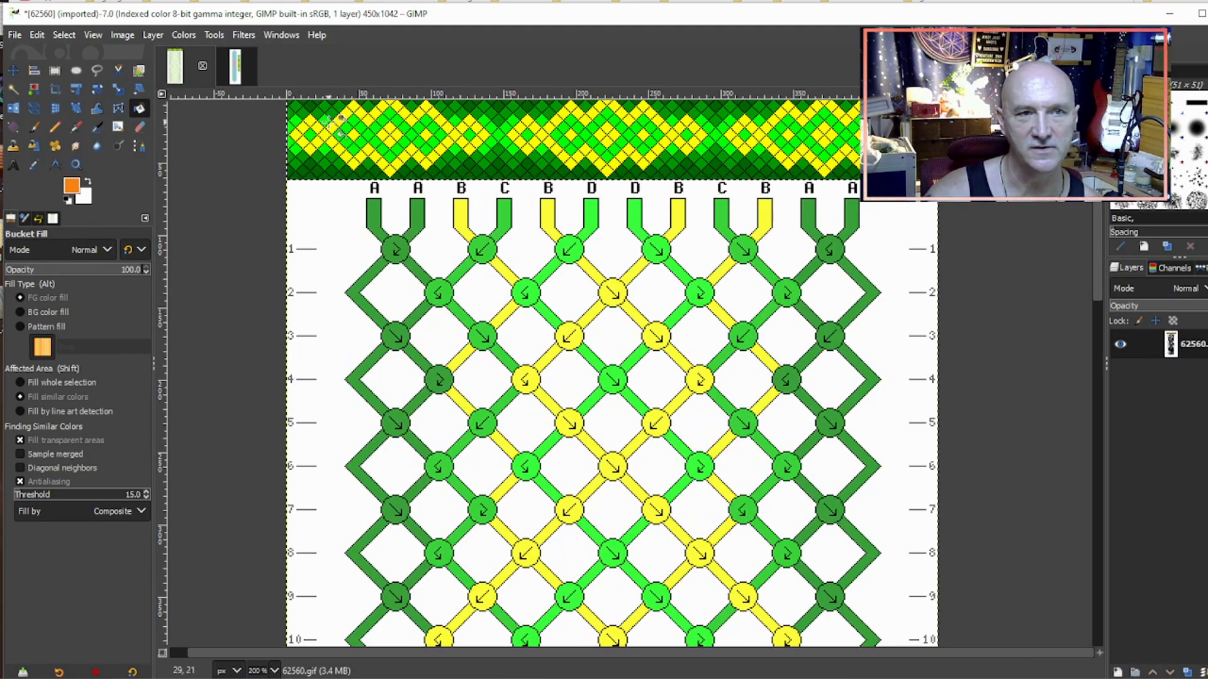
{"action": "left_click", "coordinate": [228, 74]}
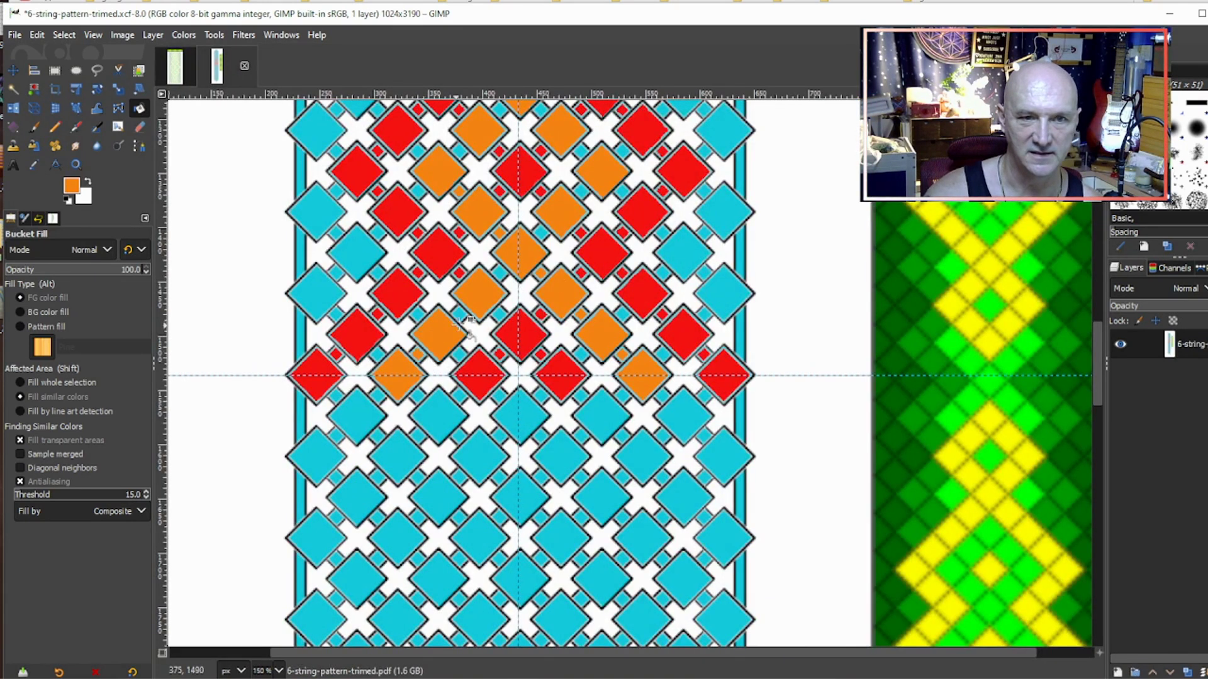
{"action": "left_click", "coordinate": [501, 270]}
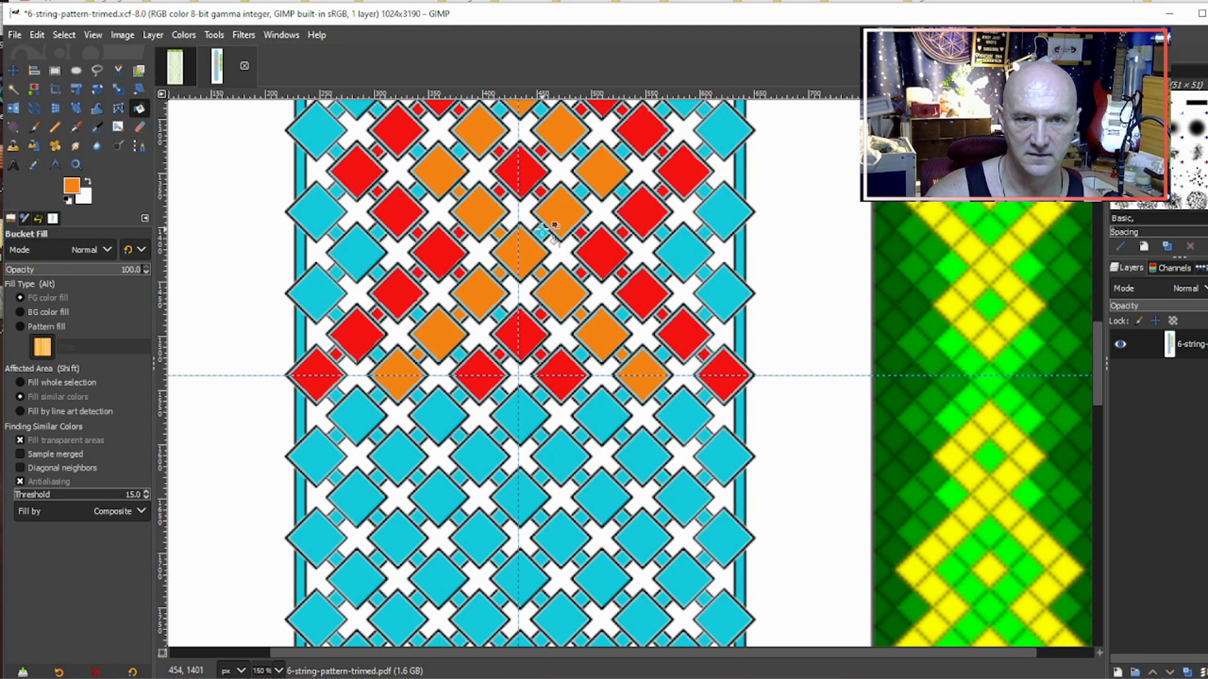
Step: Fill the remaining connector squares orange around the orange ring, beside and inside the red ring, and along the orange crossing
{"action": "scroll", "coordinate": [610, 272], "scroll_direction": "up", "scroll_amount": 3}
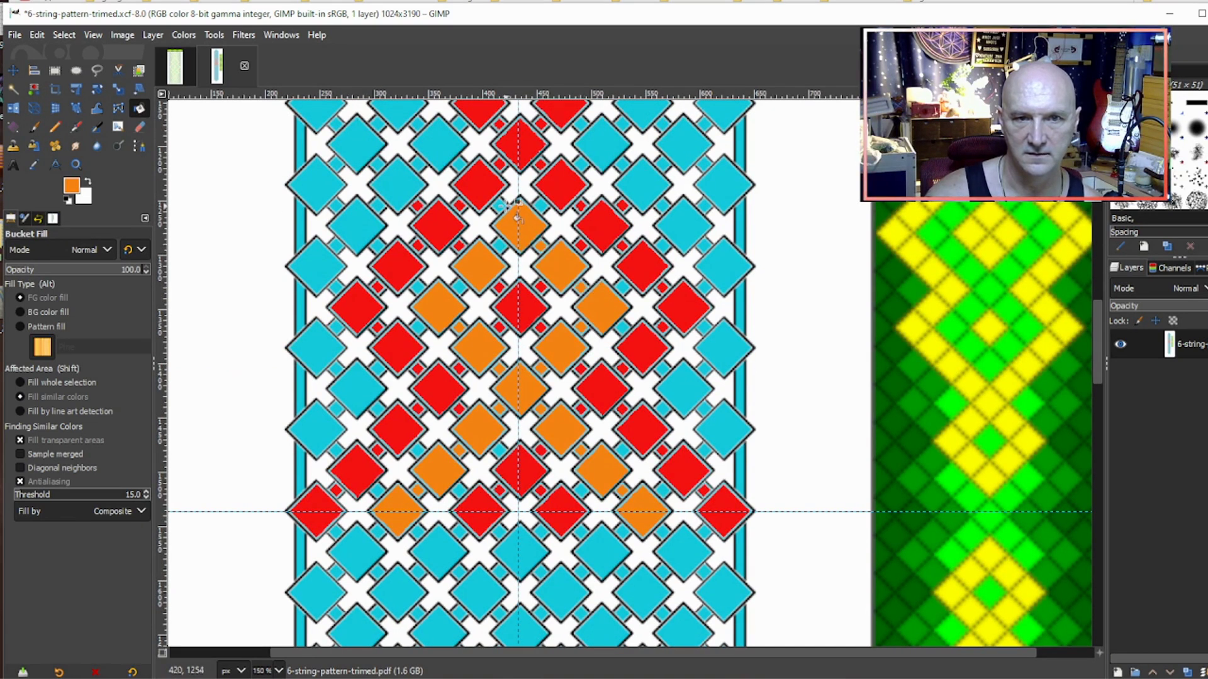
{"action": "scroll", "coordinate": [588, 310], "scroll_direction": "up", "scroll_amount": 3}
{"action": "left_click", "coordinate": [459, 299]}
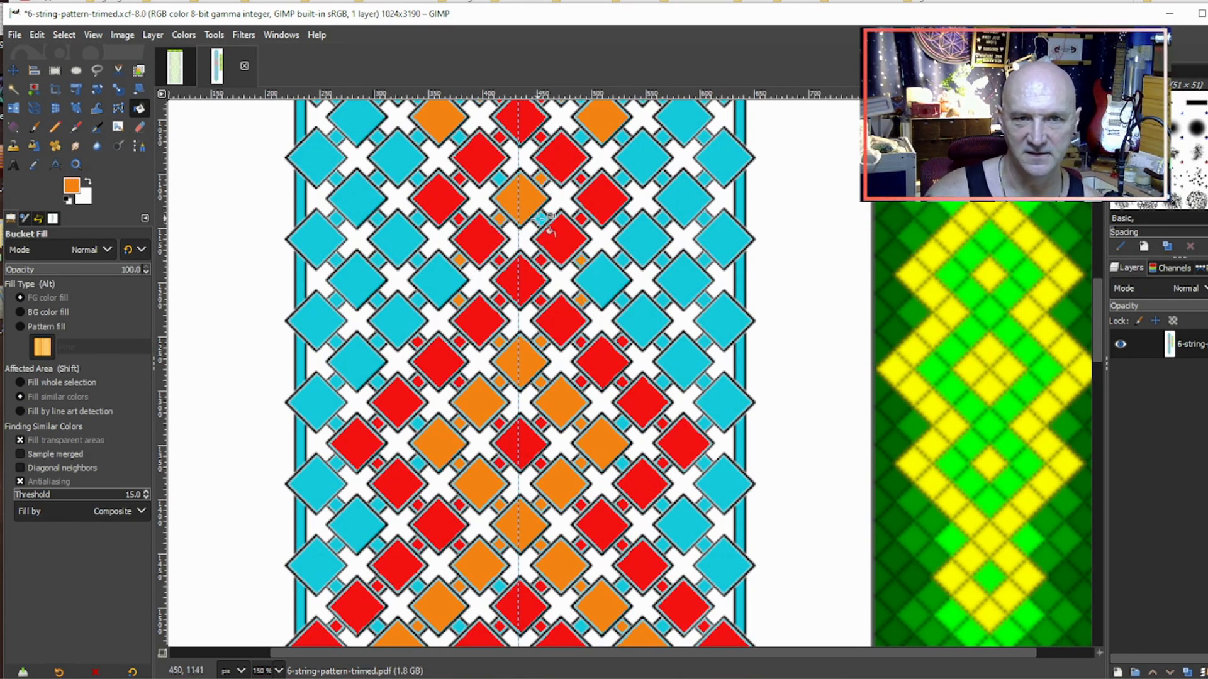
{"action": "scroll", "coordinate": [552, 286], "scroll_direction": "up", "scroll_amount": 3}
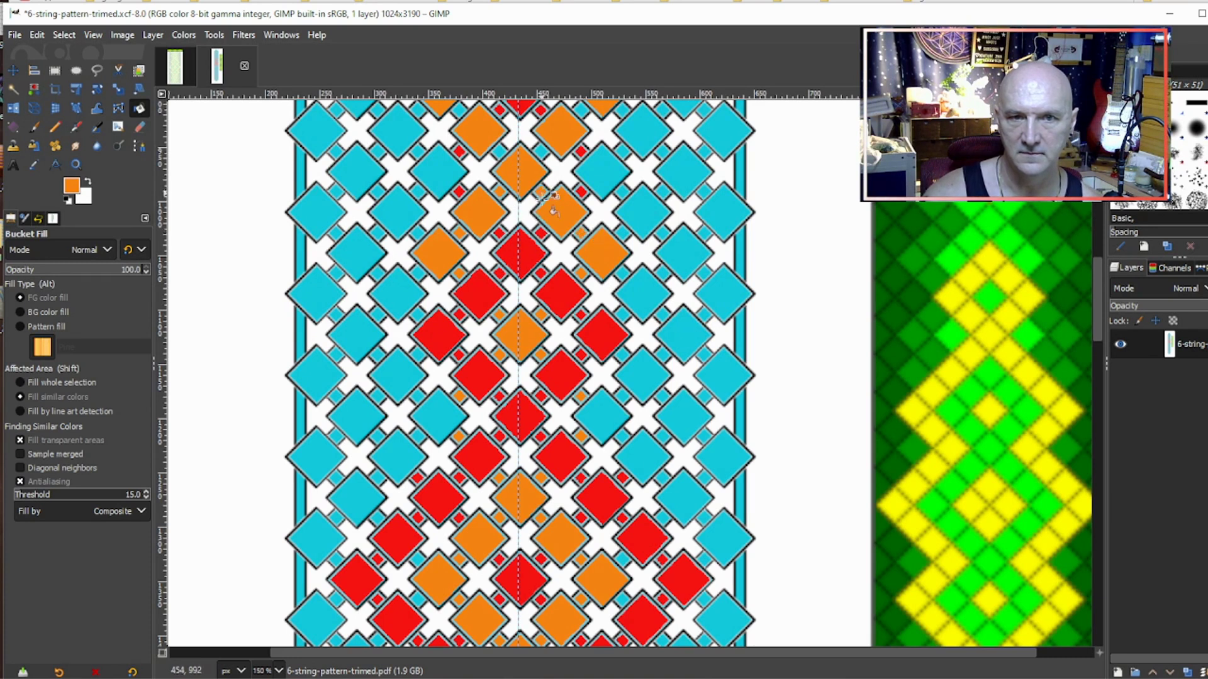
{"action": "scroll", "coordinate": [541, 264], "scroll_direction": "up", "scroll_amount": 5}
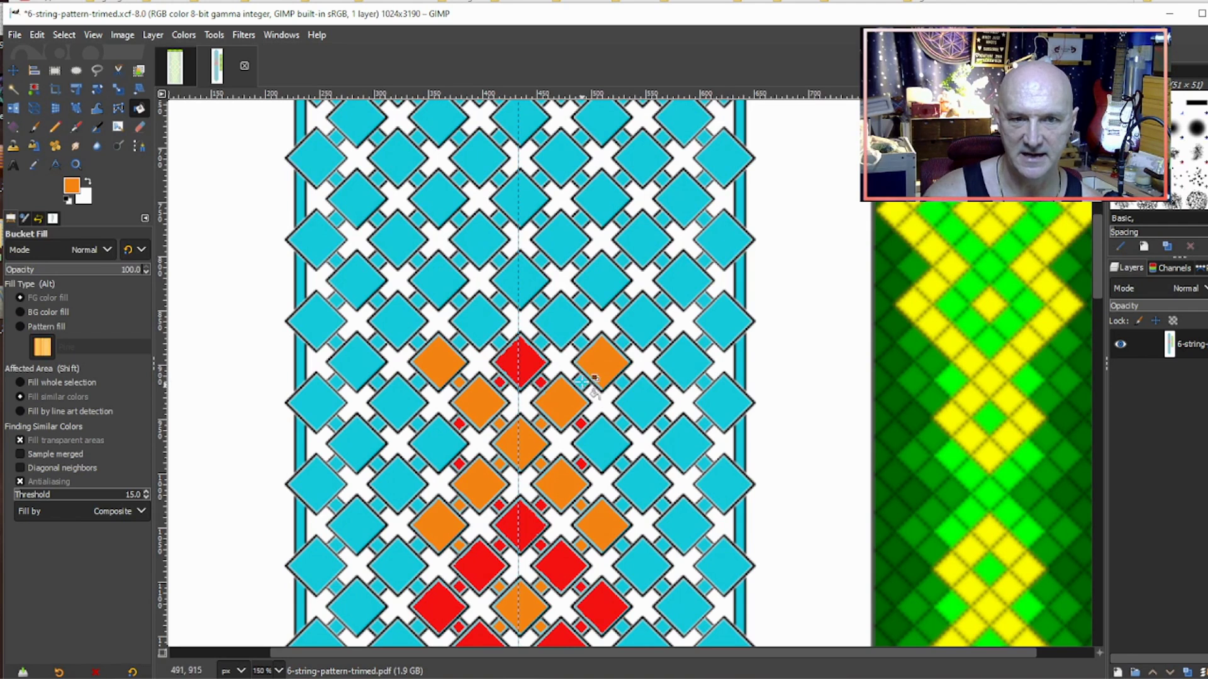
Step: Sample the red fill and colour a diamond ring above the orange crossing, with a diagonal rising from its top toward the left edge
{"action": "scroll", "coordinate": [543, 177], "scroll_direction": "down", "scroll_amount": 1, "text": "ctrl"}
{"action": "scroll", "coordinate": [547, 176], "scroll_direction": "down", "scroll_amount": 2, "text": "ctrl"}
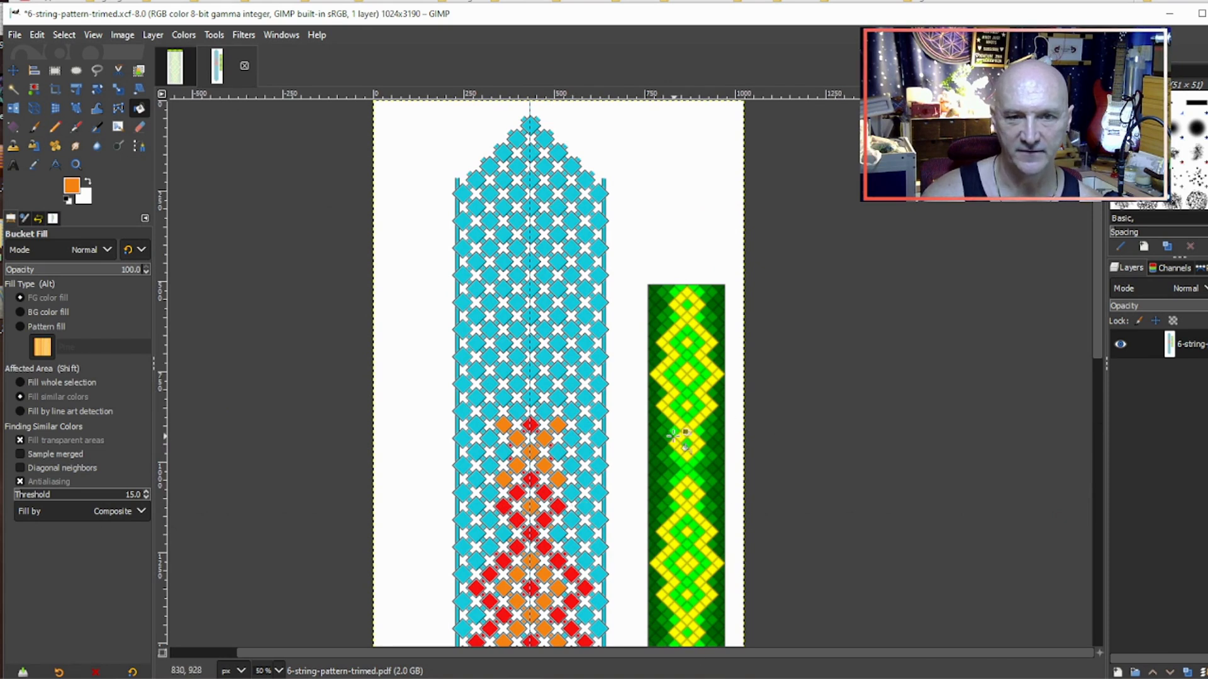
{"action": "scroll", "coordinate": [619, 418], "scroll_direction": "down", "scroll_amount": 3}
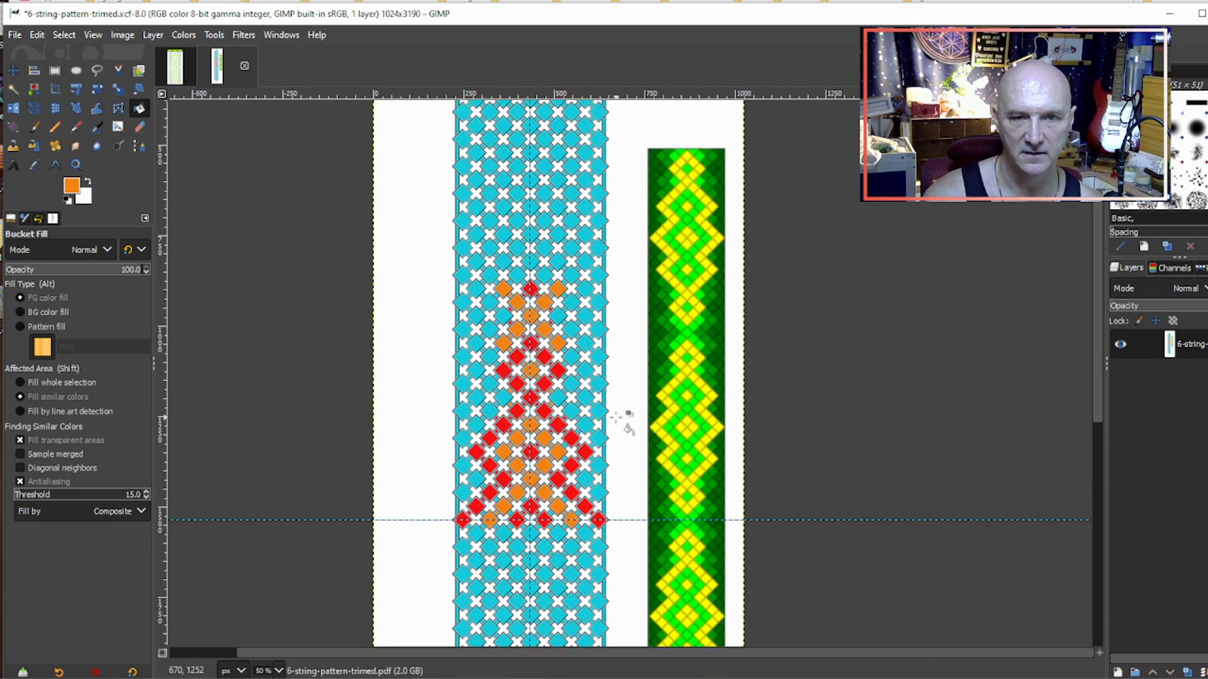
{"action": "left_click", "coordinate": [544, 356], "text": "ctrl"}
{"action": "scroll", "coordinate": [582, 383], "scroll_direction": "up", "scroll_amount": 3}
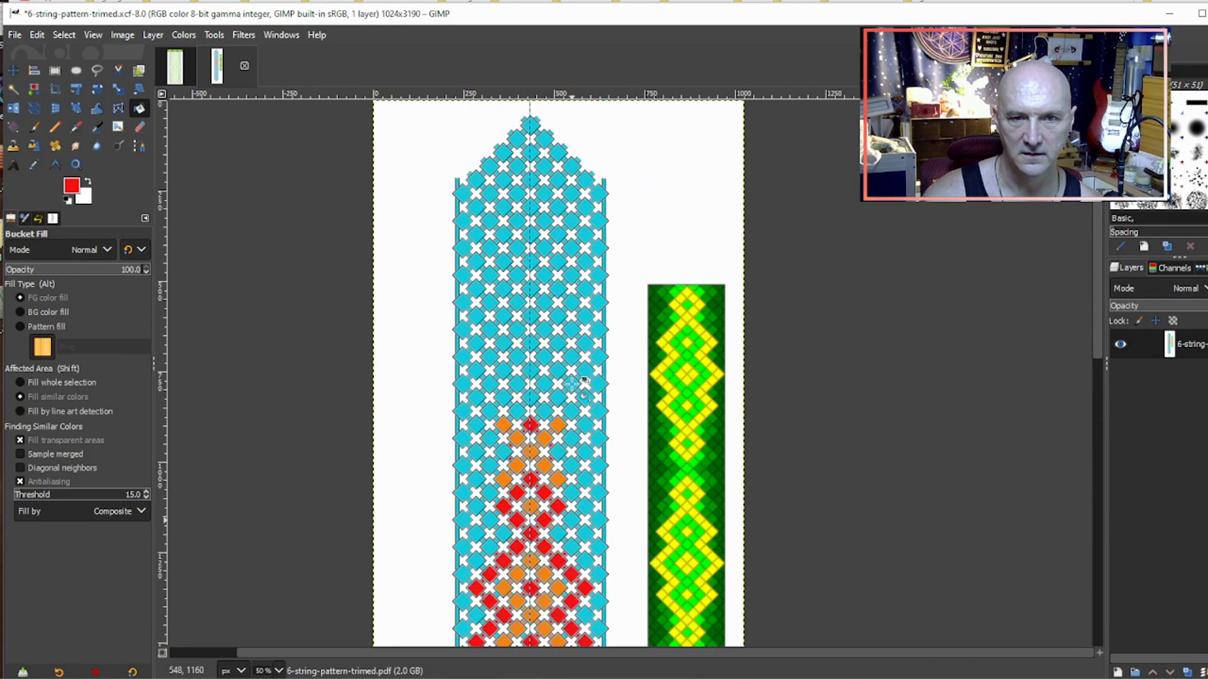
{"action": "left_click", "coordinate": [558, 397]}
{"action": "left_click", "coordinate": [531, 369]}
{"action": "left_click", "coordinate": [517, 411]}
{"action": "left_click", "coordinate": [503, 397]}
{"action": "left_click", "coordinate": [517, 384]}
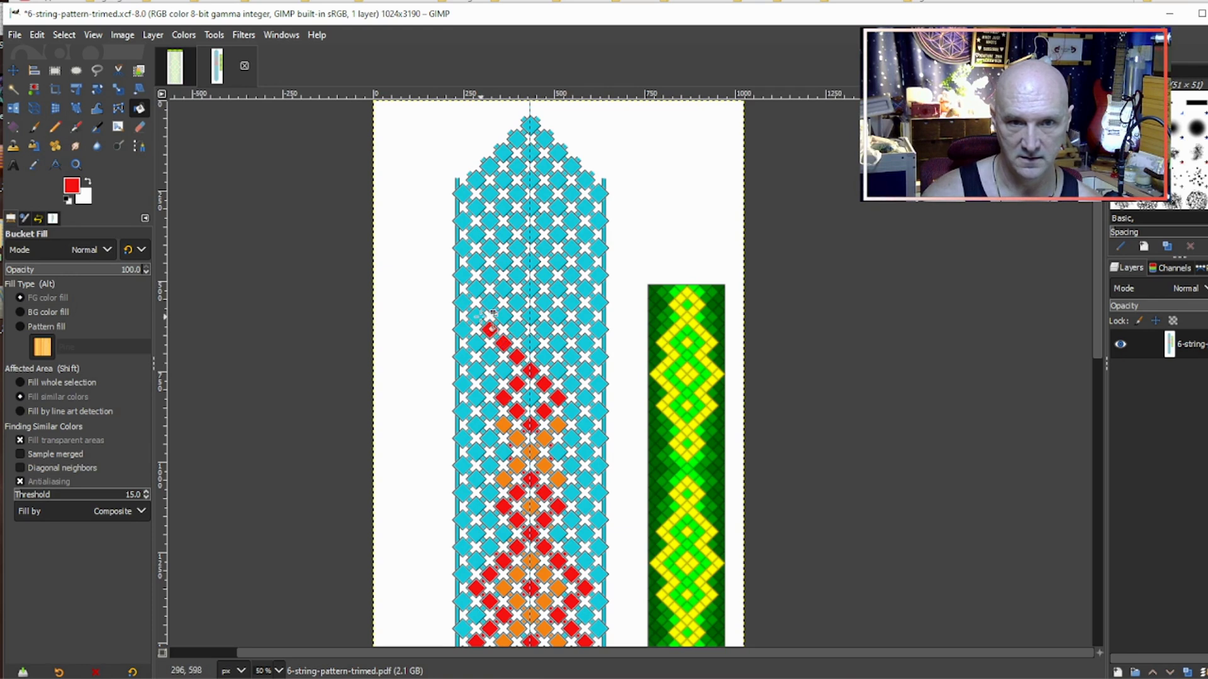
Step: Fill the mirrored red diagonal rising to the right, and turn both diagonals back inward with matching red diamonds near the edges
{"action": "left_click", "coordinate": [544, 357]}
{"action": "left_click", "coordinate": [558, 343]}
{"action": "left_click", "coordinate": [585, 315]}
{"action": "left_click", "coordinate": [572, 301]}
{"action": "left_click", "coordinate": [558, 288]}
{"action": "left_click", "coordinate": [490, 302]}
{"action": "left_click", "coordinate": [503, 288]}
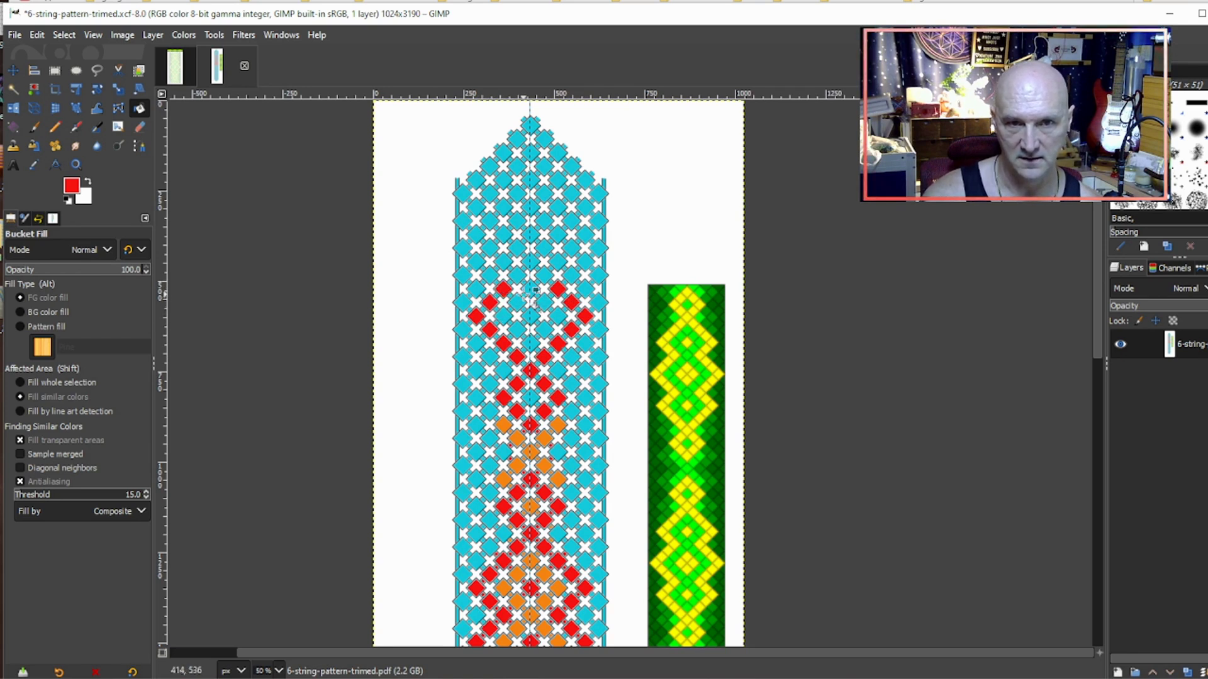
Step: Sample the orange fill and colour a ring of diamonds on the centre column between the two red diagonals
{"action": "left_click", "coordinate": [534, 560], "text": "ctrl"}
{"action": "left_click", "coordinate": [531, 343]}
{"action": "left_click", "coordinate": [544, 329]}
{"action": "left_click", "coordinate": [545, 302]}
{"action": "left_click", "coordinate": [531, 288]}
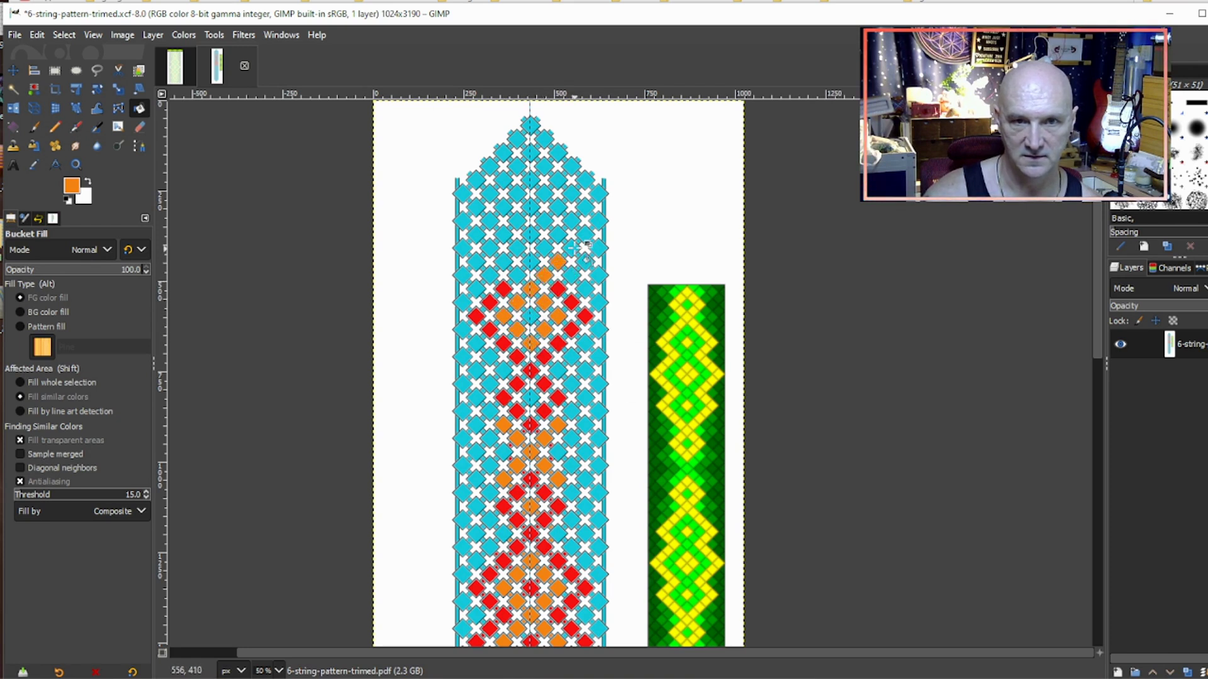
Step: Complete the orange V of diamonds rising from the orange ring, filling the missing diamonds of its left arm
{"action": "left_click", "coordinate": [517, 275]}
{"action": "left_click", "coordinate": [490, 249]}
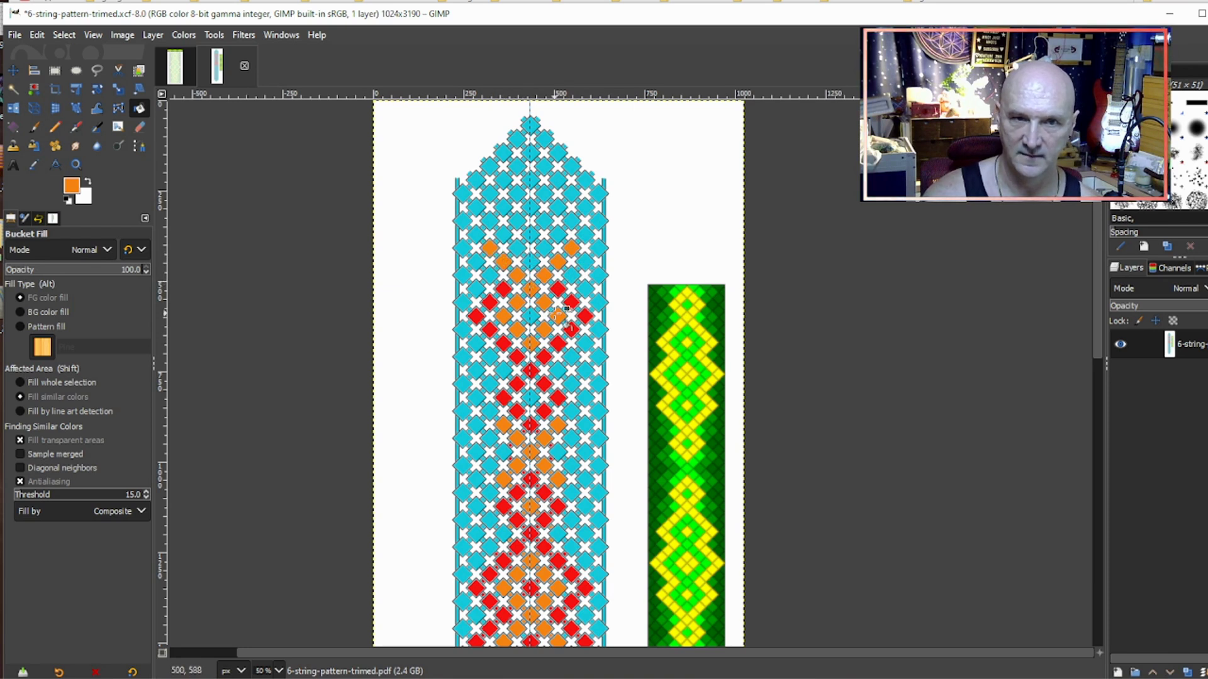
{"action": "left_click", "coordinate": [476, 233]}
{"action": "left_click", "coordinate": [508, 204]}
{"action": "left_click", "coordinate": [516, 194]}
{"action": "left_click", "coordinate": [586, 235]}
{"action": "left_click", "coordinate": [572, 221]}
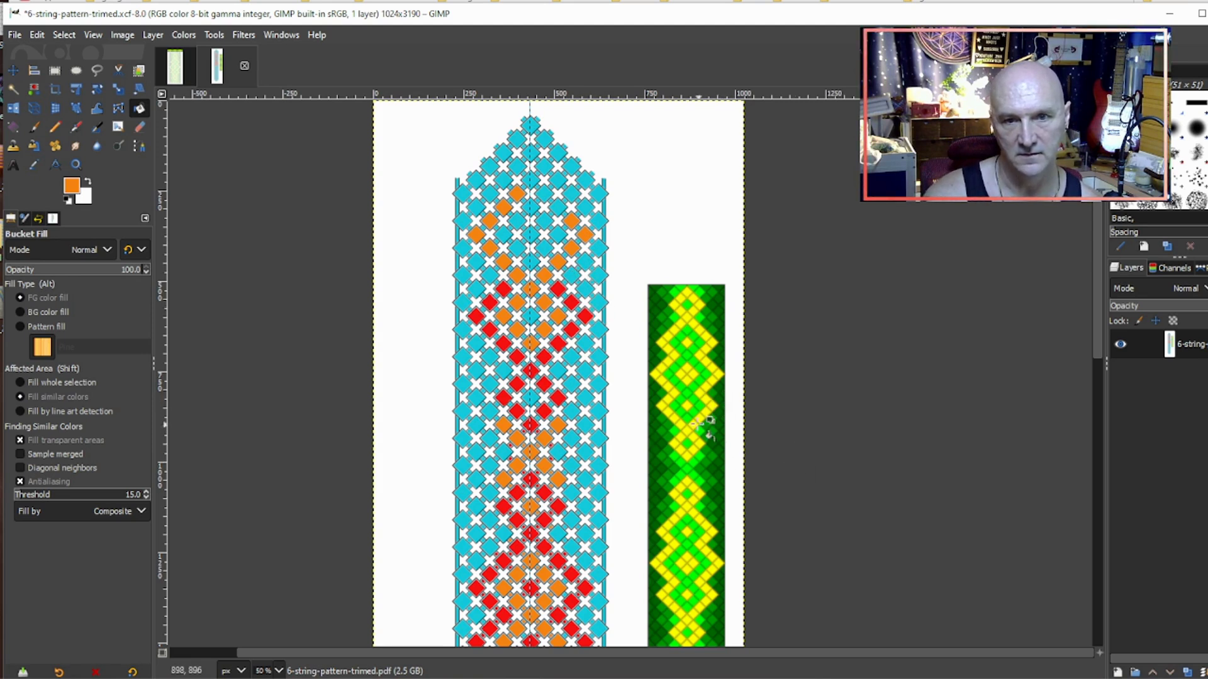
{"action": "key", "text": "ctrl"}
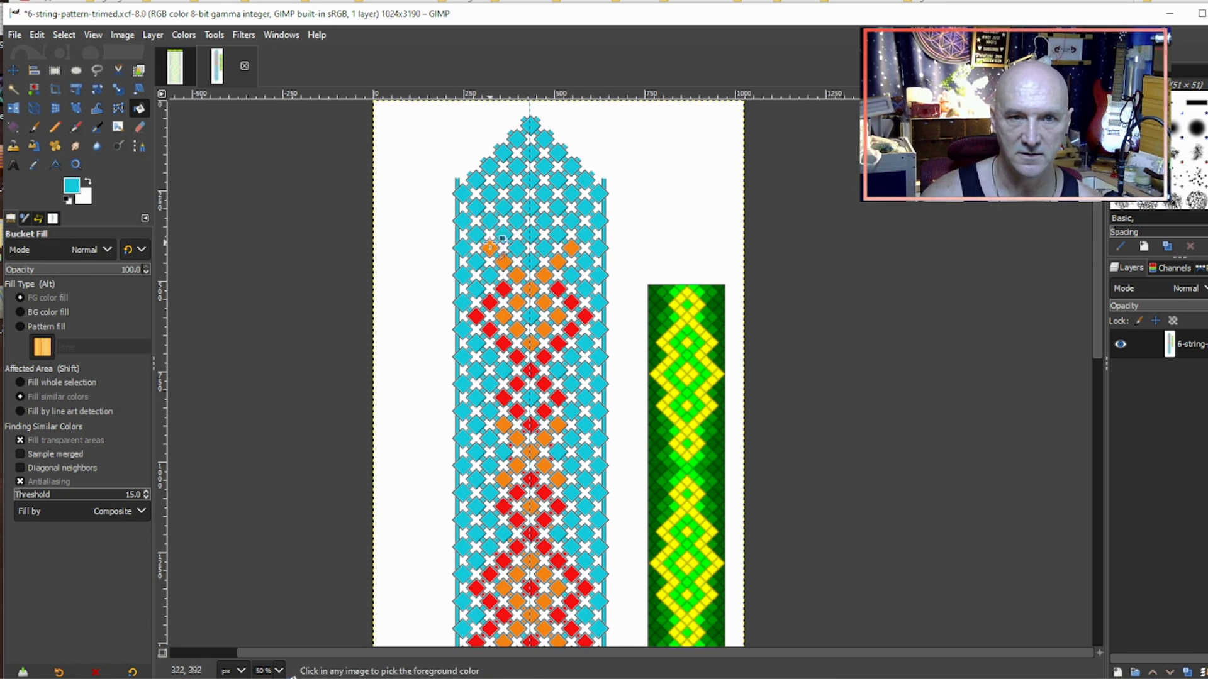
Step: Close the orange V into a larger ring by filling diamonds orange from both arm tips inward to the centre column
{"action": "left_click", "coordinate": [503, 234]}
{"action": "left_click", "coordinate": [516, 220]}
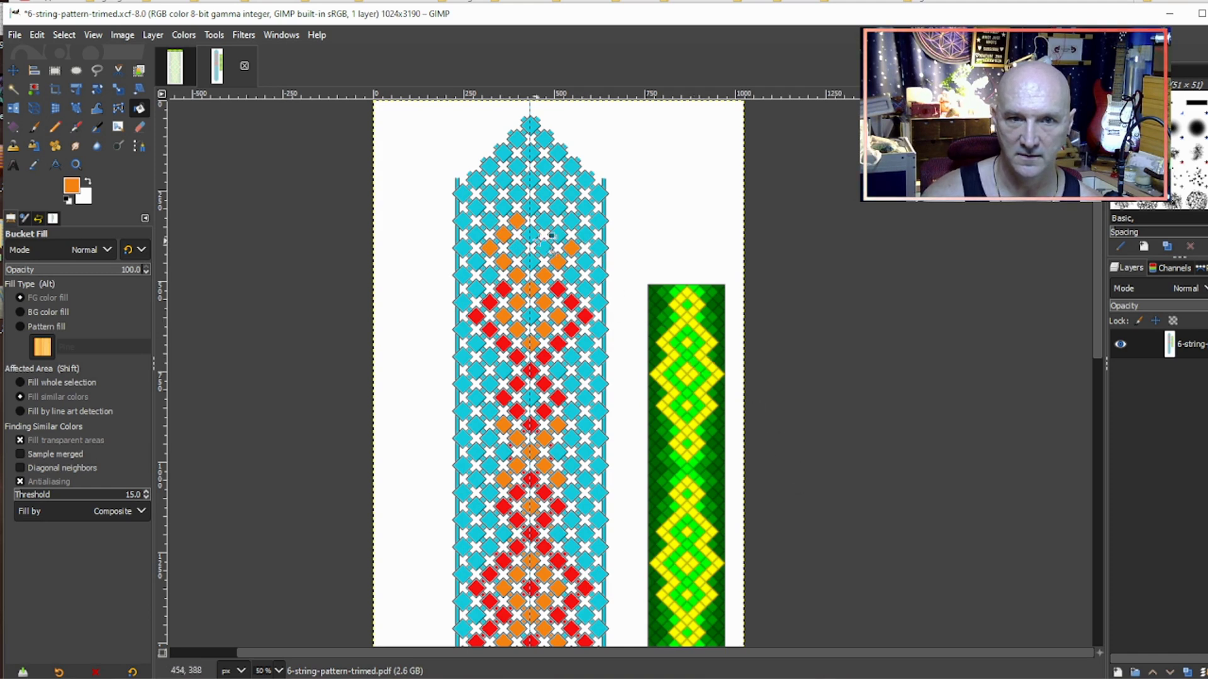
{"action": "left_click", "coordinate": [558, 233]}
{"action": "left_click", "coordinate": [544, 219]}
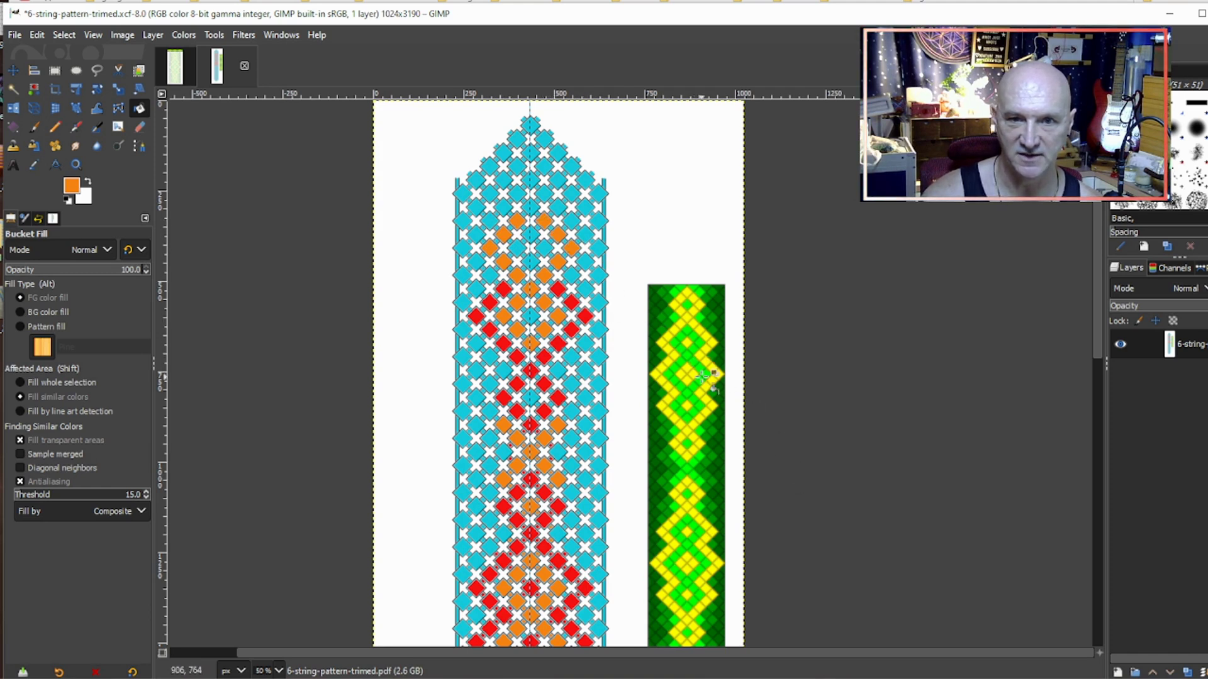
{"action": "left_click", "coordinate": [534, 207]}
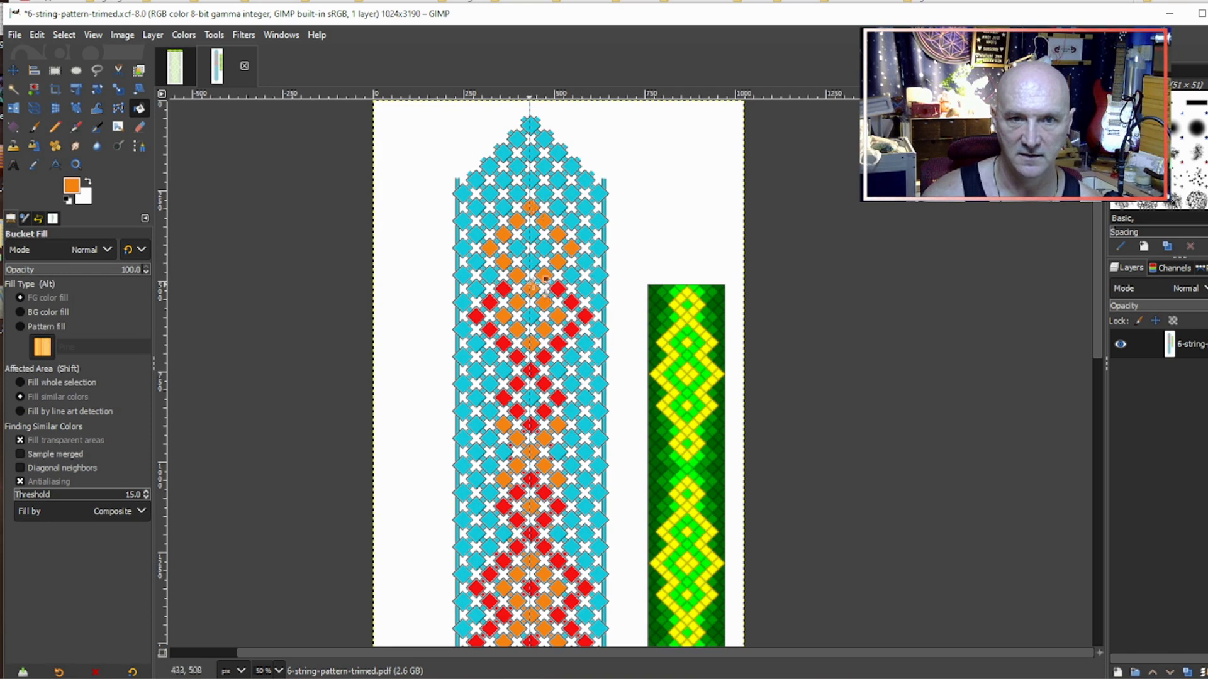
Step: Sample the red fill and colour a small four-diamond ring inside the larger orange ring
{"action": "left_click", "coordinate": [531, 261]}
{"action": "left_click", "coordinate": [544, 248]}
{"action": "left_click", "coordinate": [530, 234]}
{"action": "left_click", "coordinate": [517, 248]}
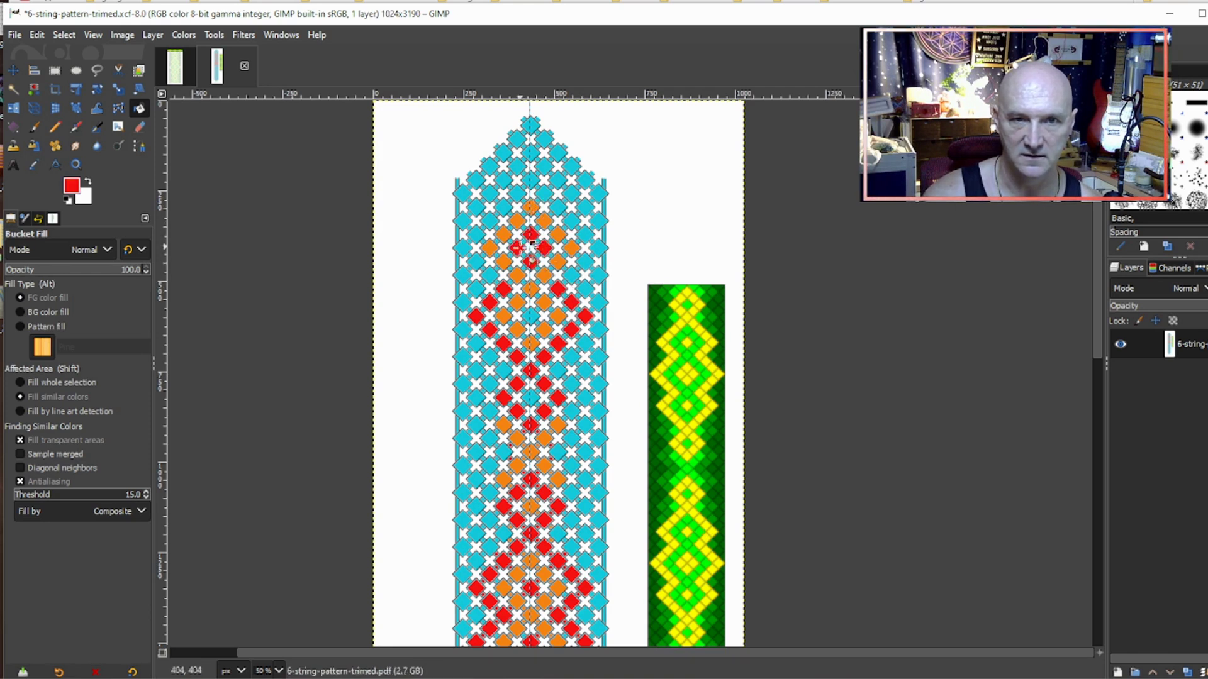
Step: Fill red diamond chevrons around both sides of the larger orange ring, reaching the pattern edges and turning back inward
{"action": "left_click", "coordinate": [488, 274]}
{"action": "left_click", "coordinate": [475, 261]}
{"action": "left_click", "coordinate": [462, 247]}
{"action": "left_click", "coordinate": [476, 234]}
{"action": "left_click", "coordinate": [489, 221]}
{"action": "left_click", "coordinate": [504, 207]}
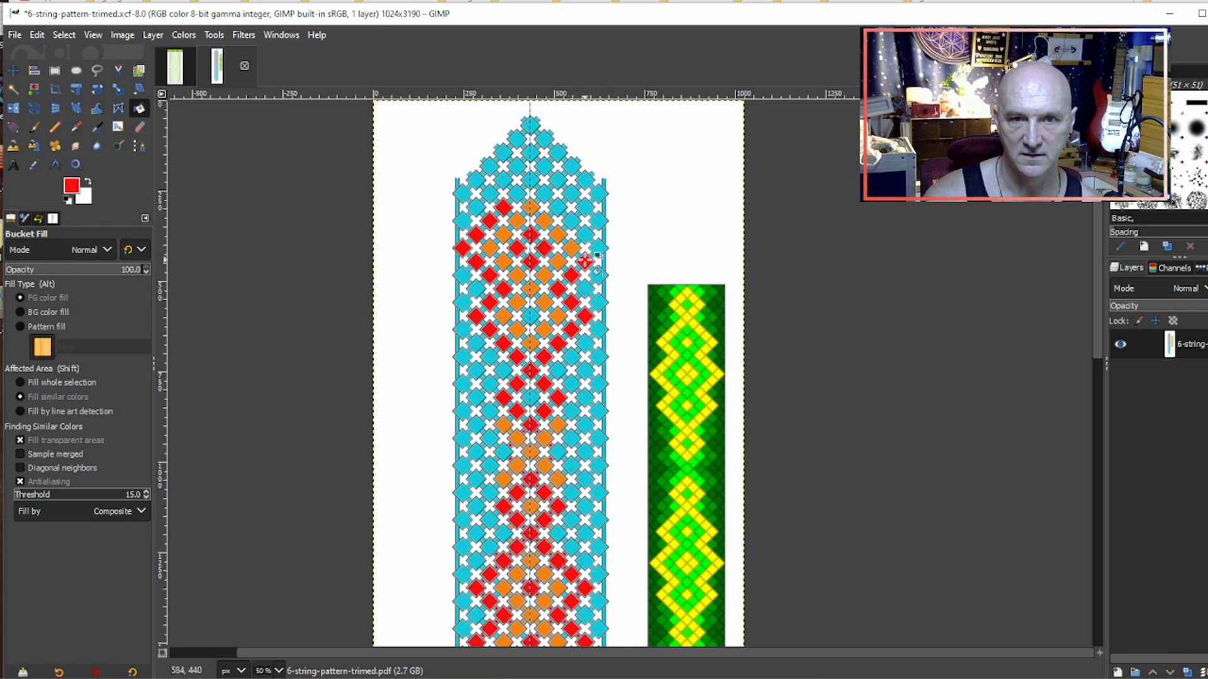
{"action": "left_click", "coordinate": [599, 247]}
{"action": "left_click", "coordinate": [585, 234]}
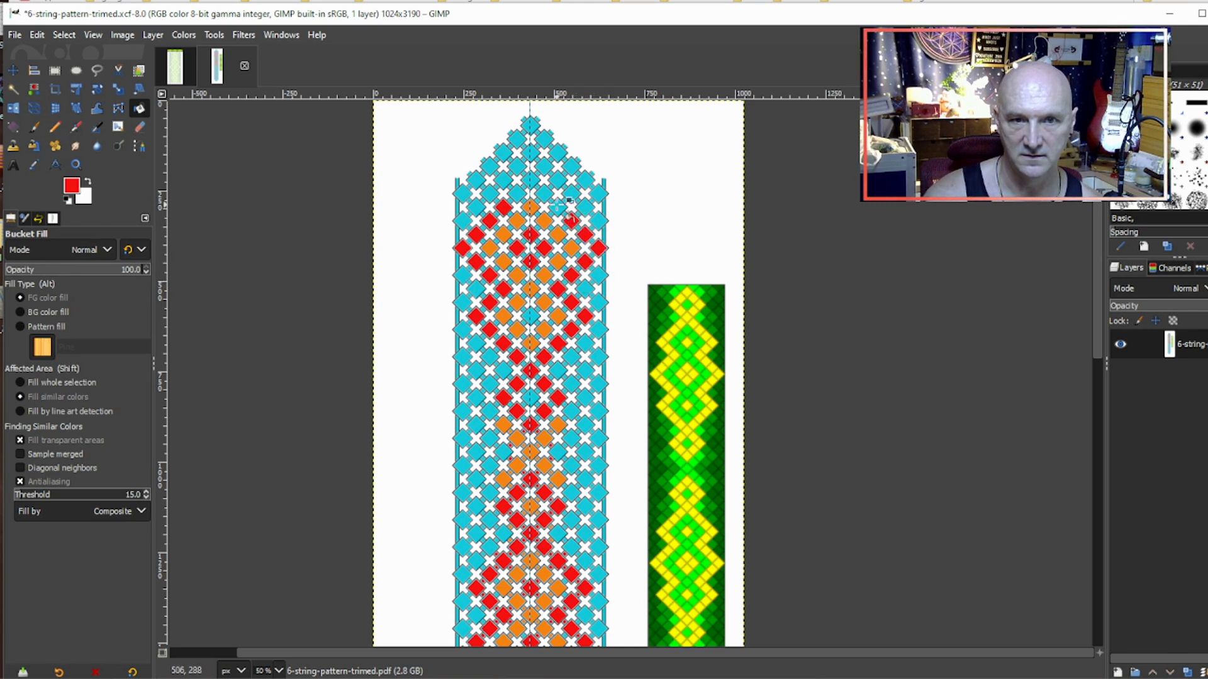
Step: Sample the orange fill and colour an arch of diamonds above the larger orange ring, peaking on the centre column
{"action": "left_click", "coordinate": [533, 207], "text": "ctrl"}
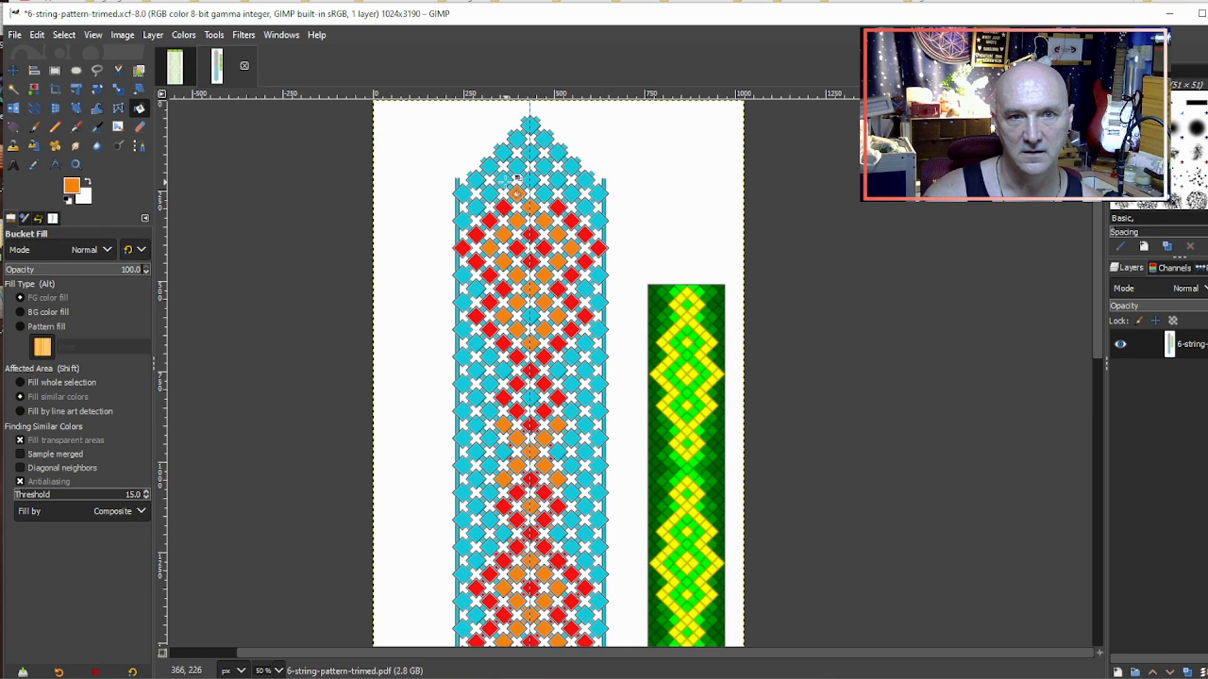
{"action": "left_click", "coordinate": [504, 181]}
{"action": "left_click", "coordinate": [531, 153]}
{"action": "left_click", "coordinate": [544, 167]}
{"action": "left_click", "coordinate": [558, 180]}
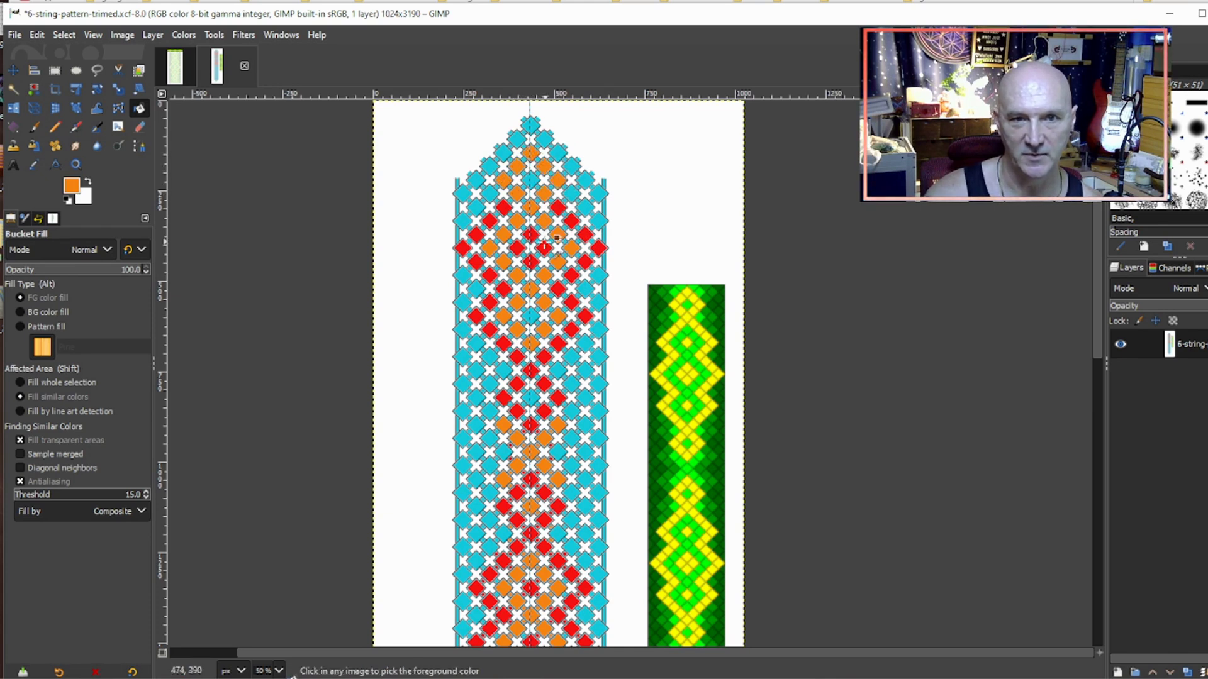
Step: Sample the red fill, colour the diamond inside the top orange arch, and outline the template's pointed top with red diamonds
{"action": "left_click", "coordinate": [533, 232], "text": "ctrl"}
{"action": "left_click", "coordinate": [530, 181]}
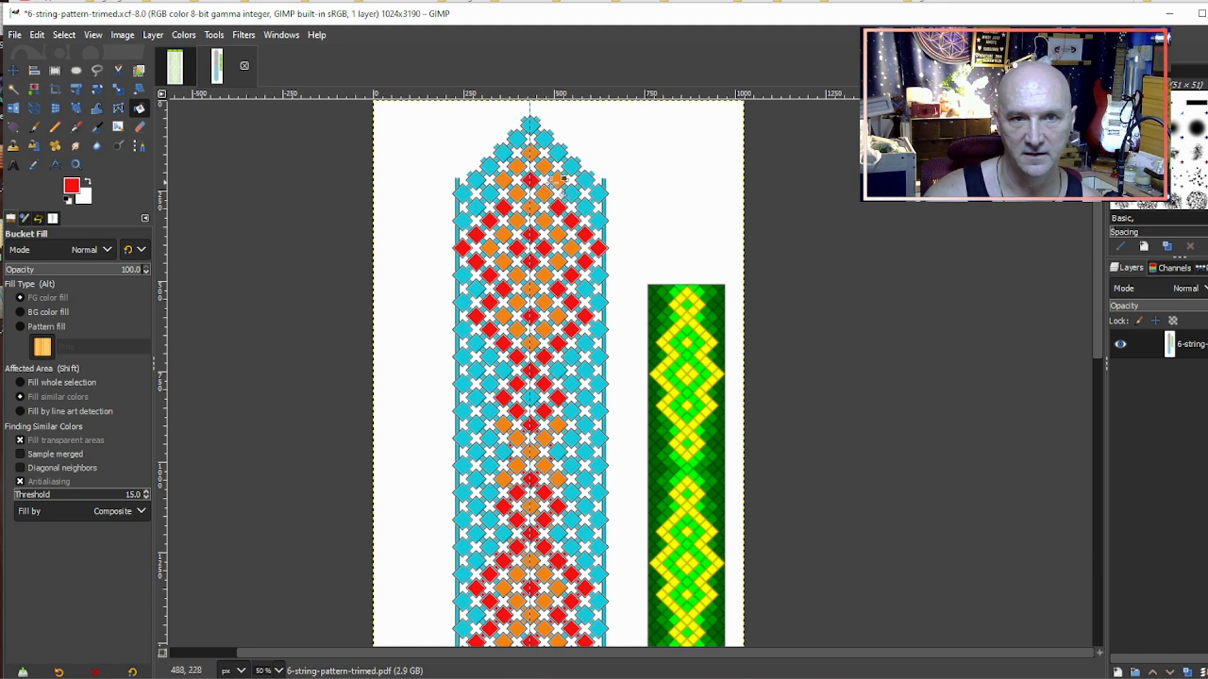
{"action": "left_click", "coordinate": [489, 194]}
{"action": "left_click", "coordinate": [476, 180]}
{"action": "left_click", "coordinate": [489, 164]}
{"action": "left_click", "coordinate": [502, 151]}
{"action": "left_click", "coordinate": [516, 137]}
{"action": "left_click", "coordinate": [583, 180]}
{"action": "left_click", "coordinate": [571, 164]}
{"action": "left_click", "coordinate": [558, 151]}
{"action": "left_click", "coordinate": [543, 137]}
Step: Fill the connector squares along the red diamond diagonals red on both sides of the upper pattern
{"action": "key", "text": "ctrl"}
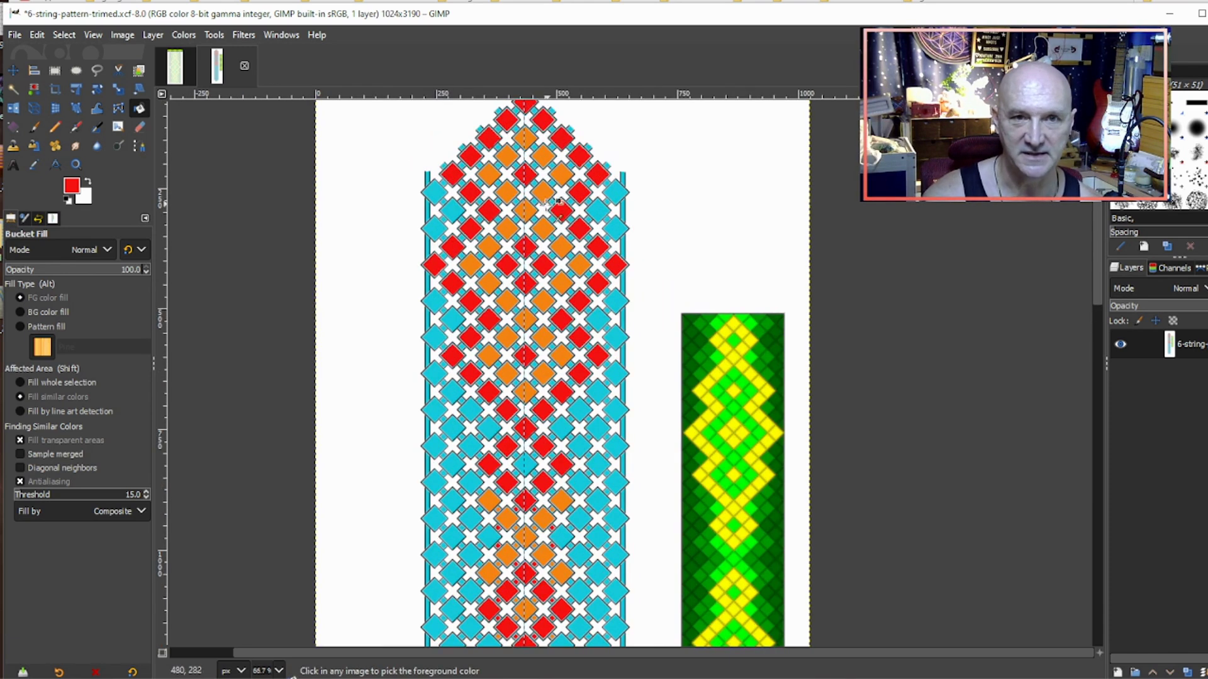
{"action": "scroll", "coordinate": [556, 203], "scroll_direction": "up", "scroll_amount": 2}
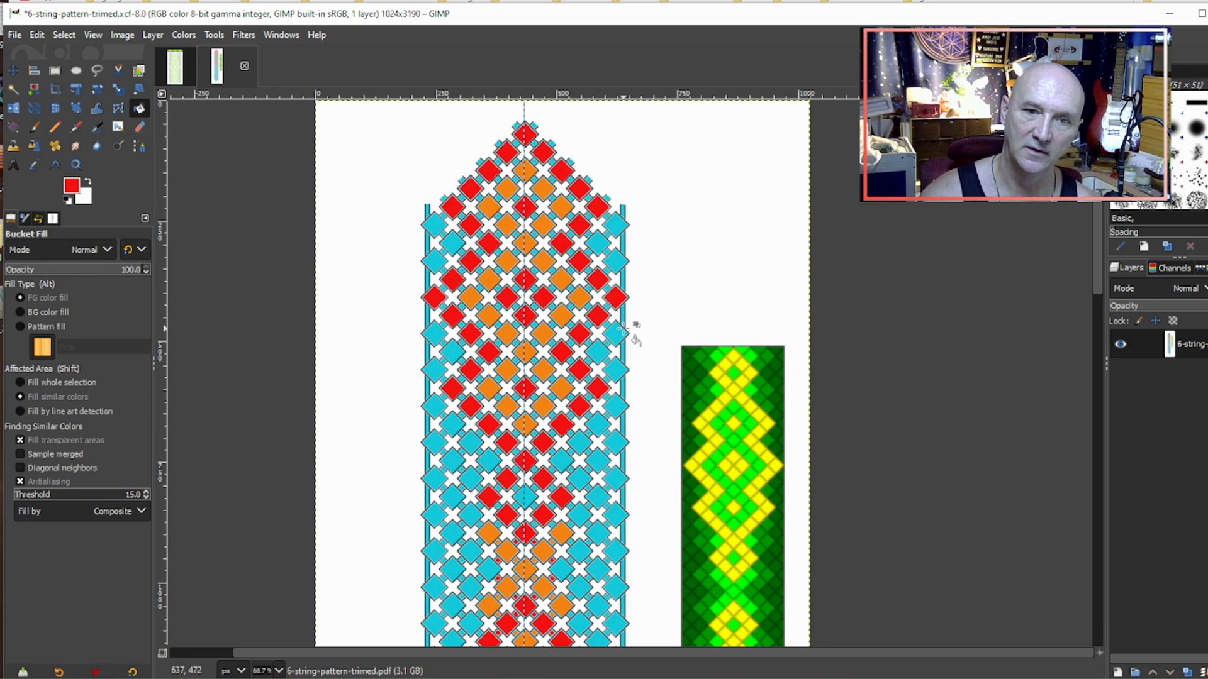
{"action": "scroll", "coordinate": [552, 205], "scroll_direction": "up", "scroll_amount": 1}
{"action": "scroll", "coordinate": [552, 205], "scroll_direction": "up", "scroll_amount": 2}
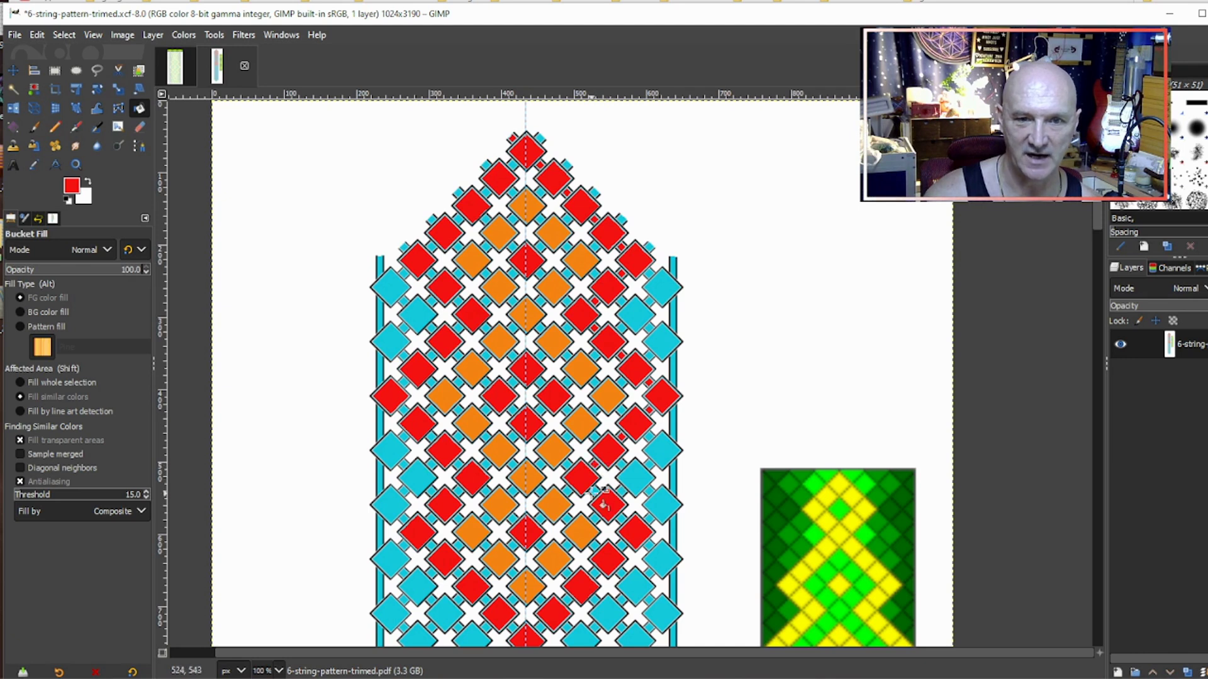
{"action": "scroll", "coordinate": [620, 434], "scroll_direction": "down", "scroll_amount": 3}
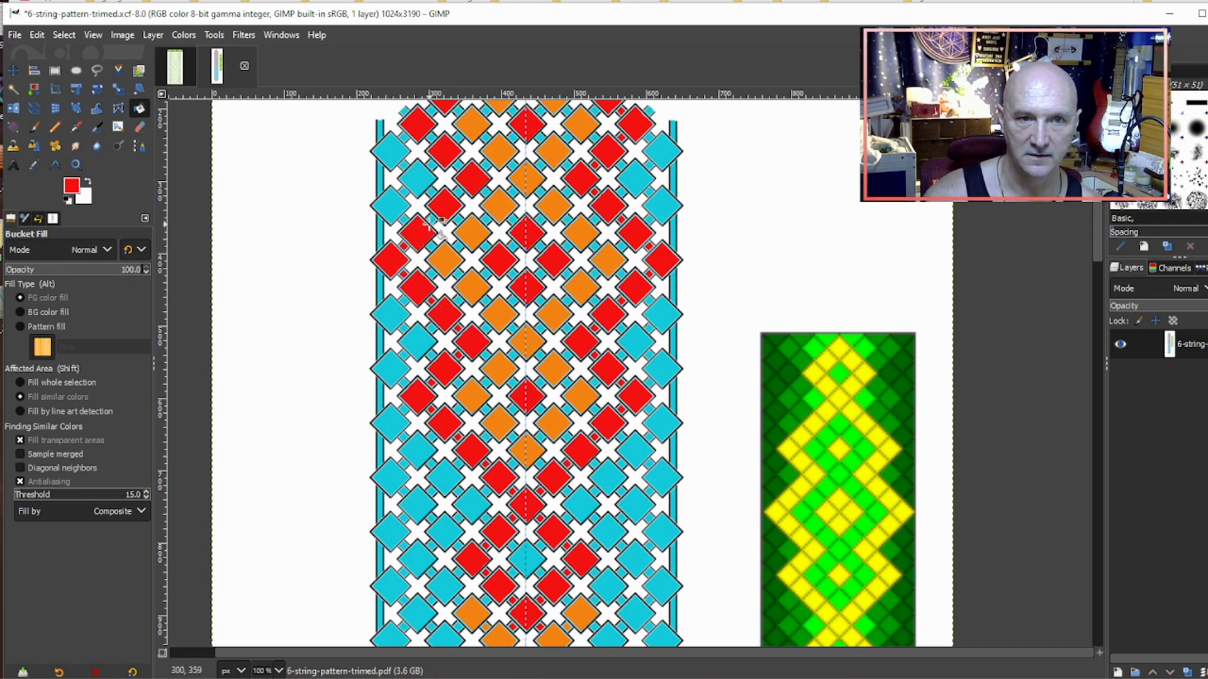
{"action": "scroll", "coordinate": [444, 227], "scroll_direction": "up", "scroll_amount": 3}
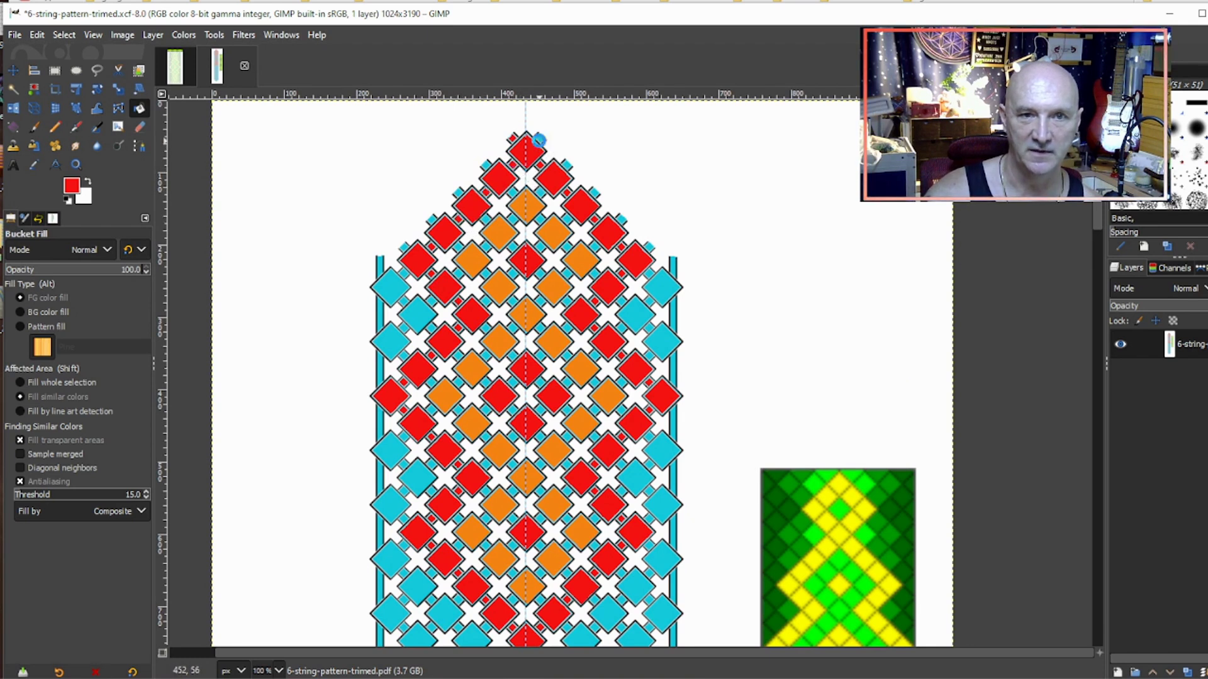
Step: Sample the orange fill, colour the connector squares beside the red tip and red crossing, and fill the last cyan centre-column diamond orange
{"action": "left_click", "coordinate": [527, 203], "text": "ctrl"}
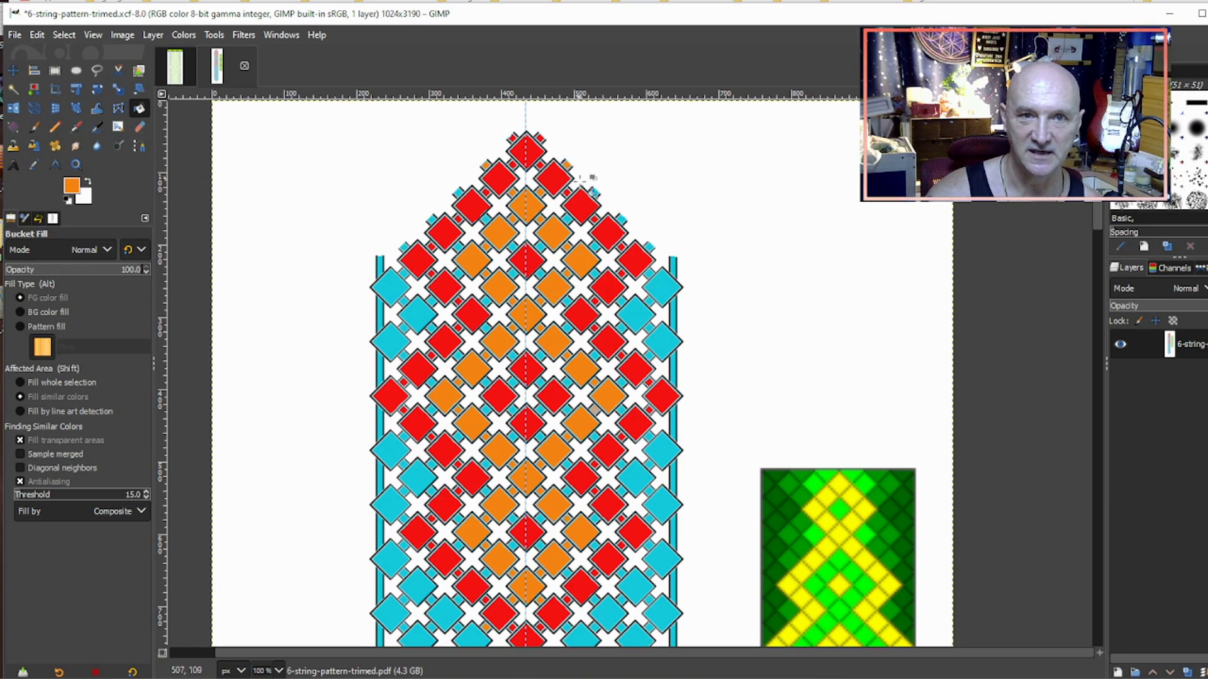
{"action": "scroll", "coordinate": [582, 208], "scroll_direction": "down", "scroll_amount": 3}
{"action": "scroll", "coordinate": [585, 210], "scroll_direction": "up", "scroll_amount": 3}
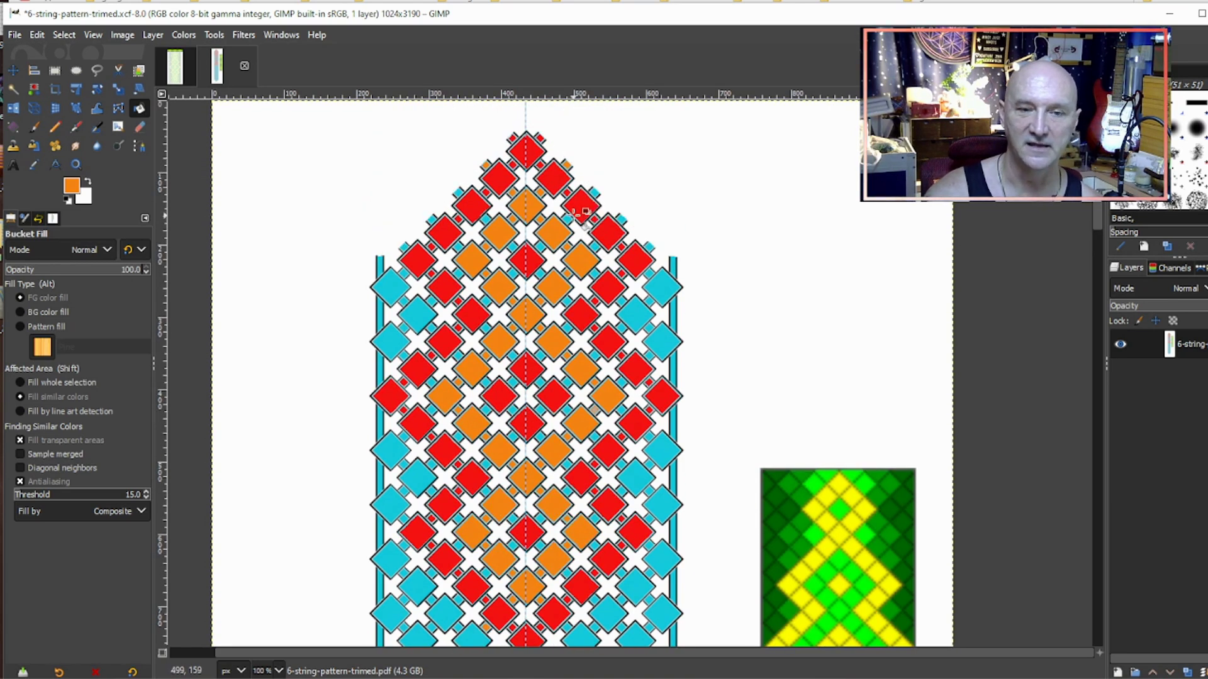
{"action": "scroll", "coordinate": [582, 213], "scroll_direction": "down", "scroll_amount": 6}
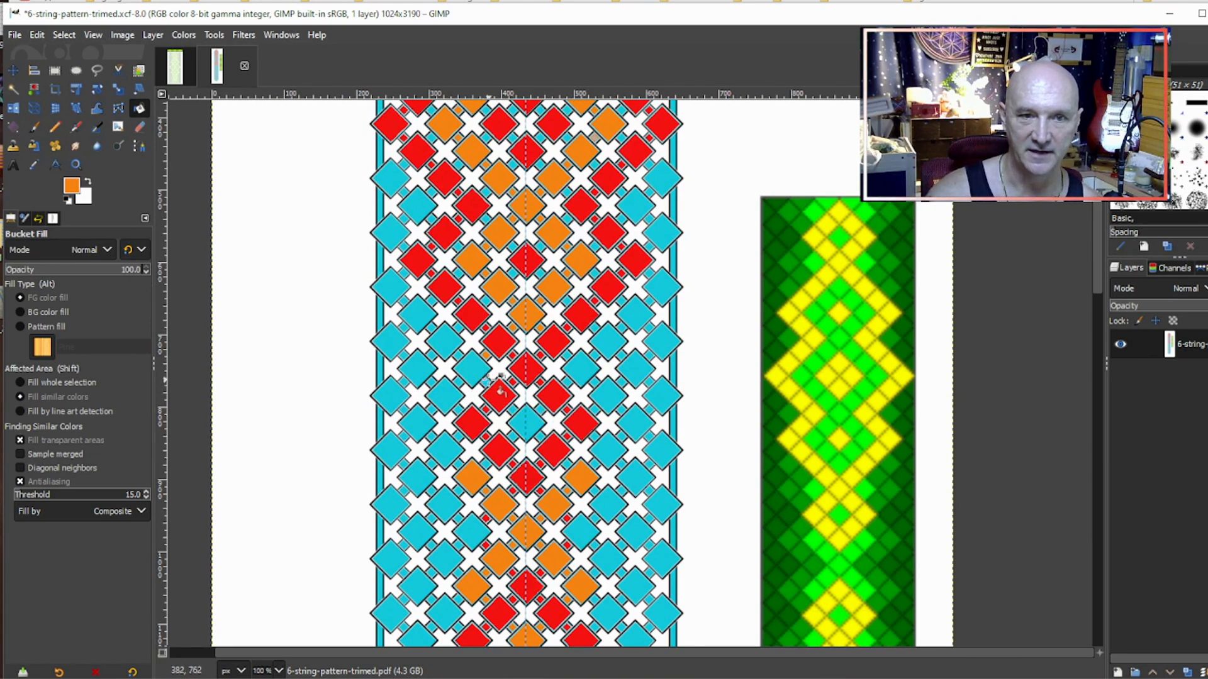
{"action": "left_click", "coordinate": [526, 418]}
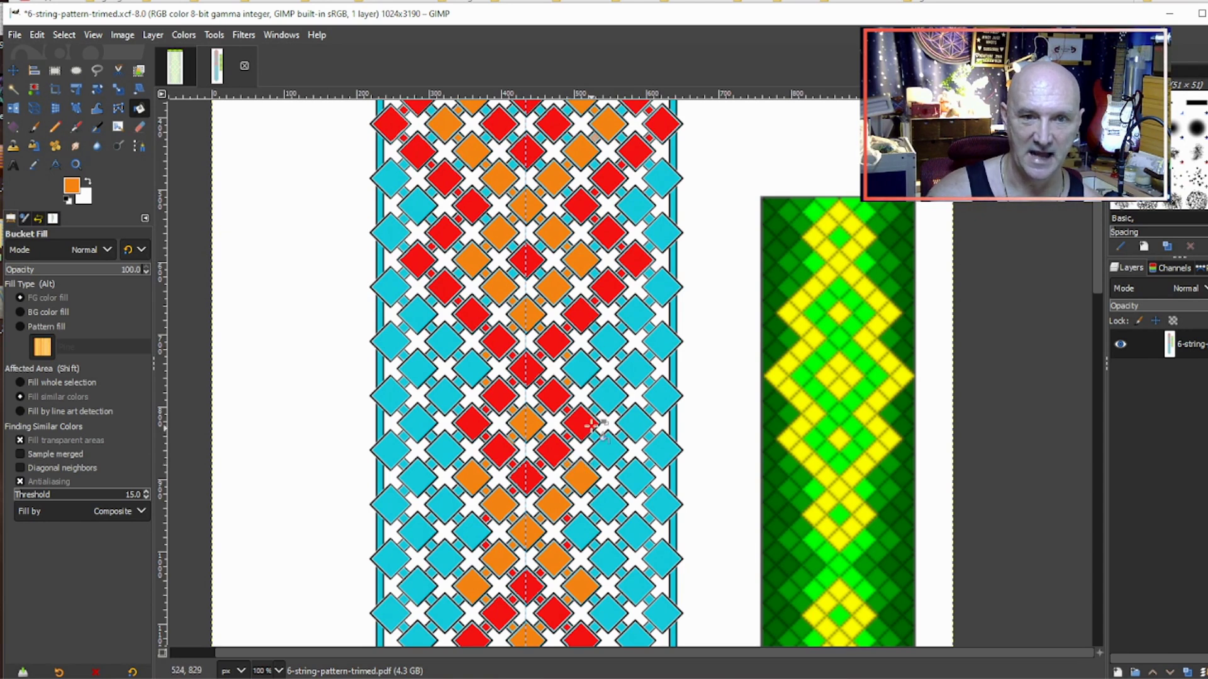
Step: Sample the red fill and colour the remaining red connector squares near the pointed top
{"action": "scroll", "coordinate": [592, 419], "scroll_direction": "down", "scroll_amount": 3}
{"action": "scroll", "coordinate": [603, 421], "scroll_direction": "down", "scroll_amount": 3}
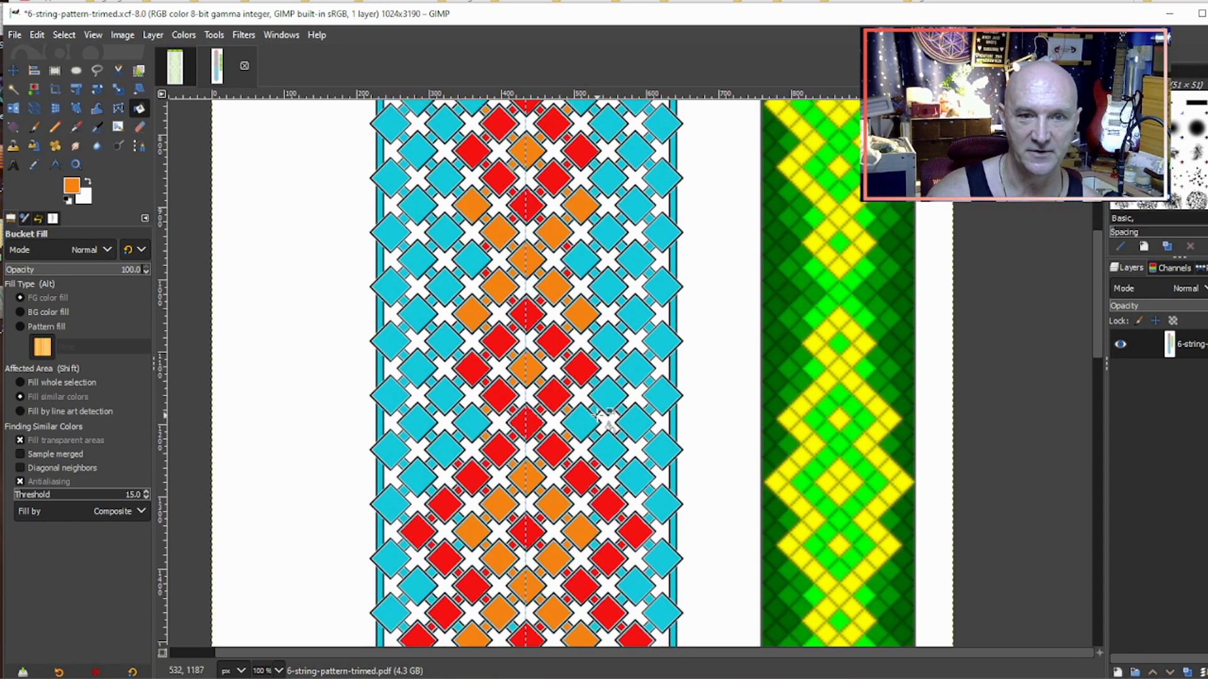
{"action": "scroll", "coordinate": [605, 421], "scroll_direction": "down", "scroll_amount": 3}
{"action": "scroll", "coordinate": [609, 421], "scroll_direction": "up", "scroll_amount": 6}
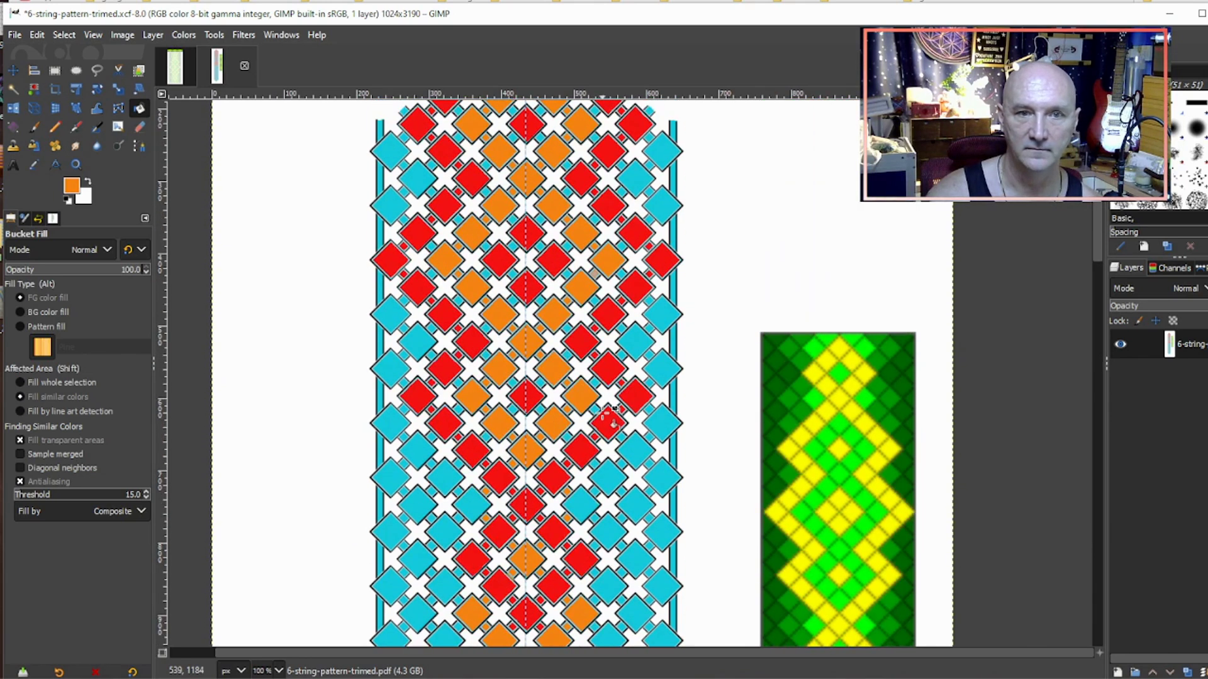
{"action": "scroll", "coordinate": [609, 420], "scroll_direction": "up", "scroll_amount": 3}
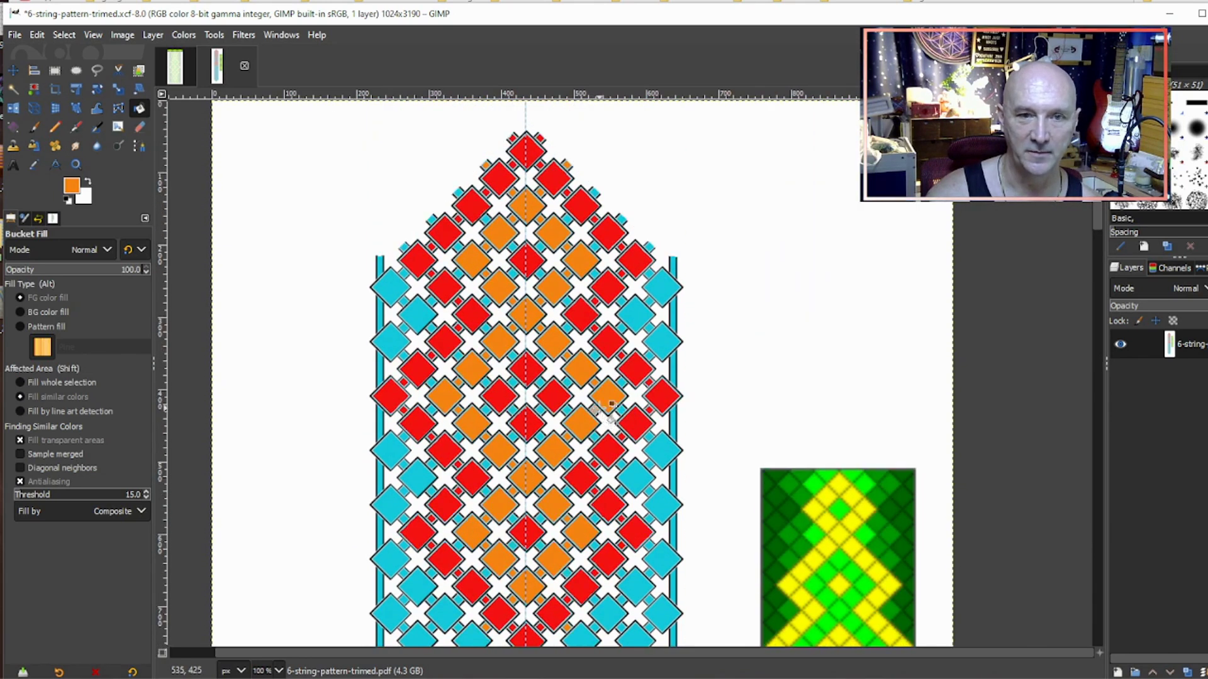
{"action": "left_click", "coordinate": [531, 260], "text": "ctrl"}
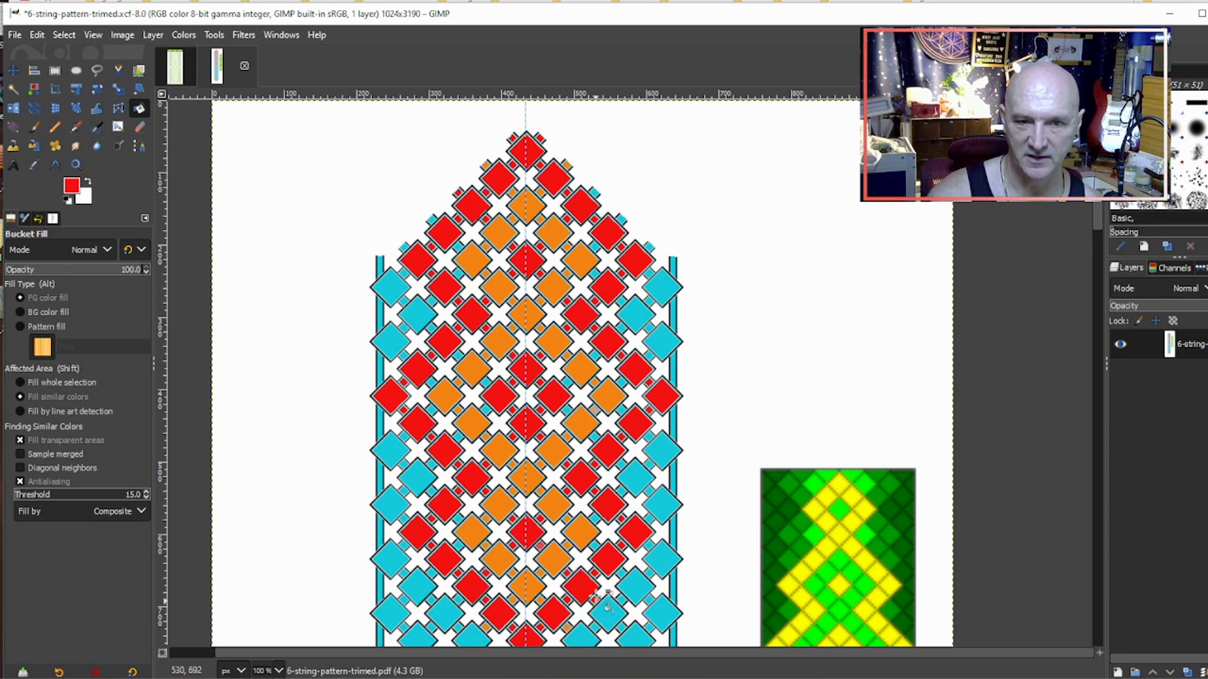
Step: Set the foreground colour to the saved blue 3300ff
{"action": "scroll", "coordinate": [565, 483], "scroll_direction": "down", "scroll_amount": 3}
{"action": "scroll", "coordinate": [565, 485], "scroll_direction": "down", "scroll_amount": 3}
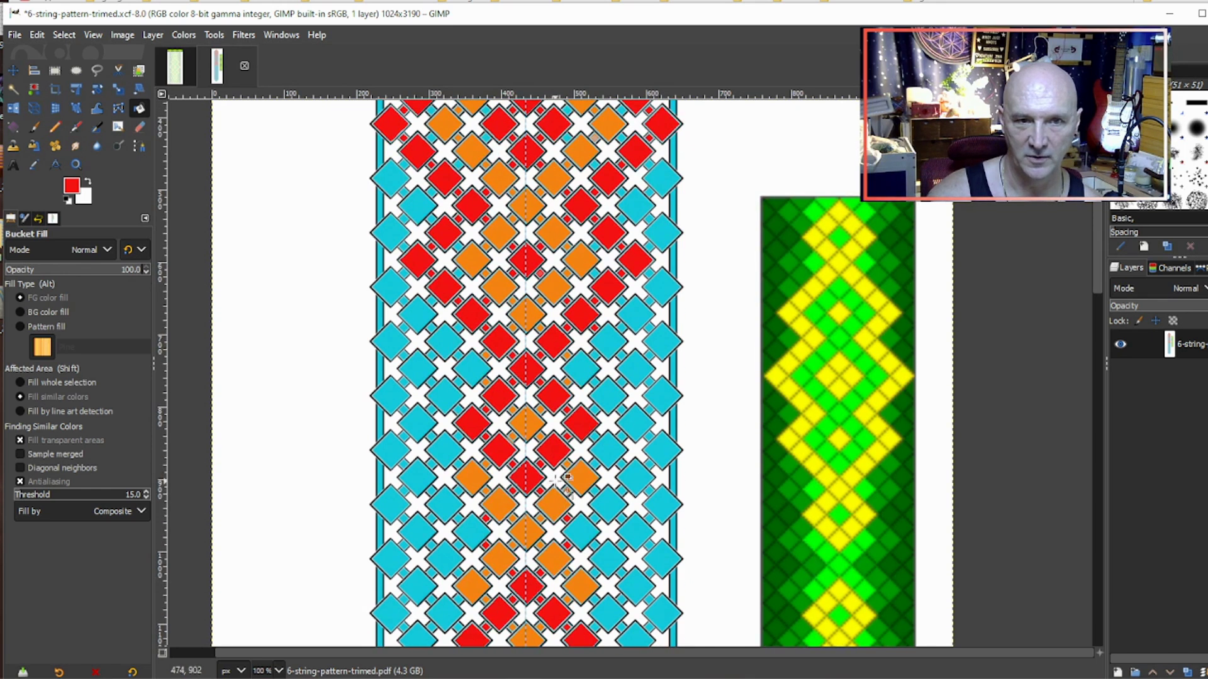
{"action": "scroll", "coordinate": [563, 459], "scroll_direction": "down", "scroll_amount": 5}
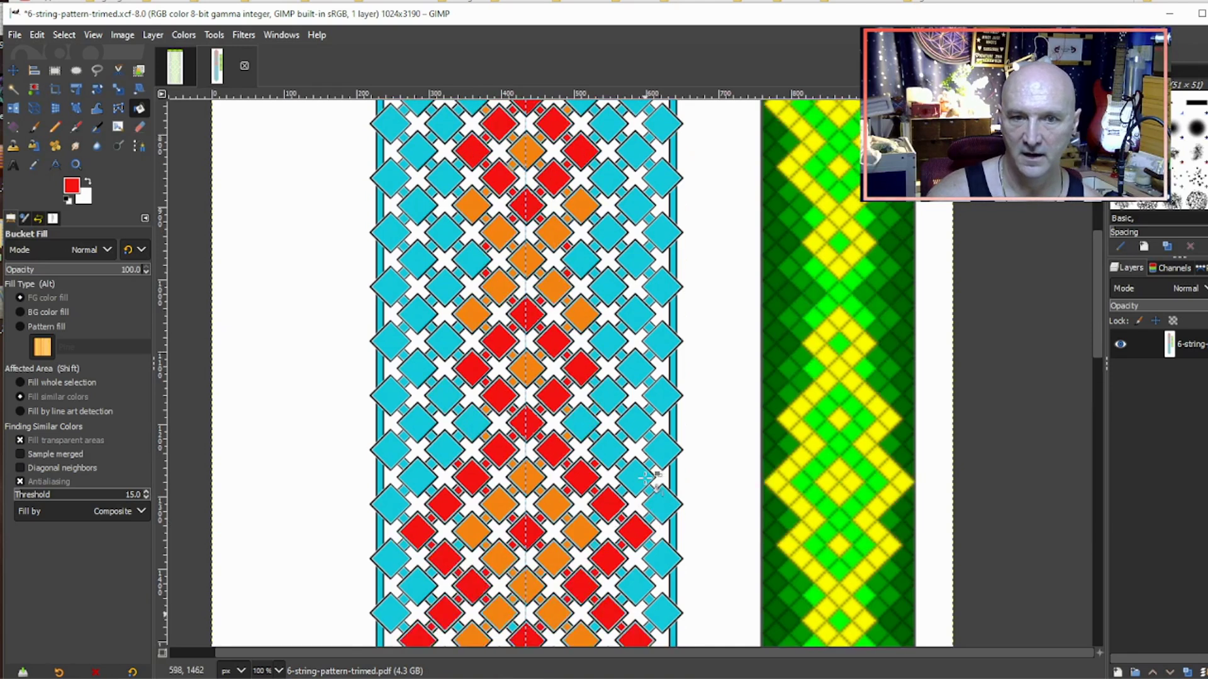
{"action": "scroll", "coordinate": [645, 488], "scroll_direction": "up", "scroll_amount": 10}
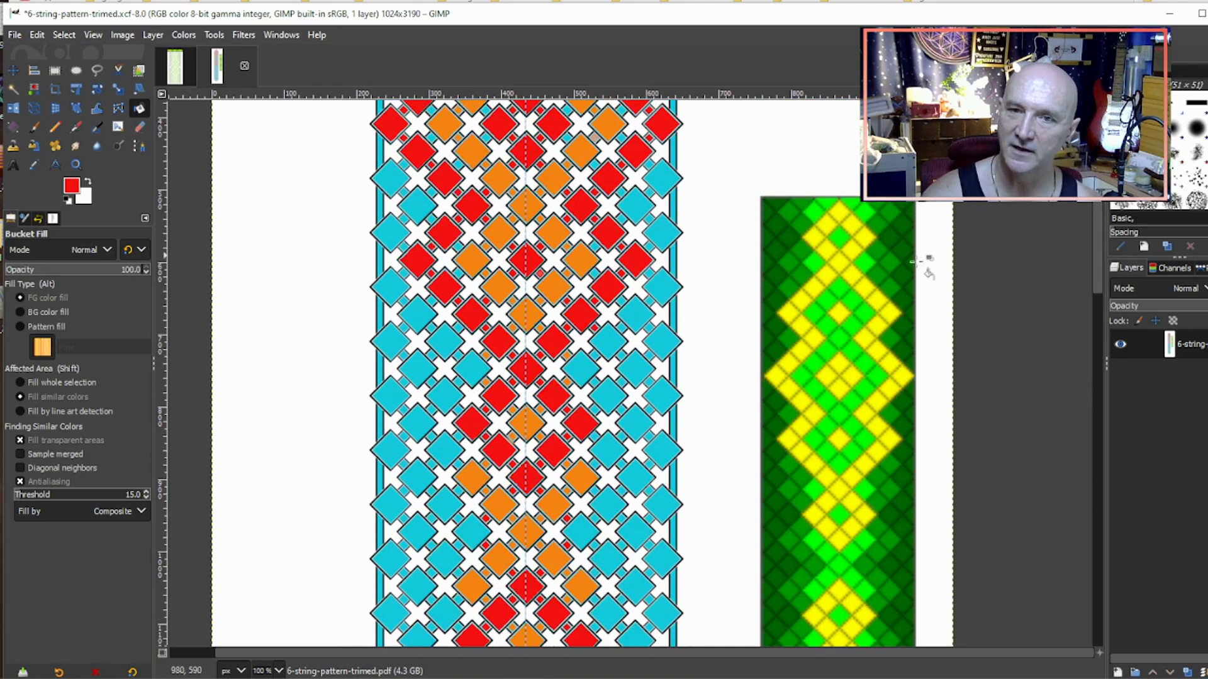
{"action": "scroll", "coordinate": [736, 387], "scroll_direction": "up", "scroll_amount": 4}
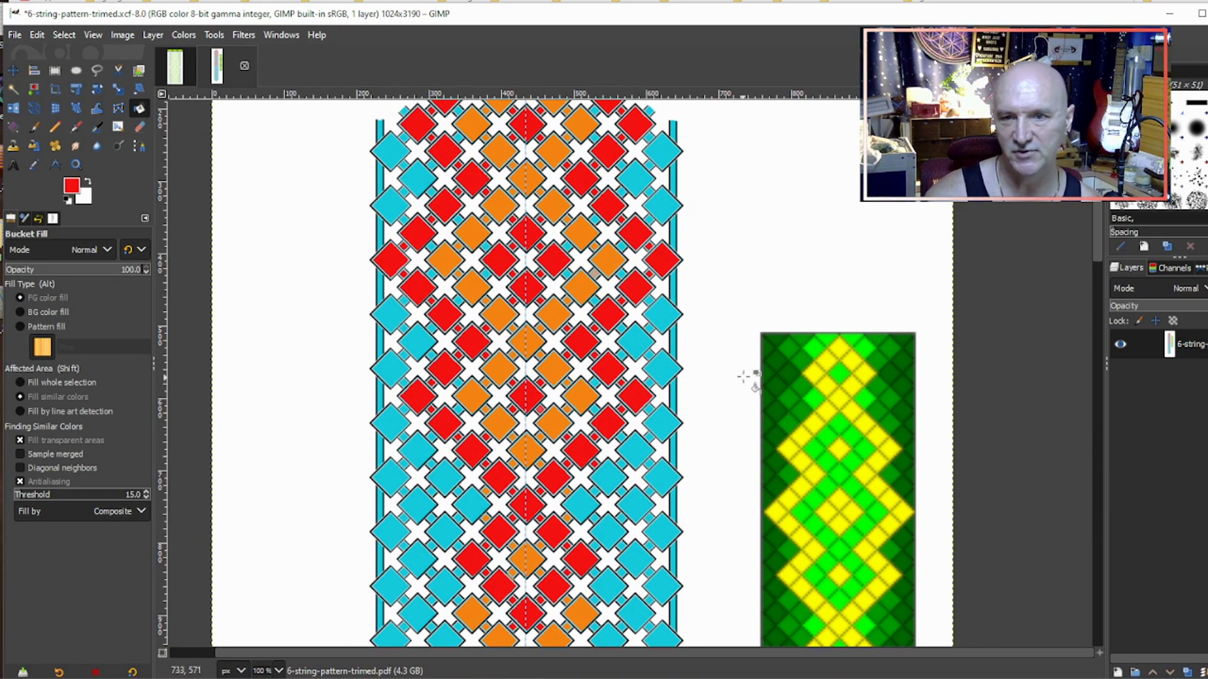
{"action": "left_click", "coordinate": [86, 182]}
{"action": "left_click", "coordinate": [86, 183]}
{"action": "left_click", "coordinate": [71, 186]}
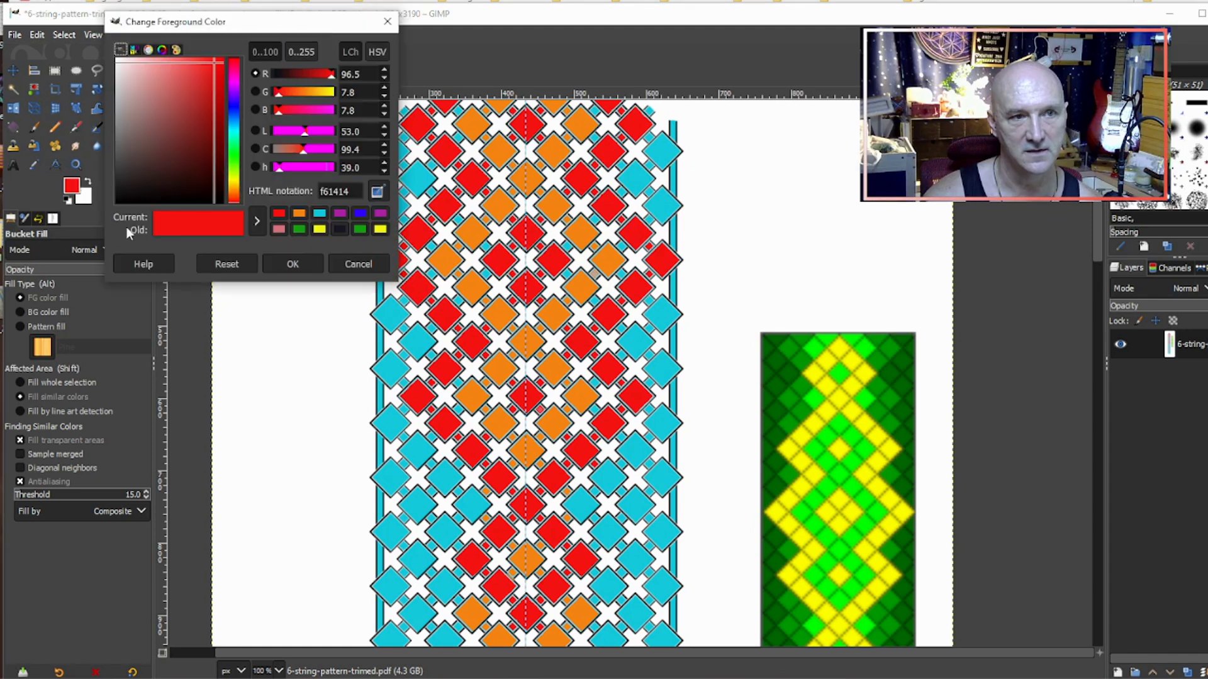
{"action": "left_click", "coordinate": [361, 217]}
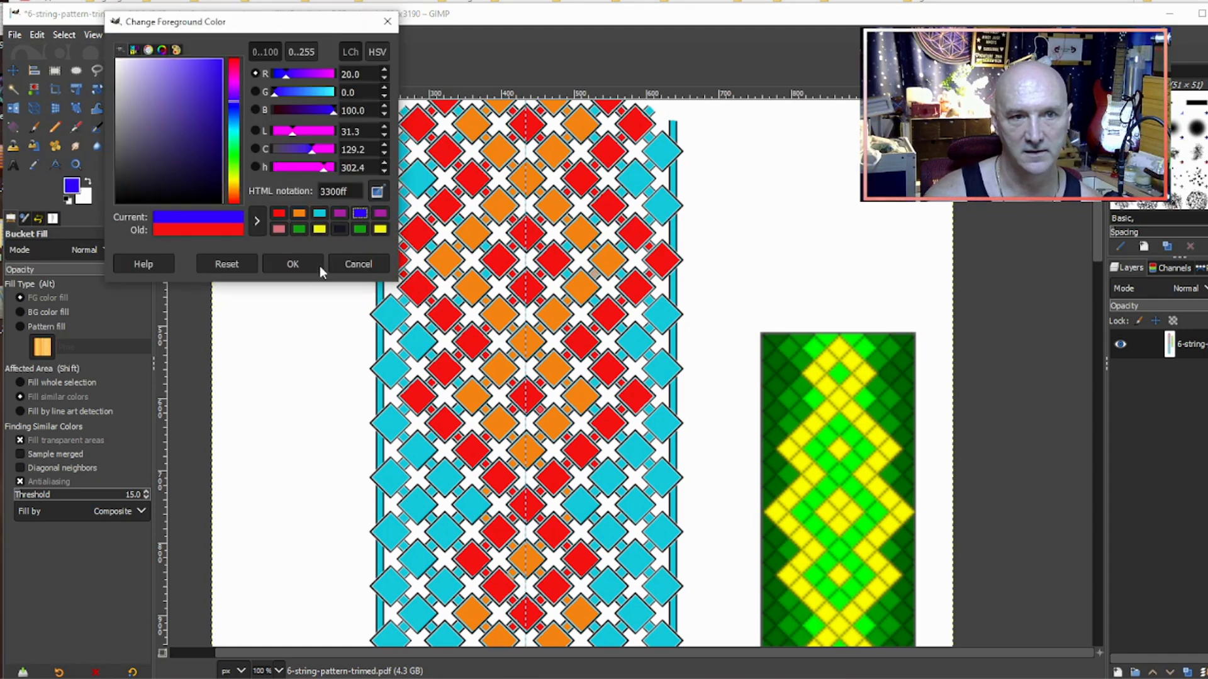
{"action": "left_click", "coordinate": [293, 264]}
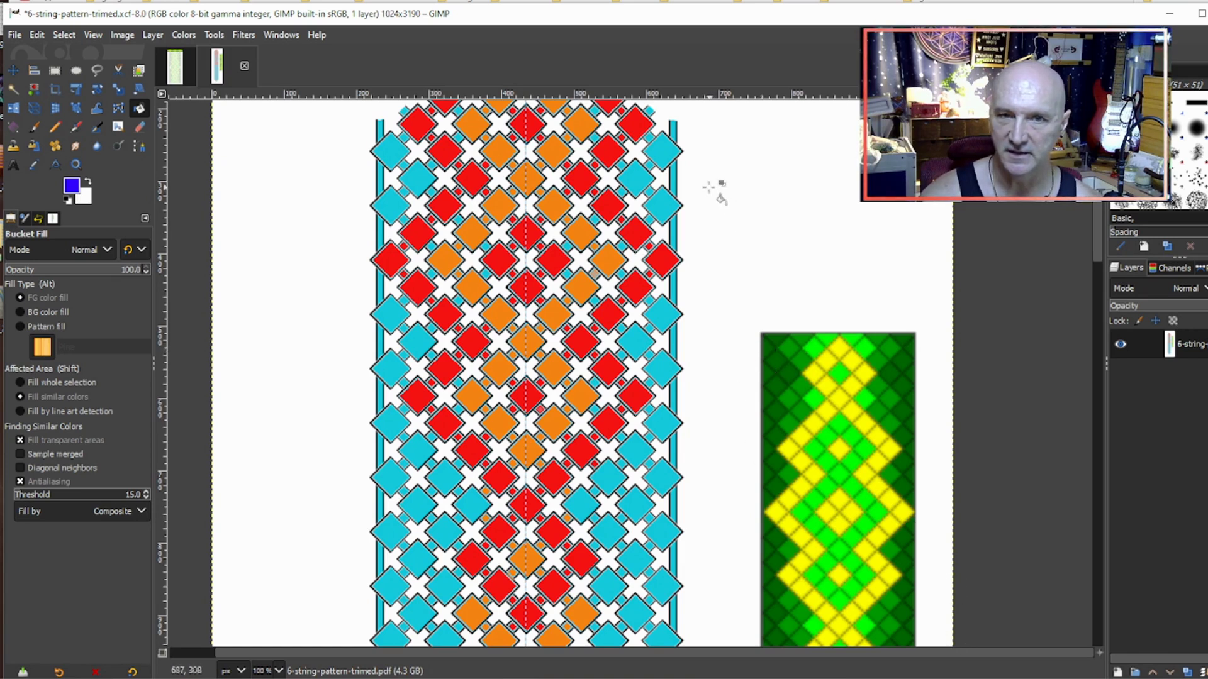
Step: Fill the first six cyan diamonds along the pattern's right edge blue, skipping the red one
{"action": "left_click", "coordinate": [664, 151]}
{"action": "left_click", "coordinate": [662, 206]}
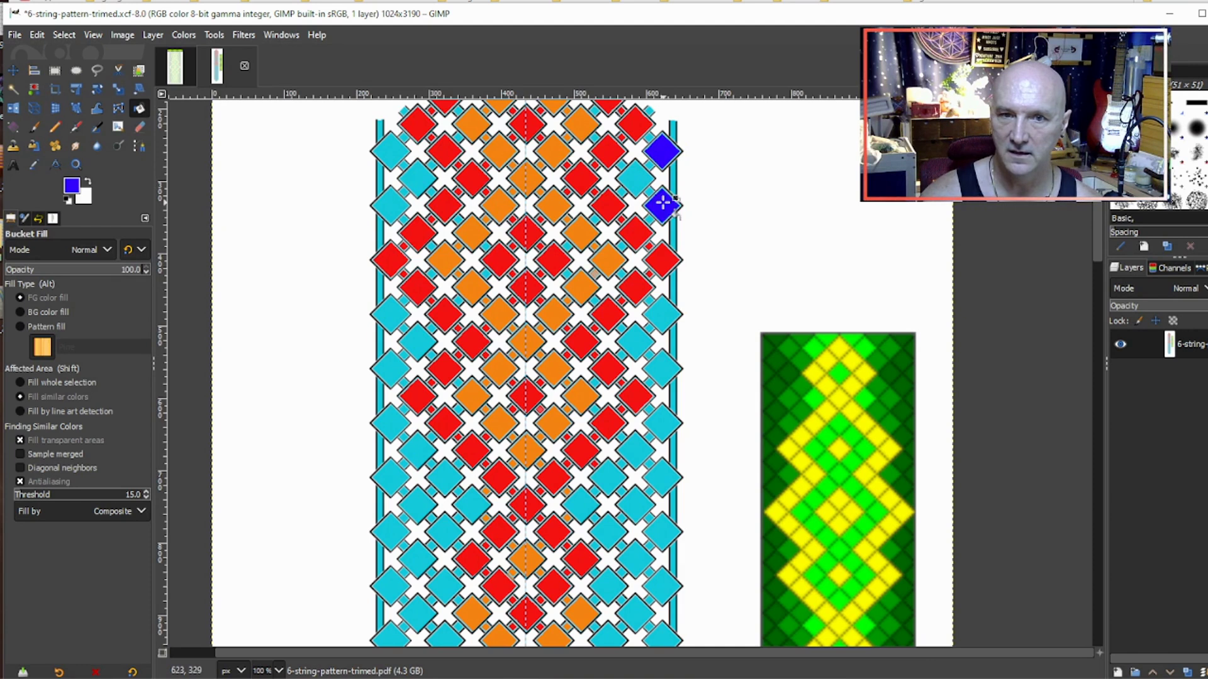
{"action": "left_click", "coordinate": [663, 314]}
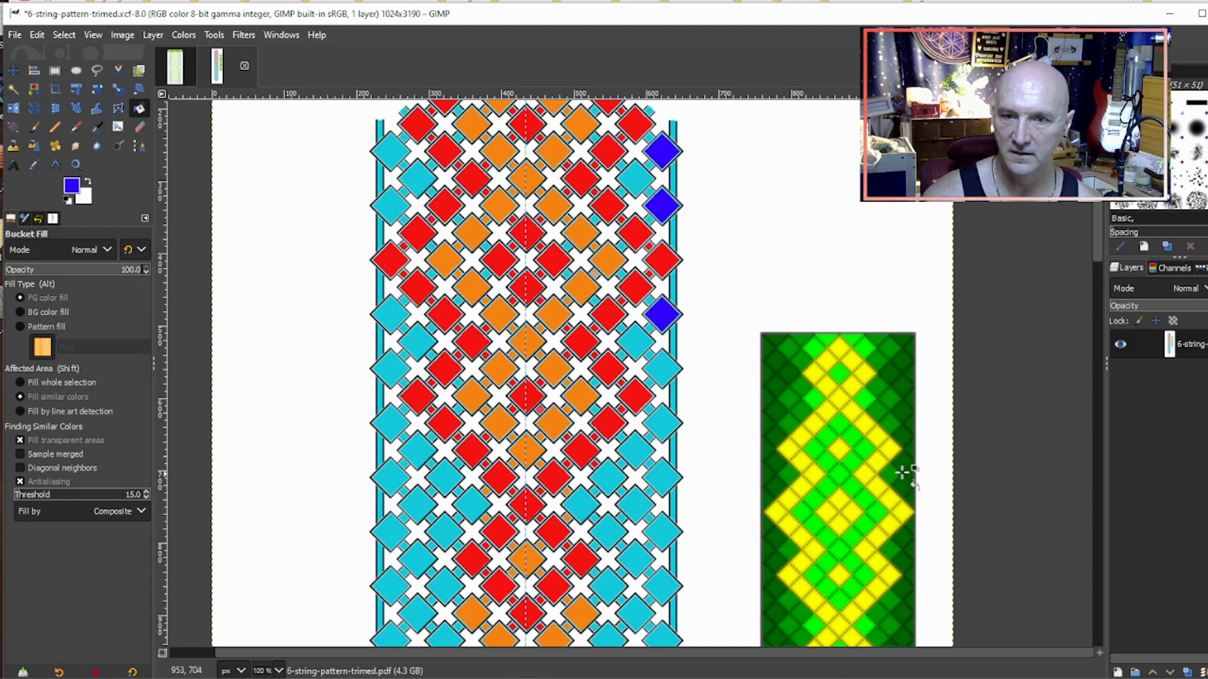
{"action": "left_click", "coordinate": [662, 369]}
{"action": "left_click", "coordinate": [663, 423]}
{"action": "left_click", "coordinate": [666, 469]}
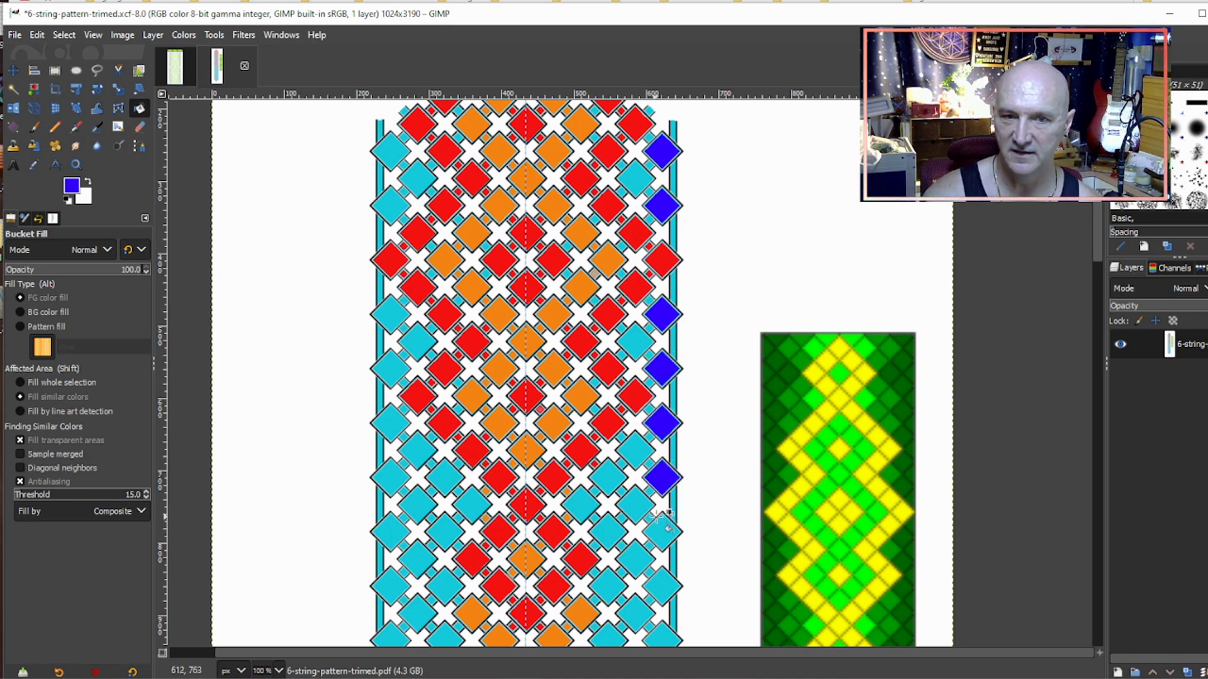
Step: Fill the right-edge diamonds below the red tip blue, together with the two matching diamonds one column further in
{"action": "scroll", "coordinate": [671, 432], "scroll_direction": "down", "scroll_amount": 3}
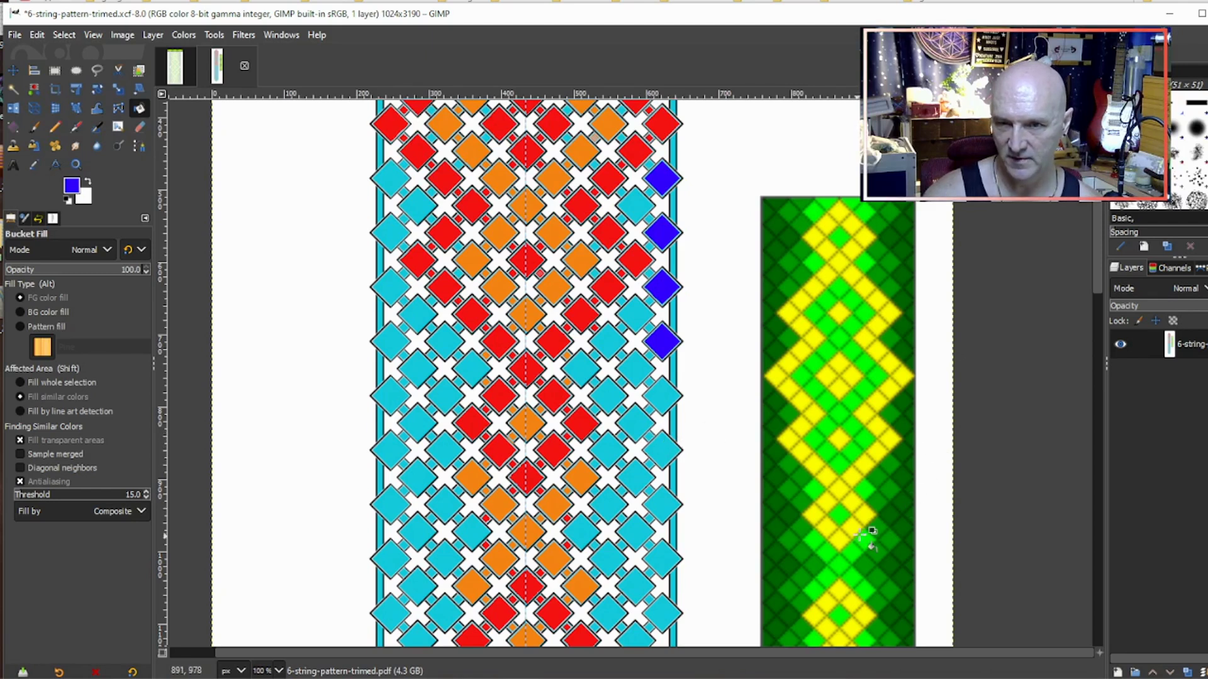
{"action": "left_click", "coordinate": [637, 423]}
{"action": "left_click", "coordinate": [654, 398]}
{"action": "left_click", "coordinate": [660, 452]}
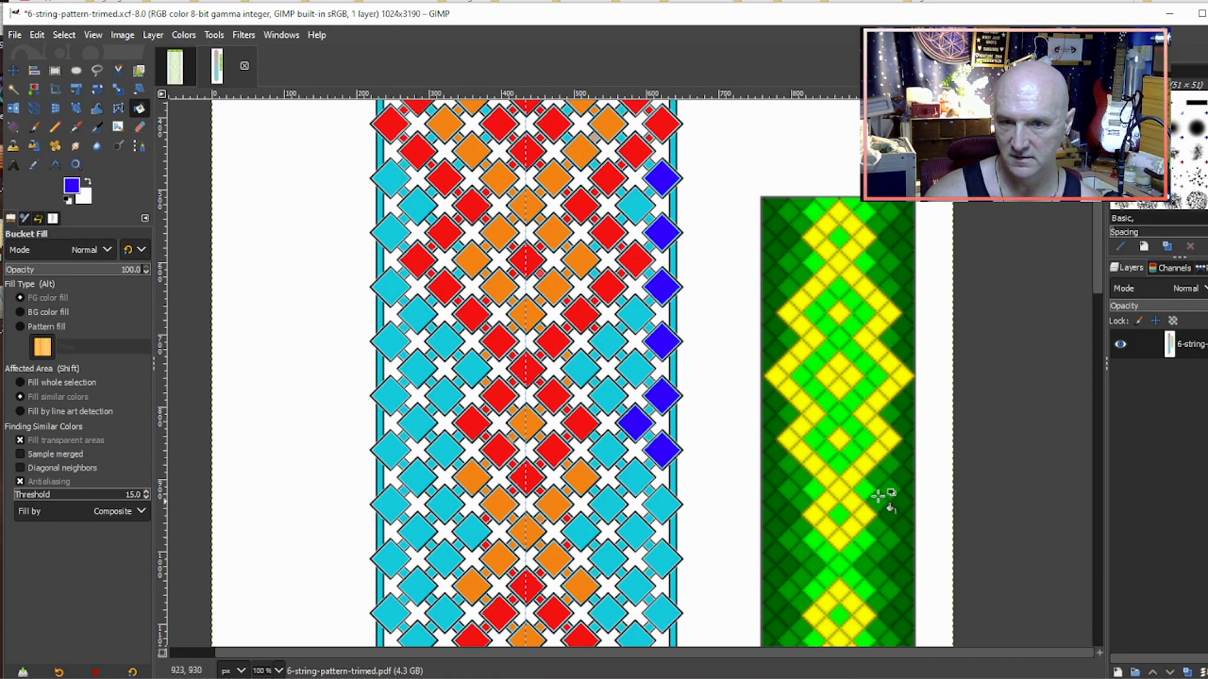
{"action": "left_click", "coordinate": [662, 506]}
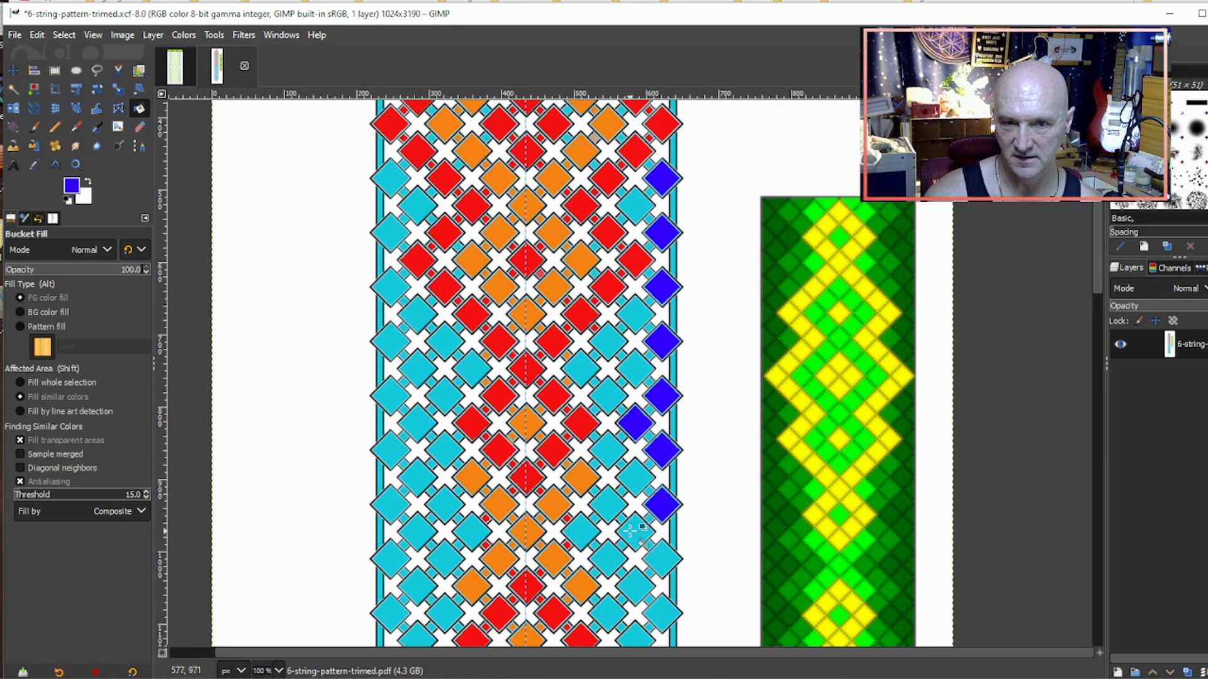
{"action": "left_click", "coordinate": [635, 533]}
{"action": "left_click", "coordinate": [661, 560]}
Step: Continue the blue fill down the right edge, including the inner diamond level with the lower orange centre diamond
{"action": "scroll", "coordinate": [658, 467], "scroll_direction": "down", "scroll_amount": 3}
{"action": "left_click", "coordinate": [664, 476]}
{"action": "left_click", "coordinate": [635, 506]}
{"action": "left_click", "coordinate": [662, 532]}
{"action": "scroll", "coordinate": [662, 468], "scroll_direction": "down", "scroll_amount": 3}
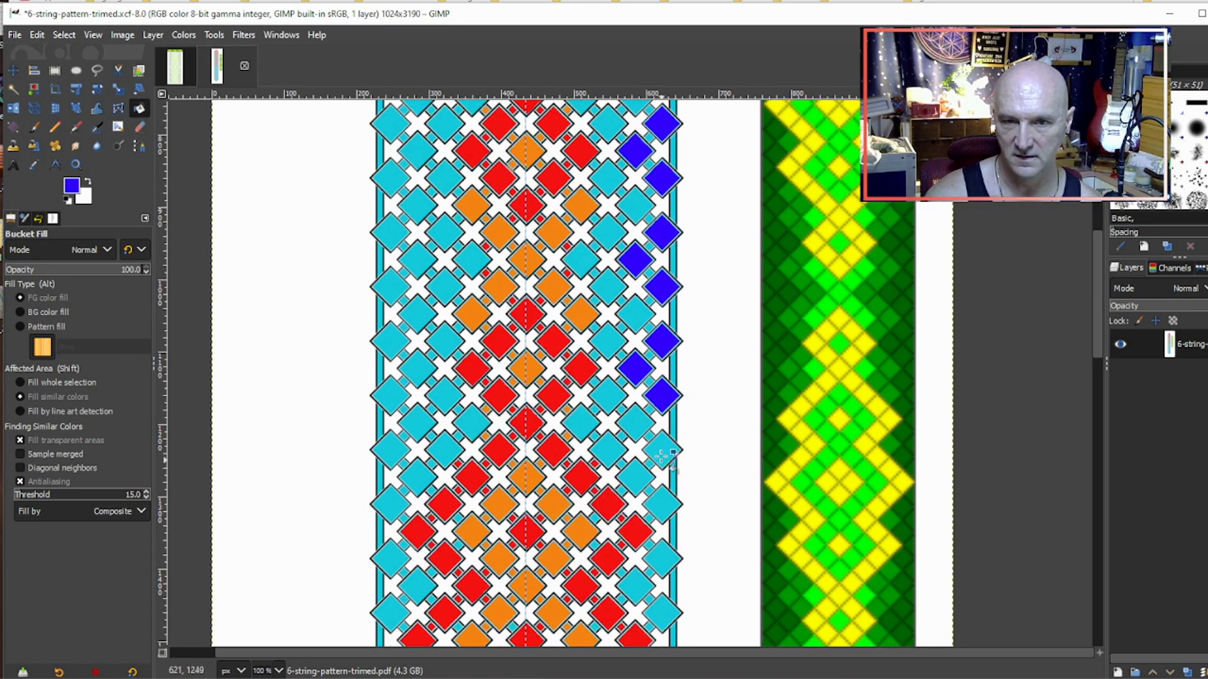
{"action": "left_click", "coordinate": [662, 450]}
{"action": "left_click", "coordinate": [659, 503]}
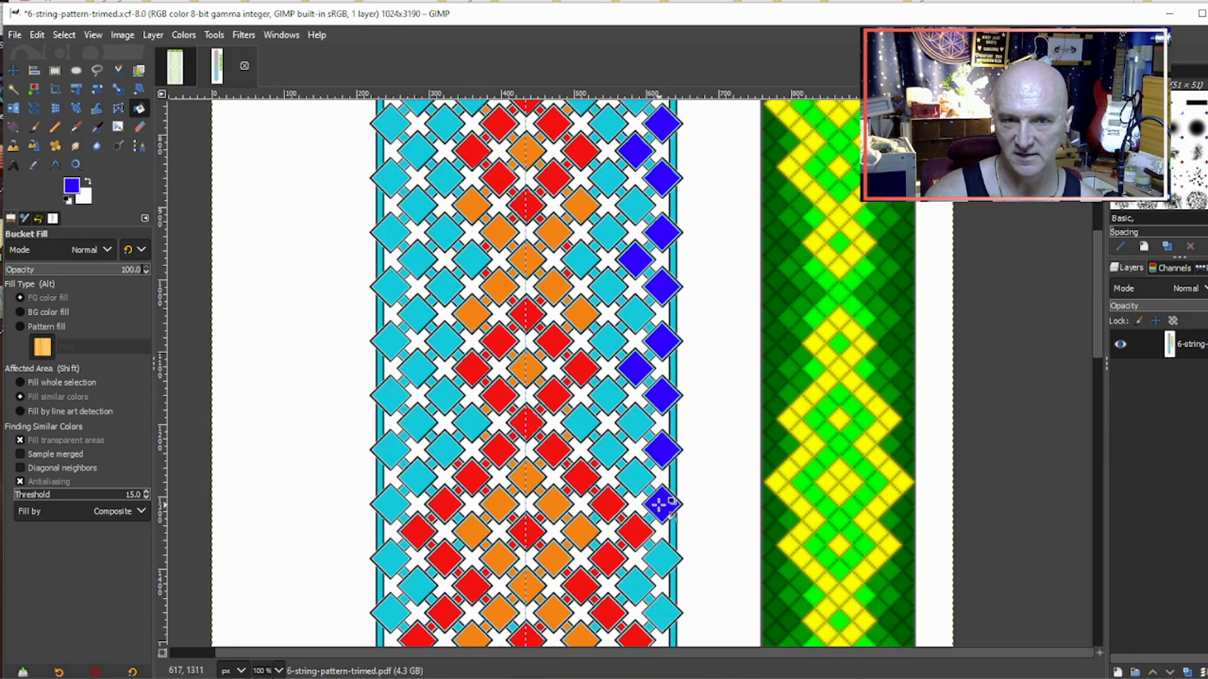
Step: Sample the orange fill and colour the cyan diamonds on both sides of the red crossings orange
{"action": "left_click", "coordinate": [527, 473], "text": "ctrl"}
{"action": "left_click", "coordinate": [581, 422]}
{"action": "left_click", "coordinate": [473, 425]}
{"action": "scroll", "coordinate": [547, 443], "scroll_direction": "up", "scroll_amount": 5}
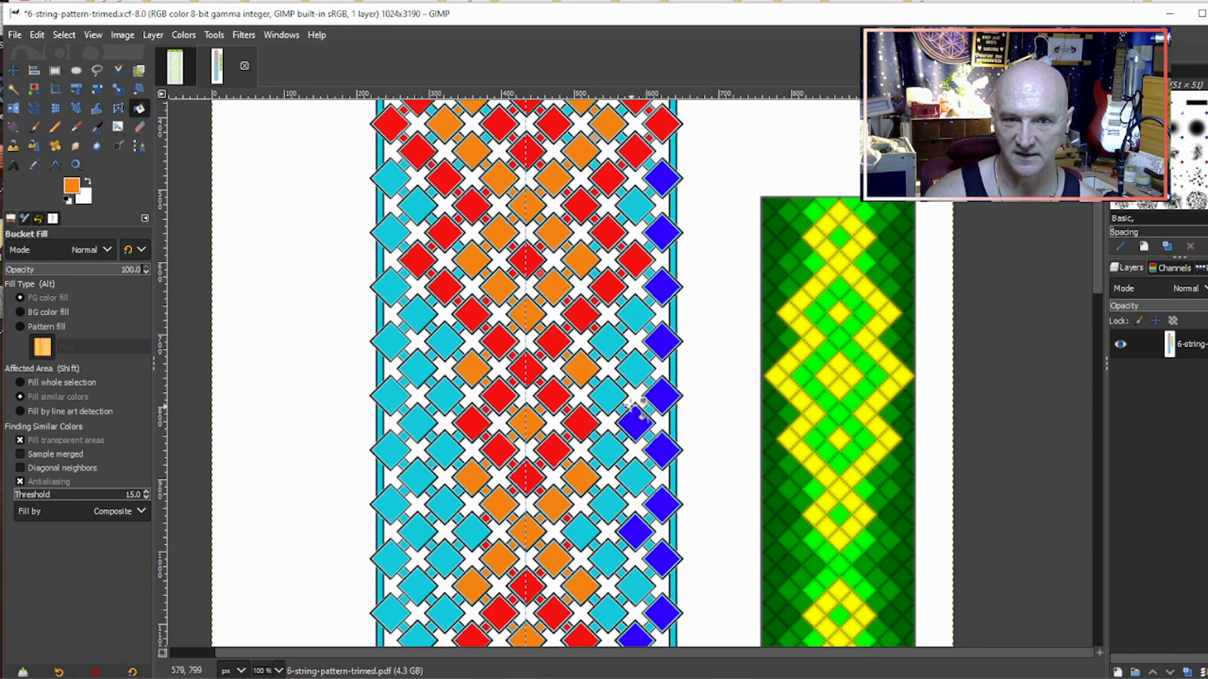
{"action": "scroll", "coordinate": [636, 397], "scroll_direction": "down", "scroll_amount": 3}
{"action": "scroll", "coordinate": [636, 334], "scroll_direction": "down", "scroll_amount": 2}
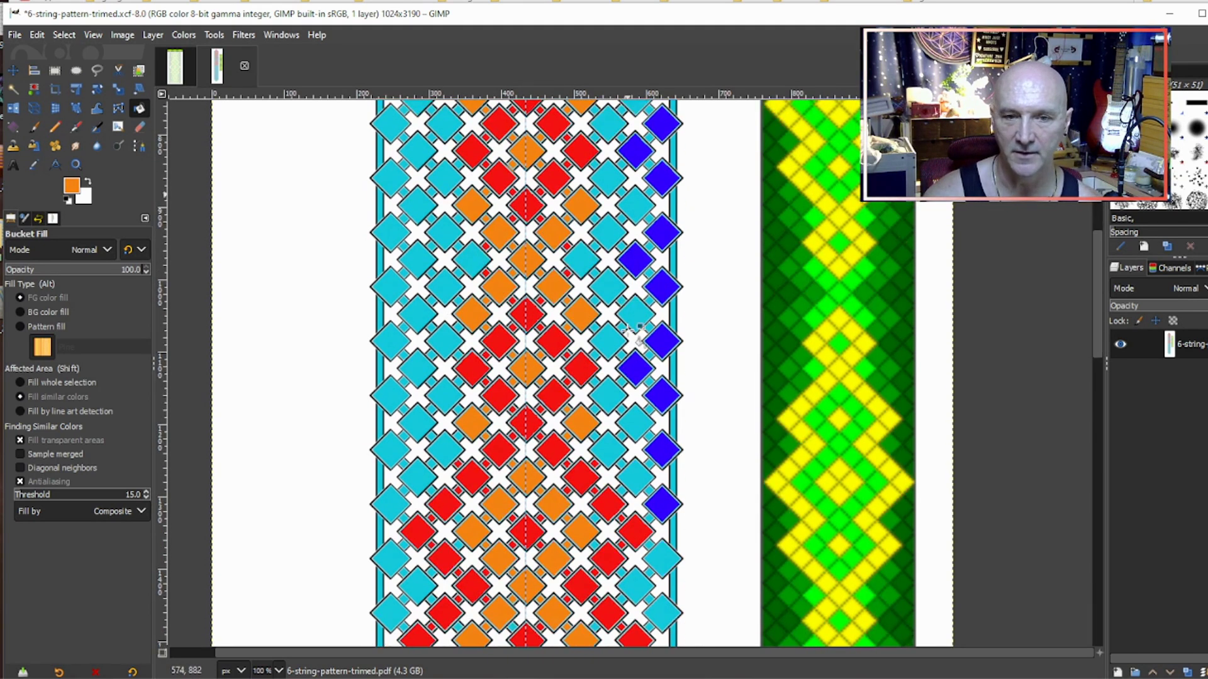
{"action": "scroll", "coordinate": [632, 330], "scroll_direction": "down", "scroll_amount": 5}
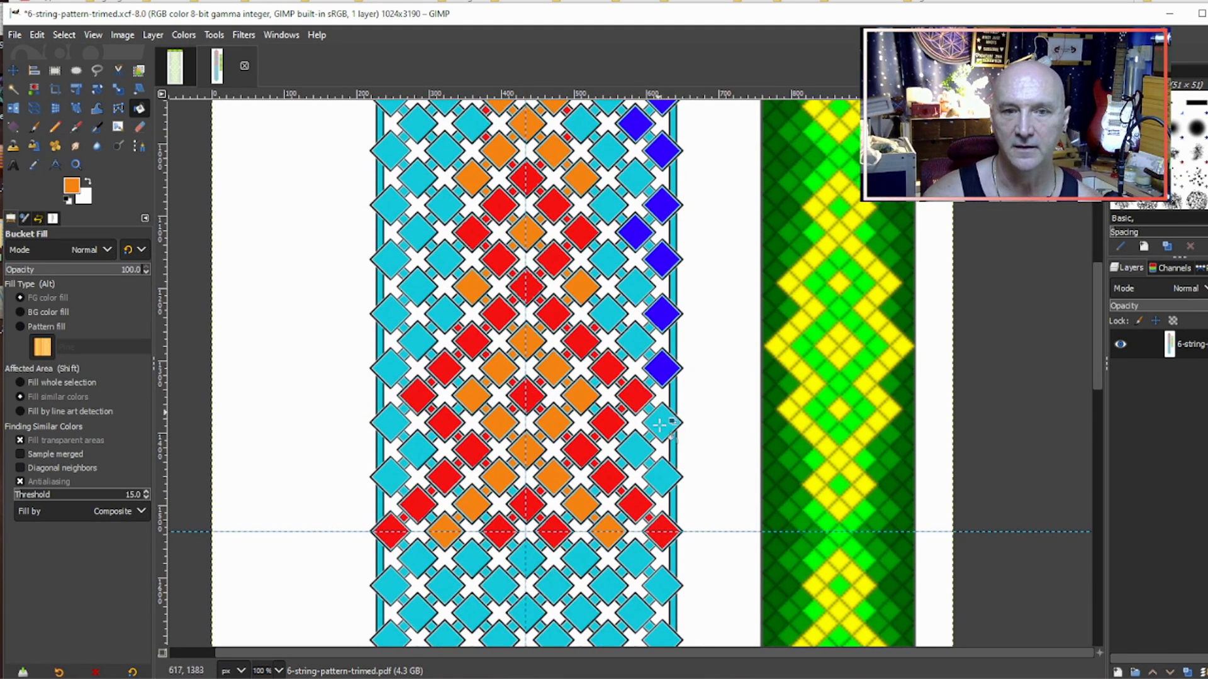
Step: Sample the blue fill and colour the last two cyan edge diamonds above the horizontal guide on both sides
{"action": "left_click", "coordinate": [661, 370], "text": "ctrl"}
{"action": "left_click", "coordinate": [662, 424]}
{"action": "left_click", "coordinate": [662, 478]}
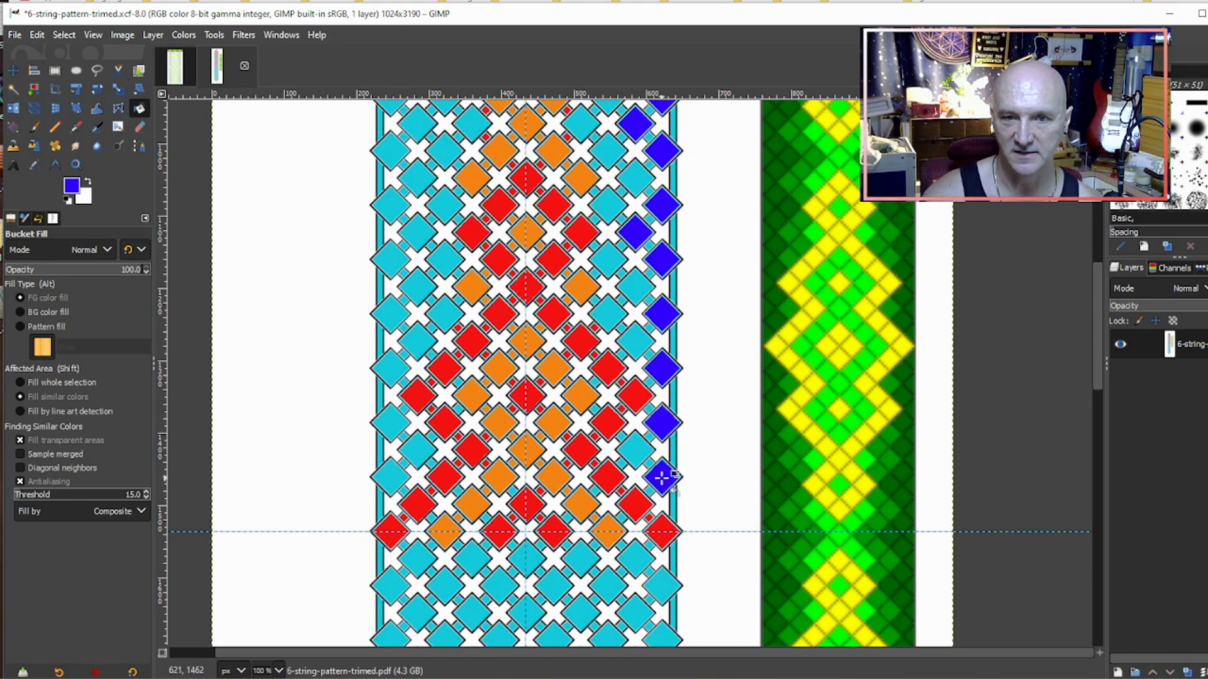
{"action": "left_click", "coordinate": [385, 478]}
{"action": "left_click", "coordinate": [385, 423]}
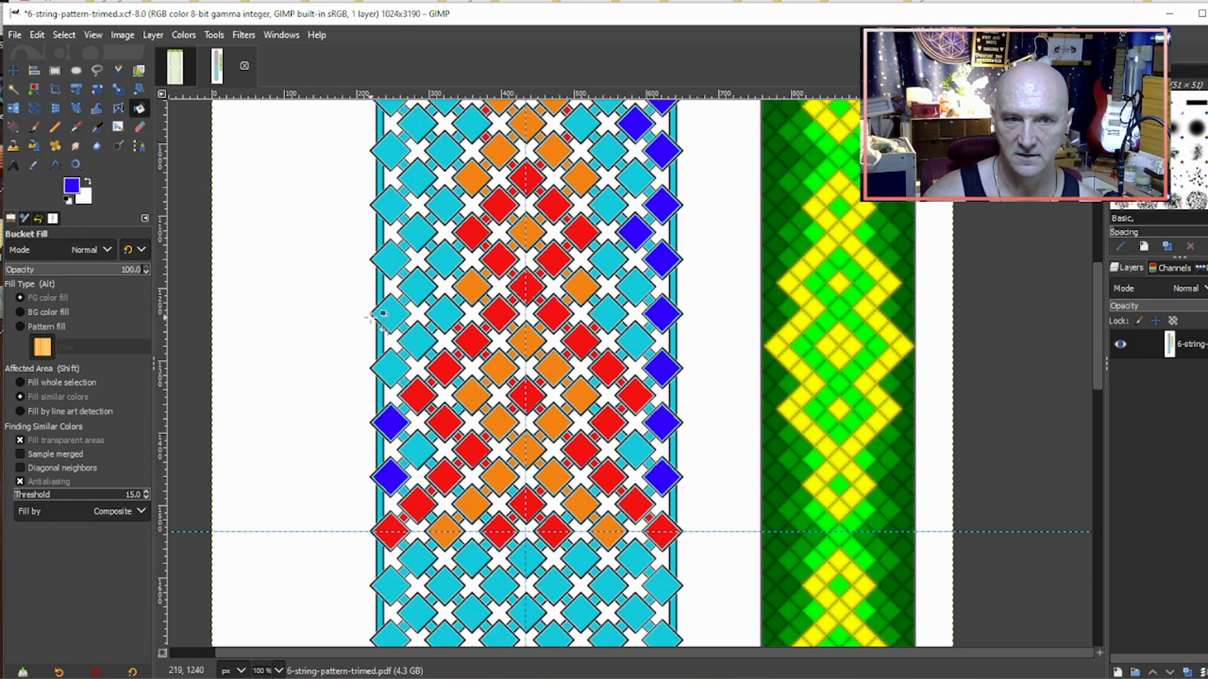
Step: Fill the next left-edge diamonds upward blue, including the inner diamond matching the right side
{"action": "left_click", "coordinate": [388, 371]}
{"action": "left_click", "coordinate": [389, 314]}
{"action": "left_click", "coordinate": [390, 258]}
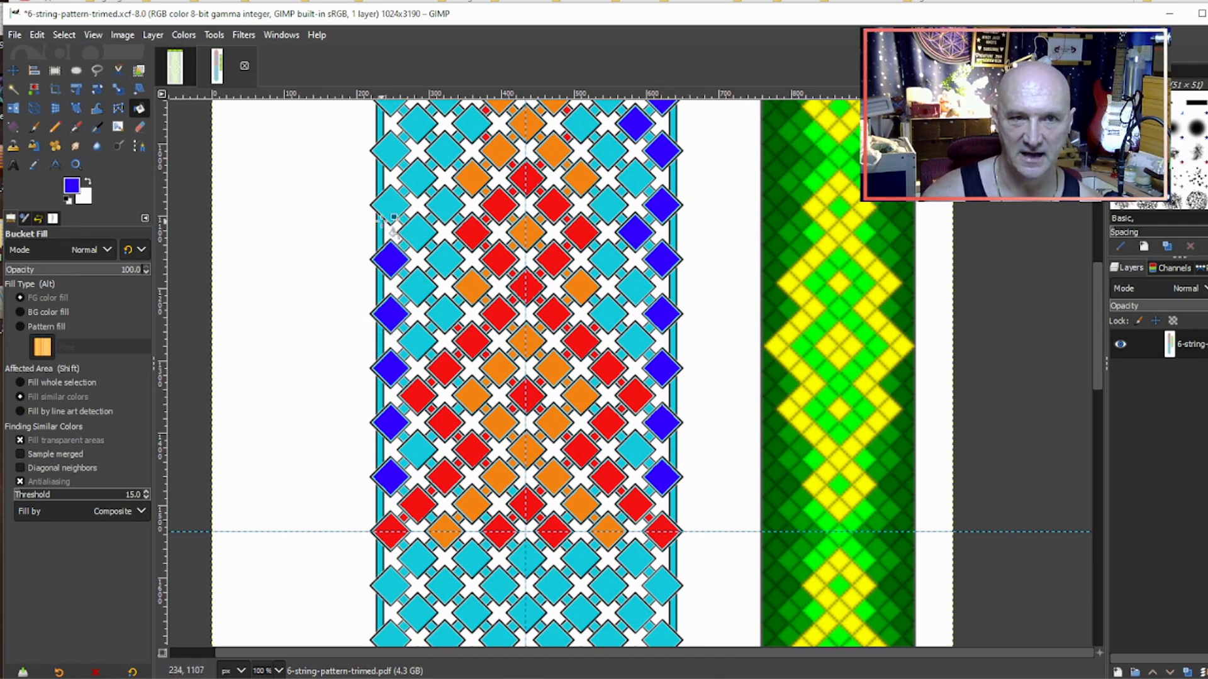
{"action": "left_click", "coordinate": [415, 231]}
{"action": "left_click", "coordinate": [391, 206]}
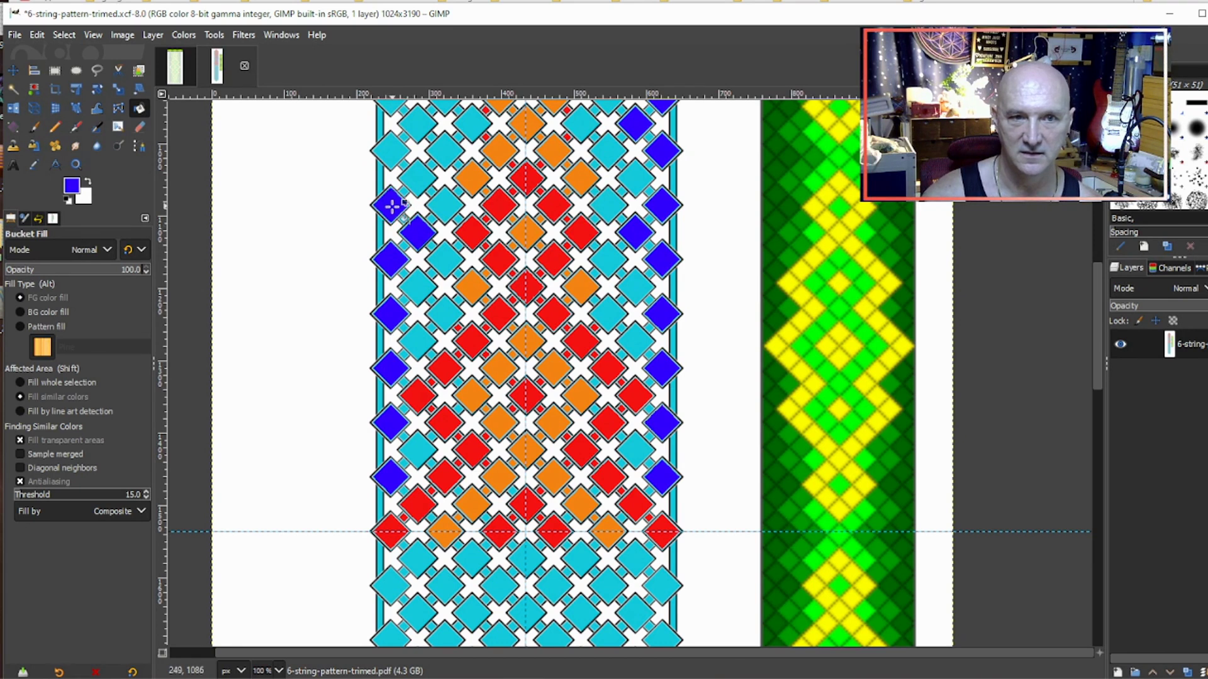
Step: Fill the left-edge diamonds and adjoining inner diamonds blue through the middle section, mirroring the right side
{"action": "scroll", "coordinate": [384, 462], "scroll_direction": "up", "scroll_amount": 3}
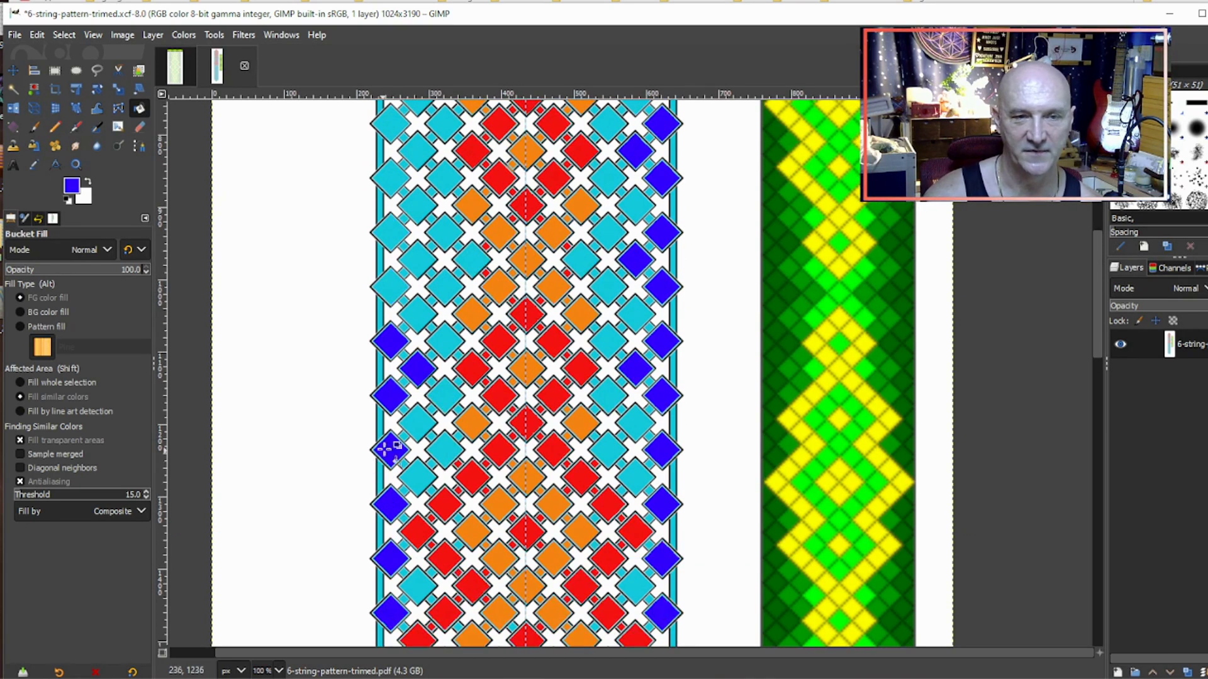
{"action": "left_click", "coordinate": [396, 282]}
{"action": "left_click", "coordinate": [418, 257]}
{"action": "left_click", "coordinate": [392, 231]}
{"action": "left_click", "coordinate": [395, 173]}
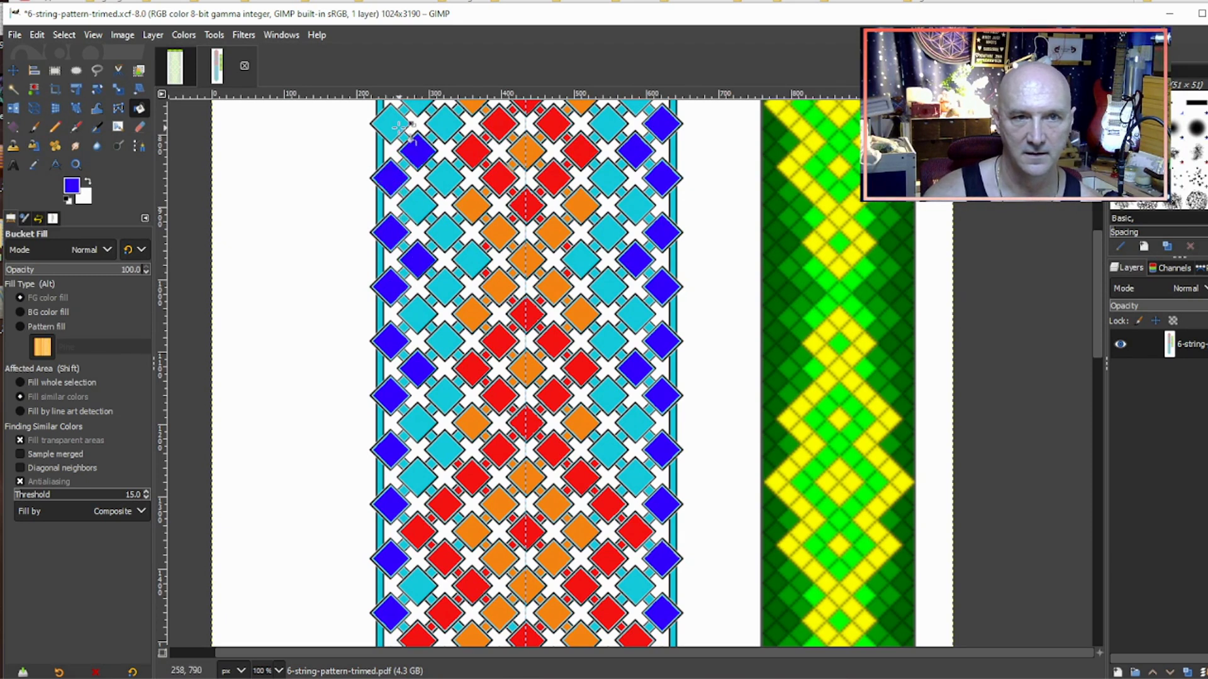
Step: Fill the remaining cyan left-edge diamonds blue up to the pattern's upper shoulder
{"action": "scroll", "coordinate": [446, 277], "scroll_direction": "up", "scroll_amount": 5}
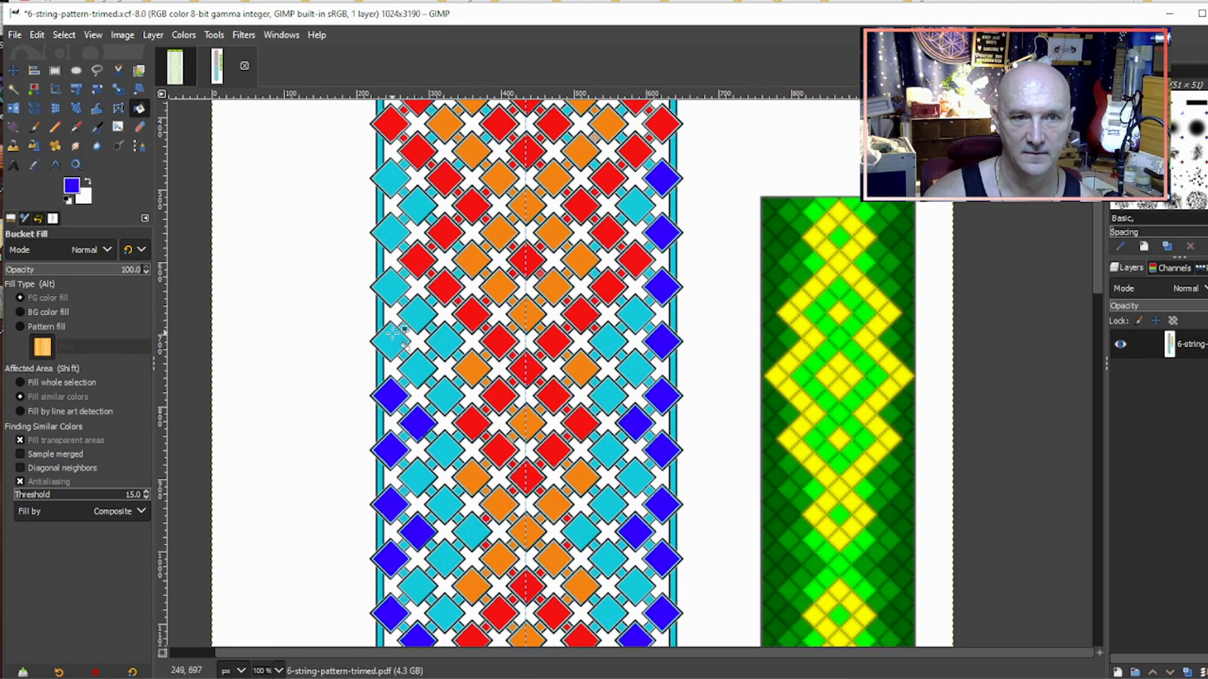
{"action": "left_click", "coordinate": [388, 343]}
{"action": "left_click", "coordinate": [390, 288]}
{"action": "left_click", "coordinate": [390, 233]}
{"action": "left_click", "coordinate": [390, 180]}
{"action": "scroll", "coordinate": [390, 179], "scroll_direction": "up", "scroll_amount": 6}
{"action": "left_click", "coordinate": [390, 343]}
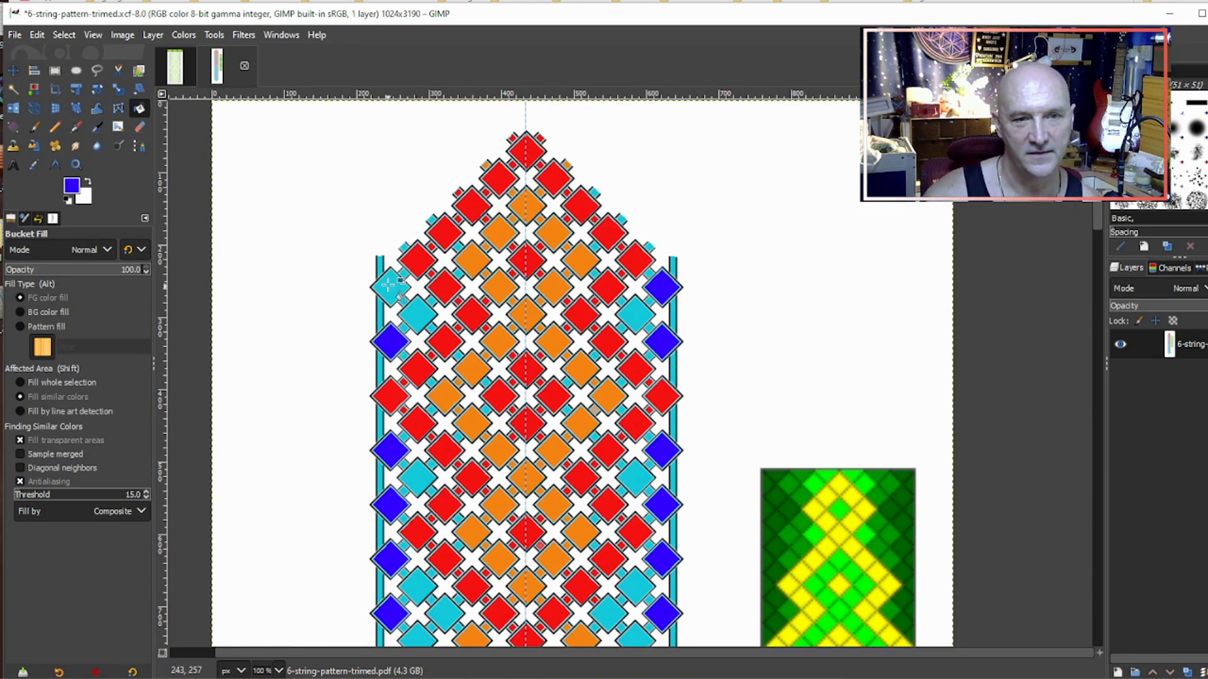
{"action": "left_click", "coordinate": [390, 288]}
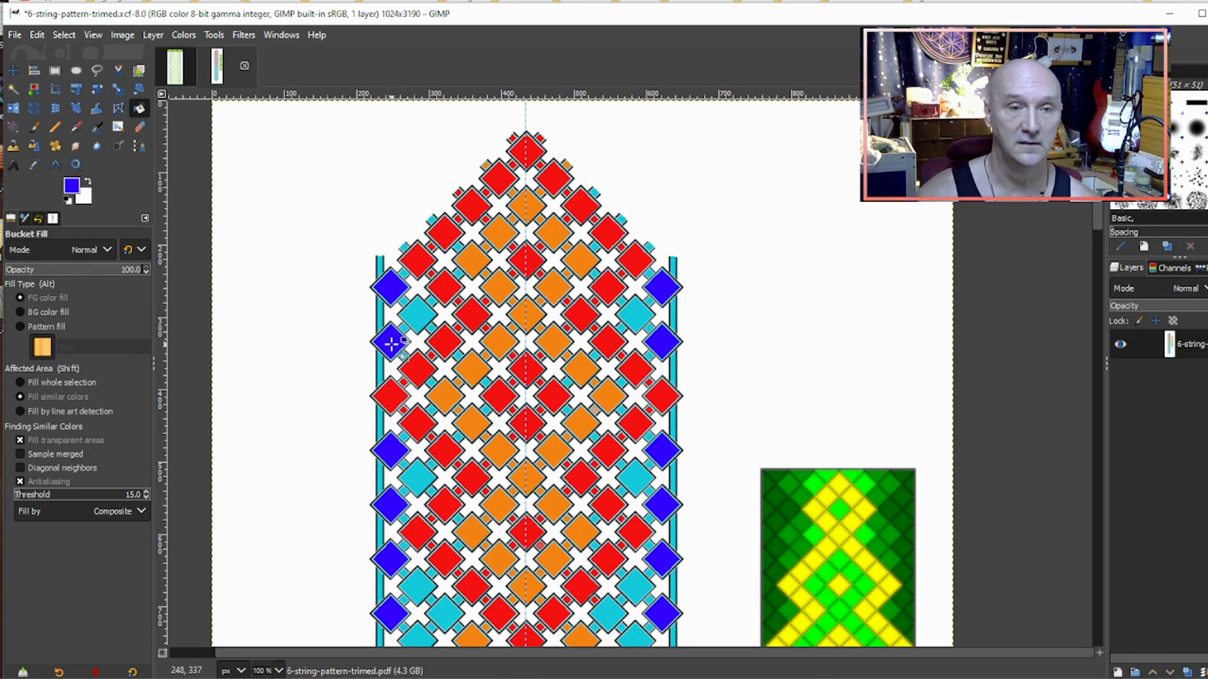
Step: Fill the upper segments of the left border strip blue
{"action": "scroll", "coordinate": [392, 343], "scroll_direction": "down", "scroll_amount": 8}
{"action": "scroll", "coordinate": [402, 334], "scroll_direction": "up", "scroll_amount": 8}
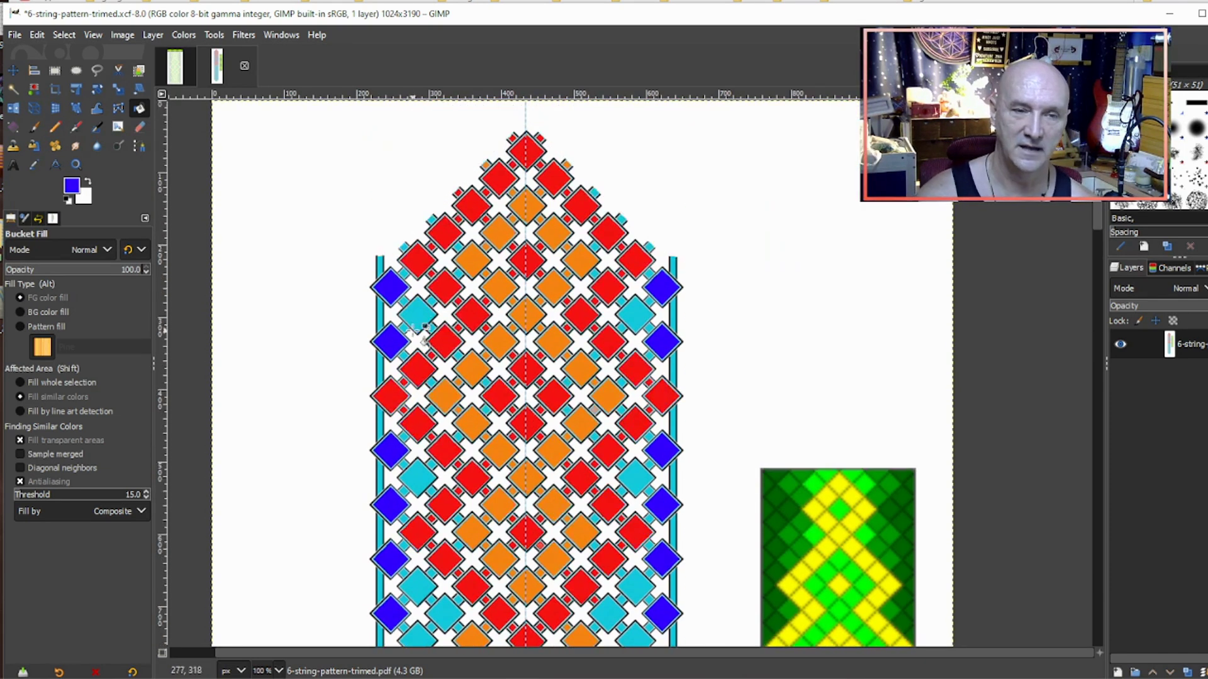
{"action": "left_click", "coordinate": [380, 265]}
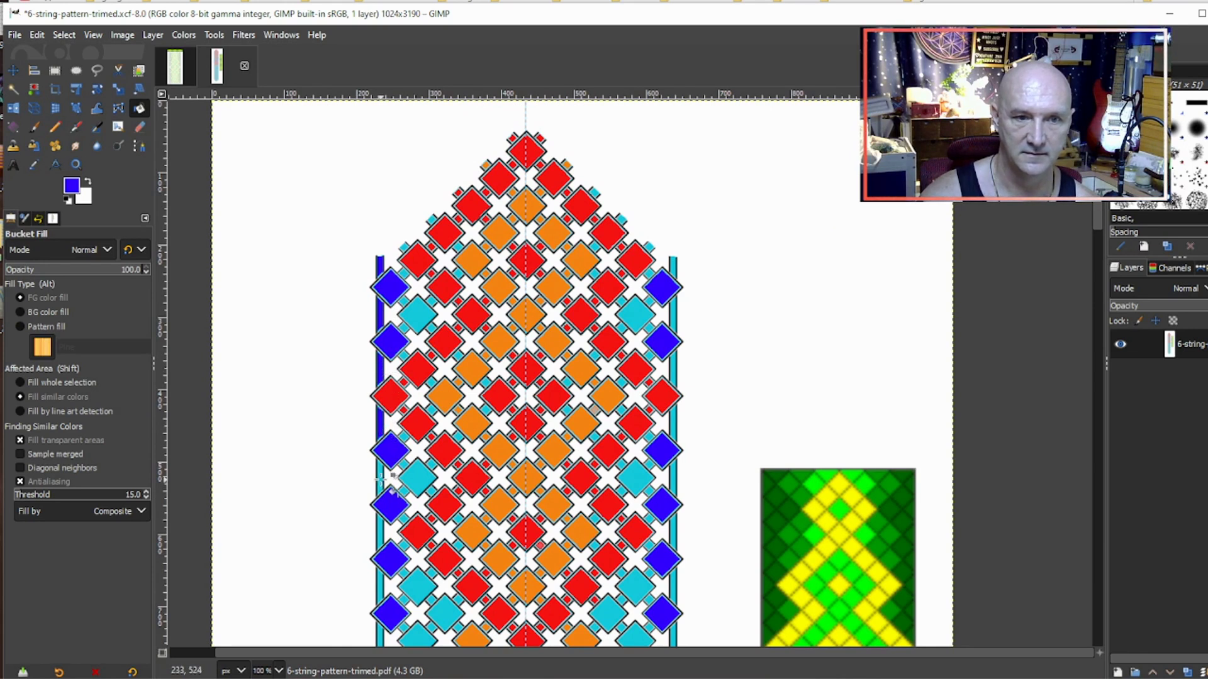
{"action": "scroll", "coordinate": [385, 479], "scroll_direction": "down", "scroll_amount": 3}
{"action": "left_click", "coordinate": [380, 401]}
{"action": "left_click", "coordinate": [381, 454]}
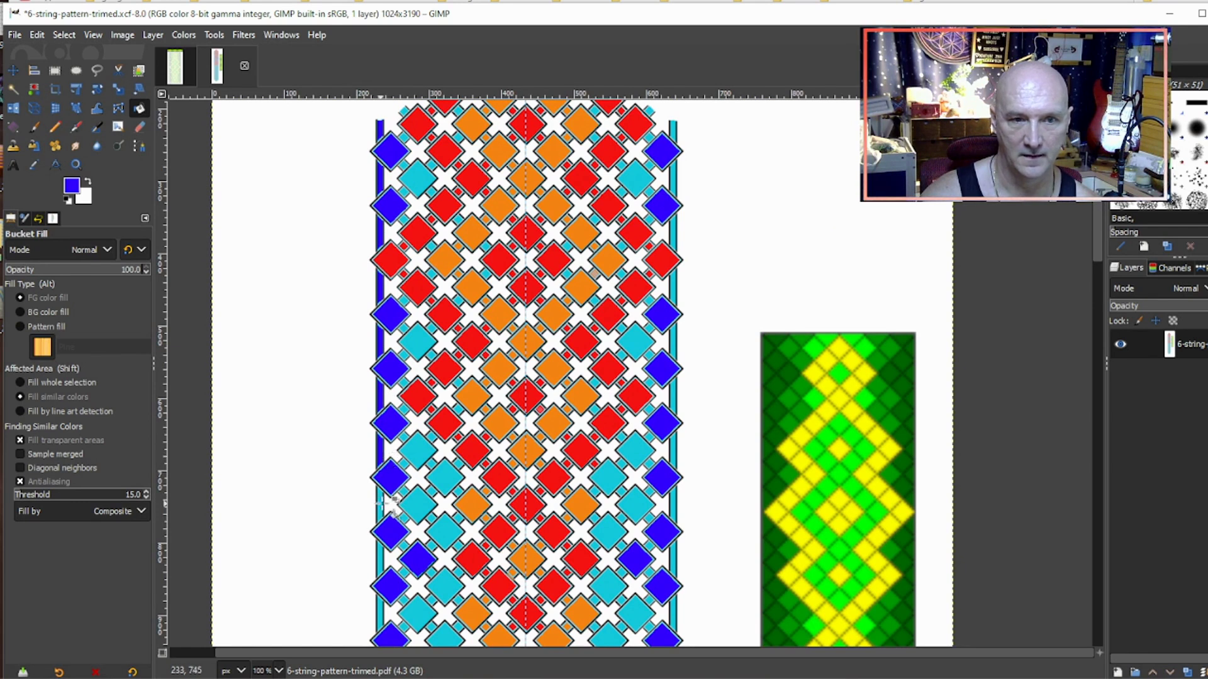
Step: Fill the connector squares between the left blue diamonds and the left border strip segments blue down to the horizontal guide
{"action": "key", "text": "ctrl"}
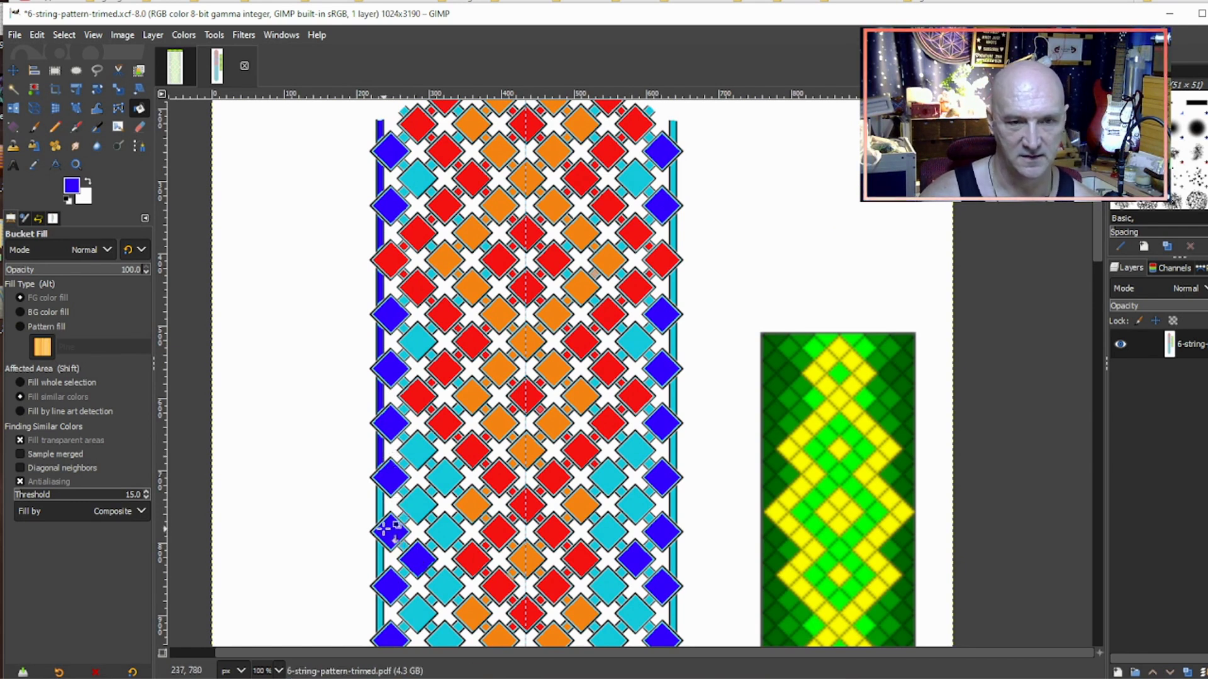
{"action": "scroll", "coordinate": [385, 530], "scroll_direction": "up", "scroll_amount": 1}
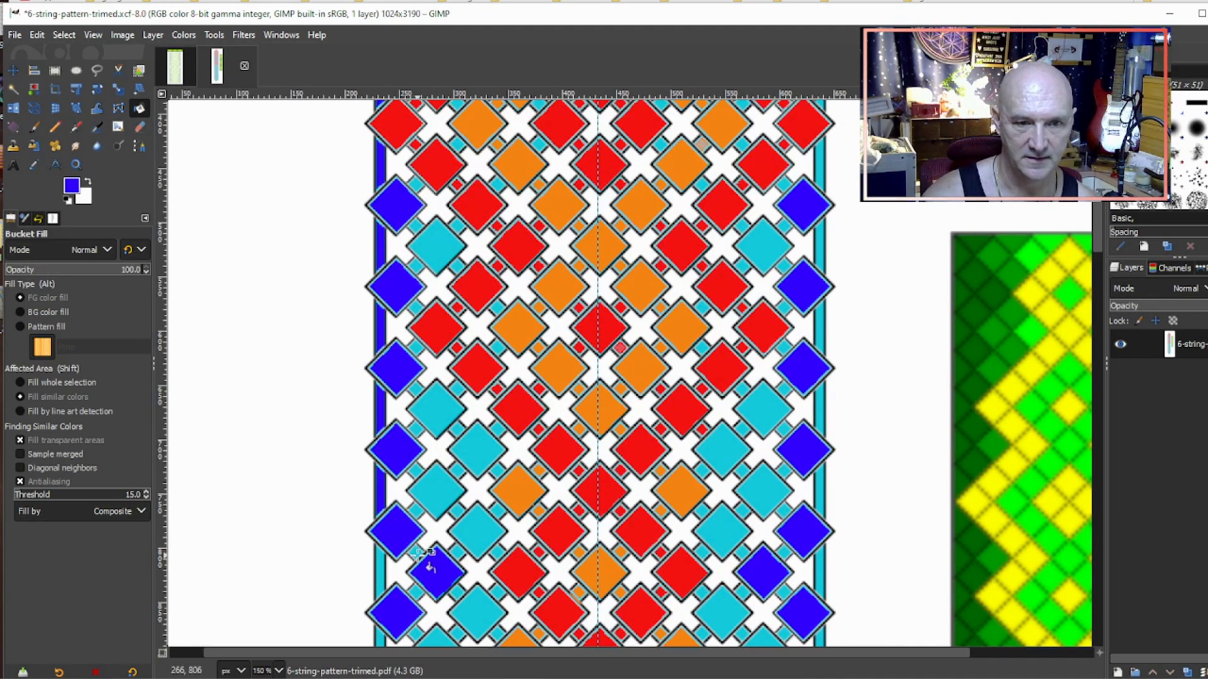
{"action": "scroll", "coordinate": [432, 422], "scroll_direction": "down", "scroll_amount": 3}
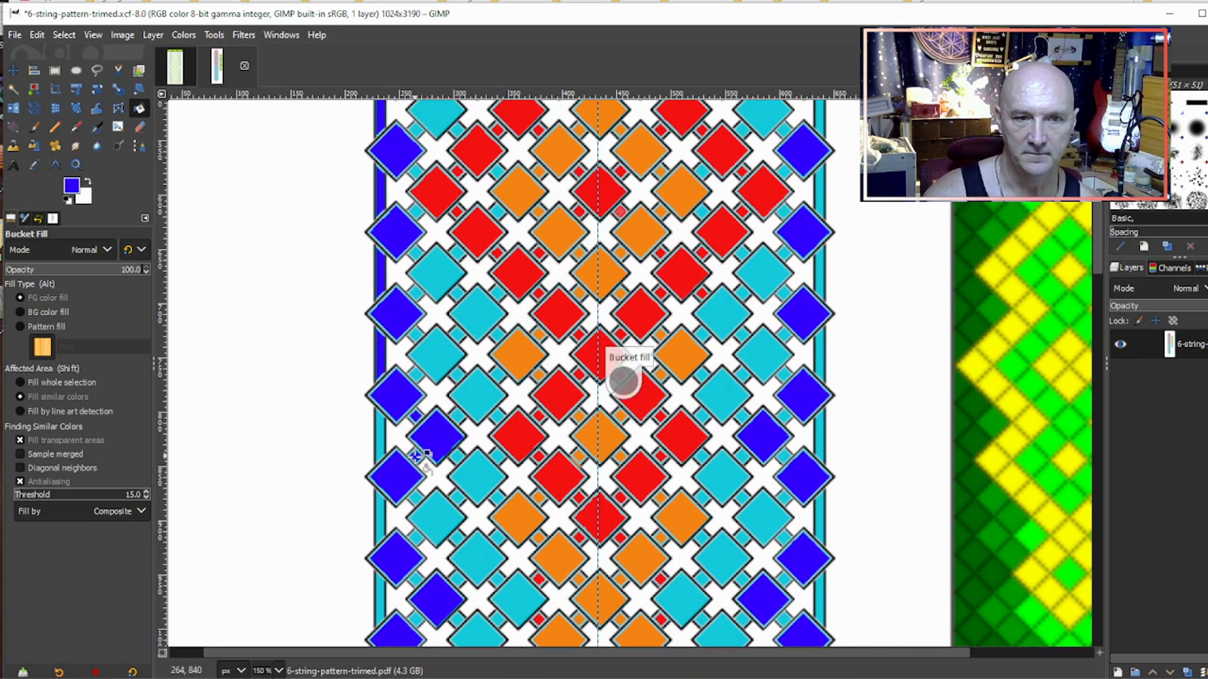
{"action": "scroll", "coordinate": [408, 448], "scroll_direction": "down", "scroll_amount": 3}
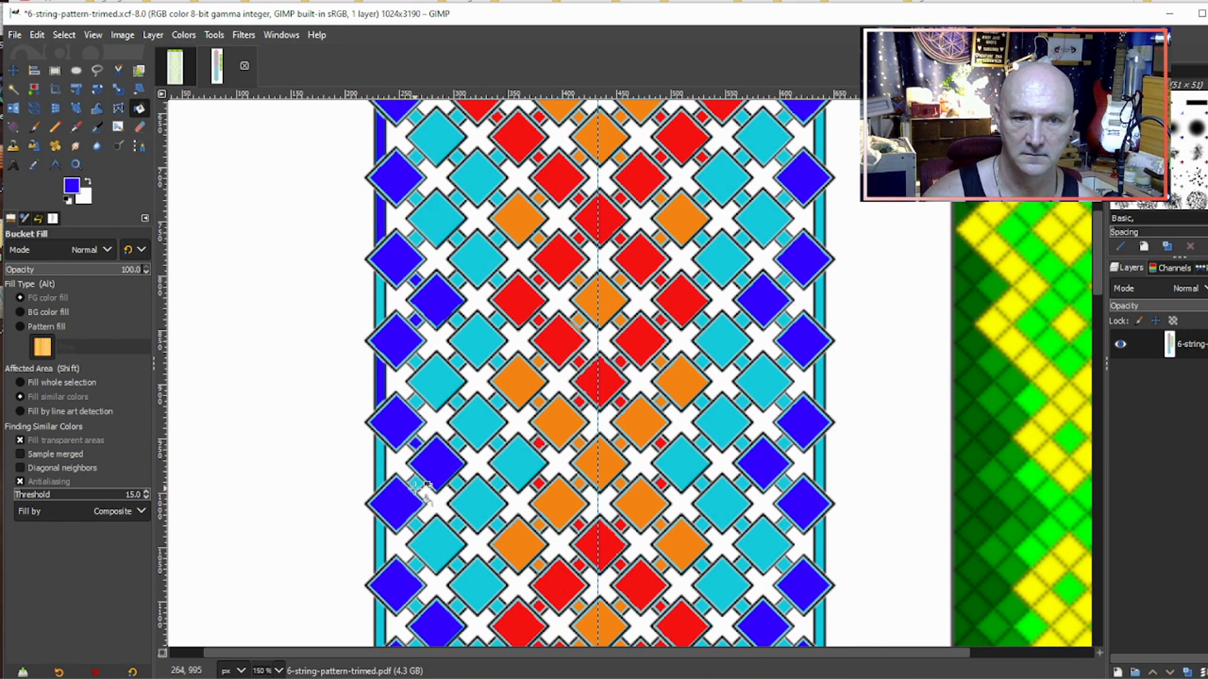
{"action": "scroll", "coordinate": [393, 438], "scroll_direction": "down", "scroll_amount": 3}
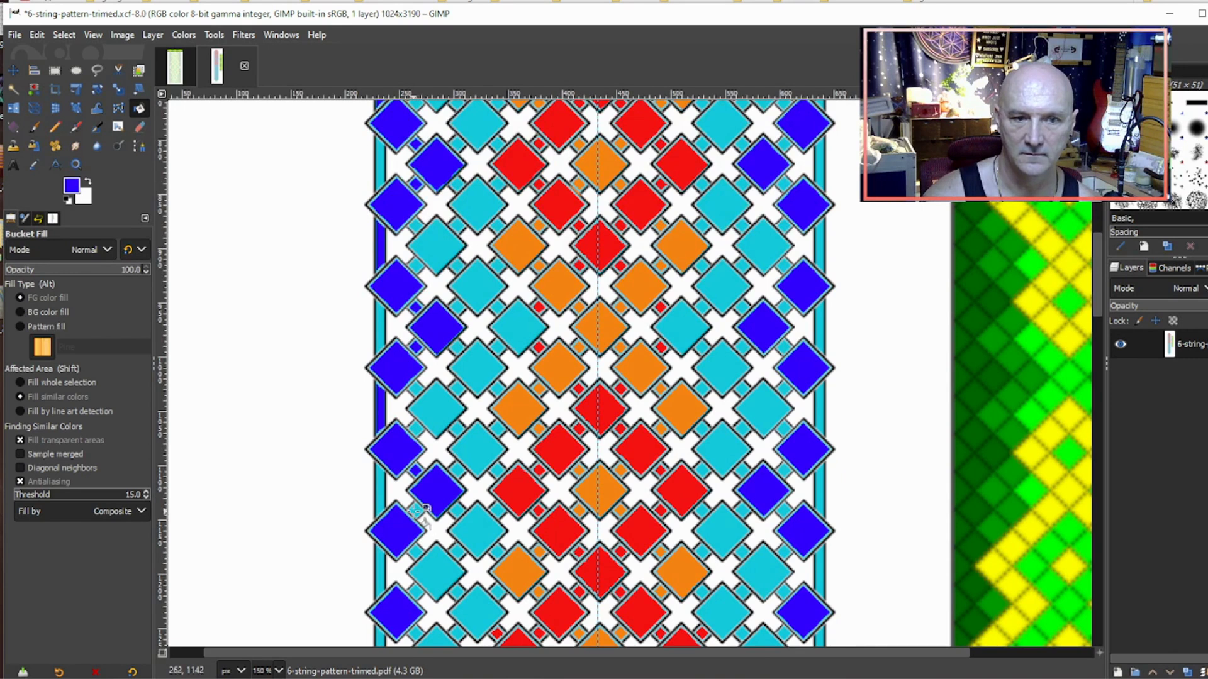
{"action": "scroll", "coordinate": [395, 492], "scroll_direction": "down", "scroll_amount": 3}
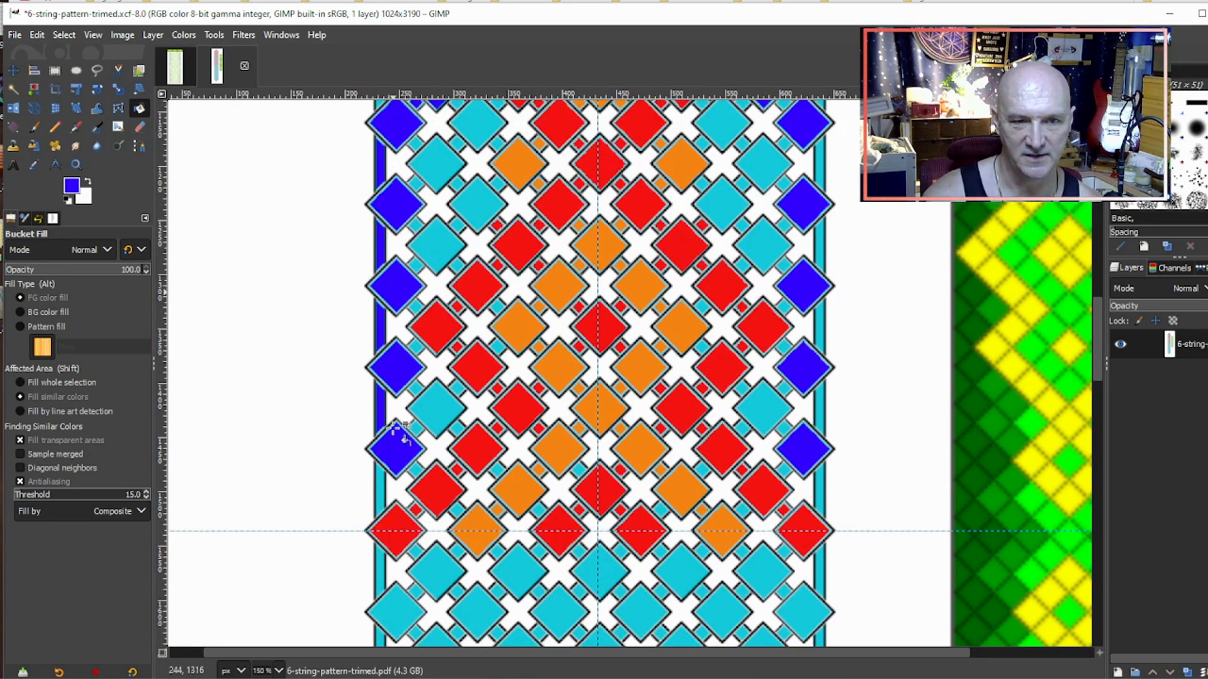
{"action": "scroll", "coordinate": [395, 430], "scroll_direction": "down", "scroll_amount": 3}
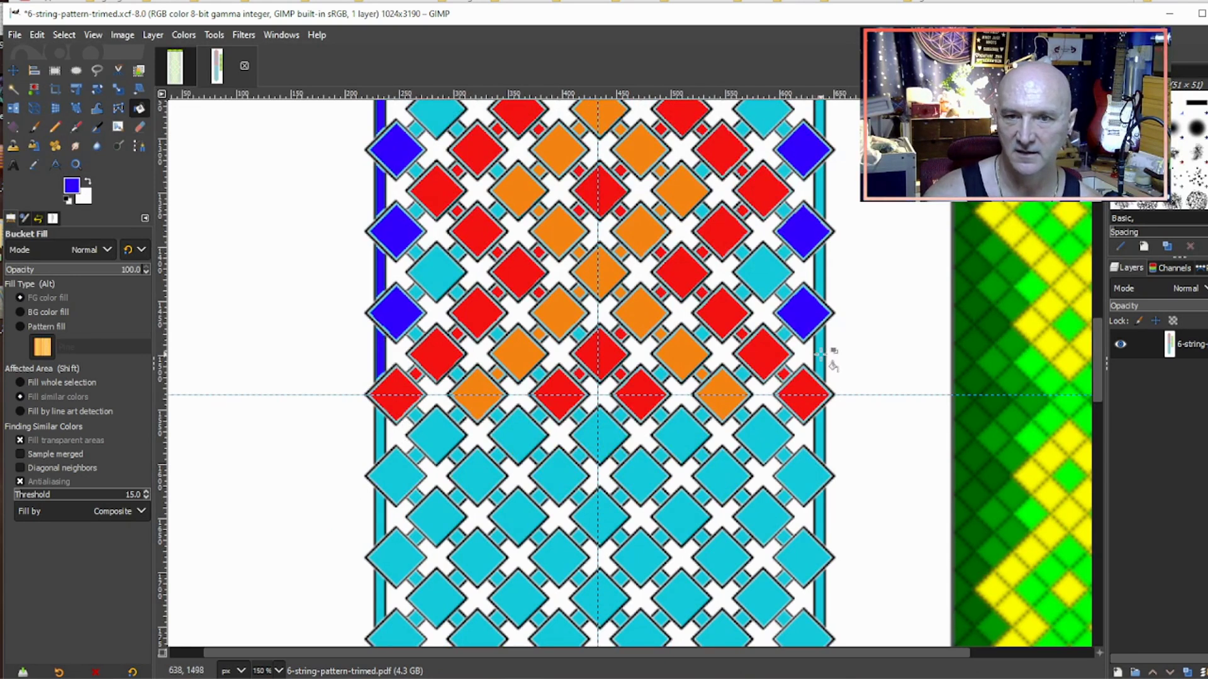
Step: Fill the right border strip segments and the connector squares between the right blue diamonds blue, working upward from the guide
{"action": "scroll", "coordinate": [818, 267], "scroll_direction": "up", "scroll_amount": 3}
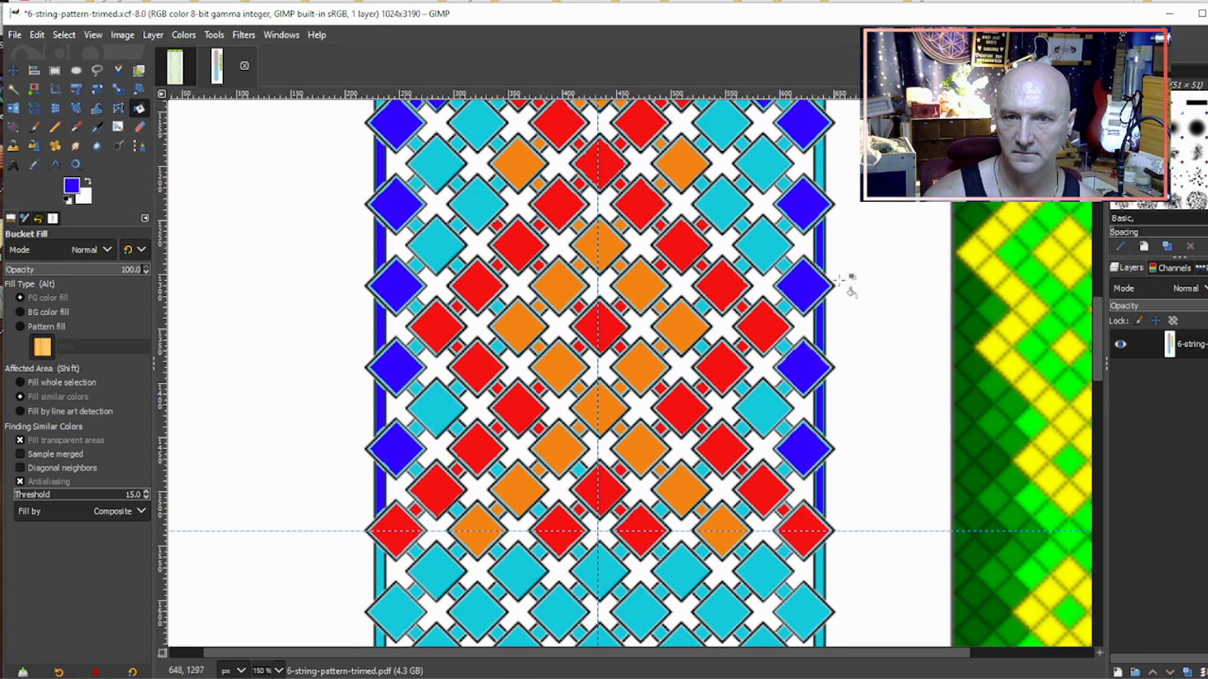
{"action": "scroll", "coordinate": [843, 296], "scroll_direction": "up", "scroll_amount": 5}
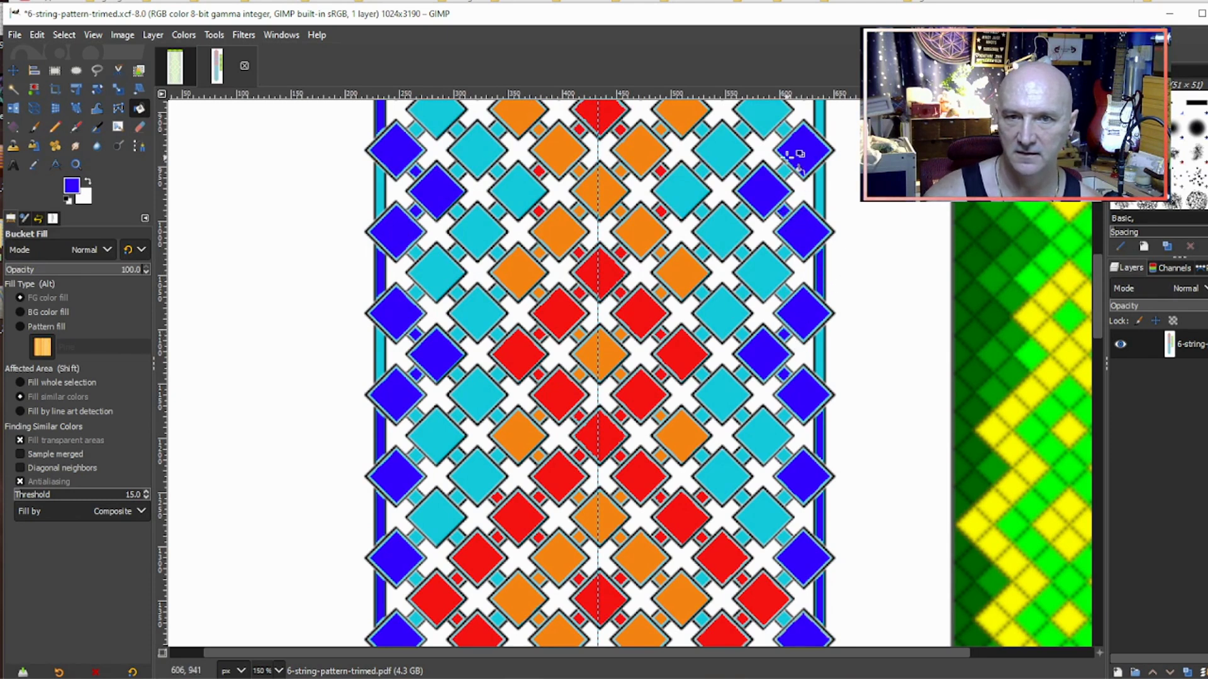
{"action": "scroll", "coordinate": [809, 280], "scroll_direction": "down", "scroll_amount": 3}
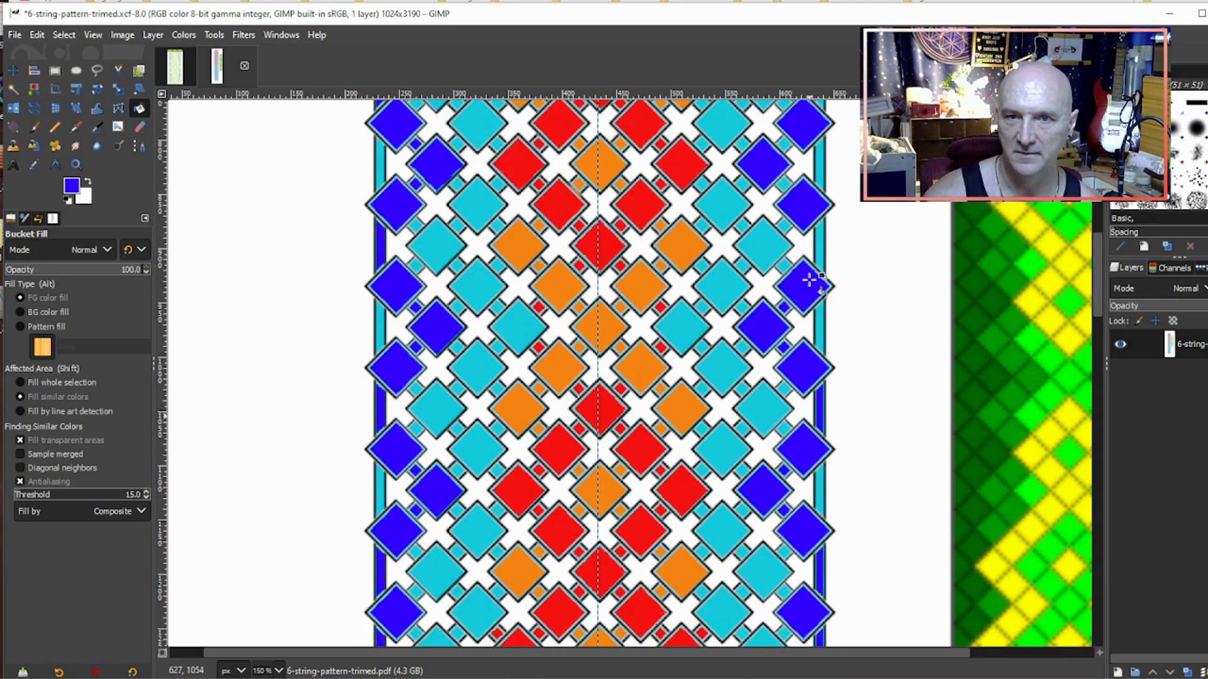
{"action": "left_click", "coordinate": [820, 233]}
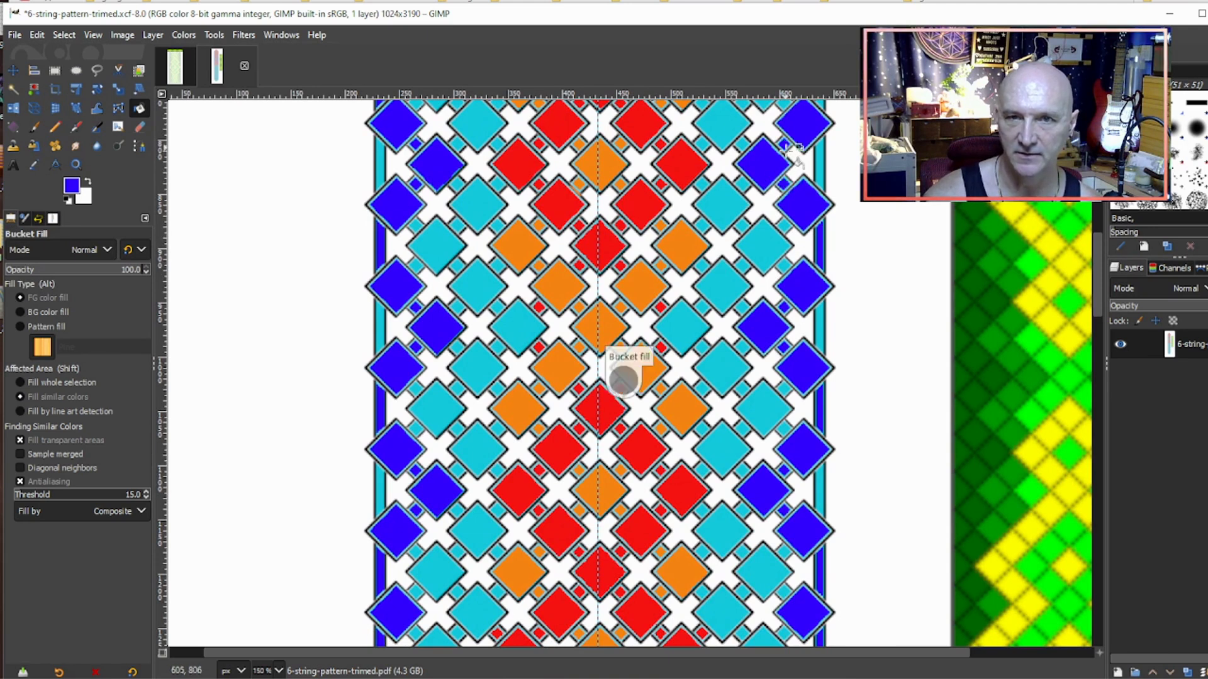
{"action": "scroll", "coordinate": [811, 220], "scroll_direction": "down", "scroll_amount": 1}
{"action": "left_click", "coordinate": [820, 353]}
{"action": "left_click", "coordinate": [819, 272]}
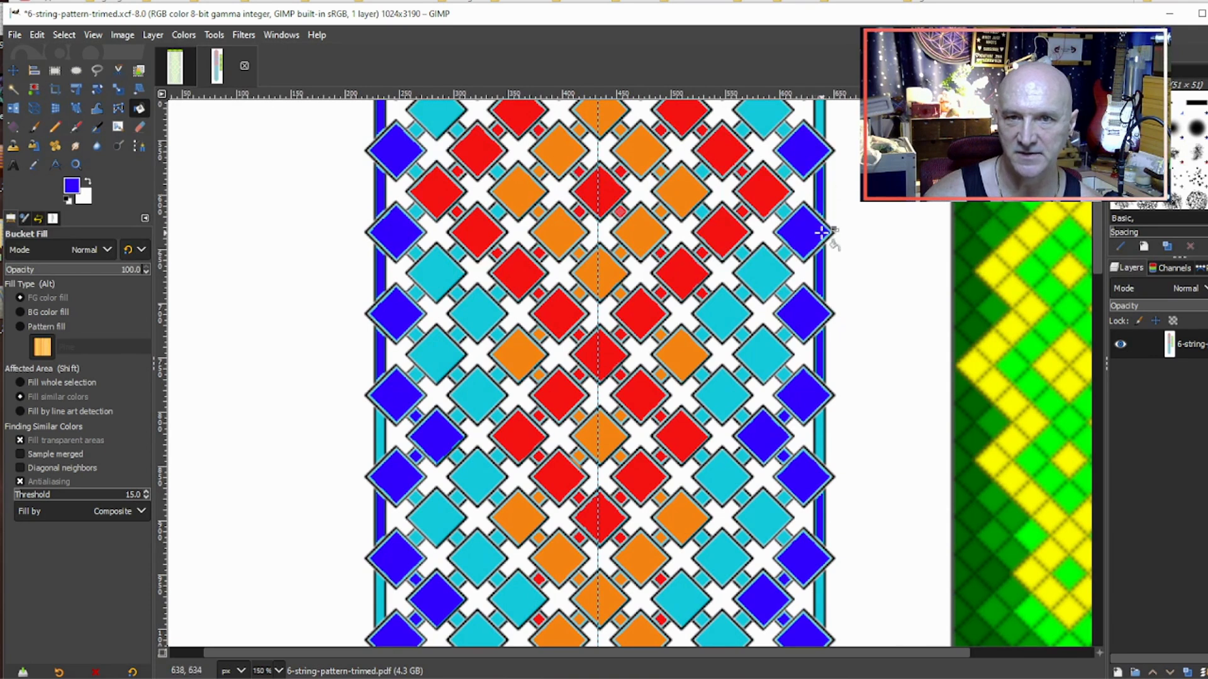
Step: Fill the remaining cyan segments of the right border strip blue, working upward toward the pattern's upper shoulder
{"action": "left_click", "coordinate": [819, 189]}
{"action": "scroll", "coordinate": [830, 233], "scroll_direction": "up", "scroll_amount": 3}
{"action": "left_click", "coordinate": [818, 376]}
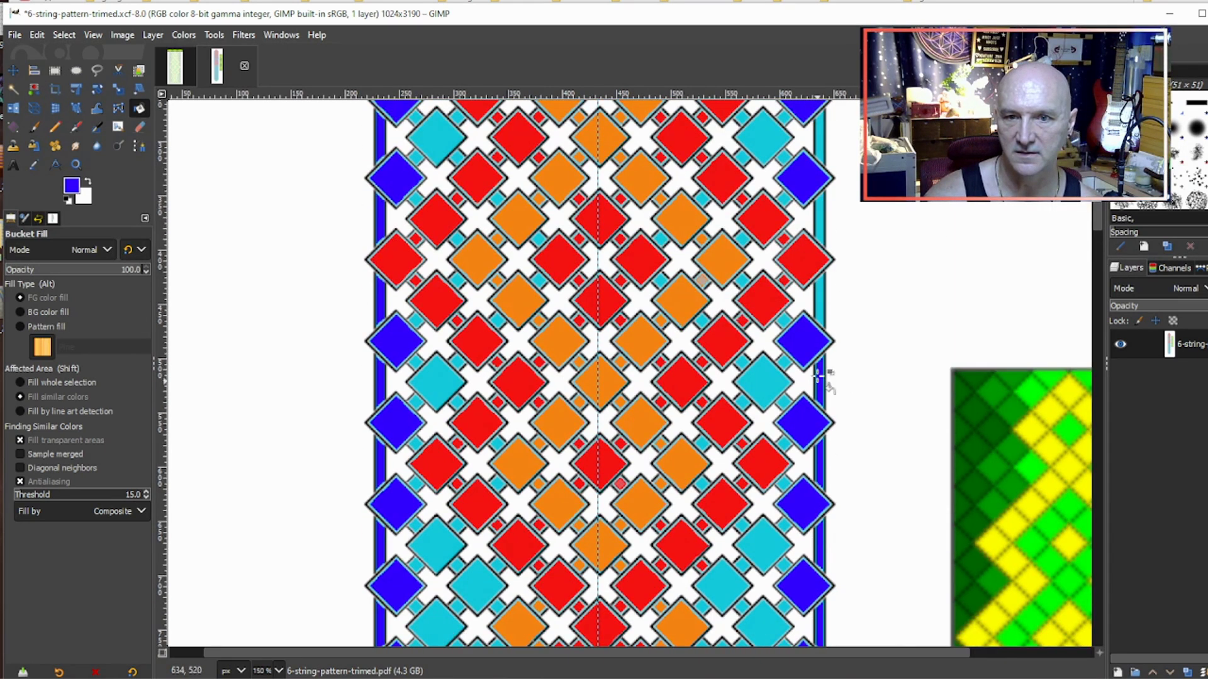
{"action": "left_click", "coordinate": [817, 300]}
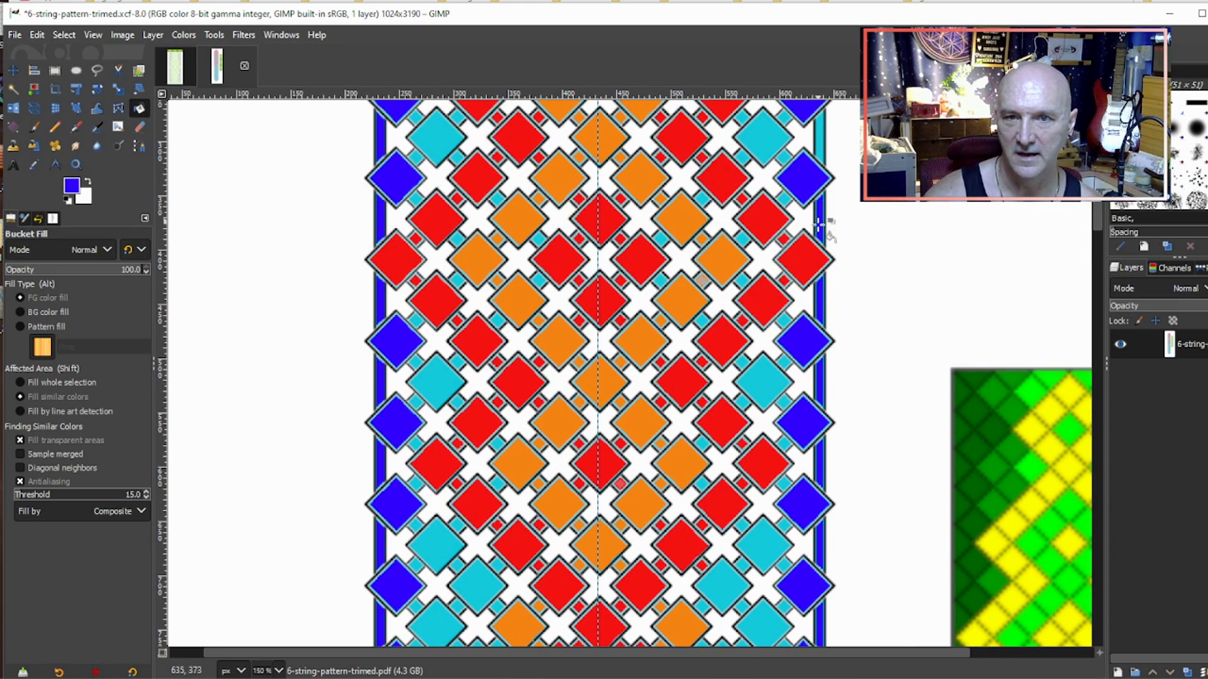
{"action": "scroll", "coordinate": [824, 220], "scroll_direction": "up", "scroll_amount": 3}
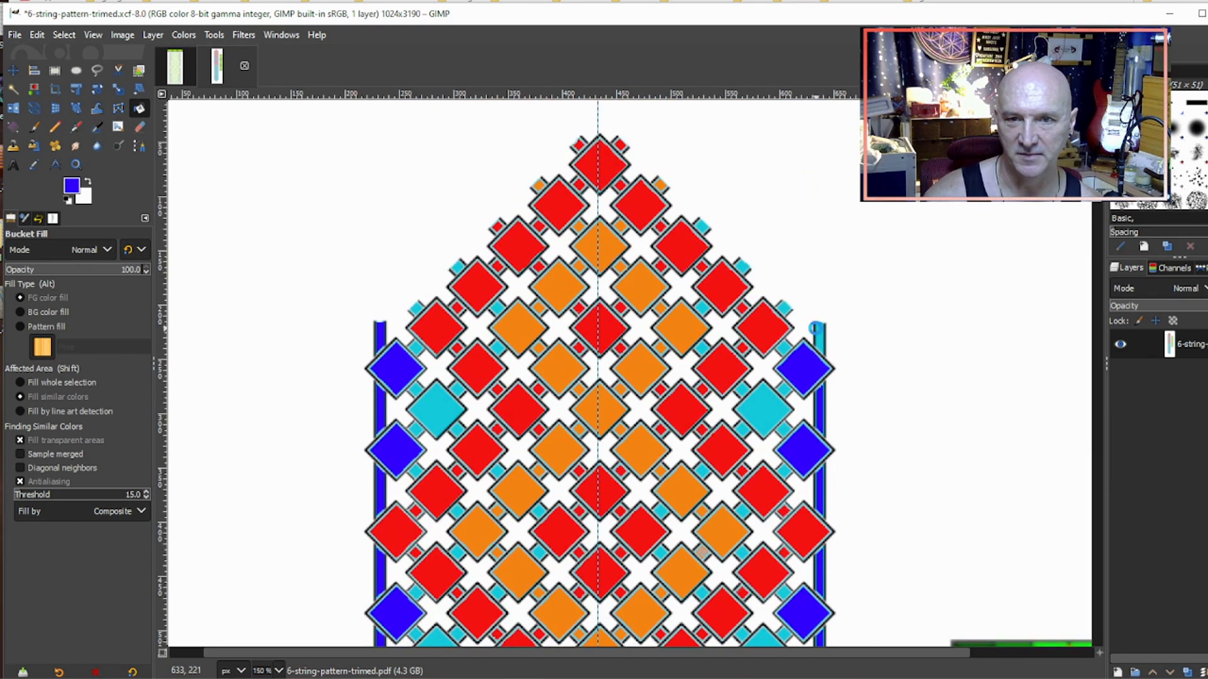
{"action": "scroll", "coordinate": [786, 368], "scroll_direction": "down", "scroll_amount": 5}
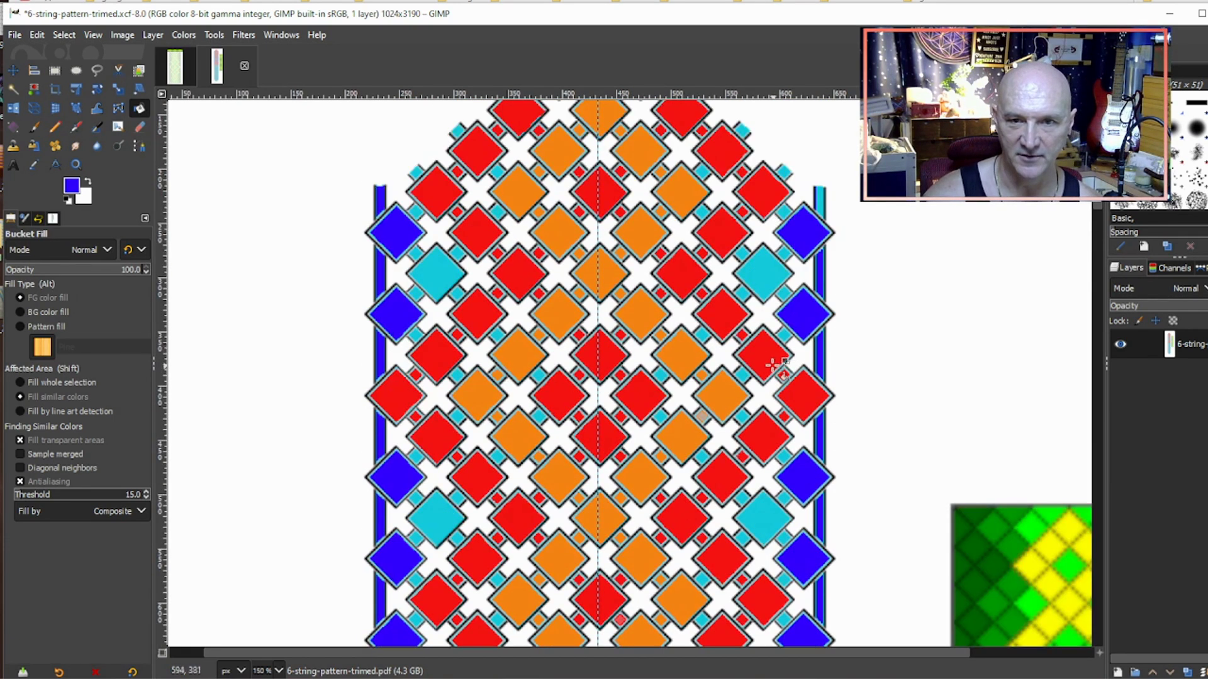
{"action": "scroll", "coordinate": [668, 359], "scroll_direction": "down", "scroll_amount": 3}
{"action": "scroll", "coordinate": [668, 358], "scroll_direction": "down", "scroll_amount": 6}
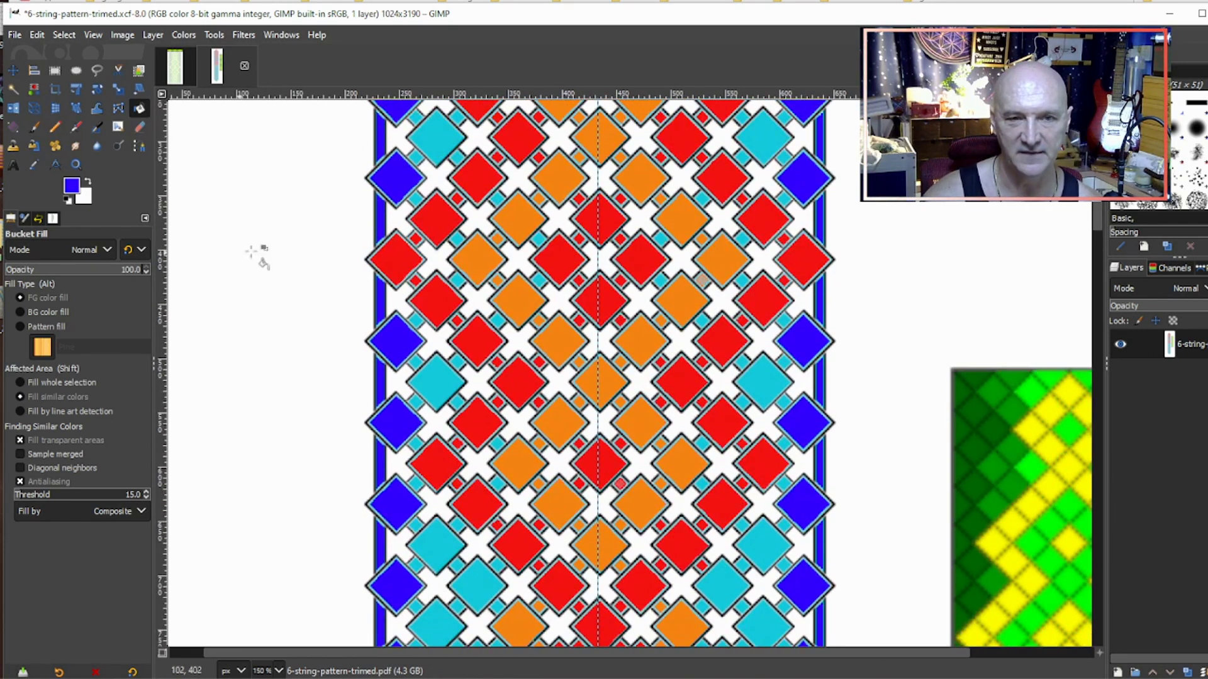
{"action": "scroll", "coordinate": [844, 406], "scroll_direction": "down", "scroll_amount": 5}
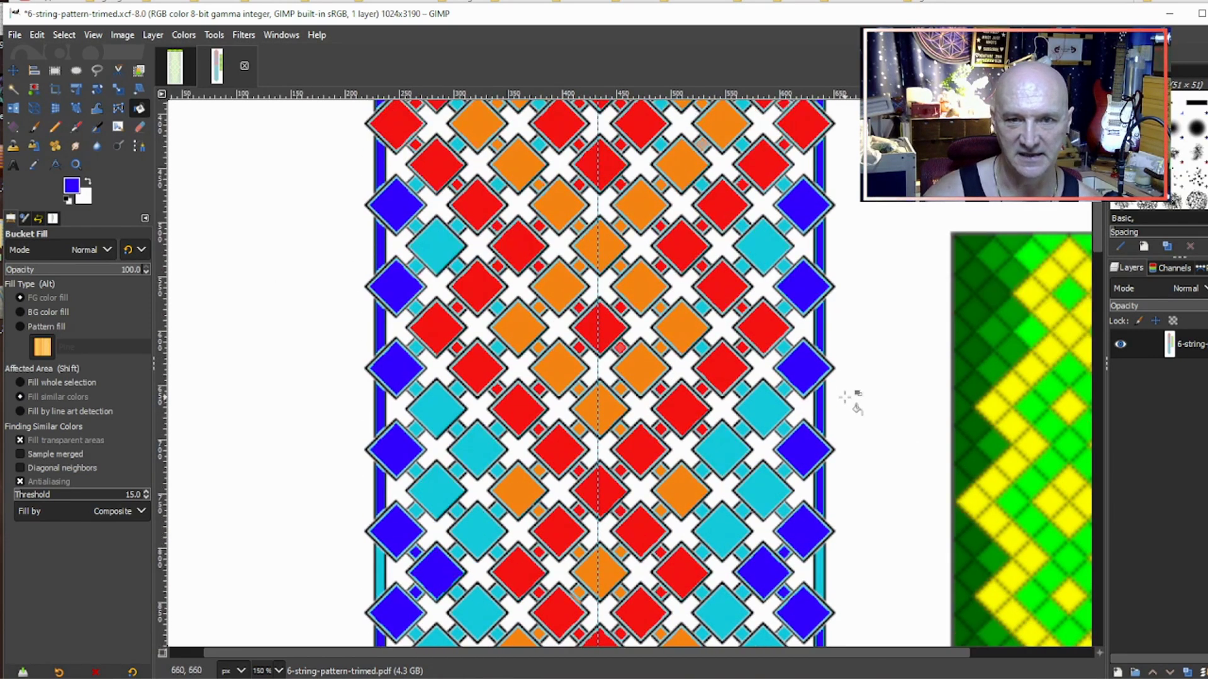
{"action": "scroll", "coordinate": [852, 401], "scroll_direction": "up", "scroll_amount": 10}
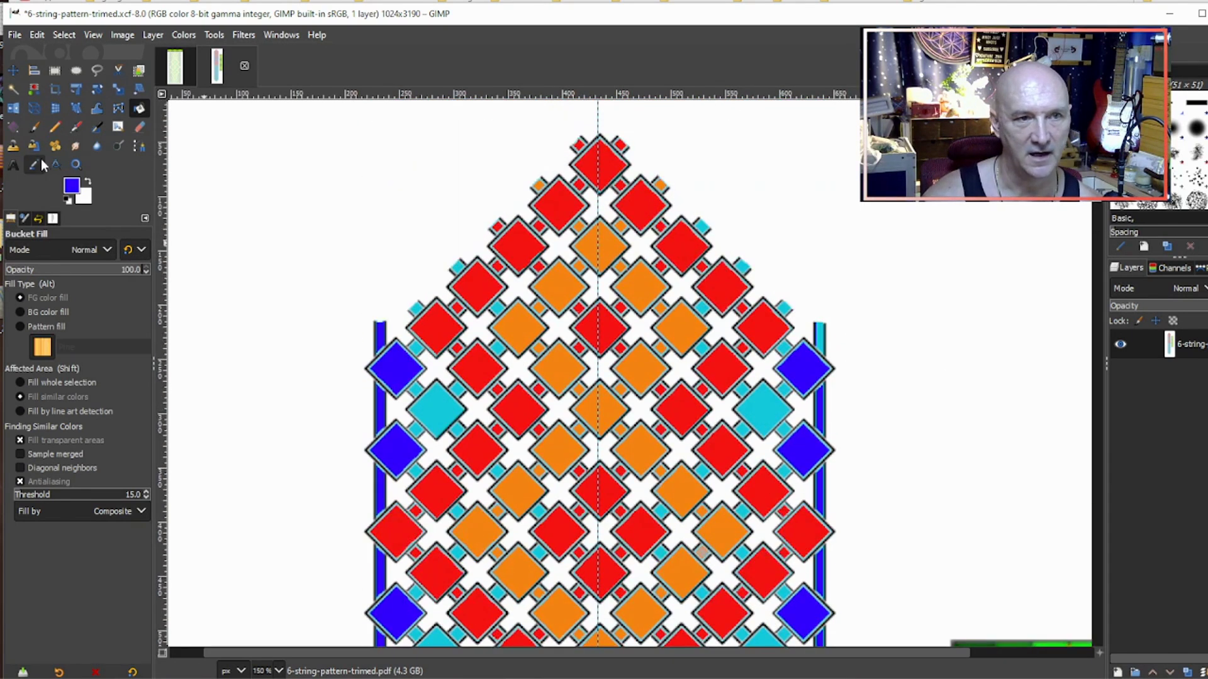
Step: Set the foreground colour to purple (a922a3) and fill the upper two isolated cyan diamonds on each side
{"action": "left_click", "coordinate": [78, 190]}
{"action": "left_click", "coordinate": [360, 214]}
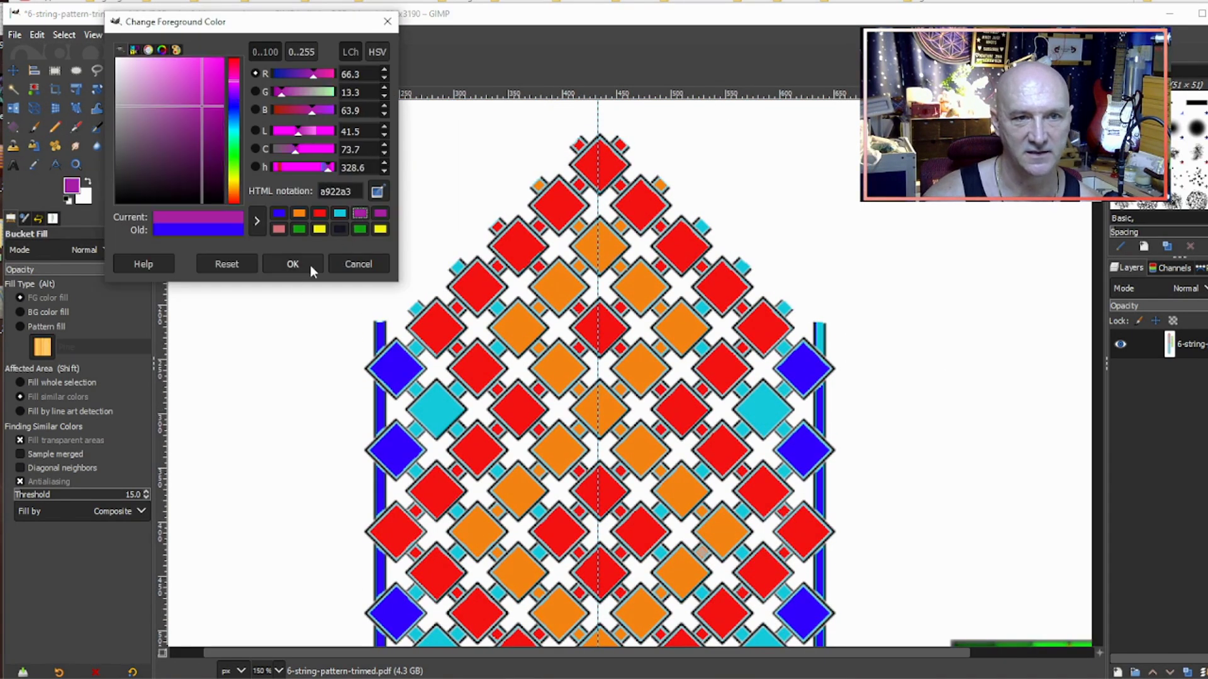
{"action": "left_click", "coordinate": [292, 263]}
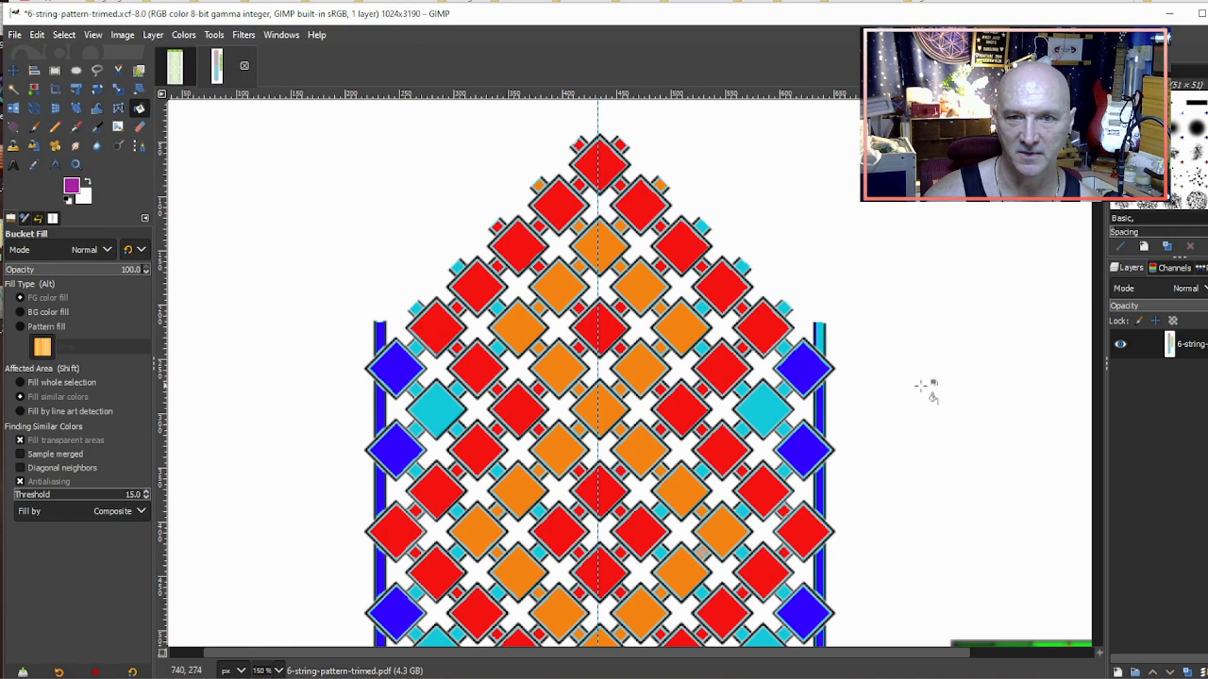
{"action": "left_click", "coordinate": [766, 397]}
{"action": "scroll", "coordinate": [766, 396], "scroll_direction": "down", "scroll_amount": 4}
{"action": "left_click", "coordinate": [768, 508]}
{"action": "scroll", "coordinate": [769, 508], "scroll_direction": "down", "scroll_amount": 4}
{"action": "scroll", "coordinate": [501, 293], "scroll_direction": "up", "scroll_amount": 4}
{"action": "left_click", "coordinate": [433, 272]}
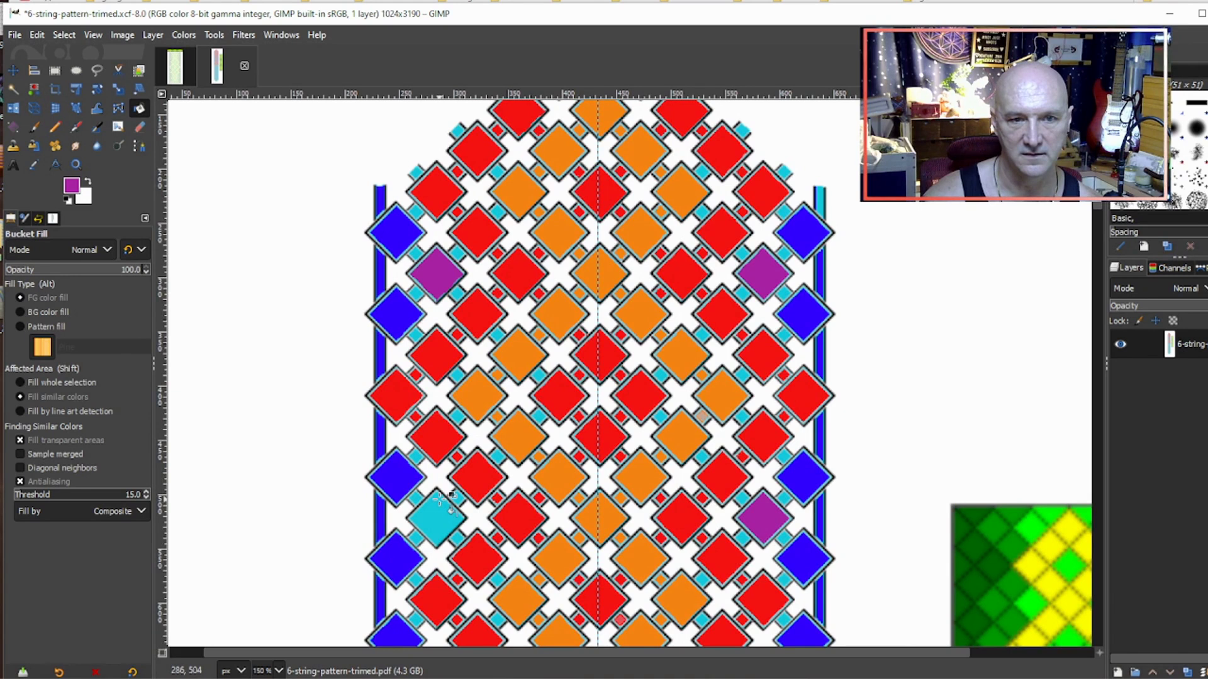
{"action": "left_click", "coordinate": [434, 516]}
Step: Fill the next eight cyan diamonds in the pattern's left half purple, down to the innermost one beside the centre column
{"action": "scroll", "coordinate": [433, 486], "scroll_direction": "down", "scroll_amount": 8}
{"action": "left_click", "coordinate": [434, 416]}
{"action": "left_click", "coordinate": [477, 449]}
{"action": "left_click", "coordinate": [436, 490]}
{"action": "left_click", "coordinate": [477, 530]}
{"action": "scroll", "coordinate": [491, 474], "scroll_direction": "down", "scroll_amount": 4}
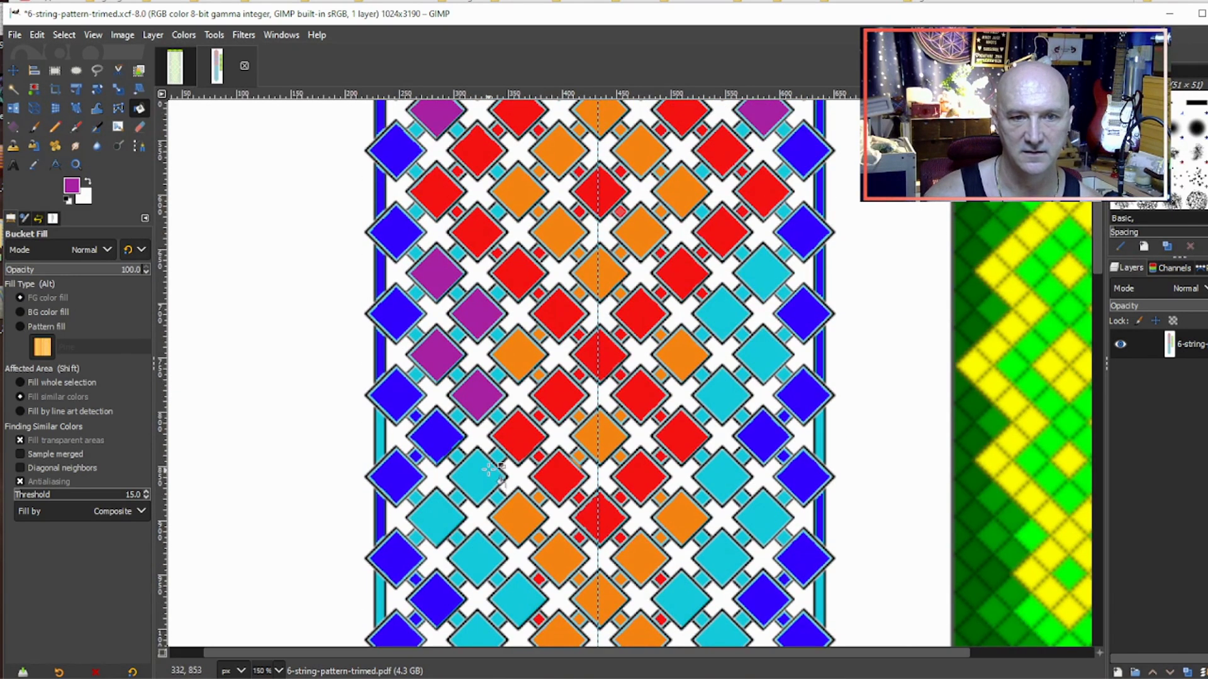
{"action": "left_click", "coordinate": [478, 478]}
{"action": "left_click", "coordinate": [439, 513]}
{"action": "left_click", "coordinate": [482, 557]}
{"action": "left_click", "coordinate": [522, 601]}
Step: Fill the remaining cyan diamonds in the left half purple, down to the last one above the horizontal guide
{"action": "scroll", "coordinate": [518, 458], "scroll_direction": "down", "scroll_amount": 8}
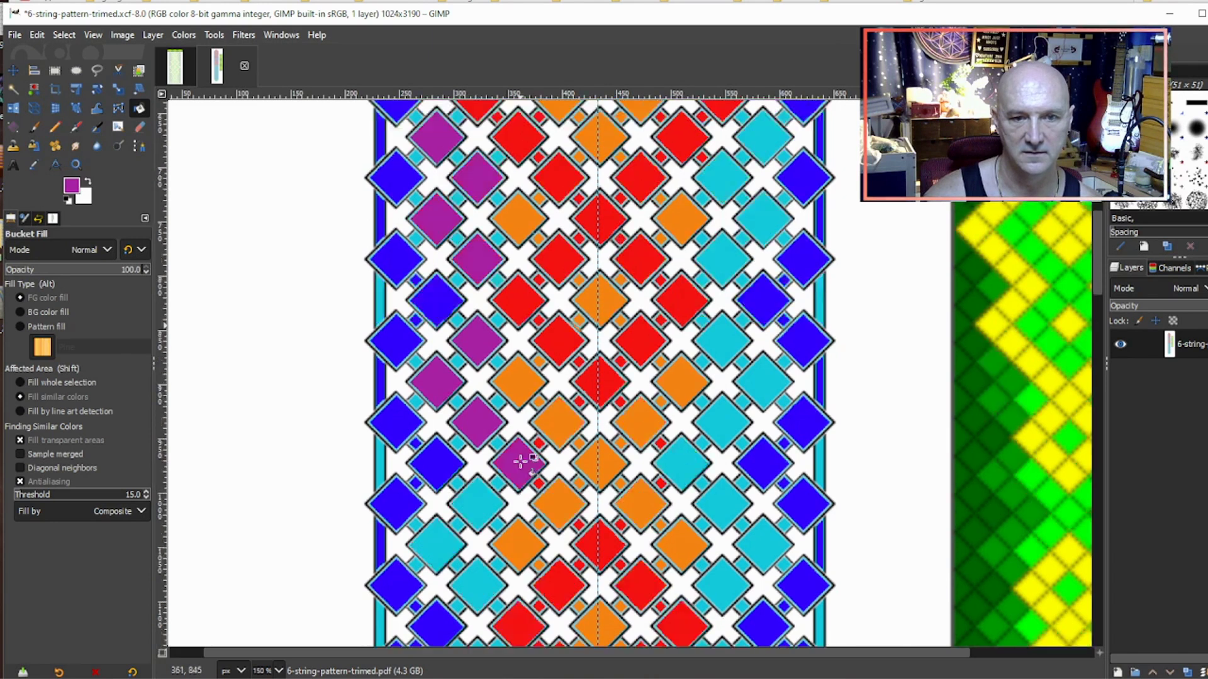
{"action": "left_click", "coordinate": [470, 372]}
{"action": "left_click", "coordinate": [438, 408]}
{"action": "left_click", "coordinate": [478, 449]}
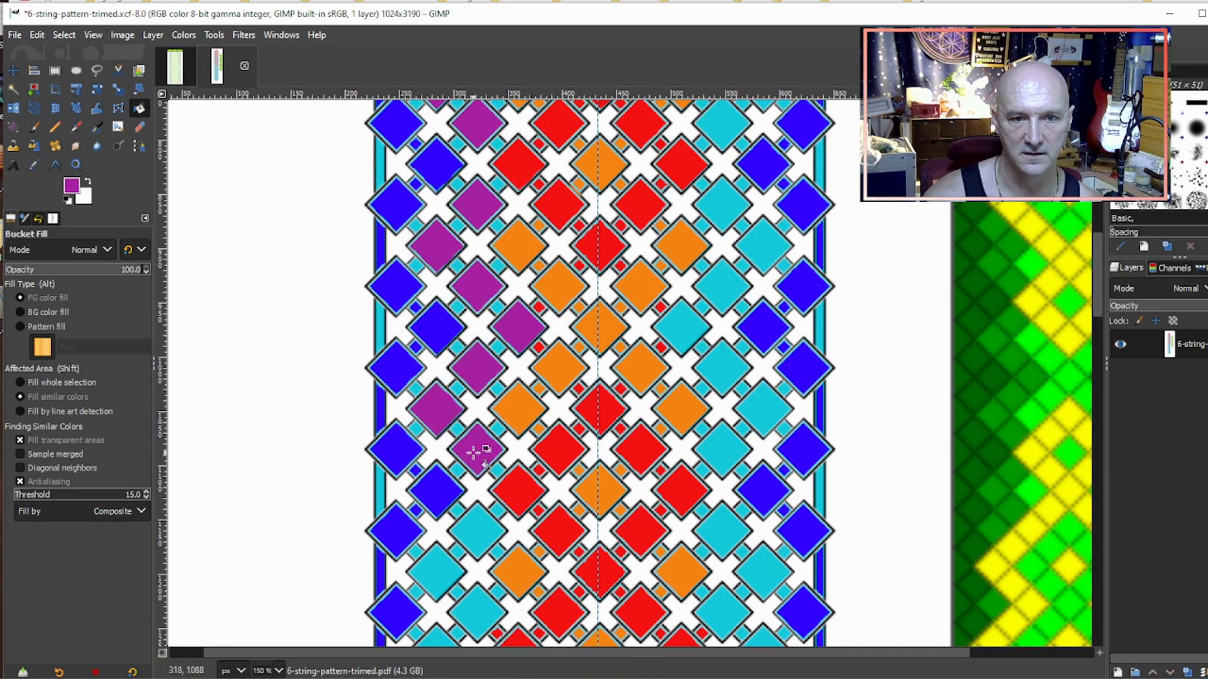
{"action": "left_click", "coordinate": [478, 530]}
{"action": "left_click", "coordinate": [441, 567]}
{"action": "scroll", "coordinate": [479, 471], "scroll_direction": "down", "scroll_amount": 4}
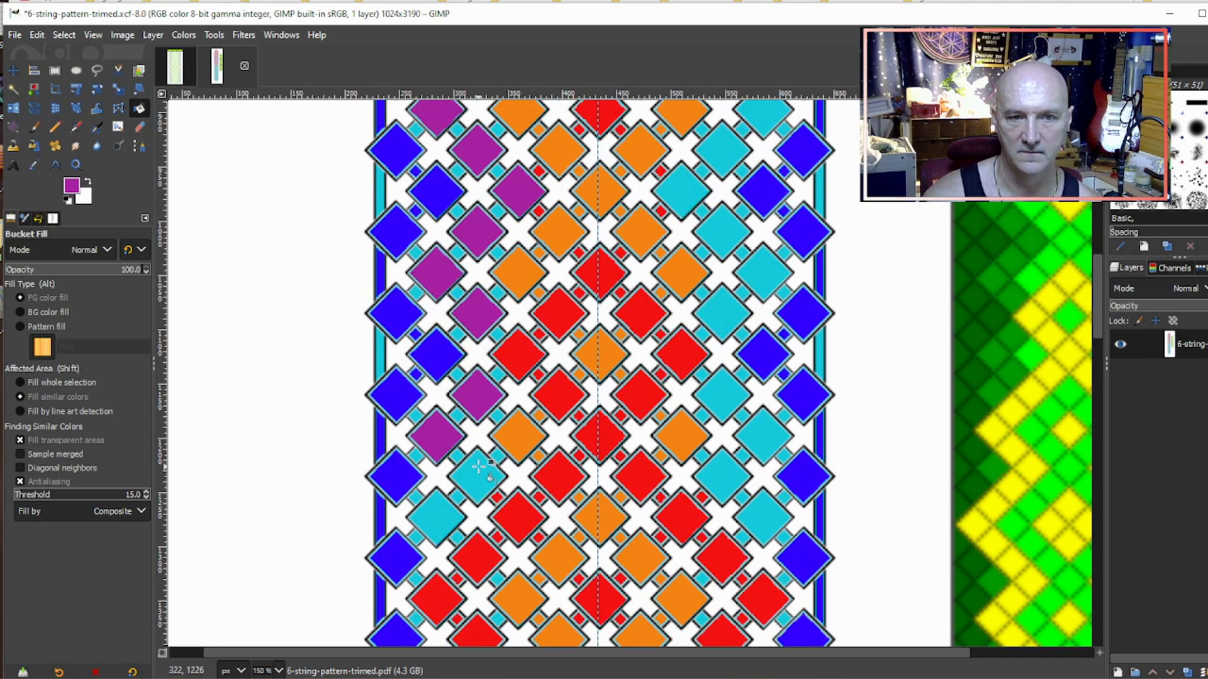
{"action": "left_click", "coordinate": [478, 466]}
{"action": "left_click", "coordinate": [445, 504]}
{"action": "scroll", "coordinate": [468, 461], "scroll_direction": "down", "scroll_amount": 8}
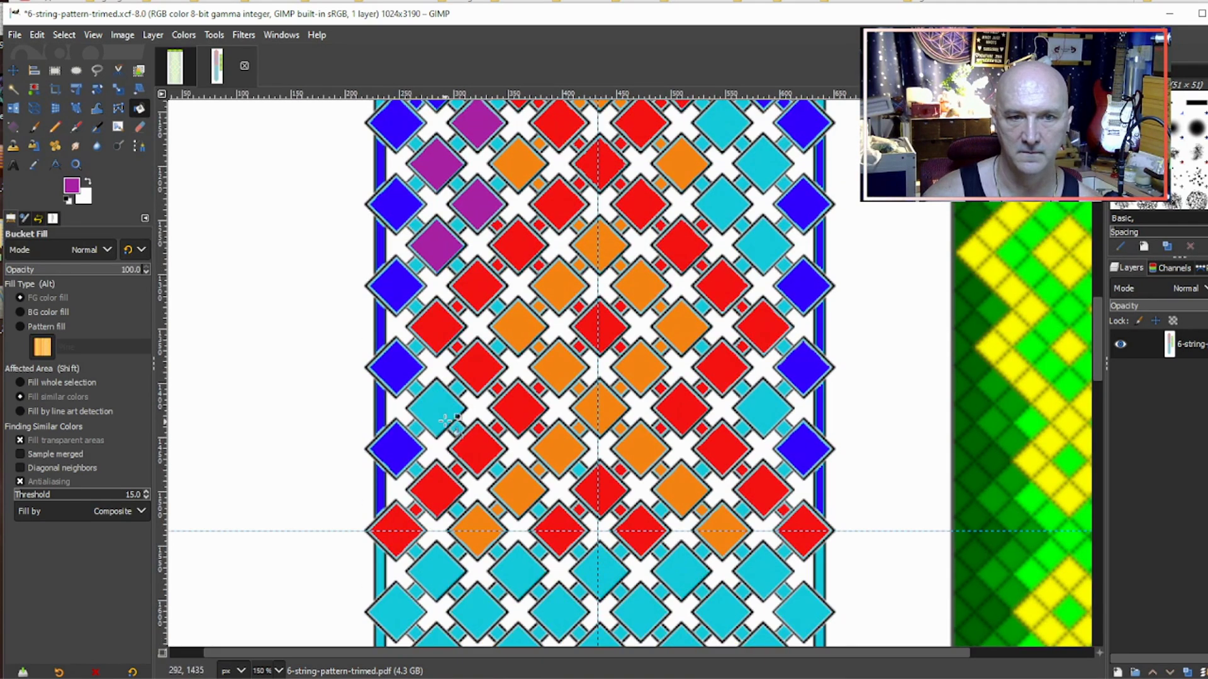
{"action": "left_click", "coordinate": [448, 416]}
Step: Fill the lowest five cyan diamonds above the guide in the right half purple, mirroring the left half
{"action": "left_click", "coordinate": [758, 412]}
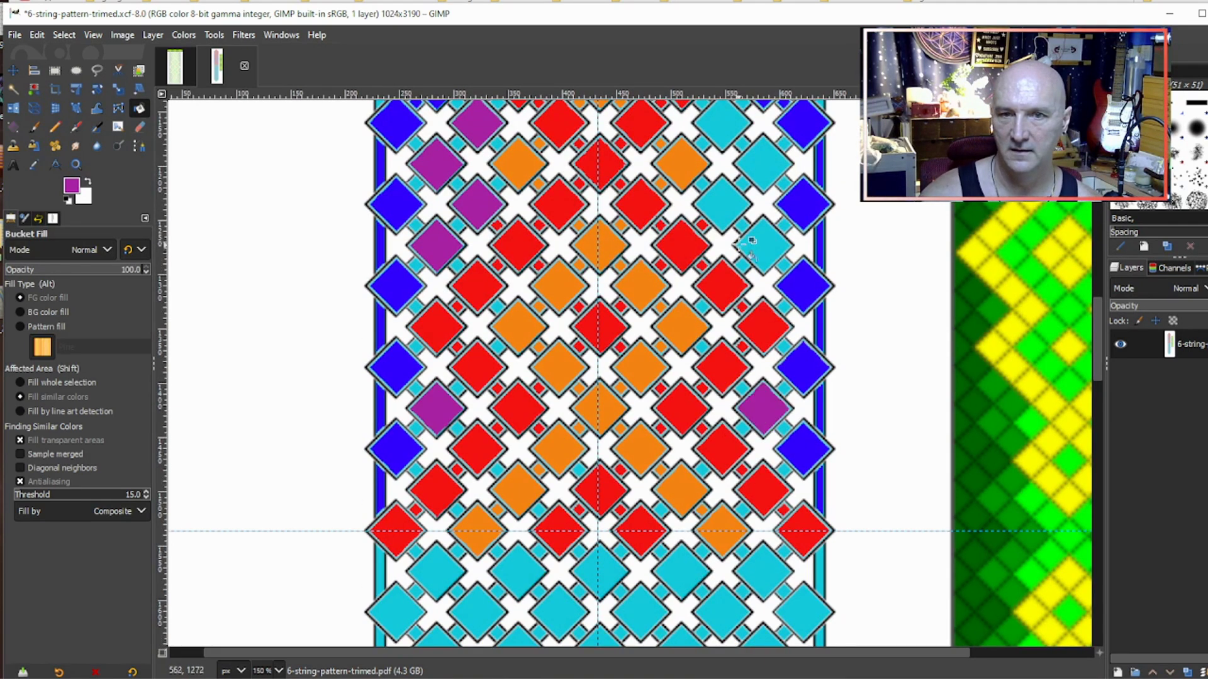
{"action": "left_click", "coordinate": [761, 245]}
{"action": "scroll", "coordinate": [787, 378], "scroll_direction": "up", "scroll_amount": 8}
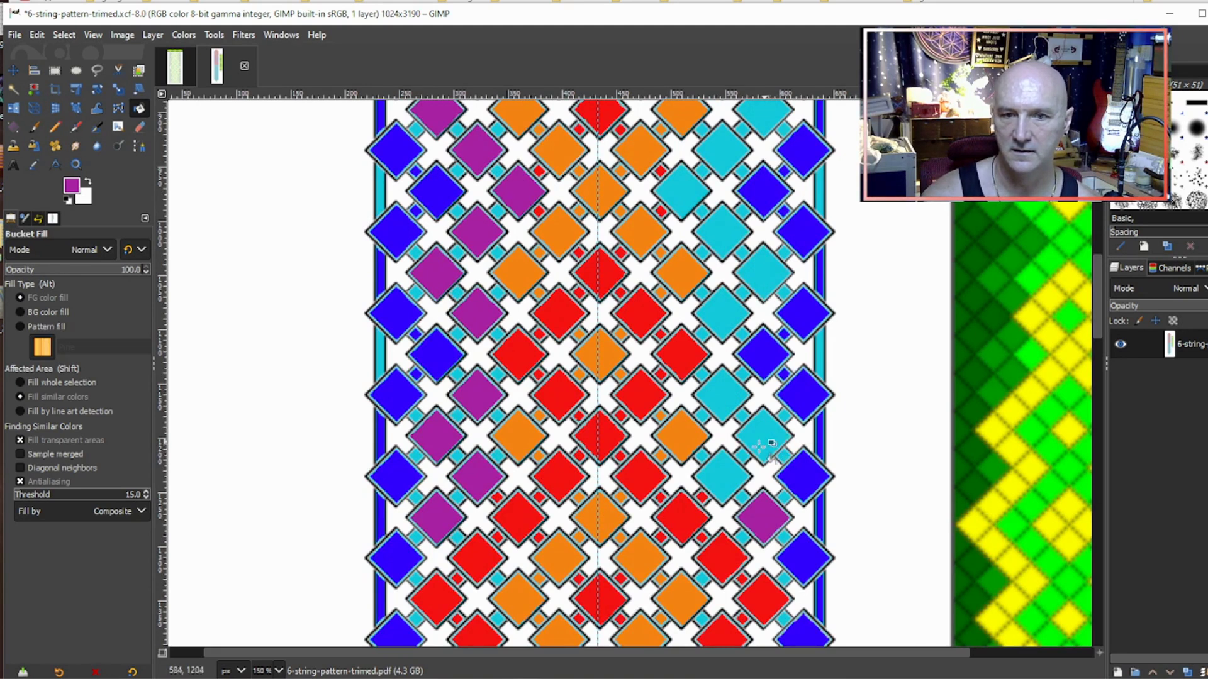
{"action": "left_click", "coordinate": [733, 462]}
{"action": "left_click", "coordinate": [764, 431]}
{"action": "left_click", "coordinate": [723, 395]}
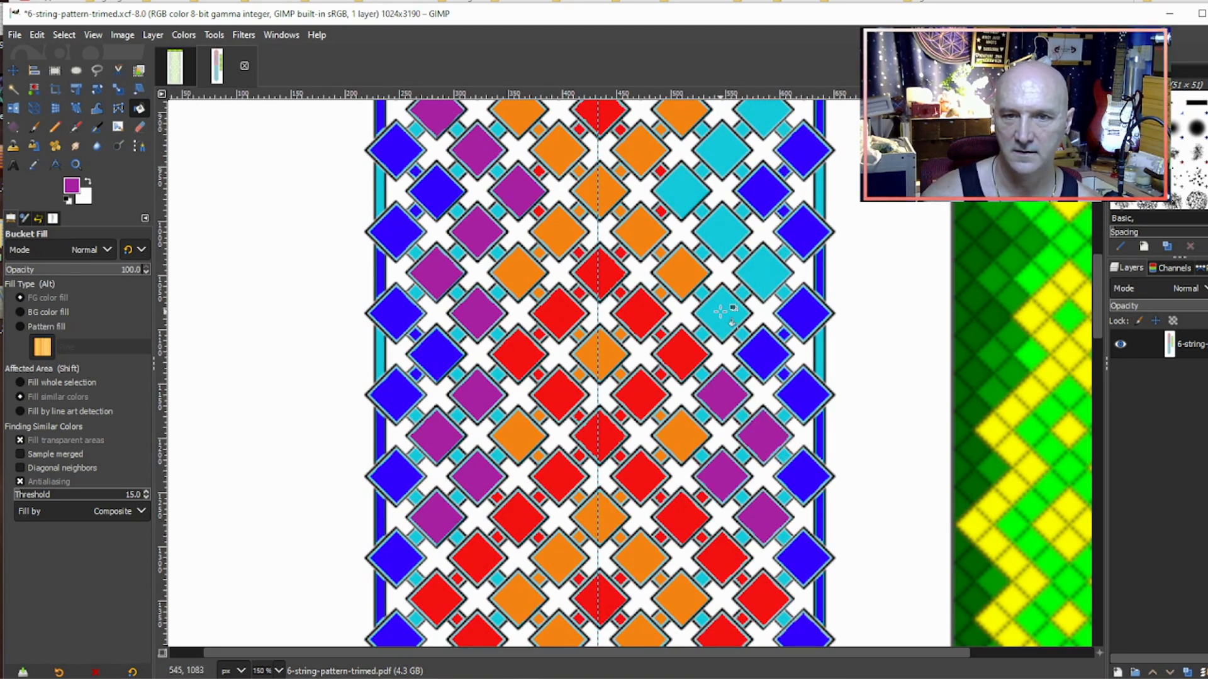
Step: Fill the middle group of six cyan diamonds in the right half purple, including the innermost one near the centre
{"action": "left_click", "coordinate": [722, 311]}
{"action": "left_click", "coordinate": [751, 266]}
{"action": "left_click", "coordinate": [731, 240]}
{"action": "left_click", "coordinate": [697, 192]}
{"action": "left_click", "coordinate": [722, 164]}
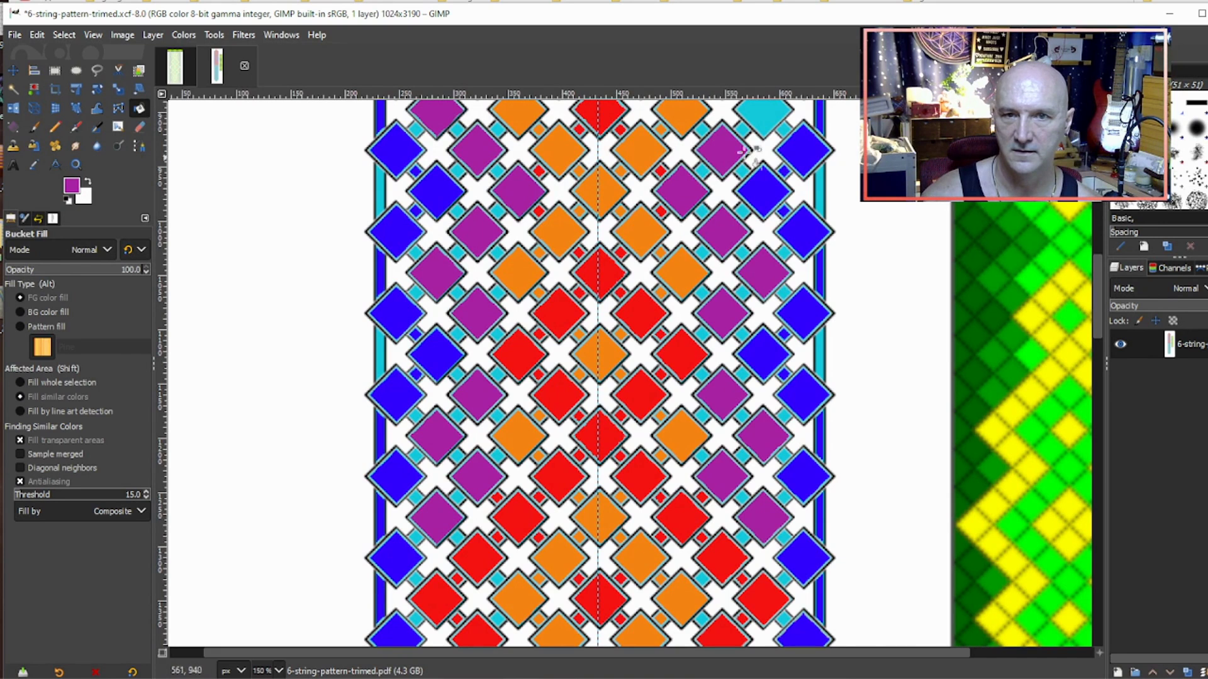
{"action": "left_click", "coordinate": [765, 137]}
Step: Fill the last cyan diamonds in the upper part of the right half purple
{"action": "scroll", "coordinate": [765, 142], "scroll_direction": "up", "scroll_amount": 5}
{"action": "left_click", "coordinate": [722, 336]}
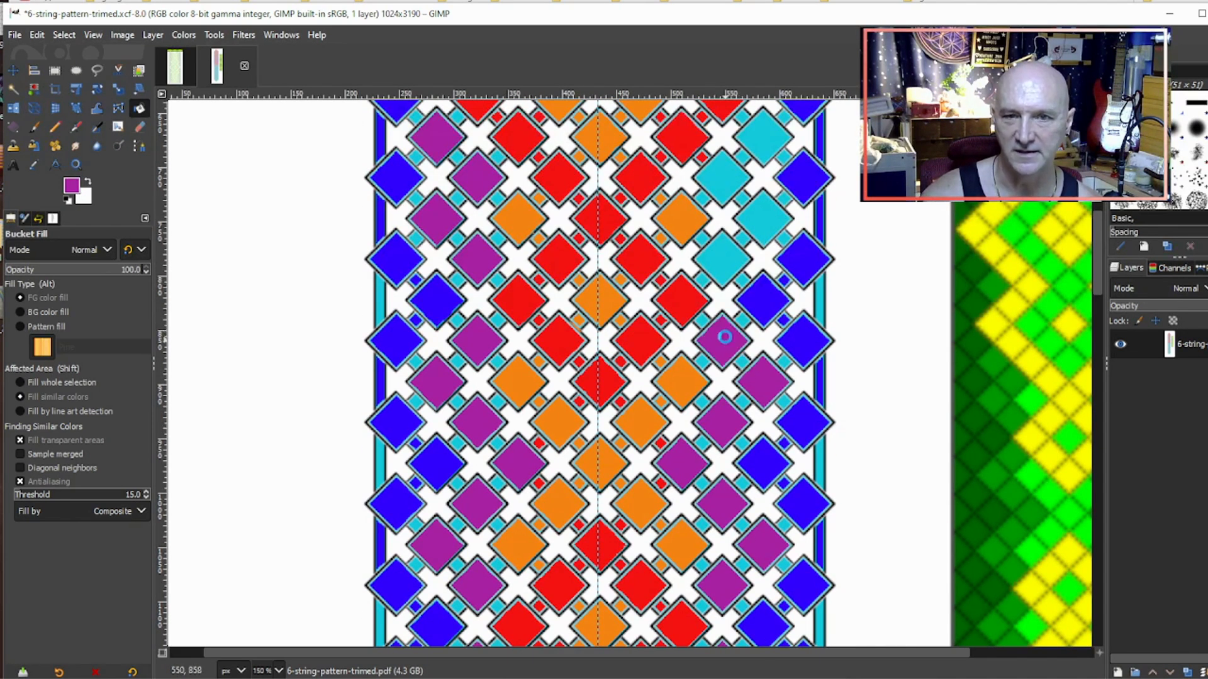
{"action": "left_click", "coordinate": [721, 258]}
{"action": "left_click", "coordinate": [762, 217]}
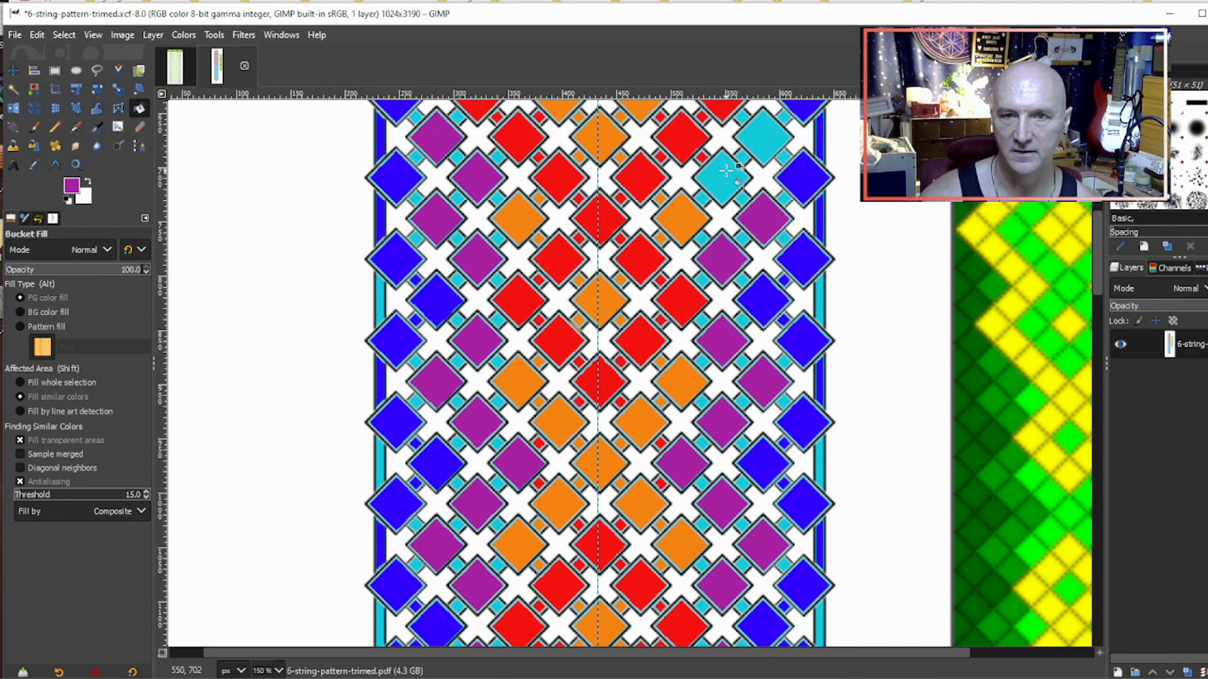
{"action": "left_click", "coordinate": [722, 177]}
{"action": "left_click", "coordinate": [762, 138]}
Step: Sample the blue of a right-edge diamond and fill the topmost segment of the right border strip with it
{"action": "scroll", "coordinate": [824, 387], "scroll_direction": "up", "scroll_amount": 5}
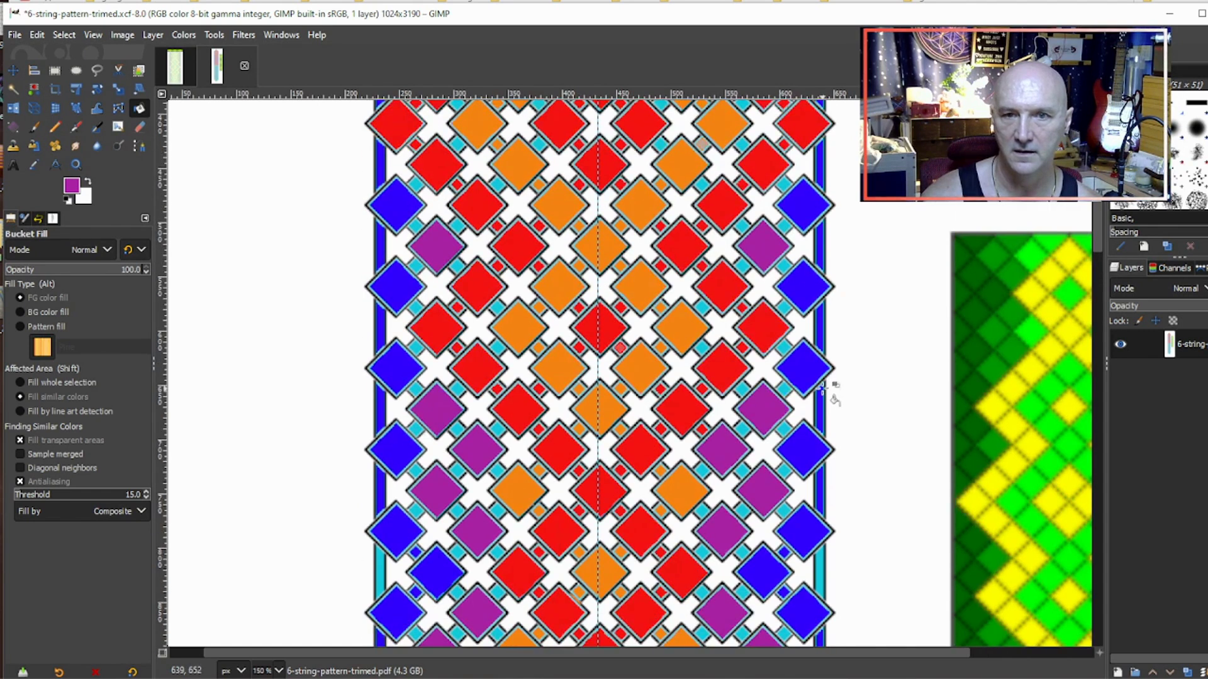
{"action": "scroll", "coordinate": [824, 387], "scroll_direction": "up", "scroll_amount": 4}
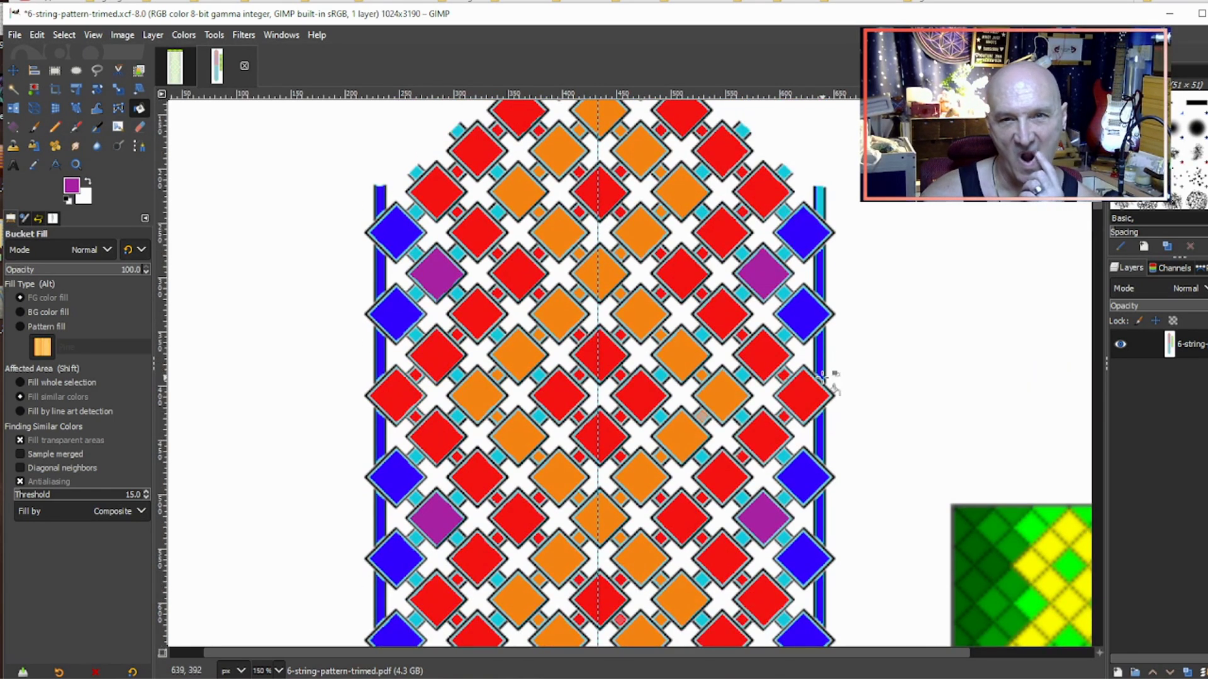
{"action": "scroll", "coordinate": [824, 378], "scroll_direction": "up", "scroll_amount": 2}
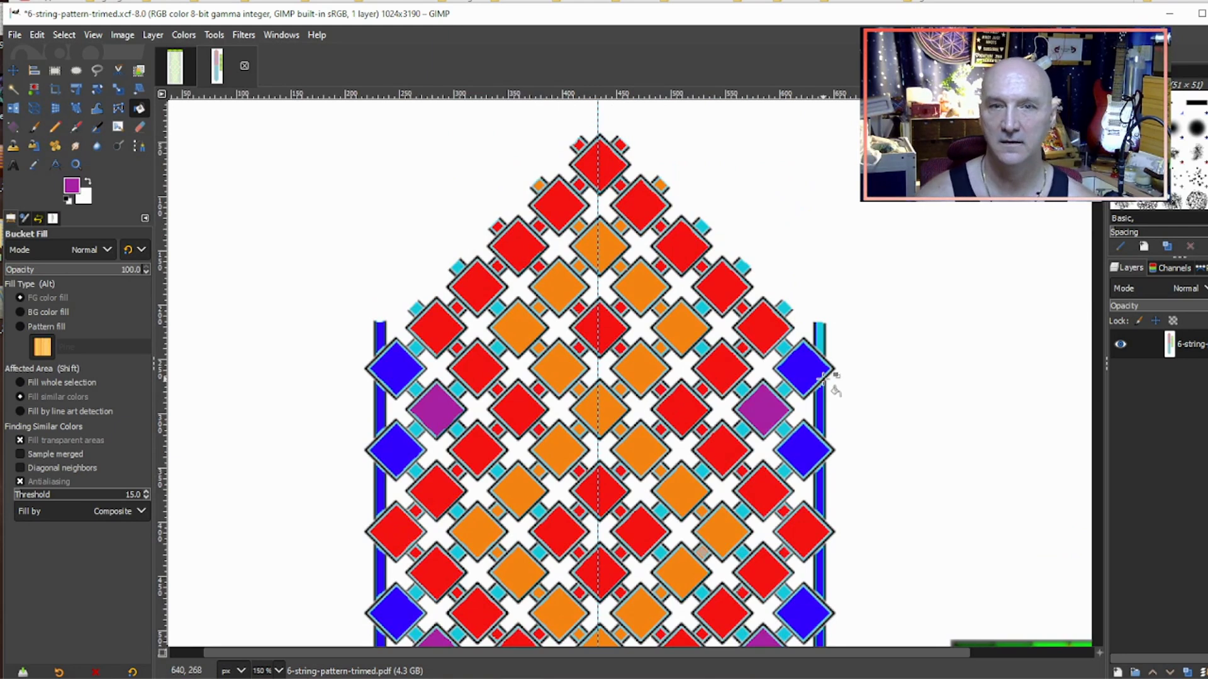
{"action": "key", "text": "ctrl"}
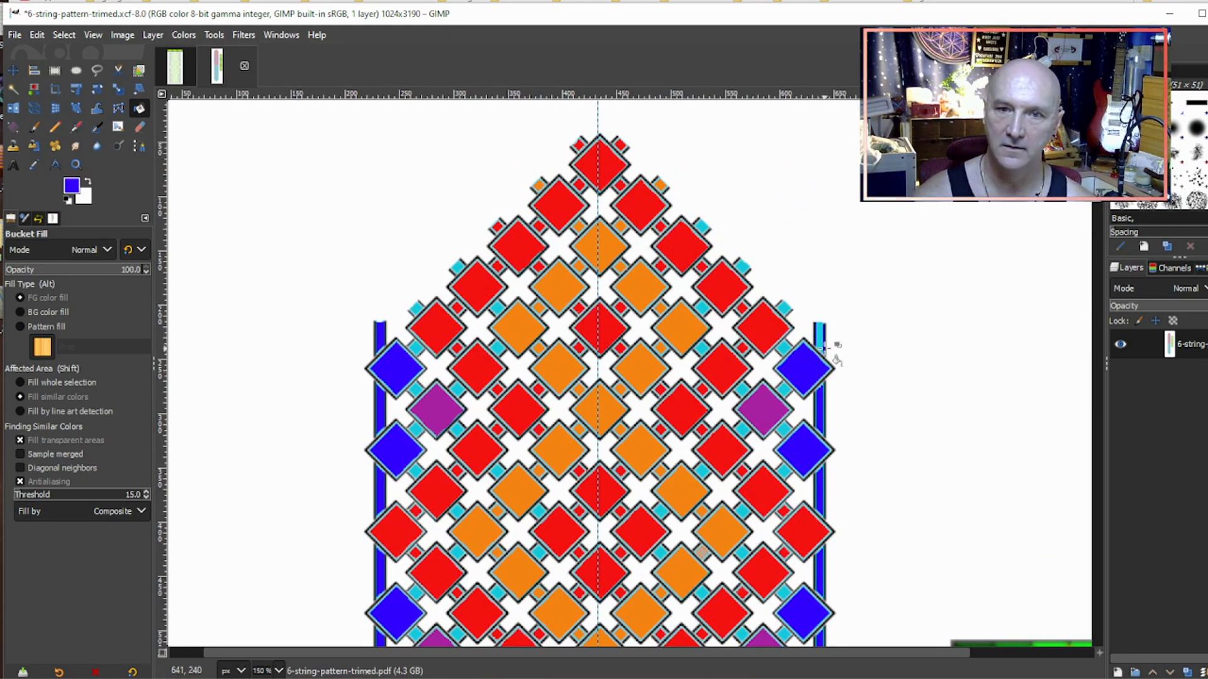
{"action": "left_click", "coordinate": [820, 335]}
Step: On the upper right slope, fill the fourth diamond's outer connector square purple and the third diamond's red, using sampled colours
{"action": "left_click", "coordinate": [763, 407], "text": "ctrl"}
{"action": "left_click", "coordinate": [742, 266]}
{"action": "left_click", "coordinate": [687, 246], "text": "ctrl"}
{"action": "left_click", "coordinate": [700, 225]}
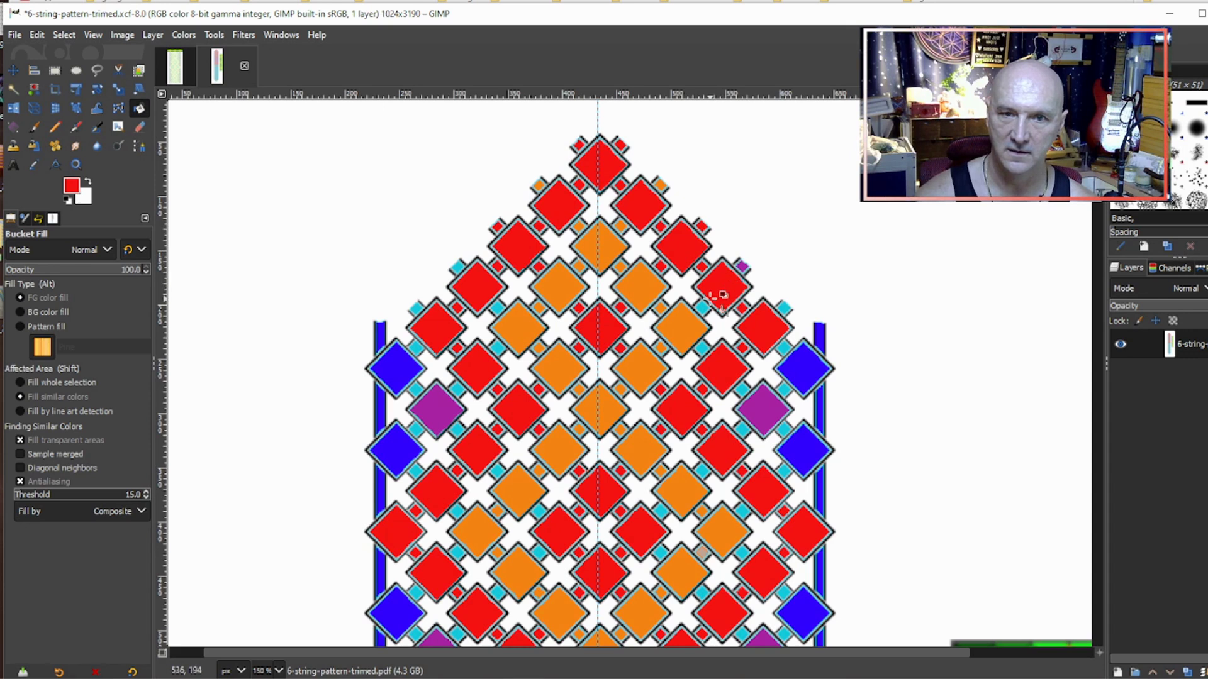
Step: Sample the purple diamond colour and fill the connector squares along the purple string's path down the right half
{"action": "left_click", "coordinate": [762, 408], "text": "ctrl"}
{"action": "left_click", "coordinate": [702, 308]}
{"action": "left_click", "coordinate": [702, 348]}
{"action": "left_click", "coordinate": [742, 389]}
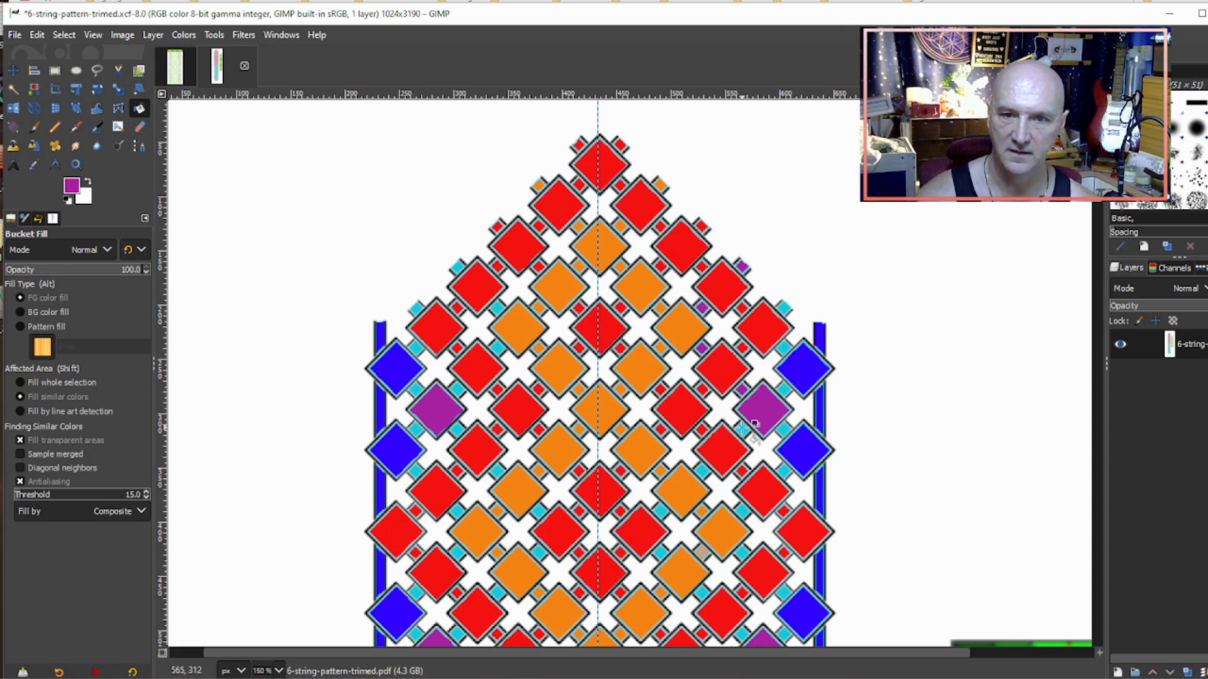
{"action": "left_click", "coordinate": [742, 430]}
{"action": "left_click", "coordinate": [702, 471]}
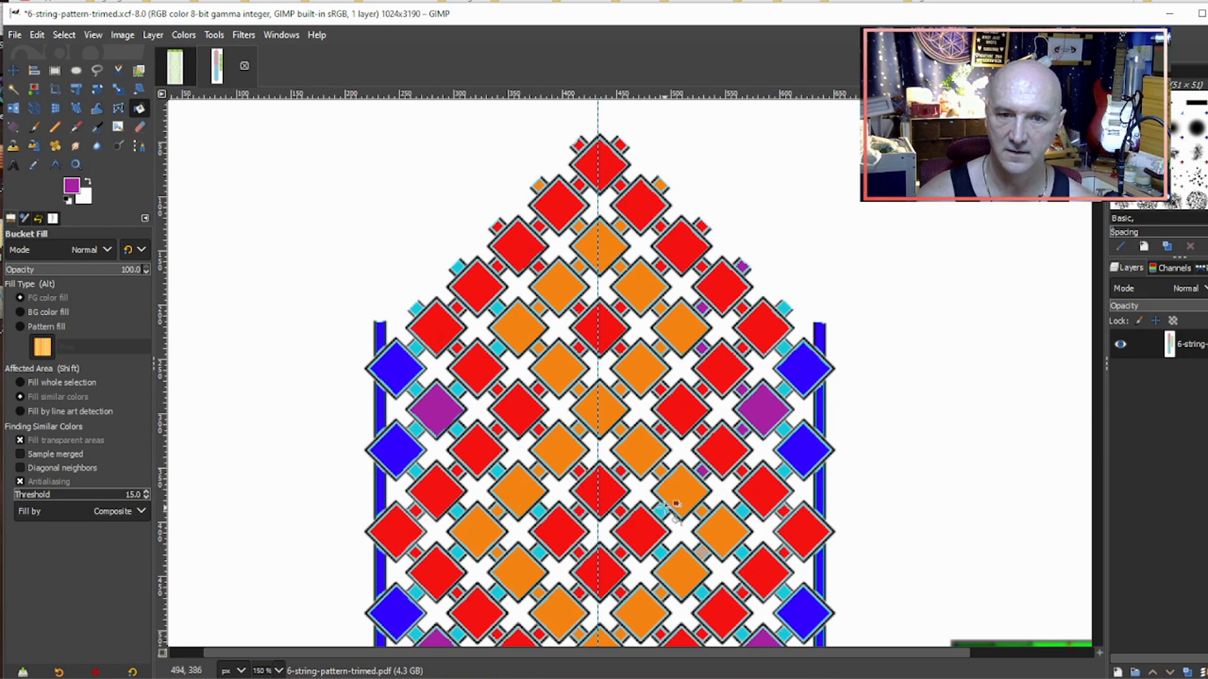
{"action": "scroll", "coordinate": [715, 491], "scroll_direction": "down", "scroll_amount": 4}
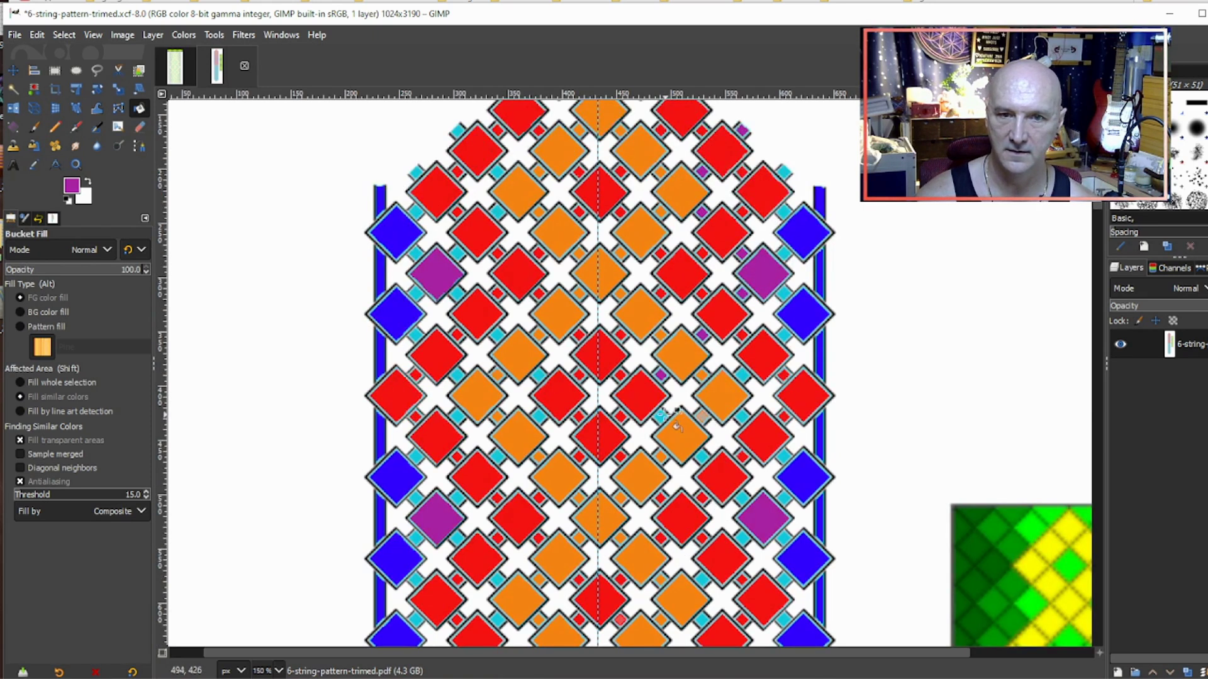
{"action": "left_click", "coordinate": [701, 456]}
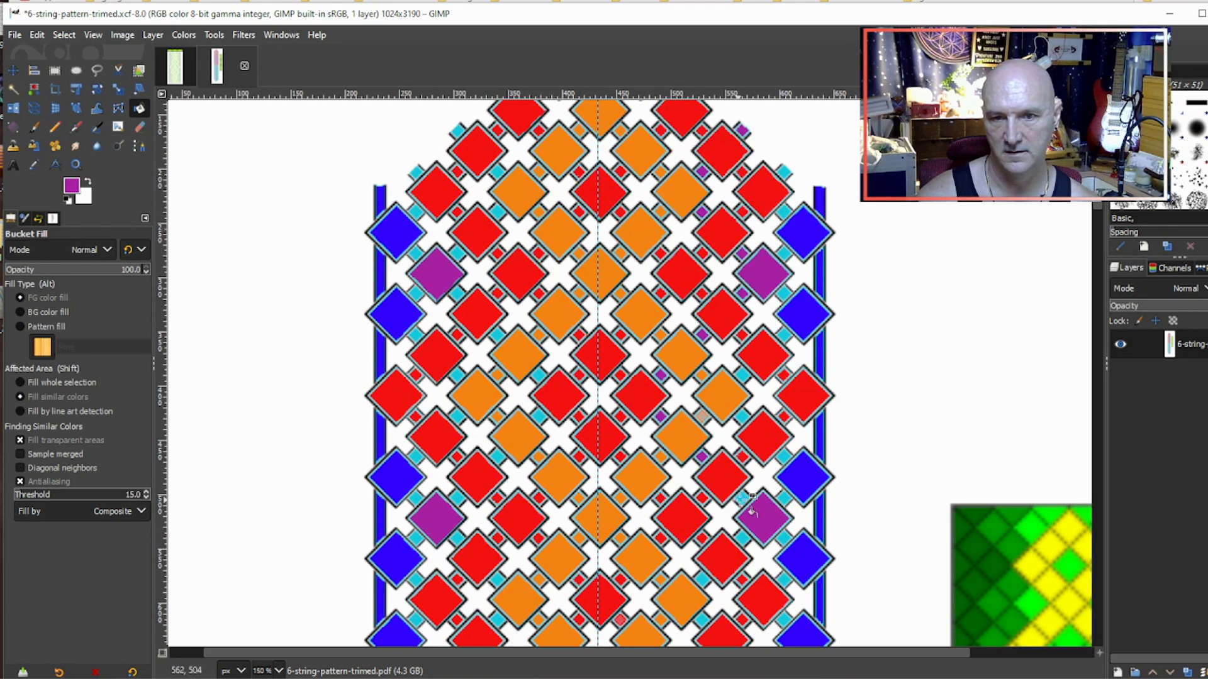
{"action": "left_click", "coordinate": [742, 538]}
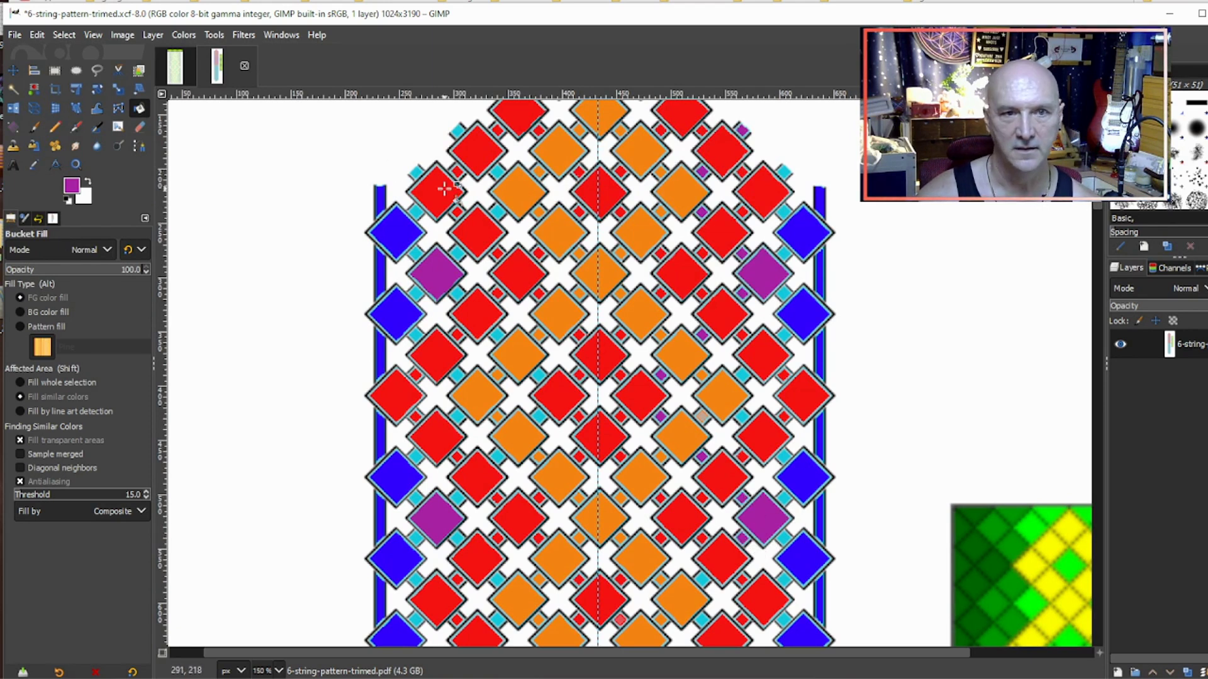
Step: Fill the connector squares along the purple string's path down the upper left half purple, mirroring the right half
{"action": "left_click", "coordinate": [458, 132]}
{"action": "left_click", "coordinate": [497, 171]}
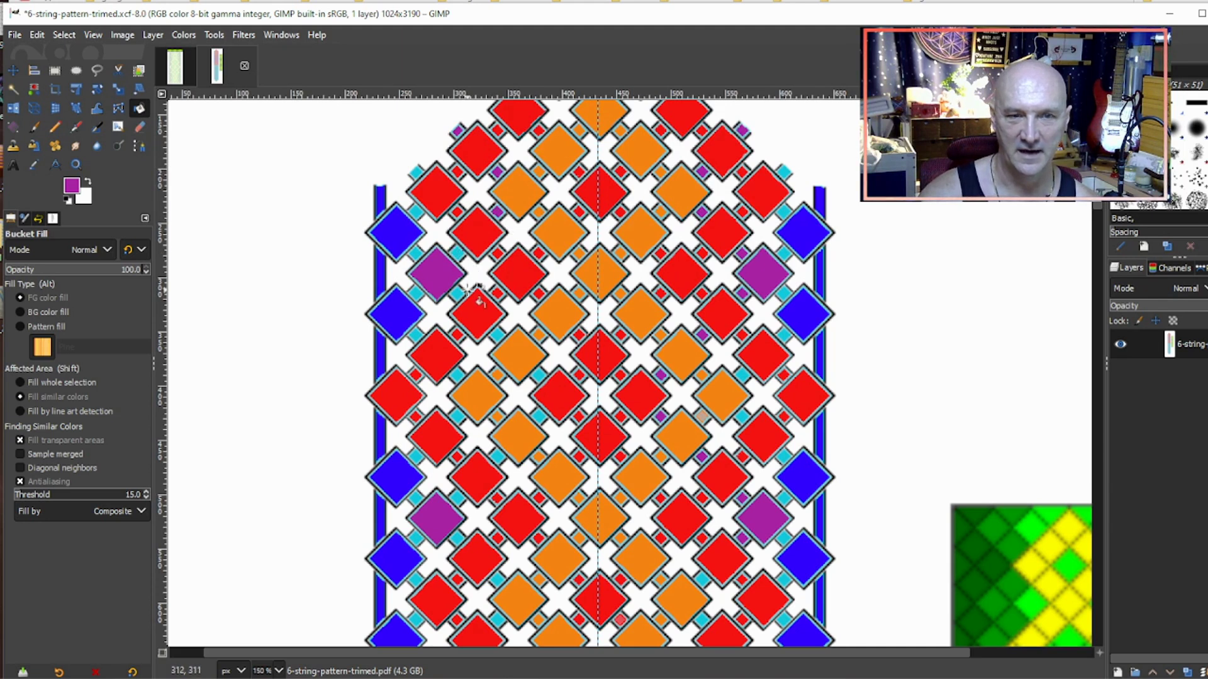
{"action": "left_click", "coordinate": [460, 253]}
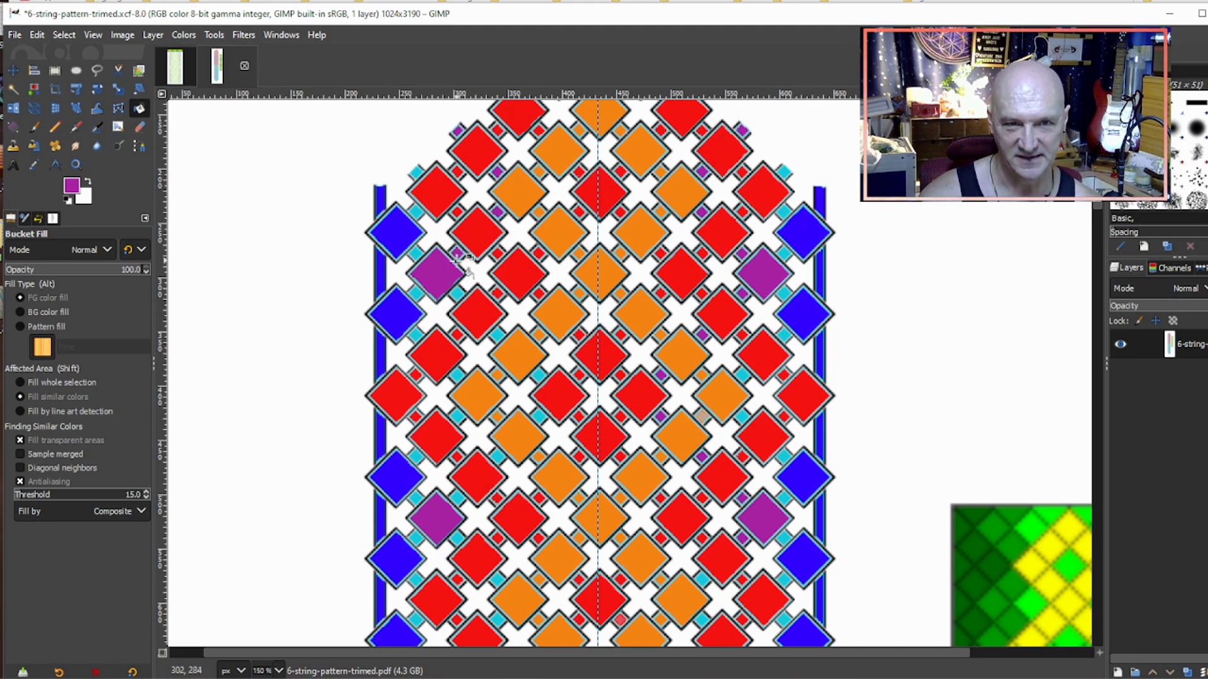
{"action": "left_click", "coordinate": [459, 292]}
{"action": "left_click", "coordinate": [498, 336]}
{"action": "left_click", "coordinate": [539, 376]}
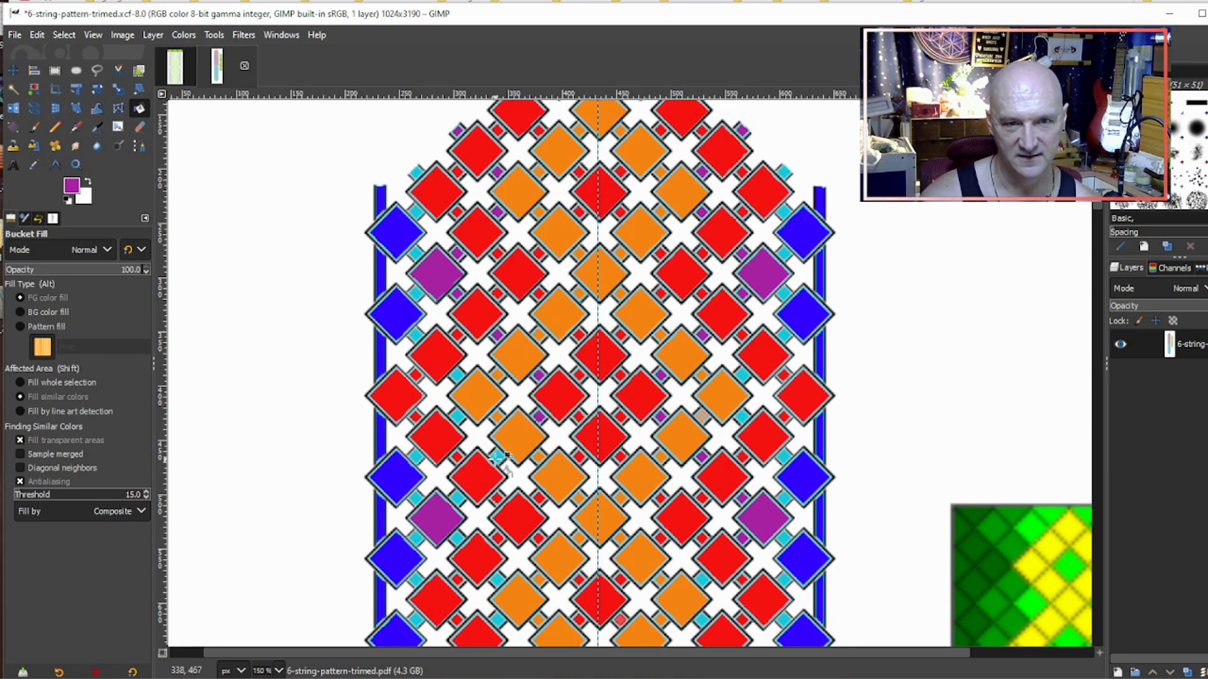
Step: Fill the connector squares beside the second group of blue edge diamonds purple on both sides, resampling the purple from a diamond
{"action": "scroll", "coordinate": [440, 403], "scroll_direction": "down", "scroll_amount": 5}
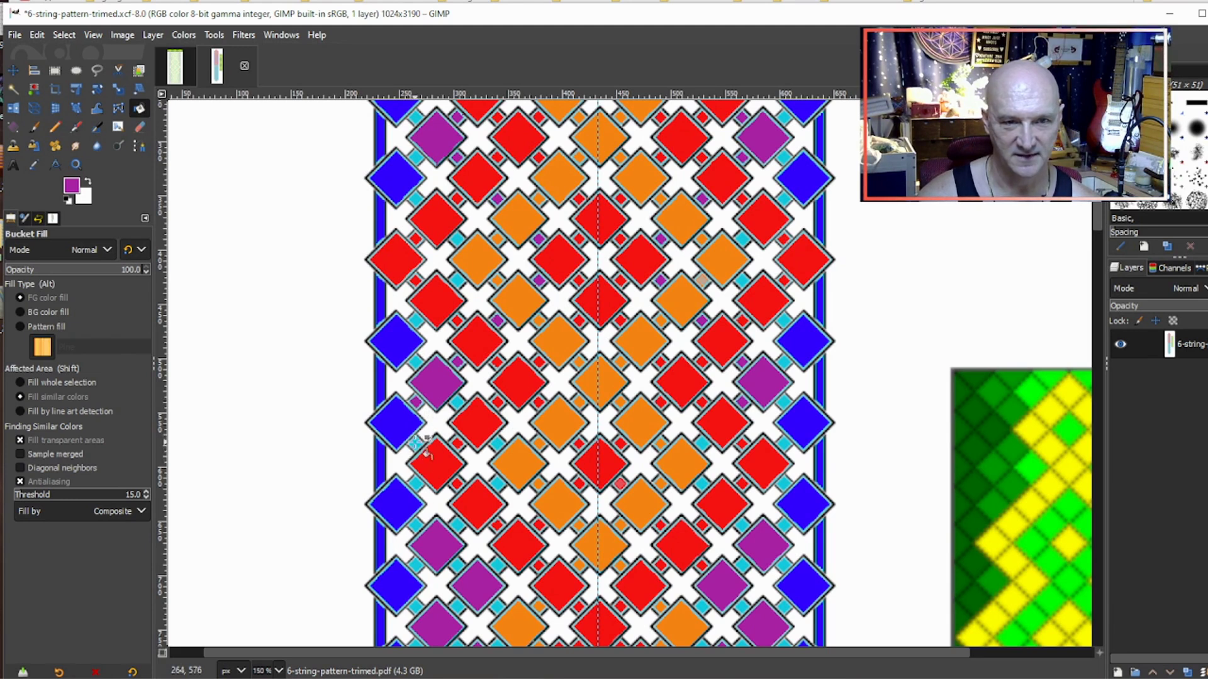
{"action": "left_click", "coordinate": [416, 483]}
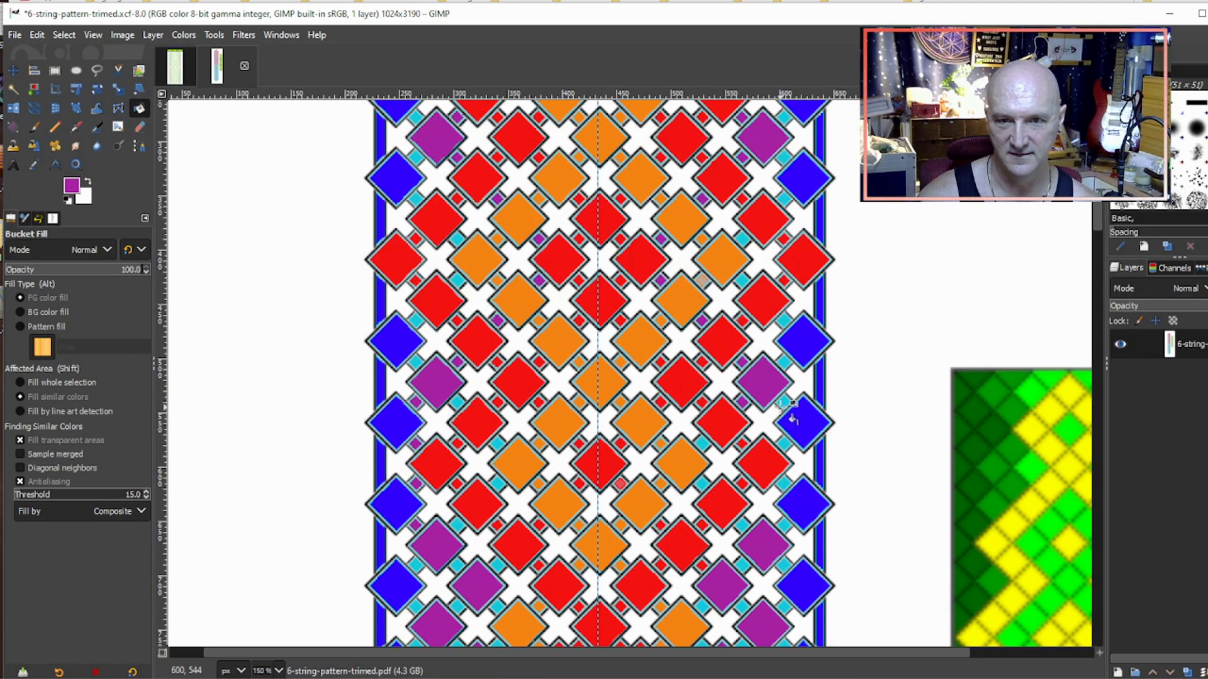
{"action": "key", "text": "ctrl"}
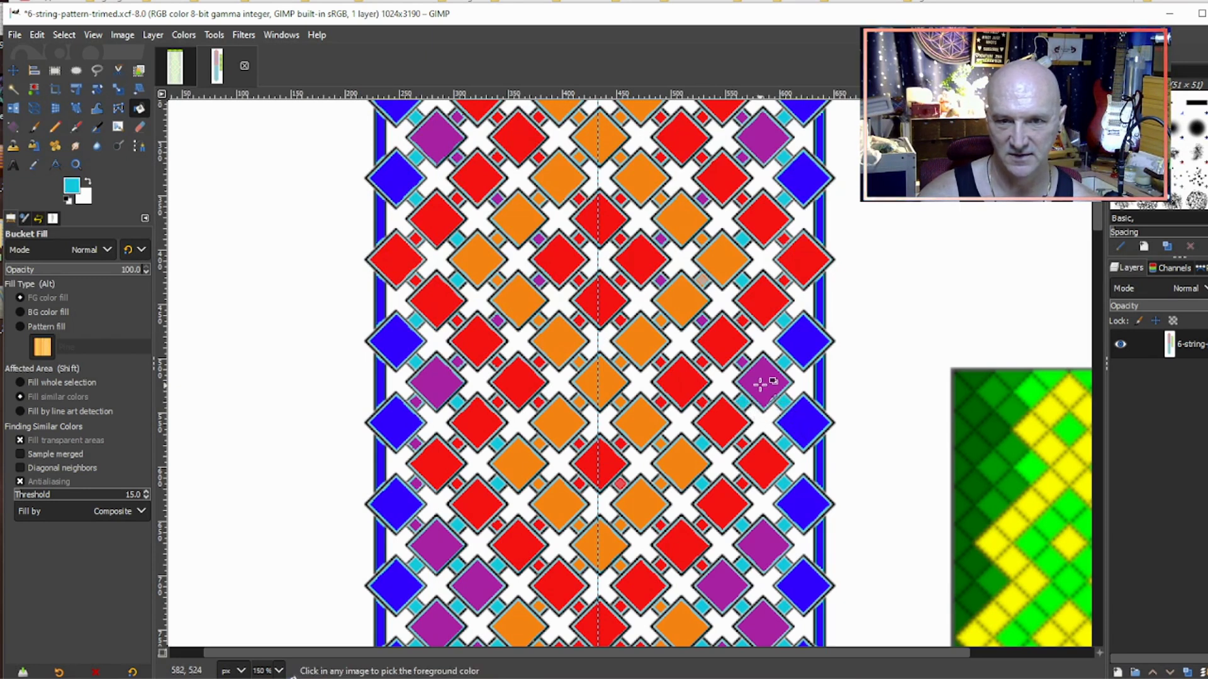
{"action": "left_click", "coordinate": [763, 385], "text": "ctrl"}
{"action": "left_click", "coordinate": [783, 402]}
{"action": "left_click", "coordinate": [784, 444]}
{"action": "left_click", "coordinate": [784, 483]}
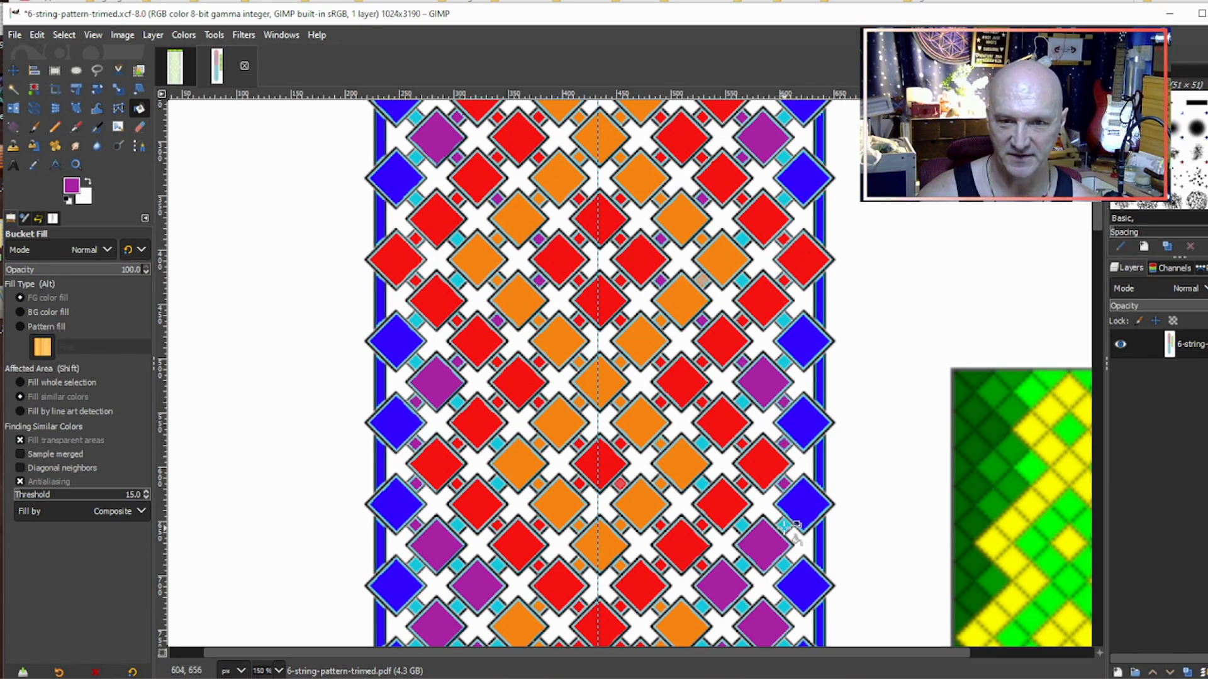
Step: Fill the connector squares along the purple string's path through the middle section purple on both halves
{"action": "scroll", "coordinate": [787, 397], "scroll_direction": "down", "scroll_amount": 5}
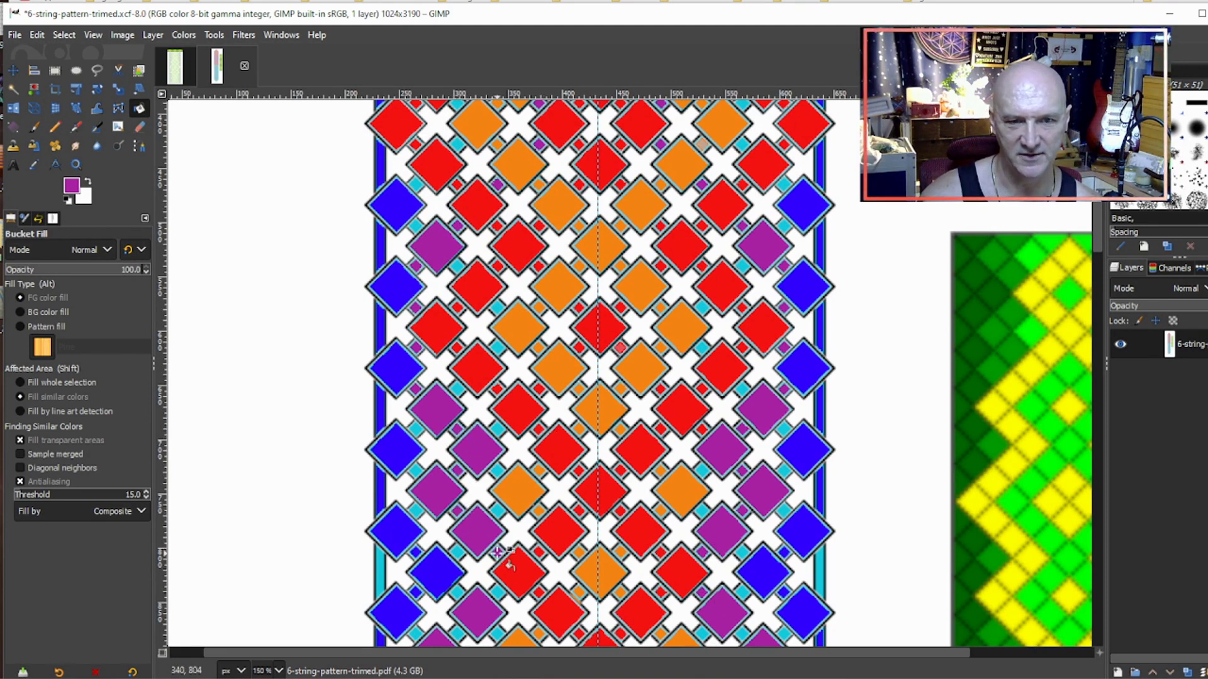
{"action": "scroll", "coordinate": [498, 551], "scroll_direction": "down", "scroll_amount": 3}
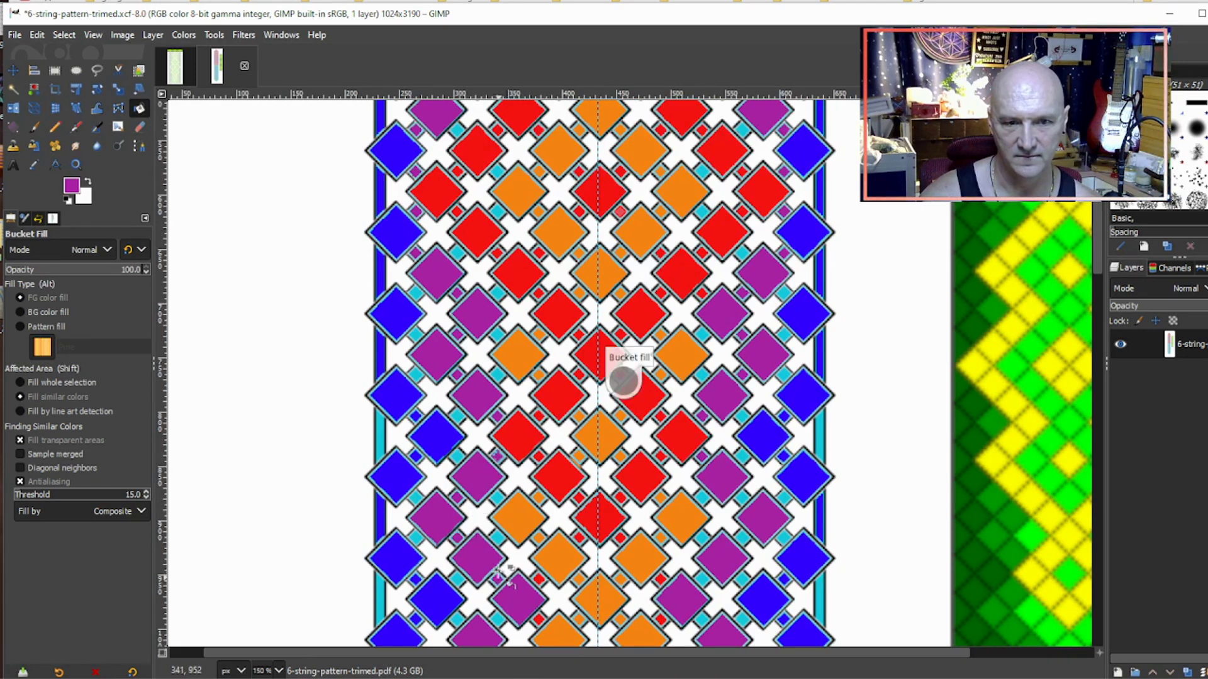
{"action": "scroll", "coordinate": [500, 575], "scroll_direction": "down", "scroll_amount": 3}
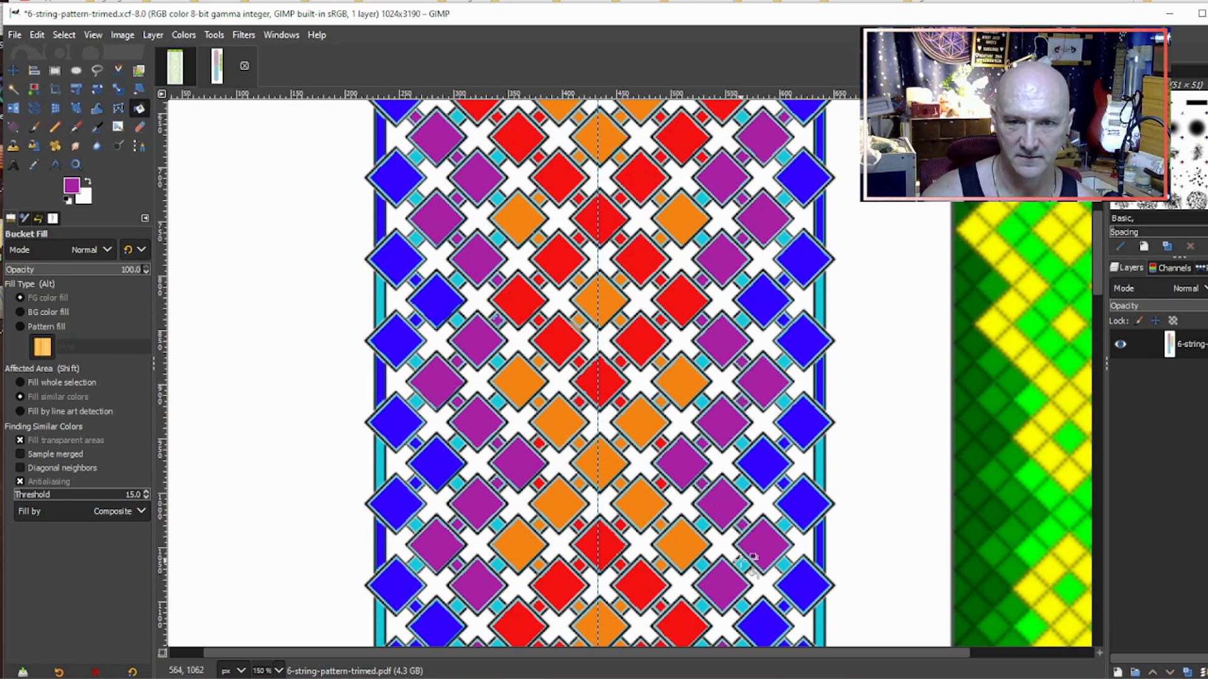
{"action": "scroll", "coordinate": [746, 434], "scroll_direction": "down", "scroll_amount": 3}
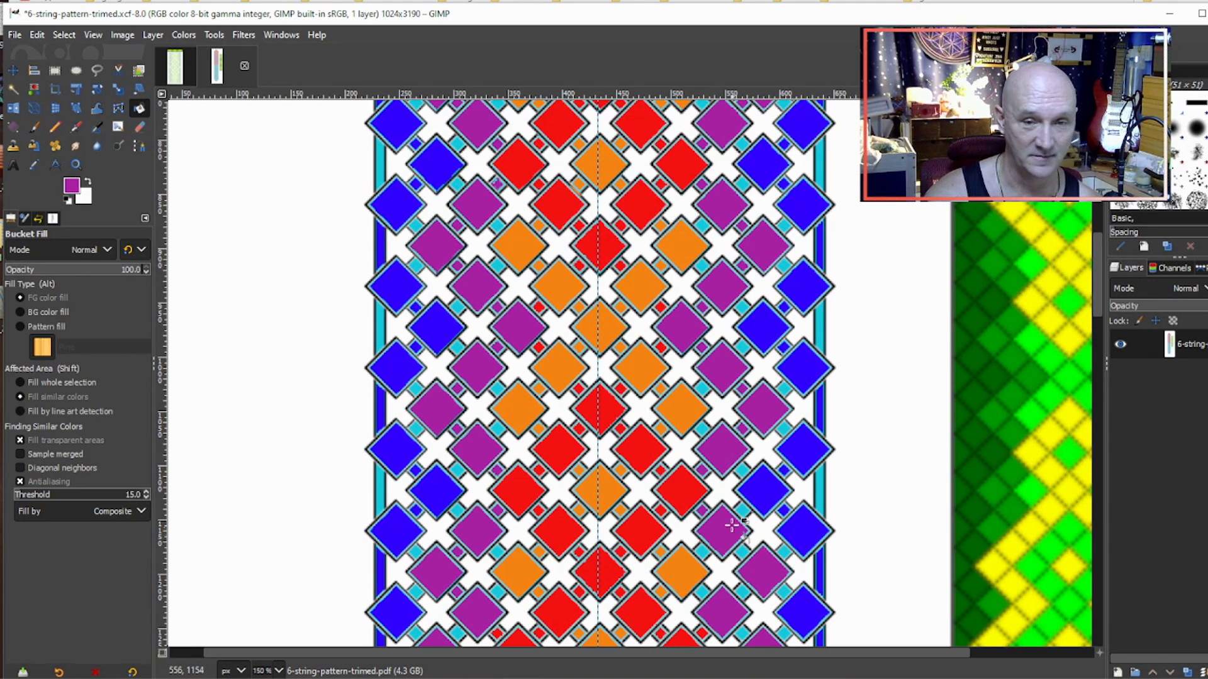
{"action": "scroll", "coordinate": [741, 464], "scroll_direction": "down", "scroll_amount": 3}
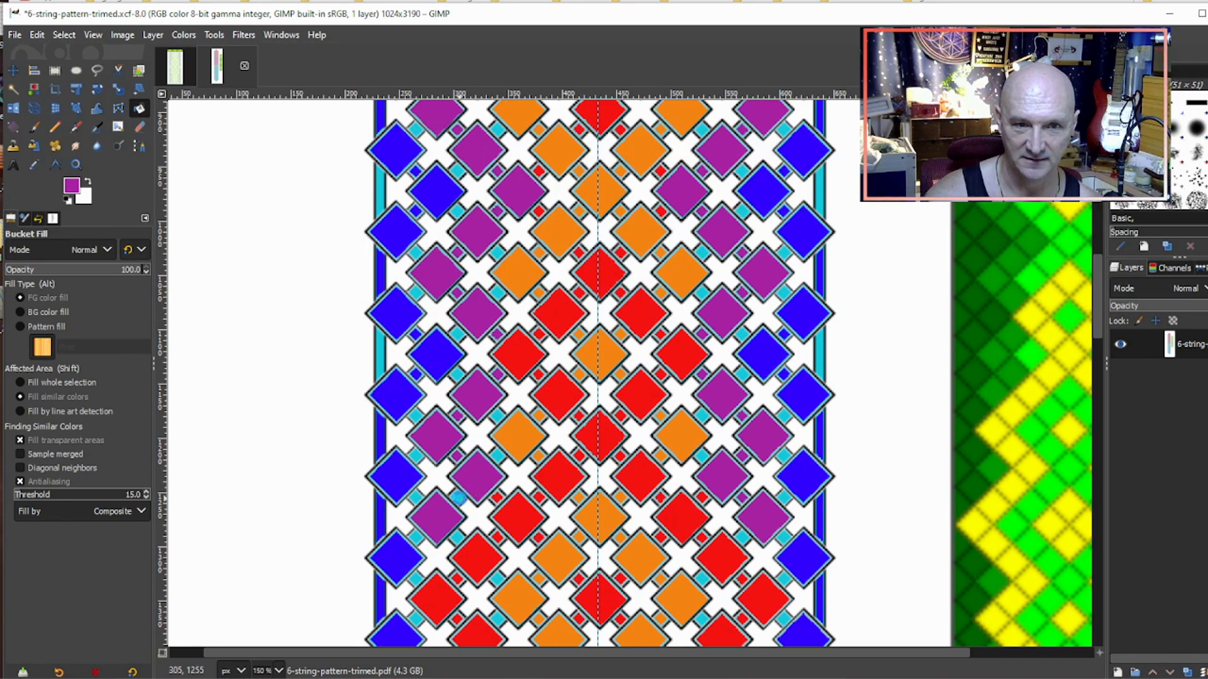
{"action": "scroll", "coordinate": [473, 490], "scroll_direction": "down", "scroll_amount": 3}
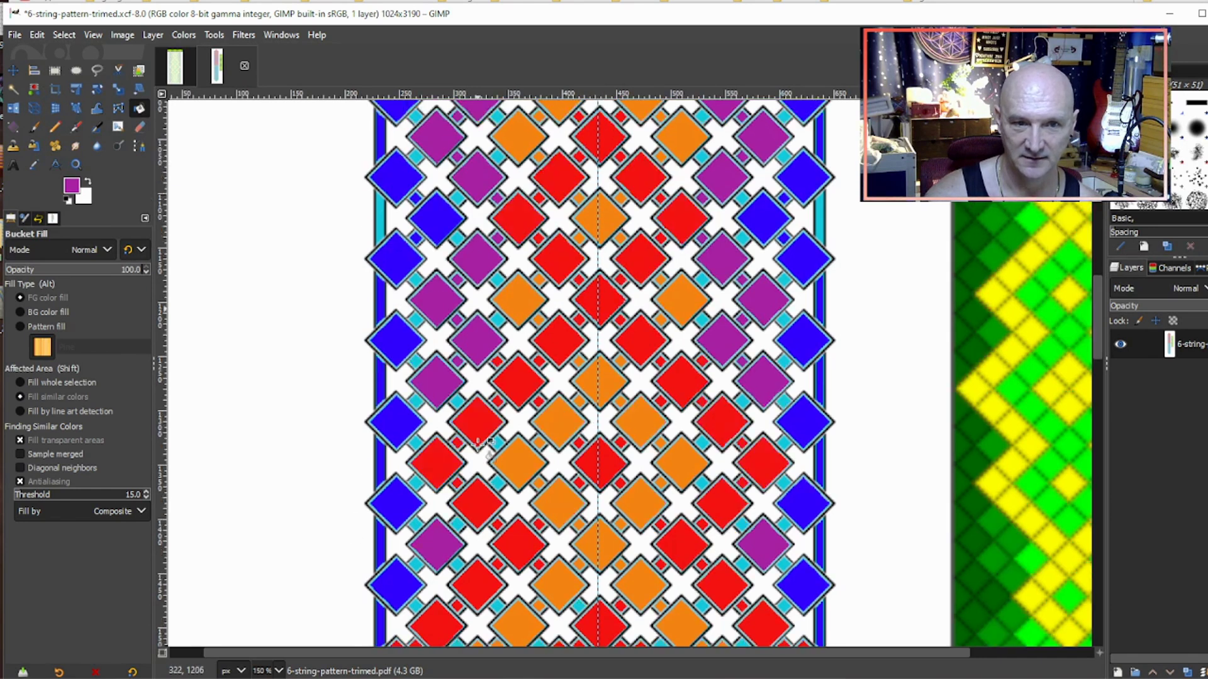
Step: Fill the inner connector squares beside the lower blue edge diamonds purple on both sides
{"action": "left_click", "coordinate": [415, 401]}
{"action": "left_click", "coordinate": [415, 443]}
{"action": "left_click", "coordinate": [415, 482]}
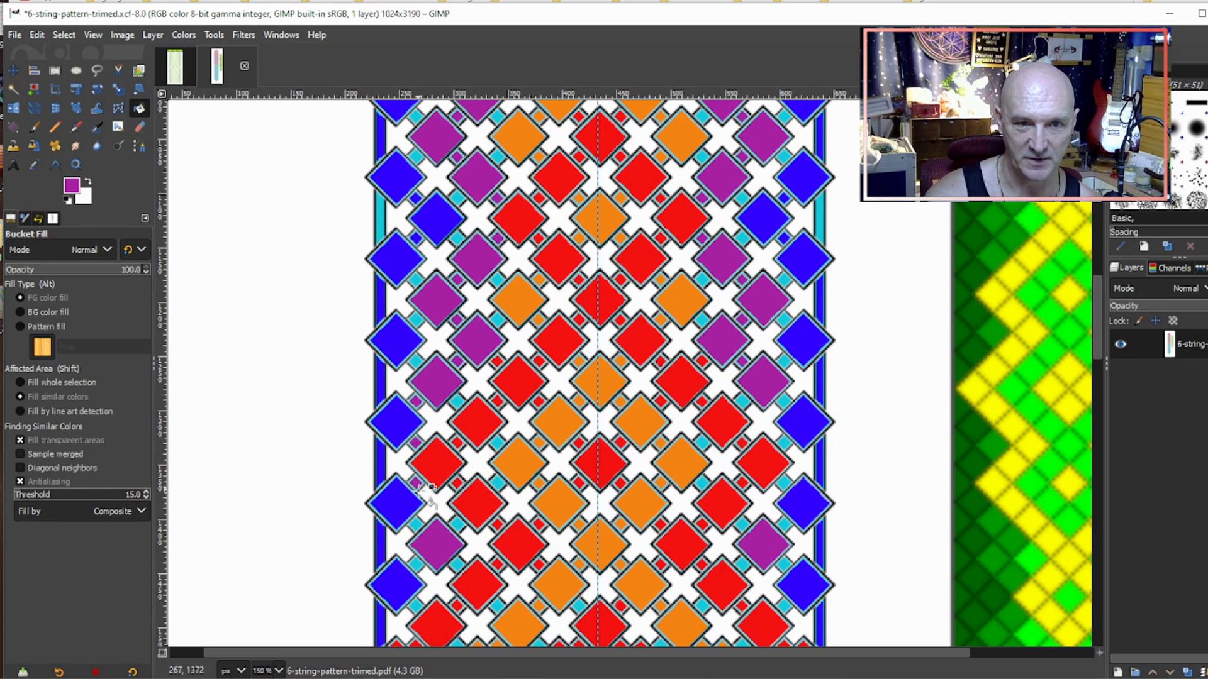
{"action": "left_click", "coordinate": [783, 401]}
{"action": "left_click", "coordinate": [784, 481]}
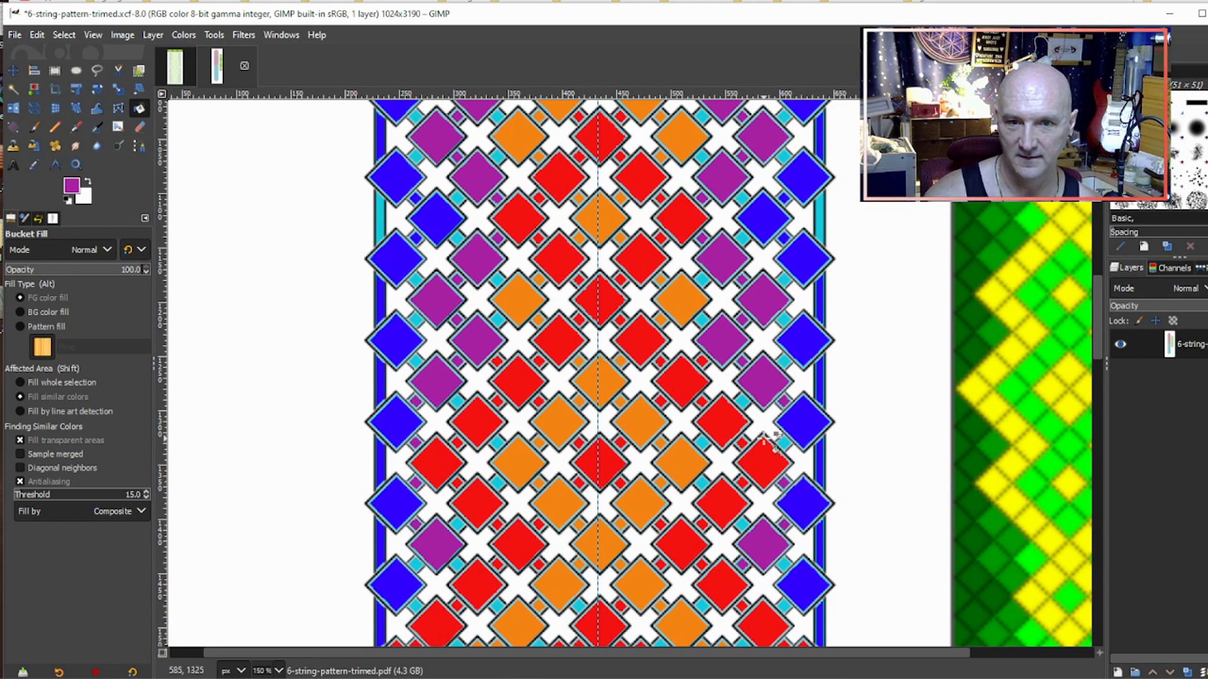
Step: Fill the connector squares on the purple string's path just above the horizontal guide purple in both halves
{"action": "scroll", "coordinate": [752, 560], "scroll_direction": "down", "scroll_amount": 5}
{"action": "left_click", "coordinate": [702, 334]}
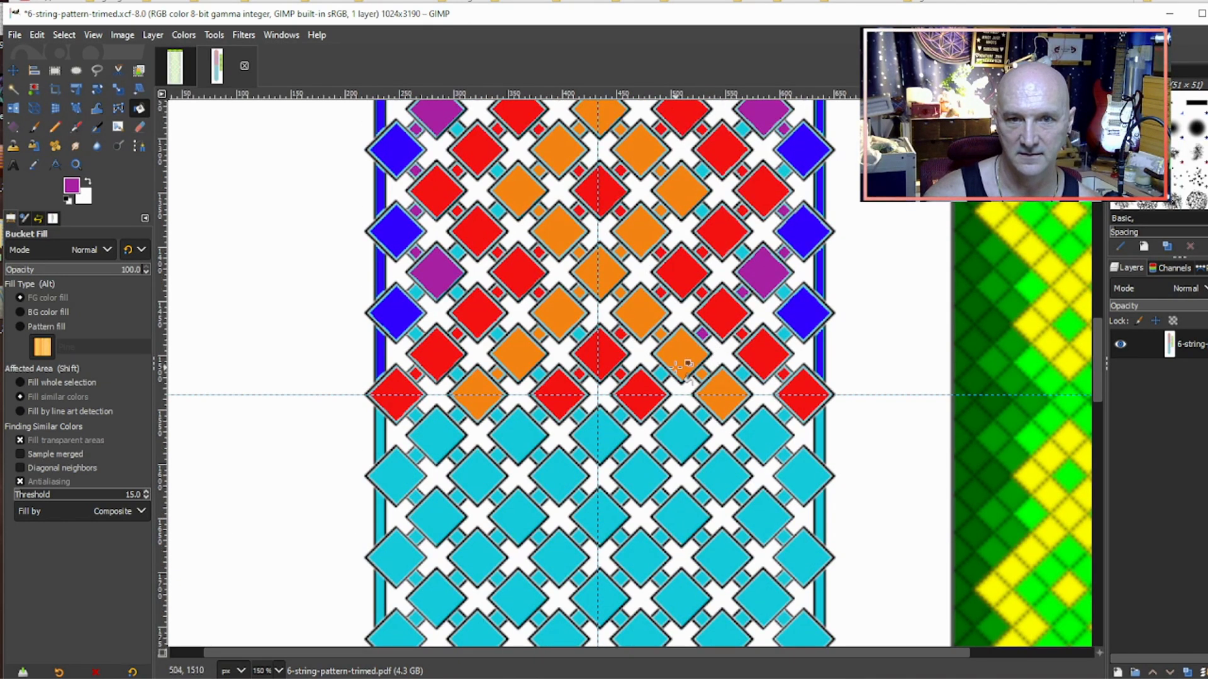
{"action": "left_click", "coordinate": [457, 293]}
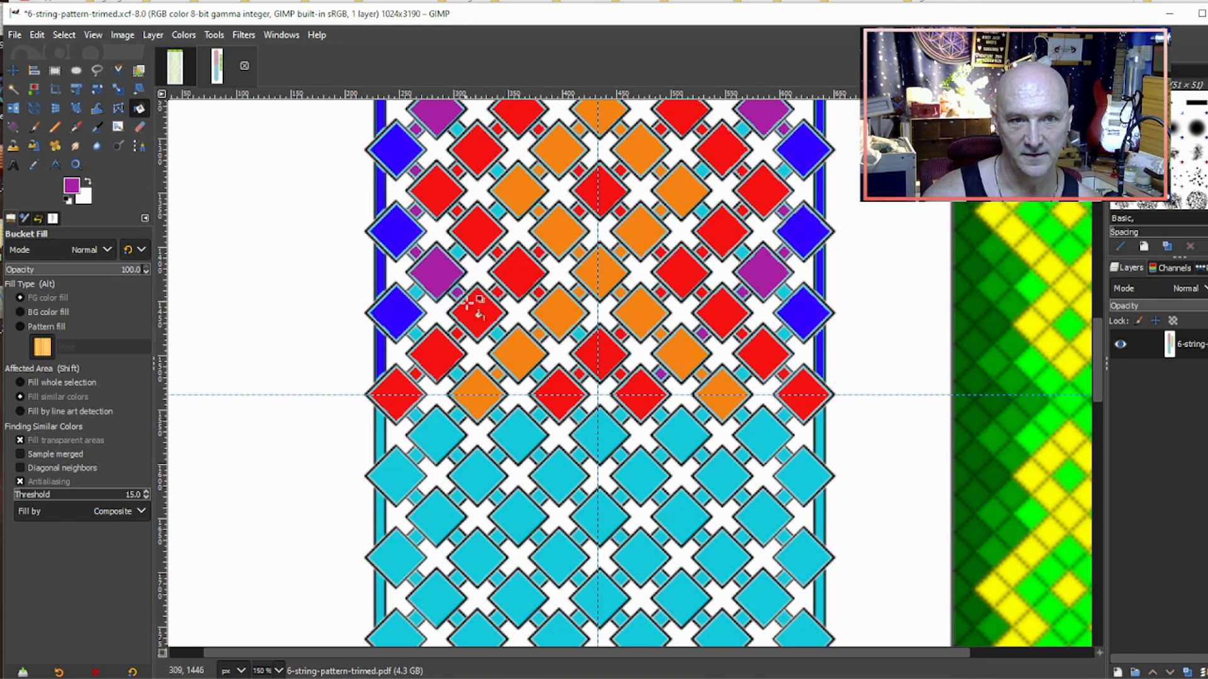
{"action": "left_click", "coordinate": [539, 373]}
Step: Sample the red of a diamond and fill the cyan connector squares on the red string's path, working back up the band
{"action": "left_click", "coordinate": [522, 272], "text": "ctrl"}
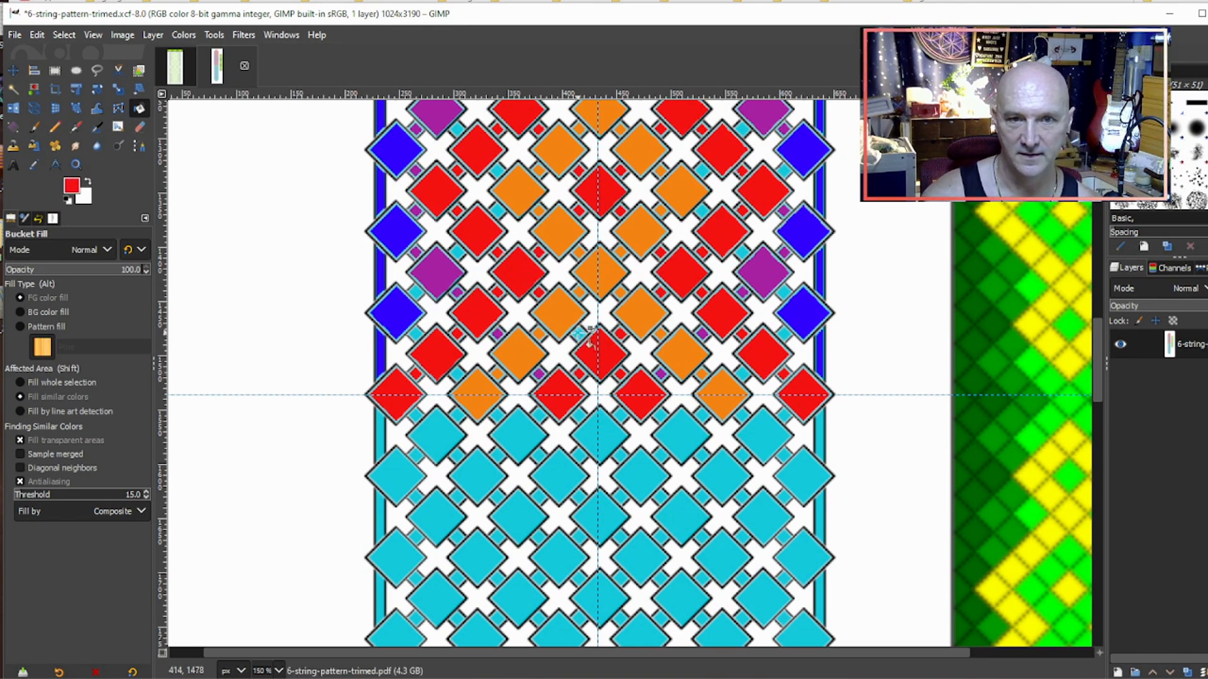
{"action": "scroll", "coordinate": [726, 434], "scroll_direction": "up", "scroll_amount": 5}
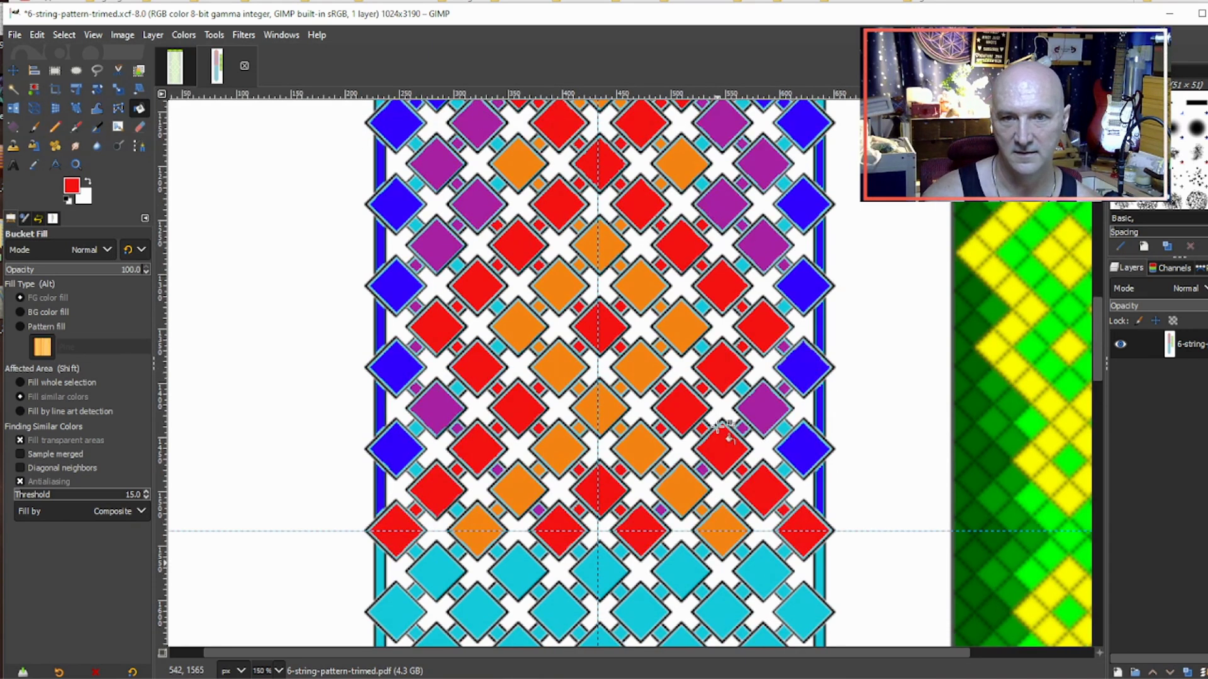
{"action": "scroll", "coordinate": [726, 432], "scroll_direction": "up", "scroll_amount": 5}
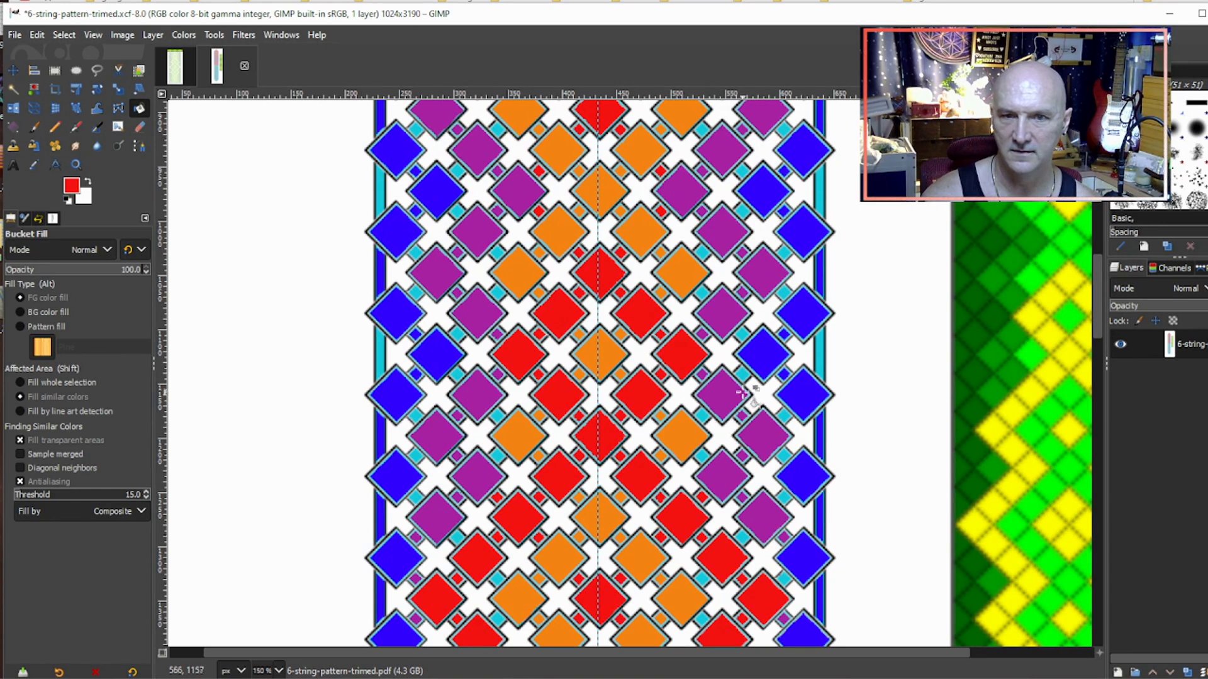
{"action": "scroll", "coordinate": [740, 393], "scroll_direction": "down", "scroll_amount": 5}
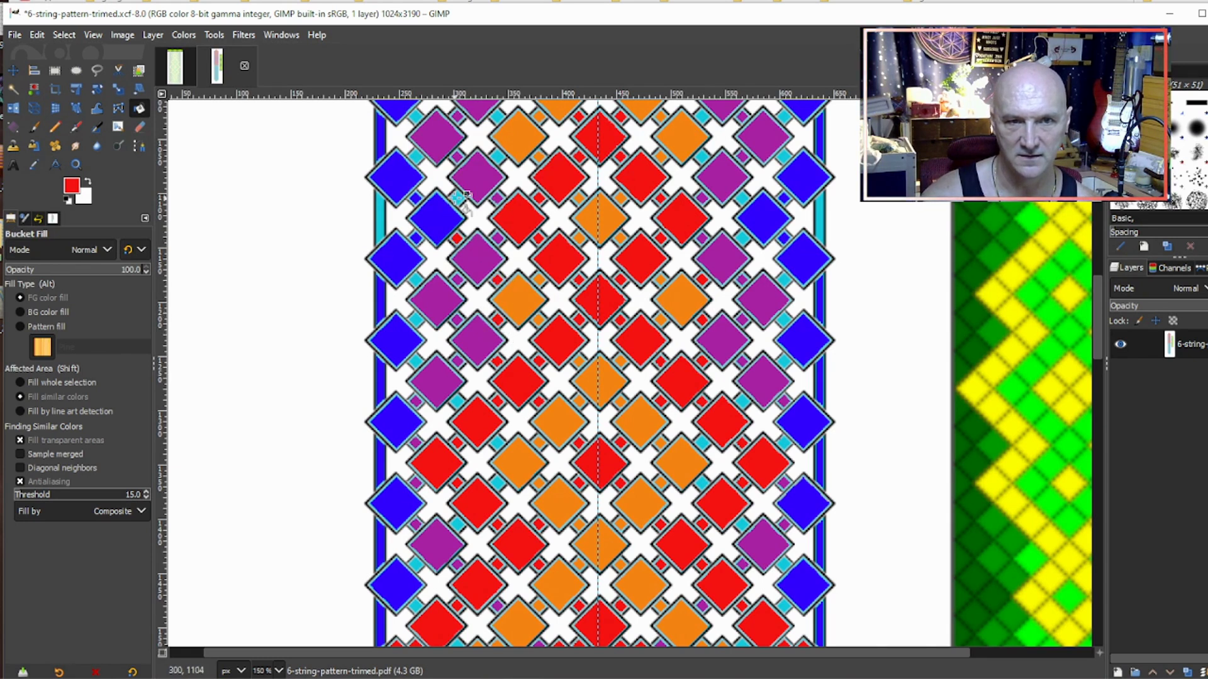
{"action": "scroll", "coordinate": [497, 255], "scroll_direction": "up", "scroll_amount": 5}
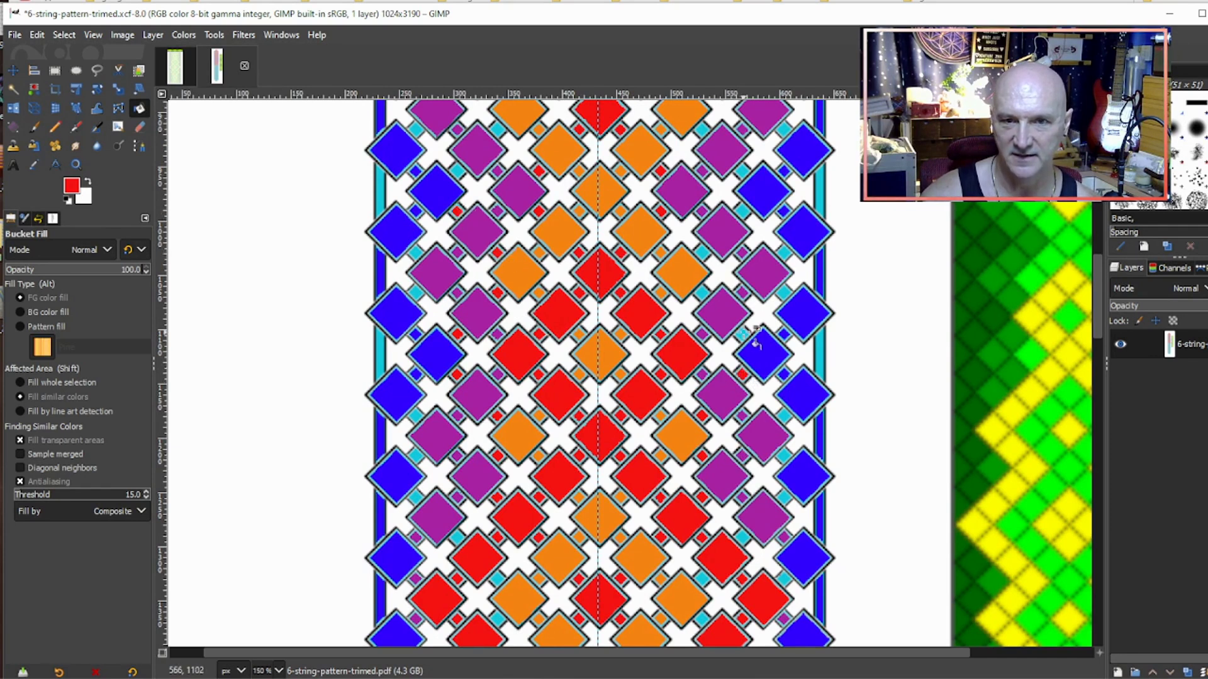
{"action": "scroll", "coordinate": [745, 363], "scroll_direction": "up", "scroll_amount": 3}
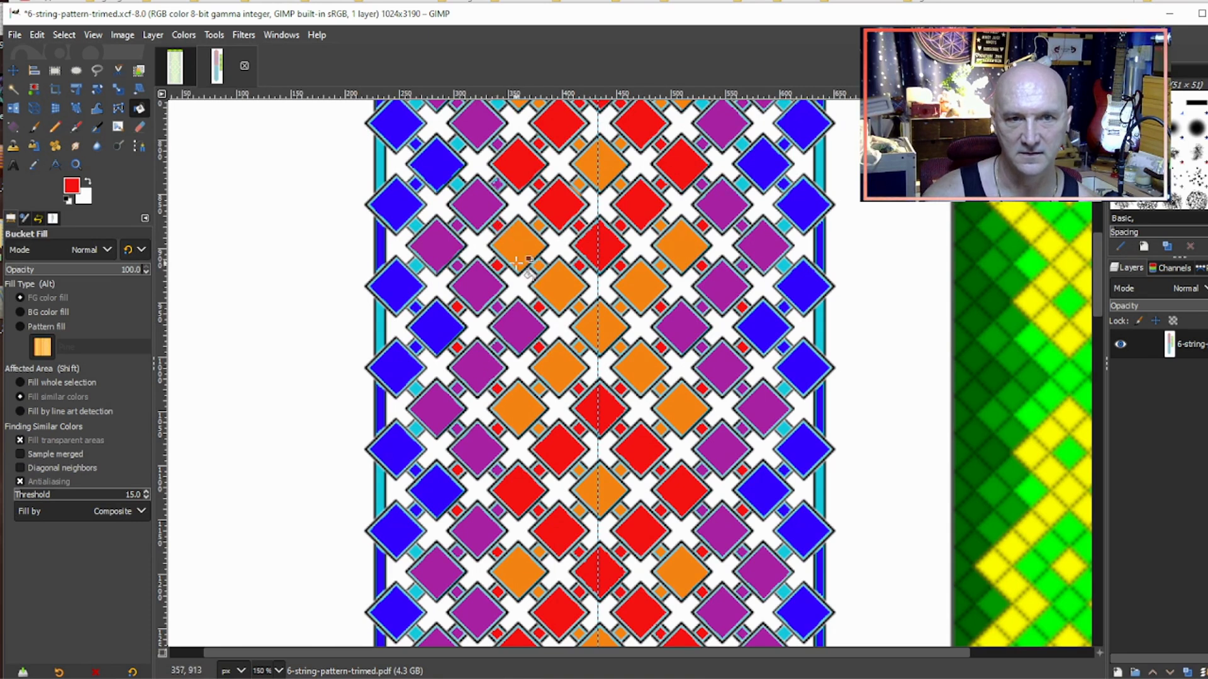
{"action": "scroll", "coordinate": [520, 263], "scroll_direction": "up", "scroll_amount": 3}
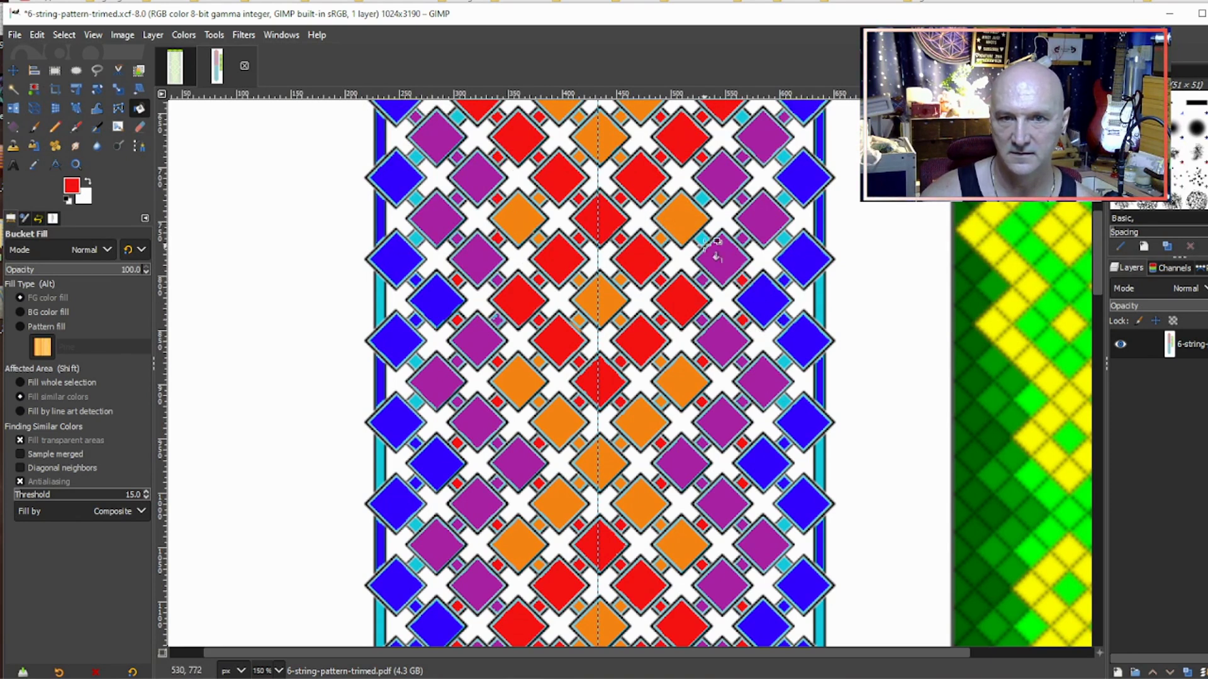
{"action": "scroll", "coordinate": [723, 267], "scroll_direction": "up", "scroll_amount": 4}
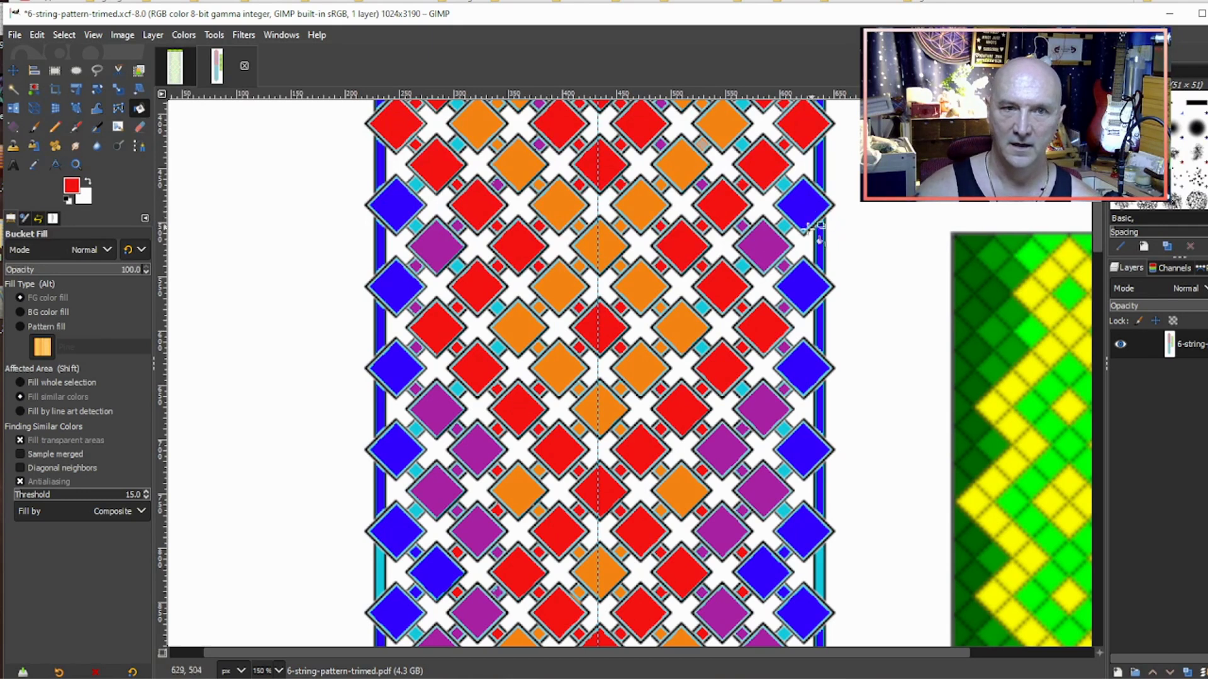
{"action": "scroll", "coordinate": [761, 254], "scroll_direction": "up", "scroll_amount": 5}
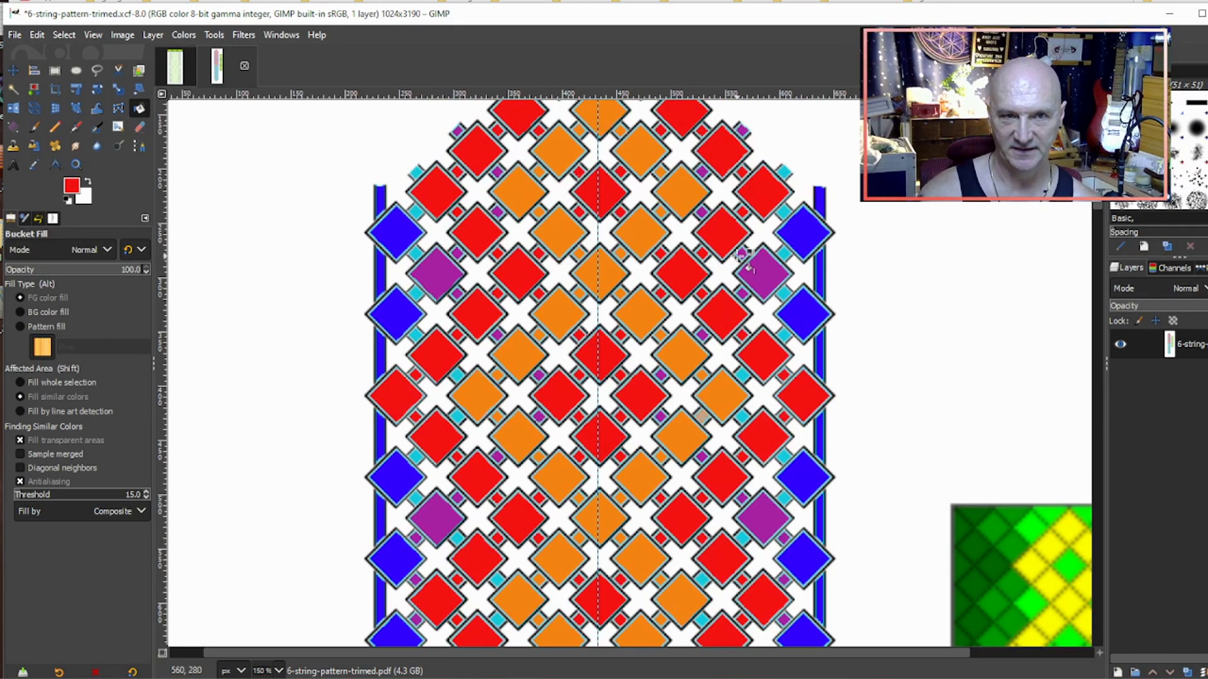
Step: Examine the connector squares along the filled band and compare the string paths with the 62560 source chart
{"action": "scroll", "coordinate": [746, 258], "scroll_direction": "down", "scroll_amount": 5}
{"action": "scroll", "coordinate": [751, 249], "scroll_direction": "down", "scroll_amount": 5}
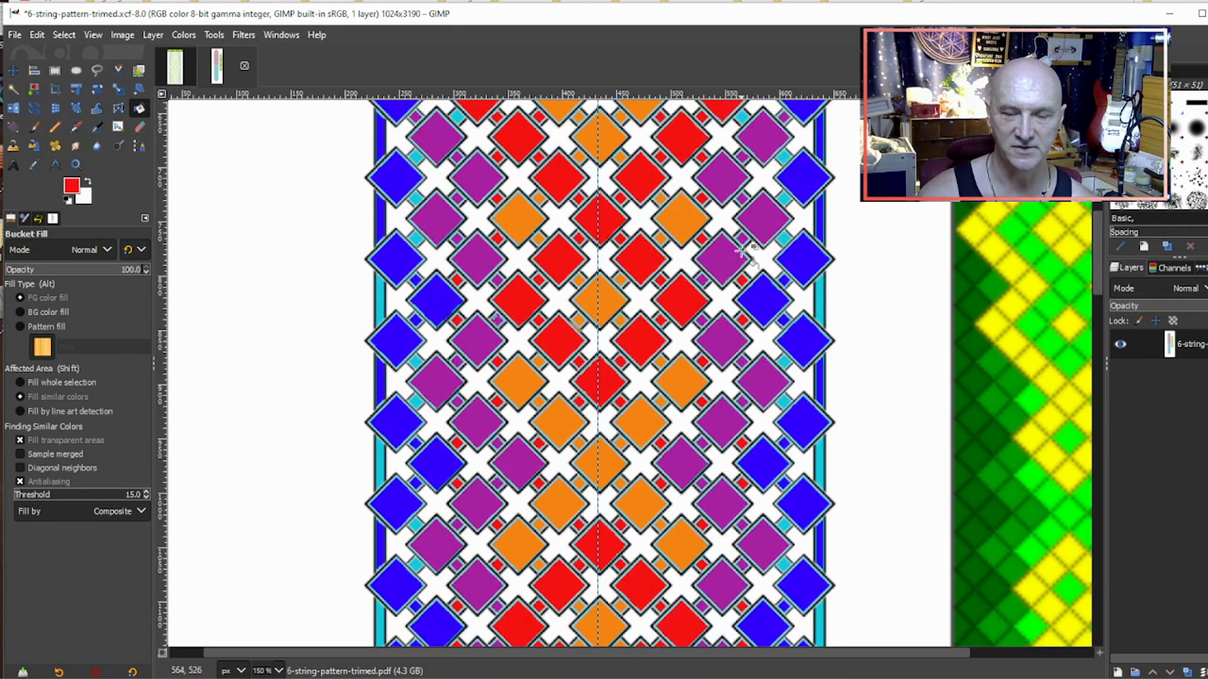
{"action": "scroll", "coordinate": [748, 248], "scroll_direction": "down", "scroll_amount": 5}
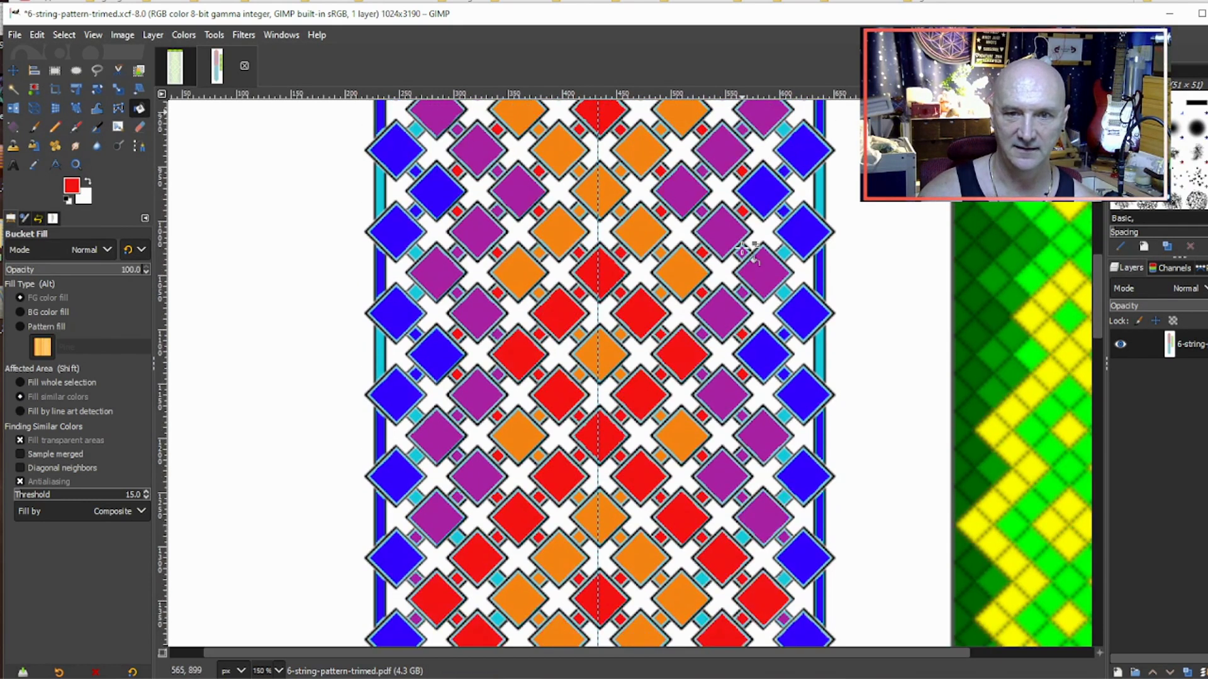
{"action": "scroll", "coordinate": [749, 247], "scroll_direction": "down", "scroll_amount": 5}
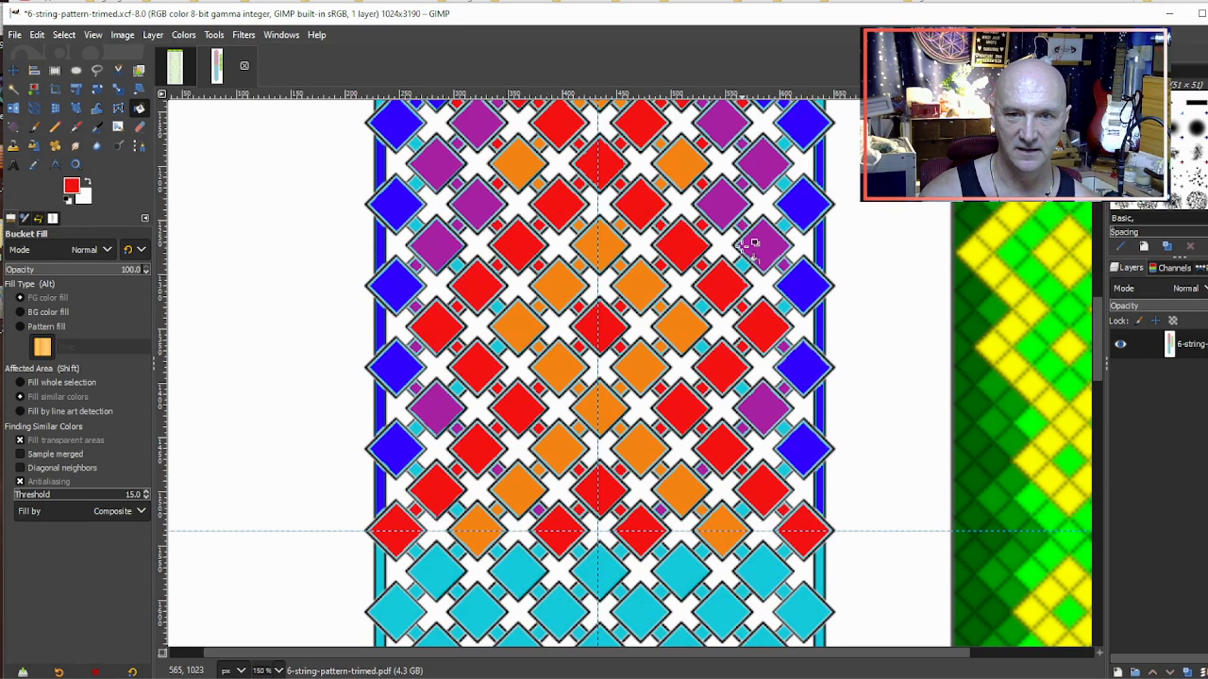
{"action": "scroll", "coordinate": [748, 246], "scroll_direction": "up", "scroll_amount": 15}
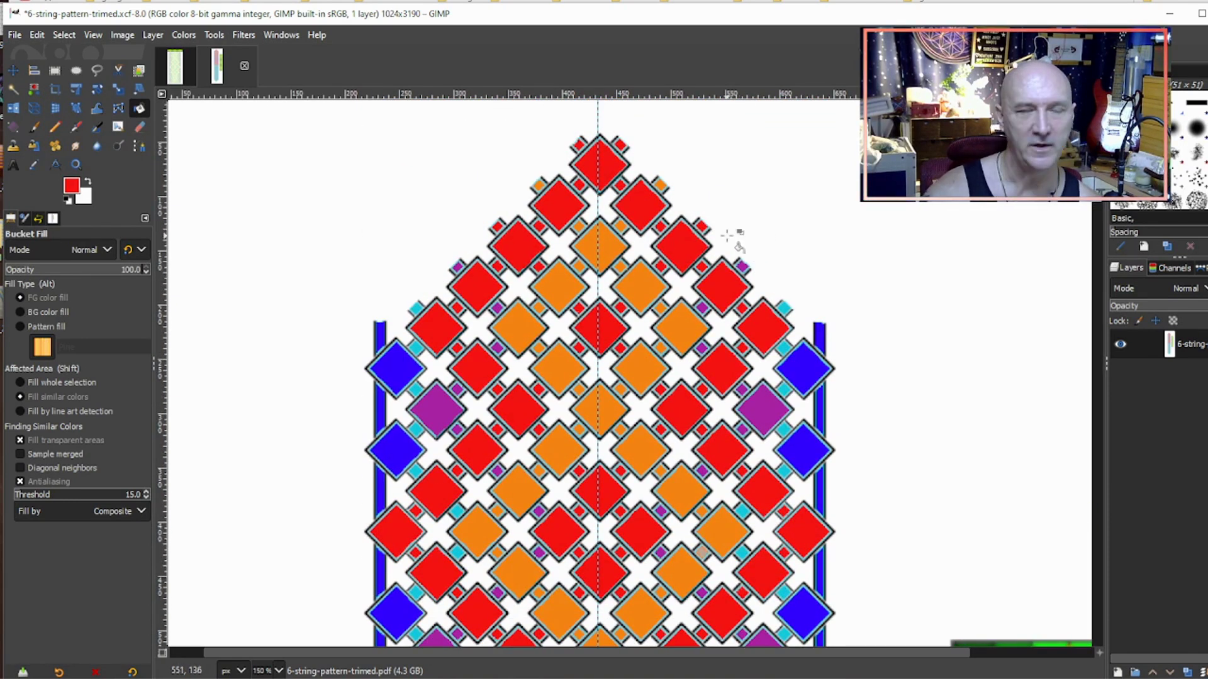
{"action": "left_click", "coordinate": [165, 73]}
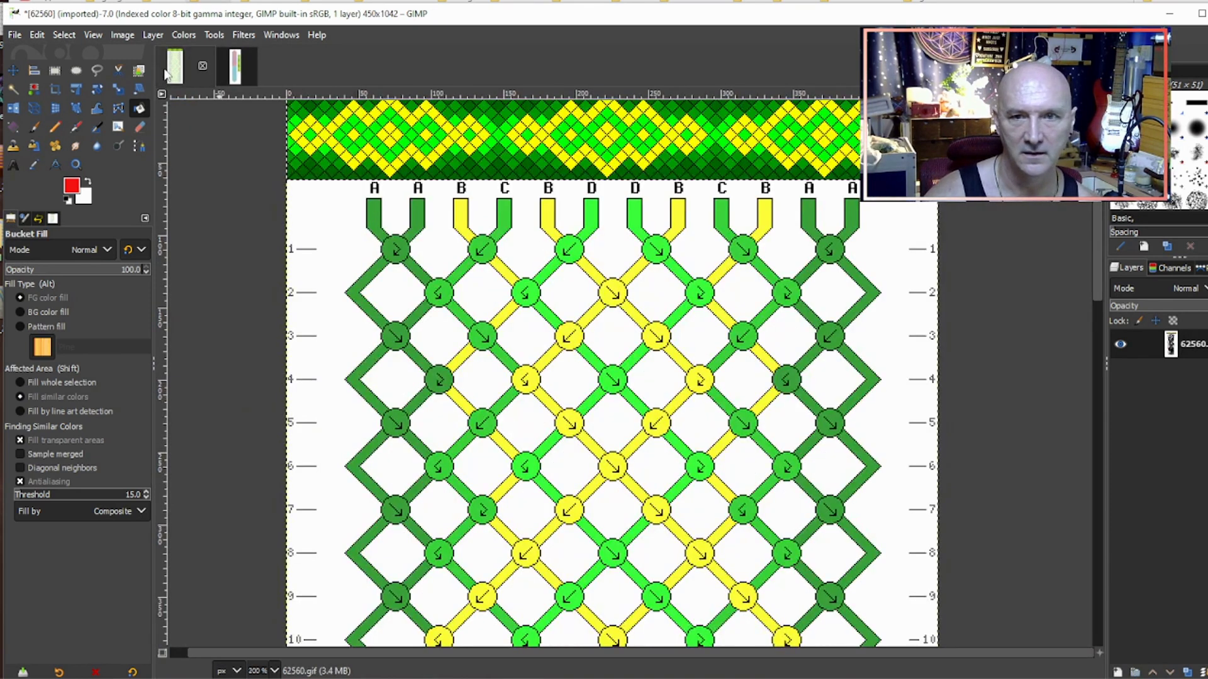
{"action": "scroll", "coordinate": [812, 223], "scroll_direction": "down", "scroll_amount": 3}
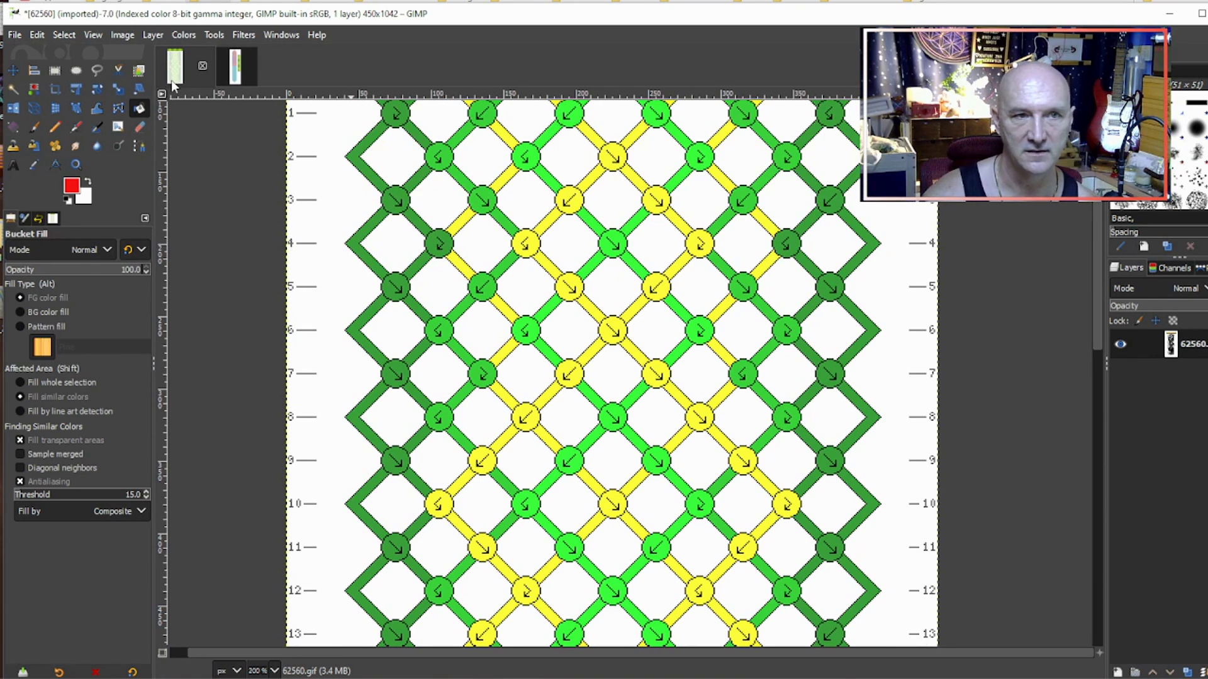
{"action": "left_click", "coordinate": [237, 71]}
{"action": "scroll", "coordinate": [607, 339], "scroll_direction": "up", "scroll_amount": 2, "text": "ctrl"}
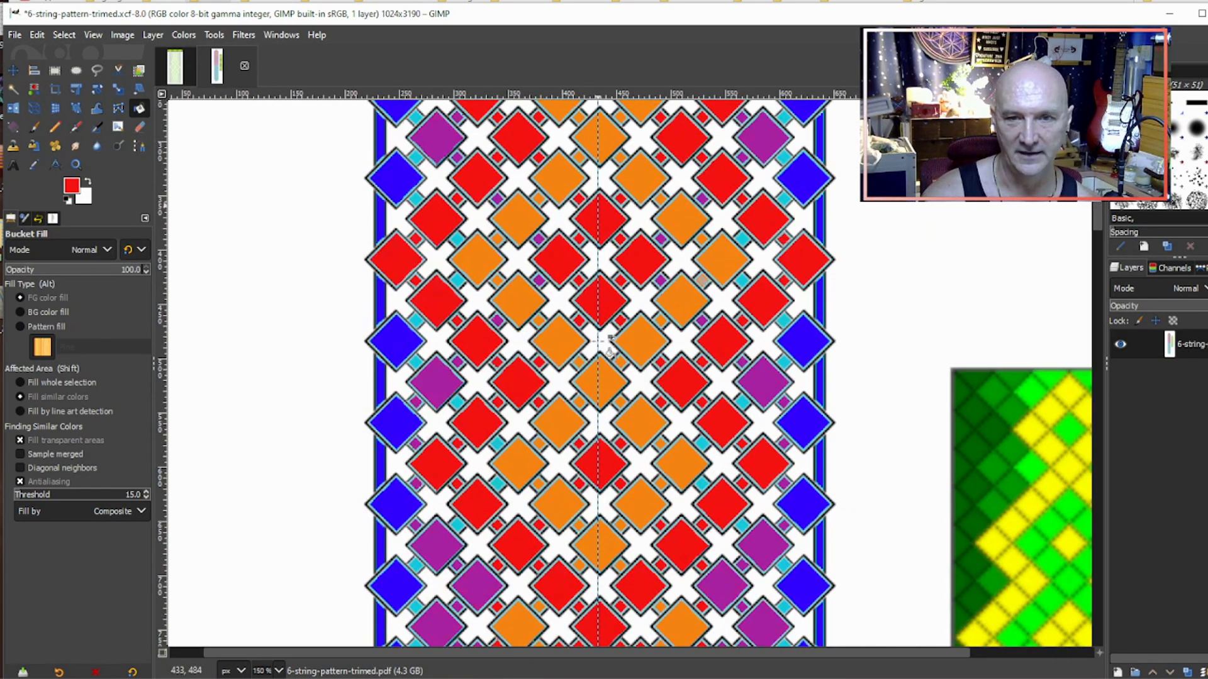
{"action": "scroll", "coordinate": [609, 343], "scroll_direction": "down", "scroll_amount": 2}
{"action": "scroll", "coordinate": [613, 333], "scroll_direction": "down", "scroll_amount": 2}
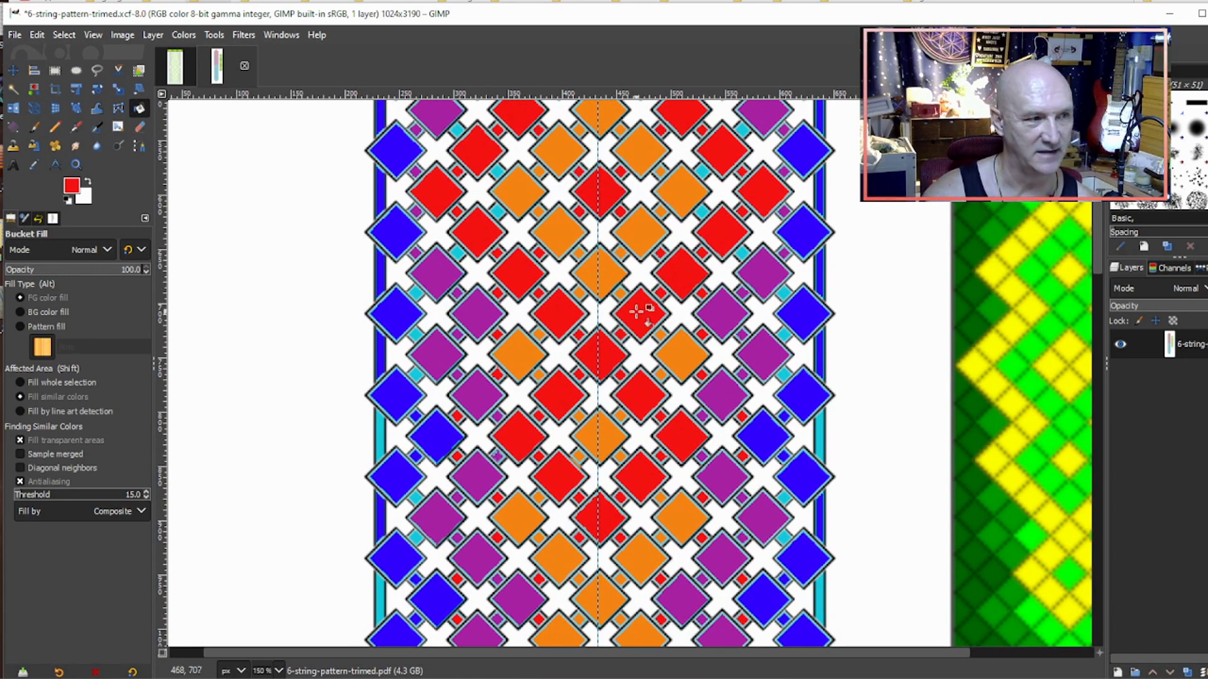
{"action": "scroll", "coordinate": [776, 303], "scroll_direction": "up", "scroll_amount": 5}
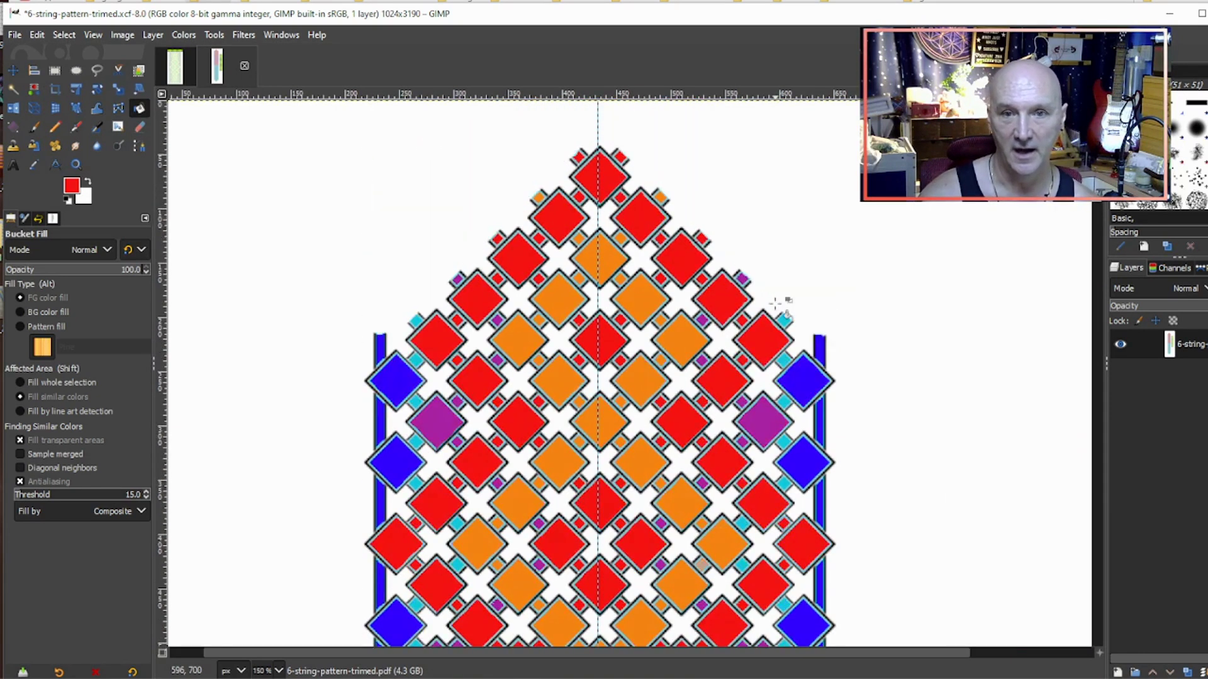
Step: Sample the orange of a diamond and fill the cyan connector squares on the orange string's path orange in the band's upper right half
{"action": "scroll", "coordinate": [683, 312], "scroll_direction": "down", "scroll_amount": 1, "text": "ctrl"}
{"action": "scroll", "coordinate": [678, 308], "scroll_direction": "down", "scroll_amount": 4}
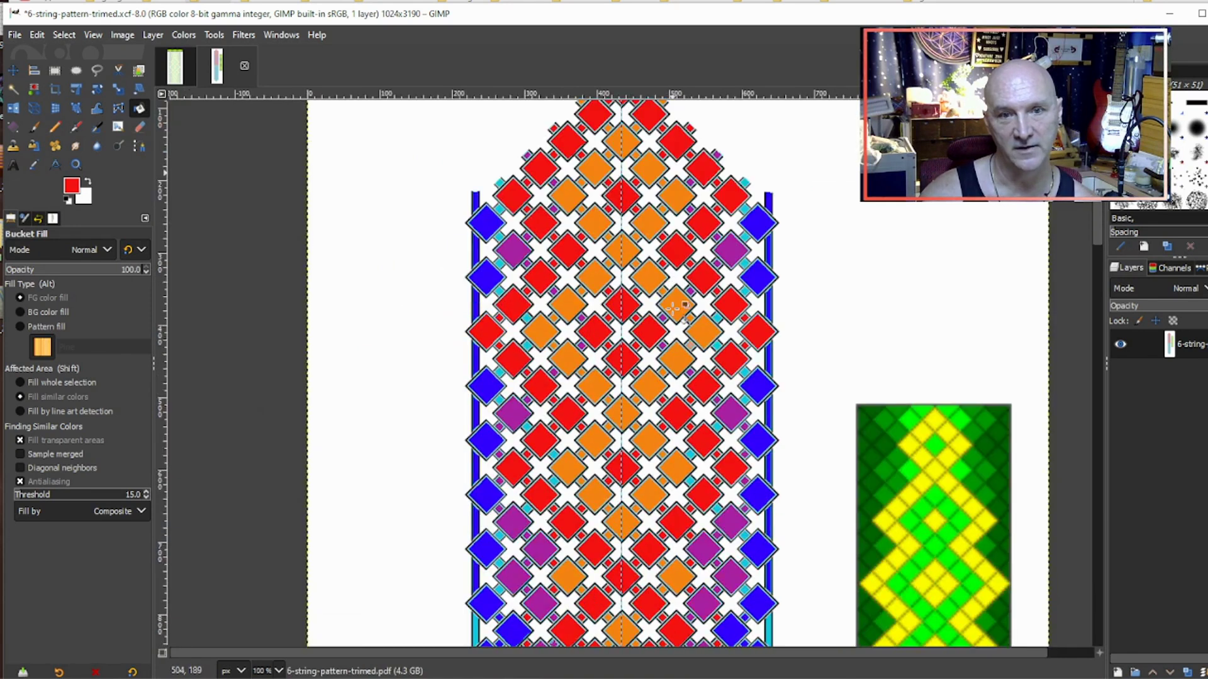
{"action": "scroll", "coordinate": [676, 306], "scroll_direction": "down", "scroll_amount": 8}
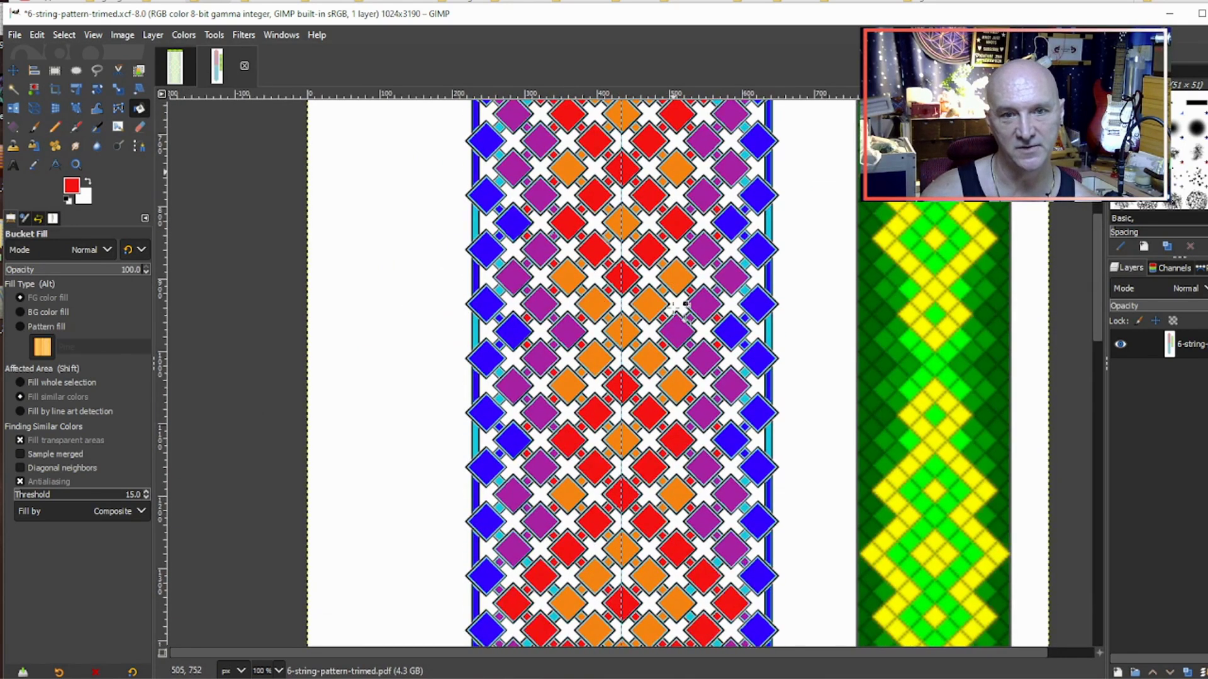
{"action": "scroll", "coordinate": [675, 306], "scroll_direction": "up", "scroll_amount": 9}
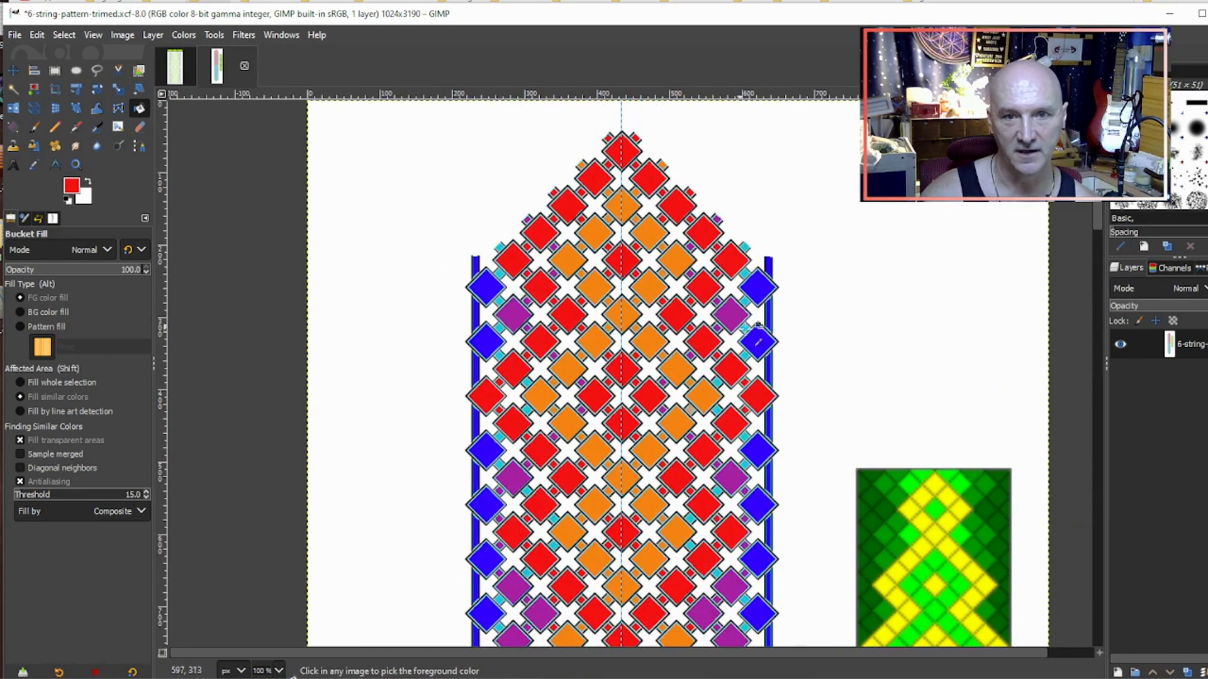
{"action": "left_click", "coordinate": [675, 265], "text": "ctrl"}
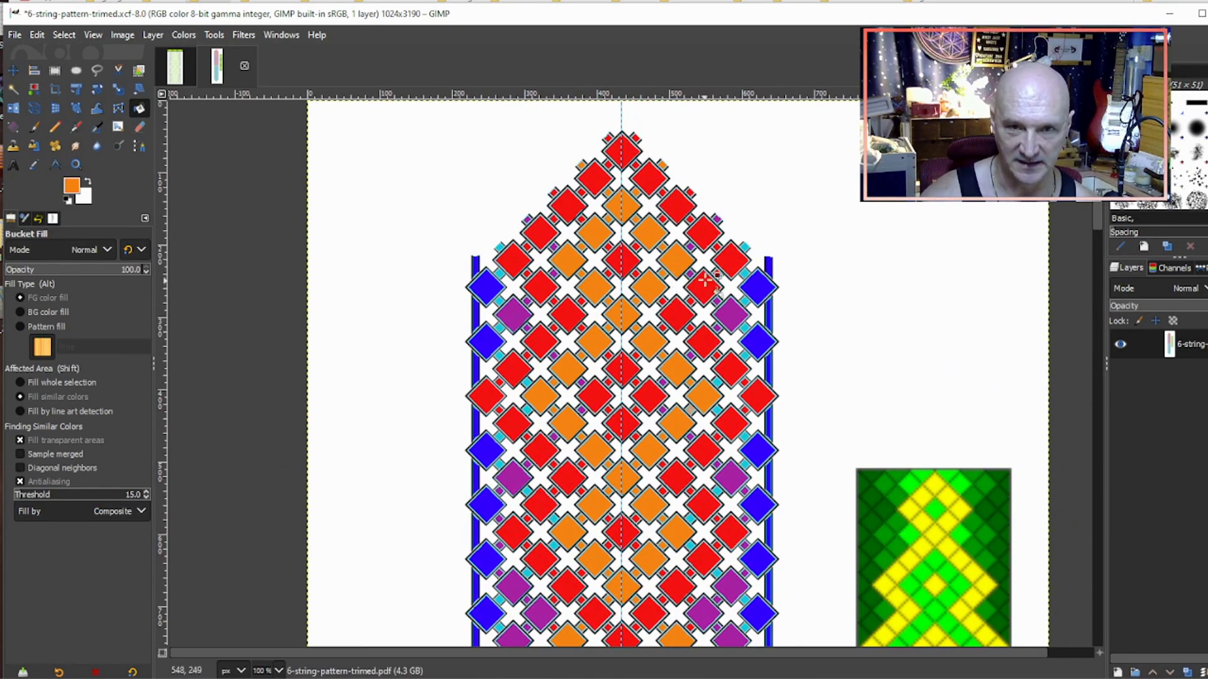
{"action": "scroll", "coordinate": [780, 280], "scroll_direction": "up", "scroll_amount": 3}
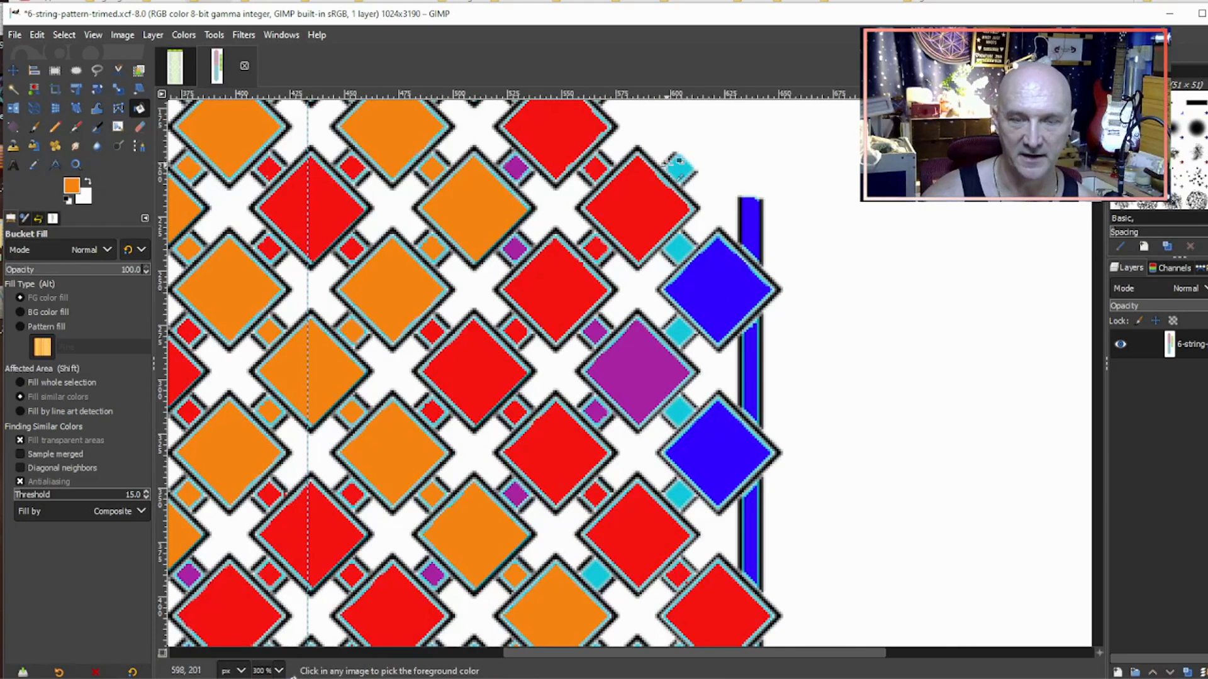
{"action": "scroll", "coordinate": [676, 162], "scroll_direction": "down", "scroll_amount": 1}
{"action": "left_click", "coordinate": [675, 222]}
{"action": "left_click", "coordinate": [675, 275]}
{"action": "left_click", "coordinate": [675, 329]}
{"action": "left_click", "coordinate": [675, 384]}
{"action": "left_click", "coordinate": [620, 438]}
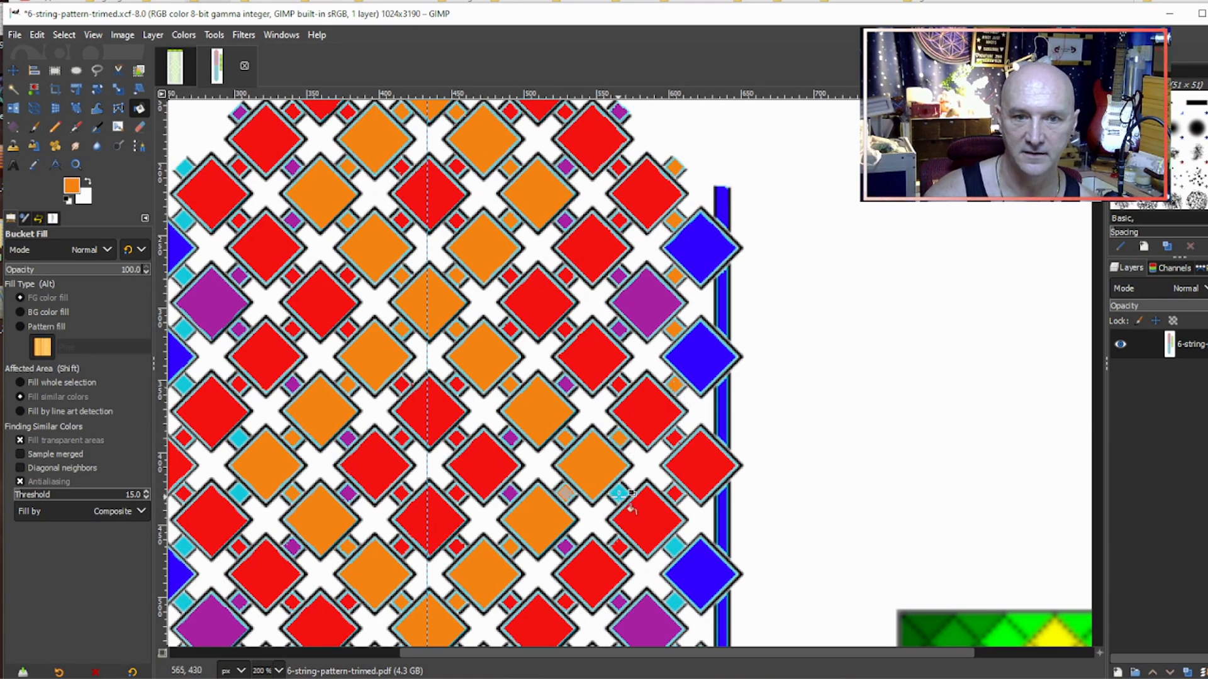
{"action": "left_click", "coordinate": [566, 492]}
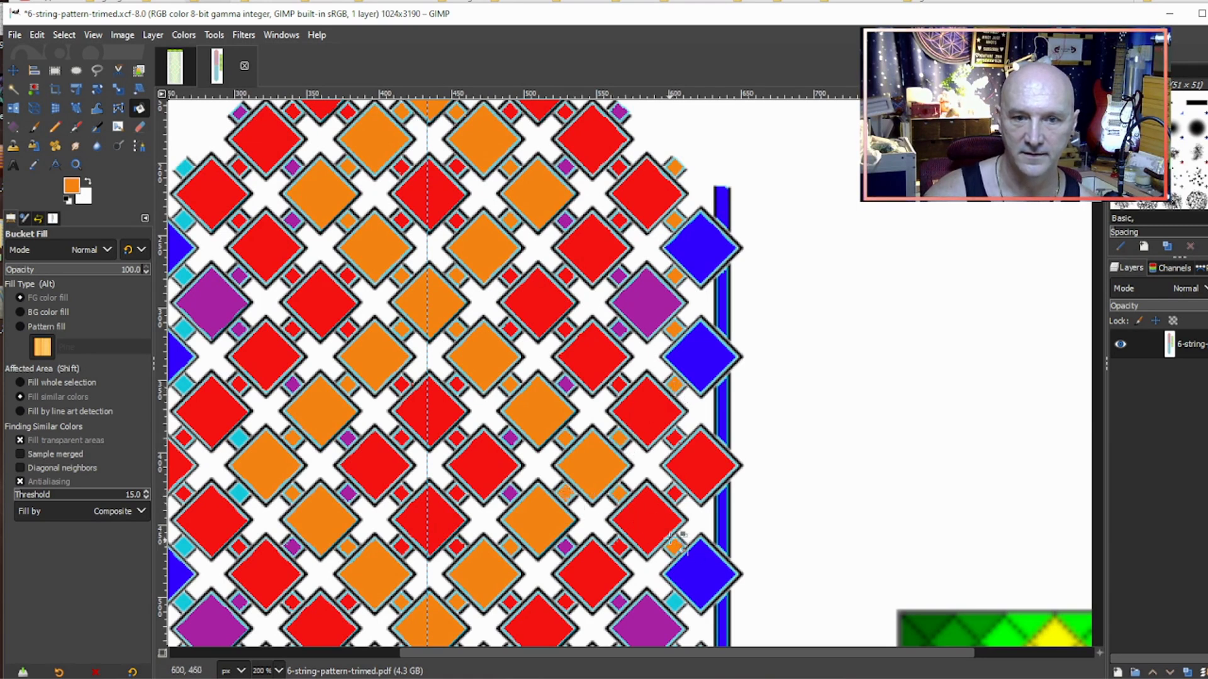
Step: Continue the orange string's path down the right half, filling its cyan connector squares and the short cyan border strip orange
{"action": "scroll", "coordinate": [696, 481], "scroll_direction": "down", "scroll_amount": 5}
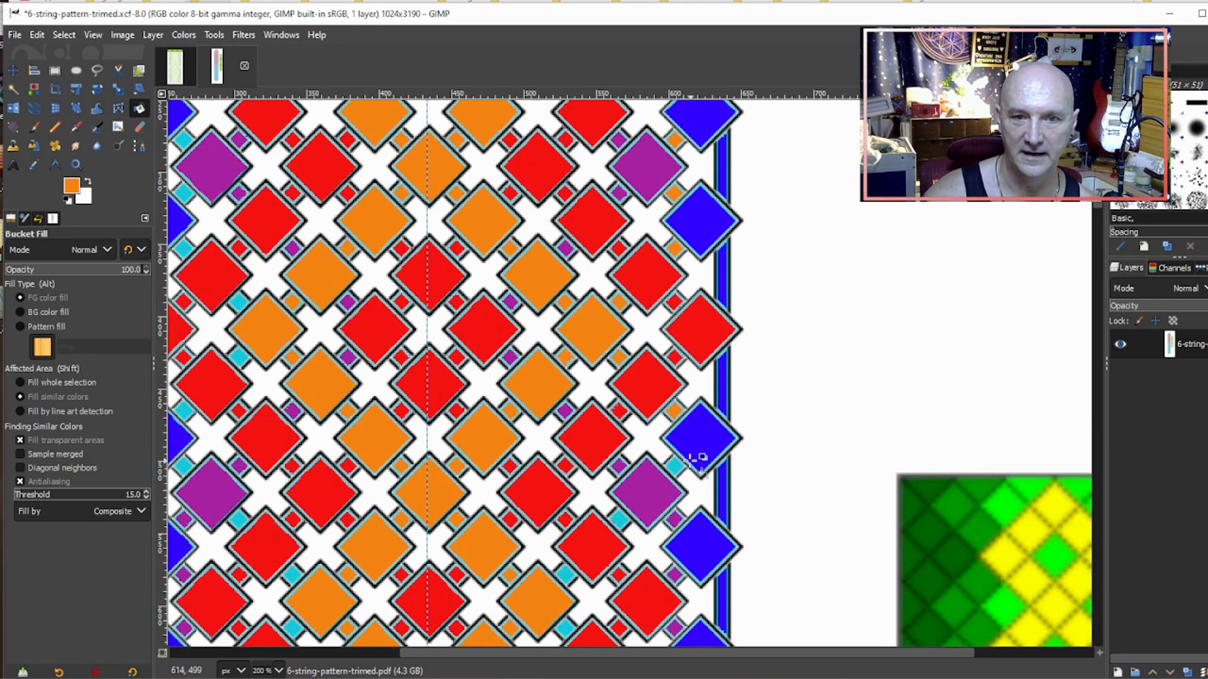
{"action": "left_click", "coordinate": [620, 519]}
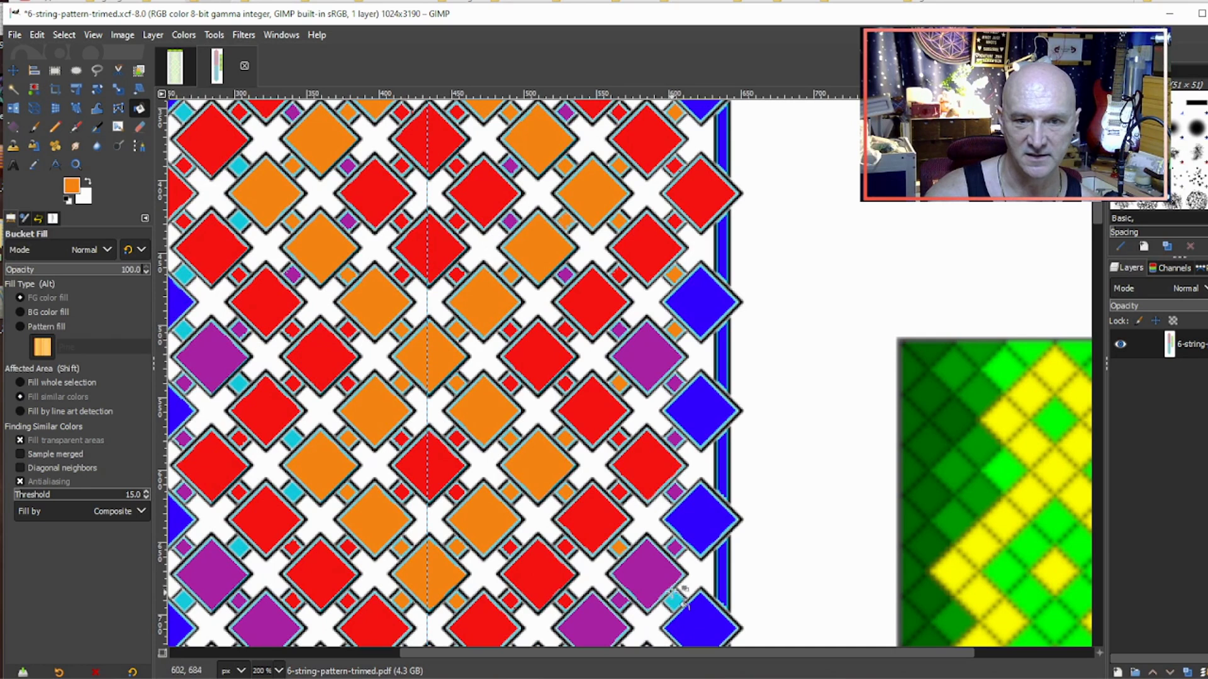
{"action": "scroll", "coordinate": [677, 449], "scroll_direction": "down", "scroll_amount": 4}
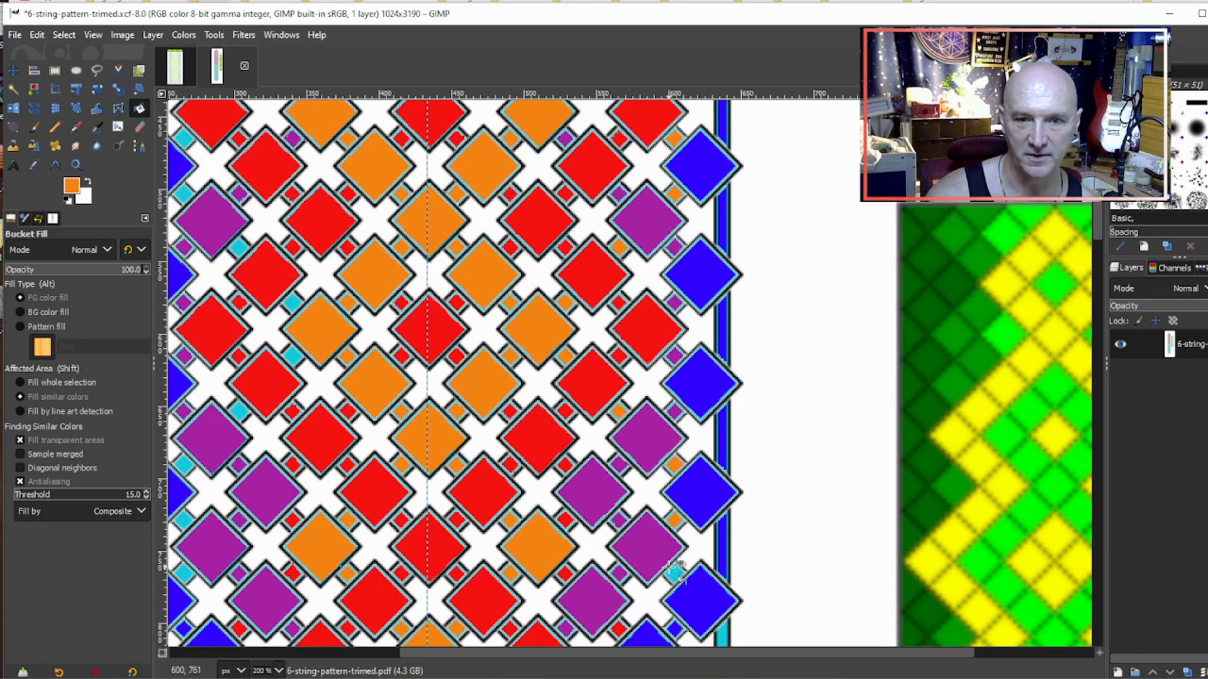
{"action": "scroll", "coordinate": [680, 503], "scroll_direction": "down", "scroll_amount": 5}
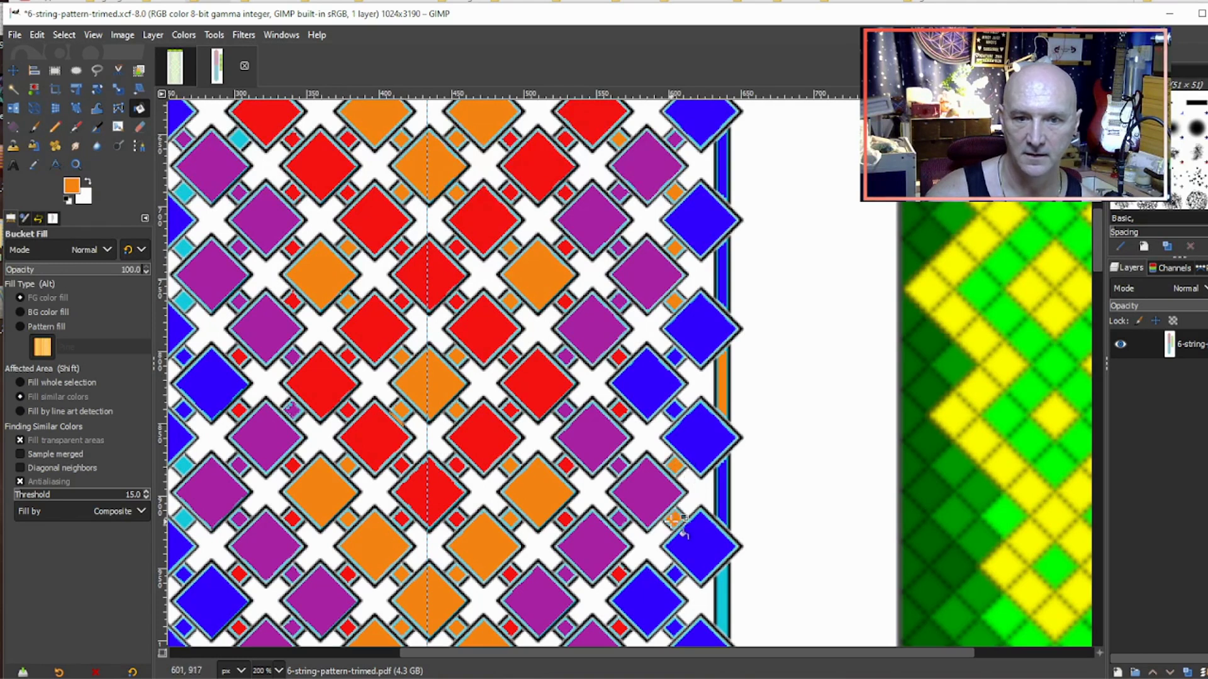
{"action": "scroll", "coordinate": [738, 485], "scroll_direction": "down", "scroll_amount": 5}
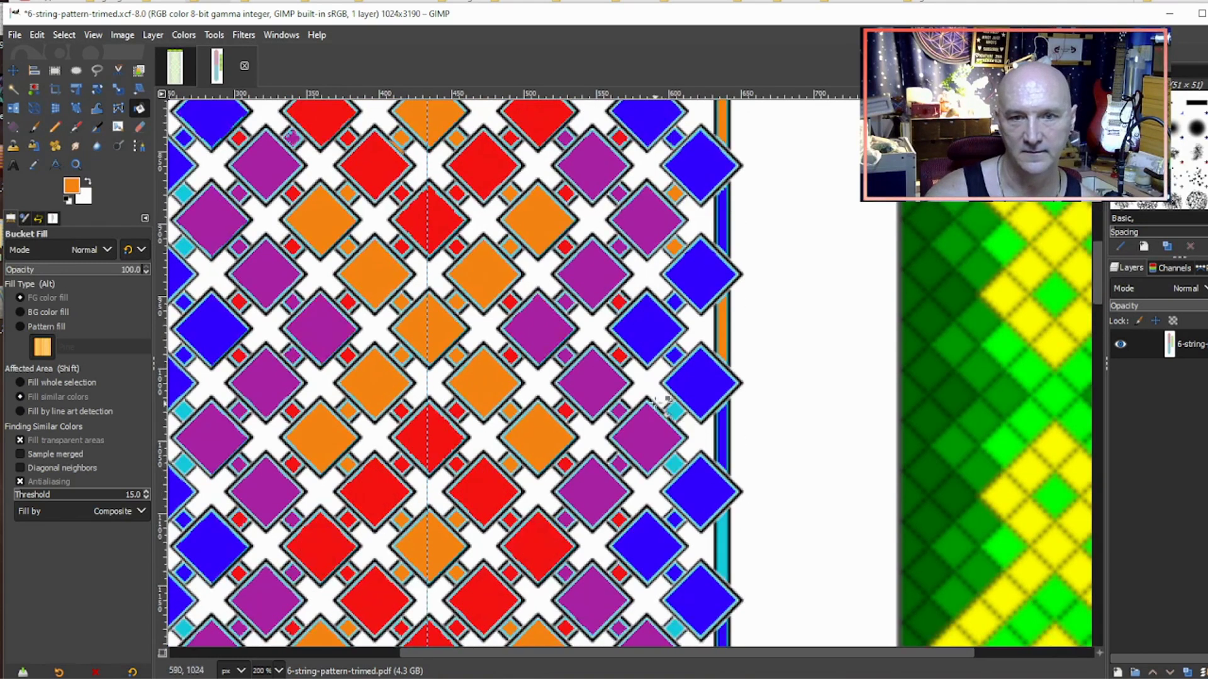
Step: Fill the connector squares beside the blue edge diamonds and the next short border strip orange in the lower right half
{"action": "left_click", "coordinate": [675, 412]}
{"action": "left_click", "coordinate": [674, 465]}
{"action": "scroll", "coordinate": [733, 491], "scroll_direction": "down", "scroll_amount": 2}
{"action": "left_click", "coordinate": [675, 492]}
{"action": "scroll", "coordinate": [680, 549], "scroll_direction": "down", "scroll_amount": 2}
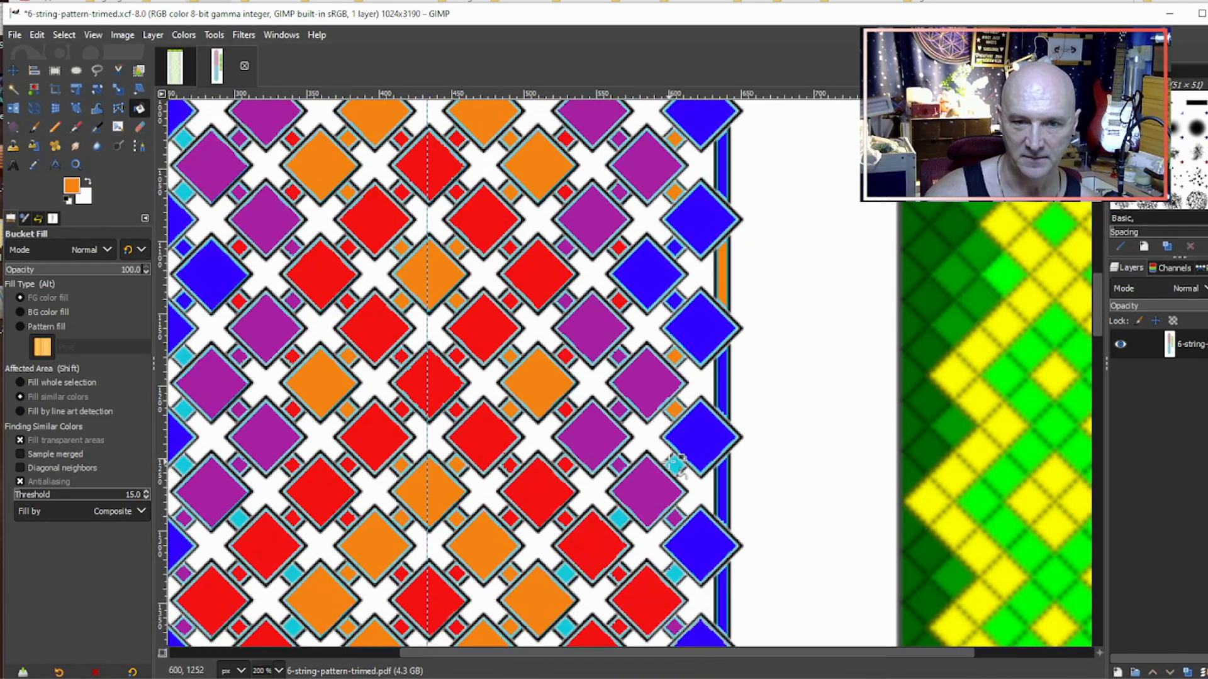
{"action": "left_click", "coordinate": [675, 466]}
{"action": "scroll", "coordinate": [648, 485], "scroll_direction": "down", "scroll_amount": 2}
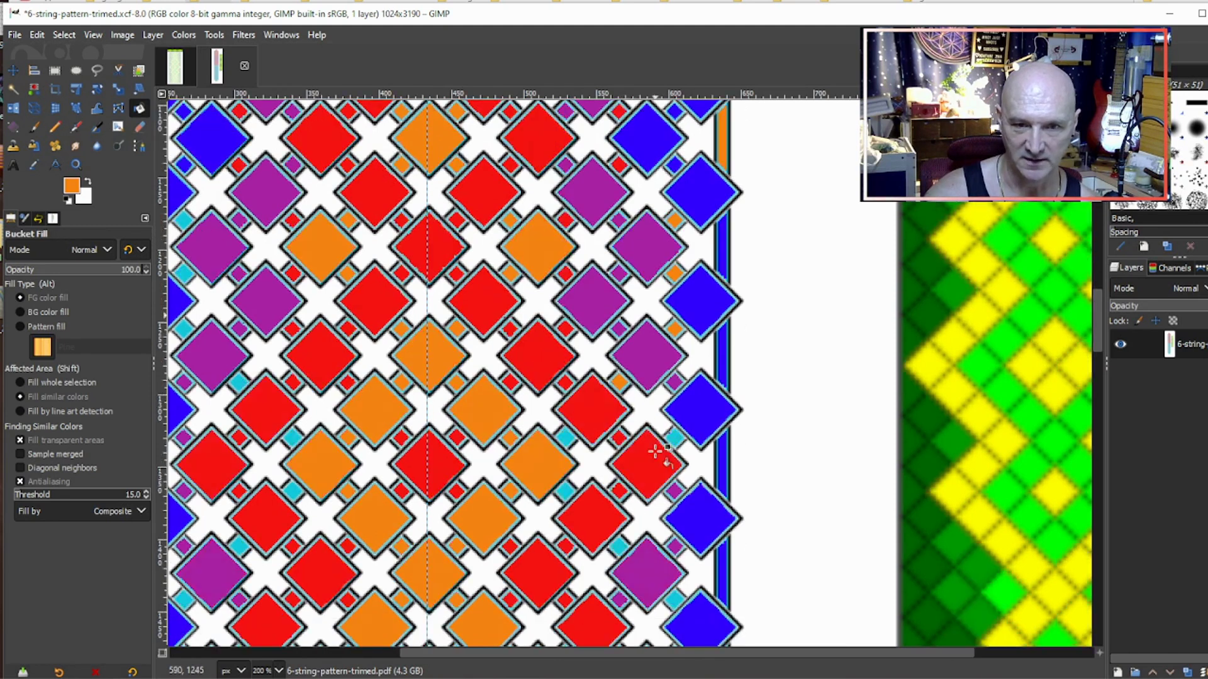
Step: Resample the diamond orange and fill the remaining cyan connector squares in the right half orange down to the horizontal guide
{"action": "left_click", "coordinate": [657, 351], "text": "ctrl"}
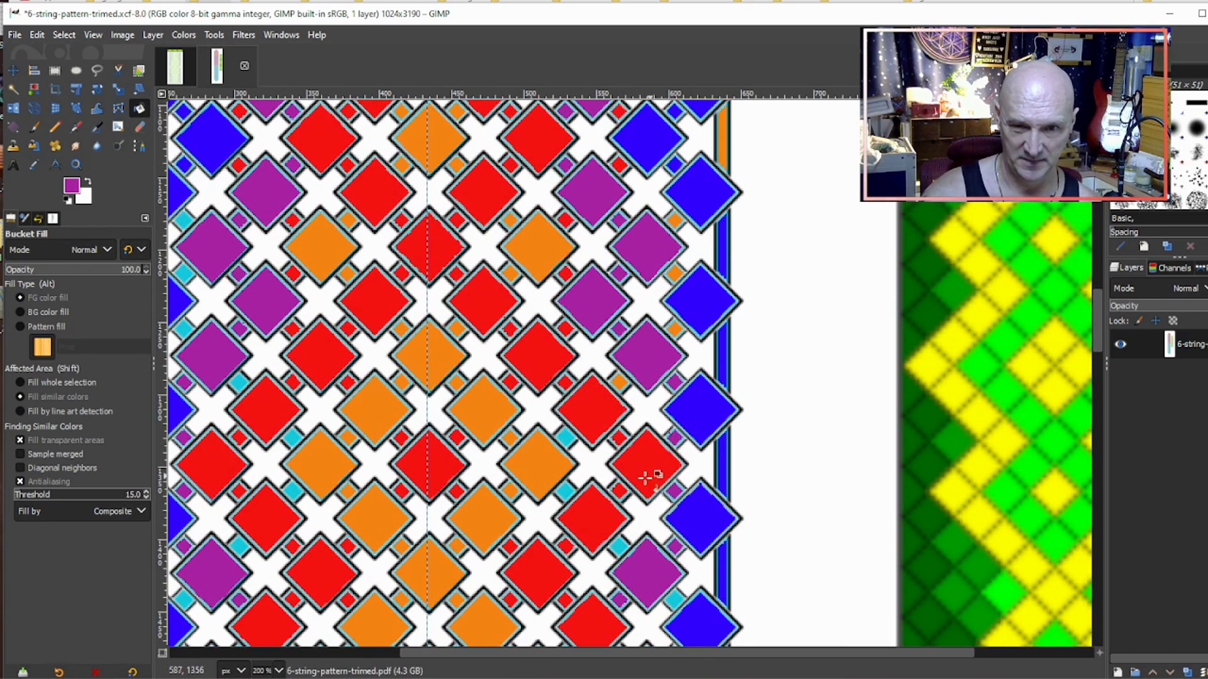
{"action": "left_click", "coordinate": [533, 467], "text": "ctrl"}
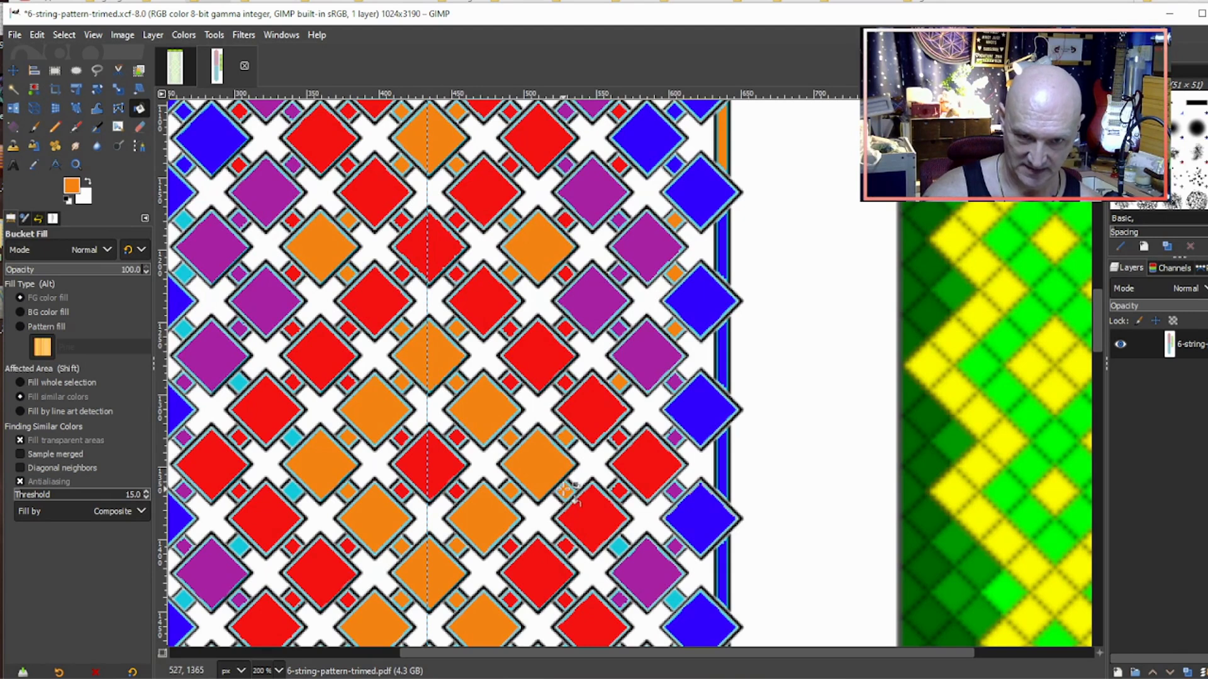
{"action": "scroll", "coordinate": [642, 487], "scroll_direction": "down", "scroll_amount": 4}
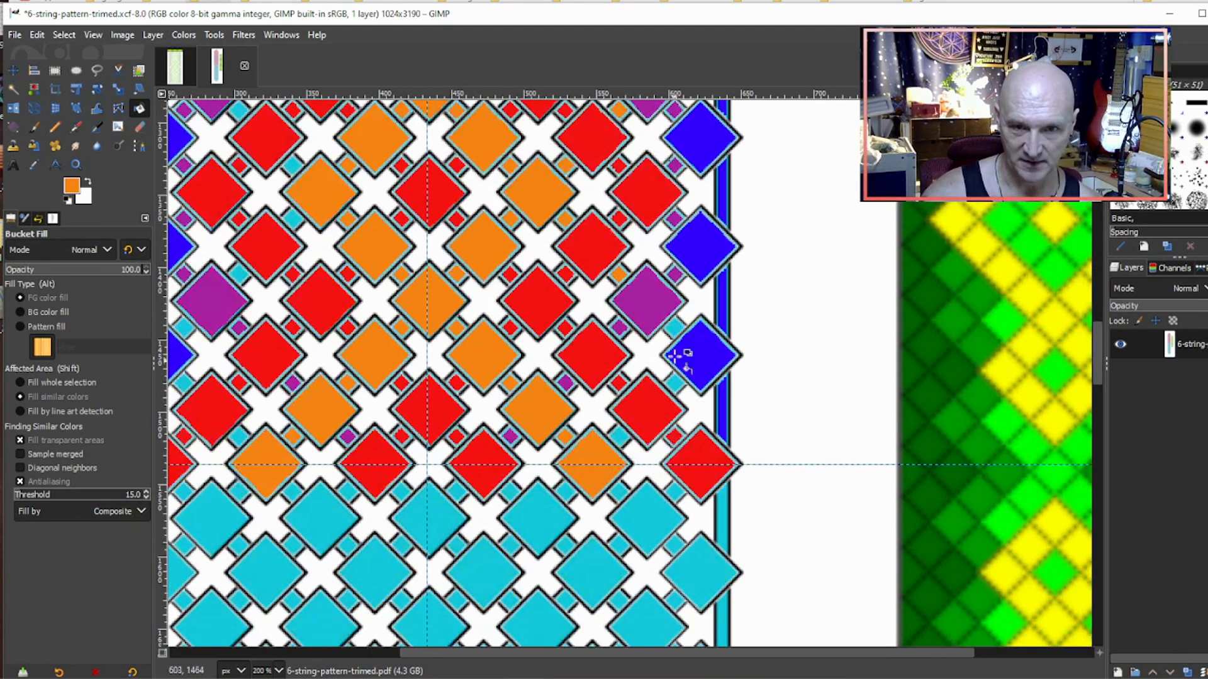
{"action": "left_click", "coordinate": [675, 382]}
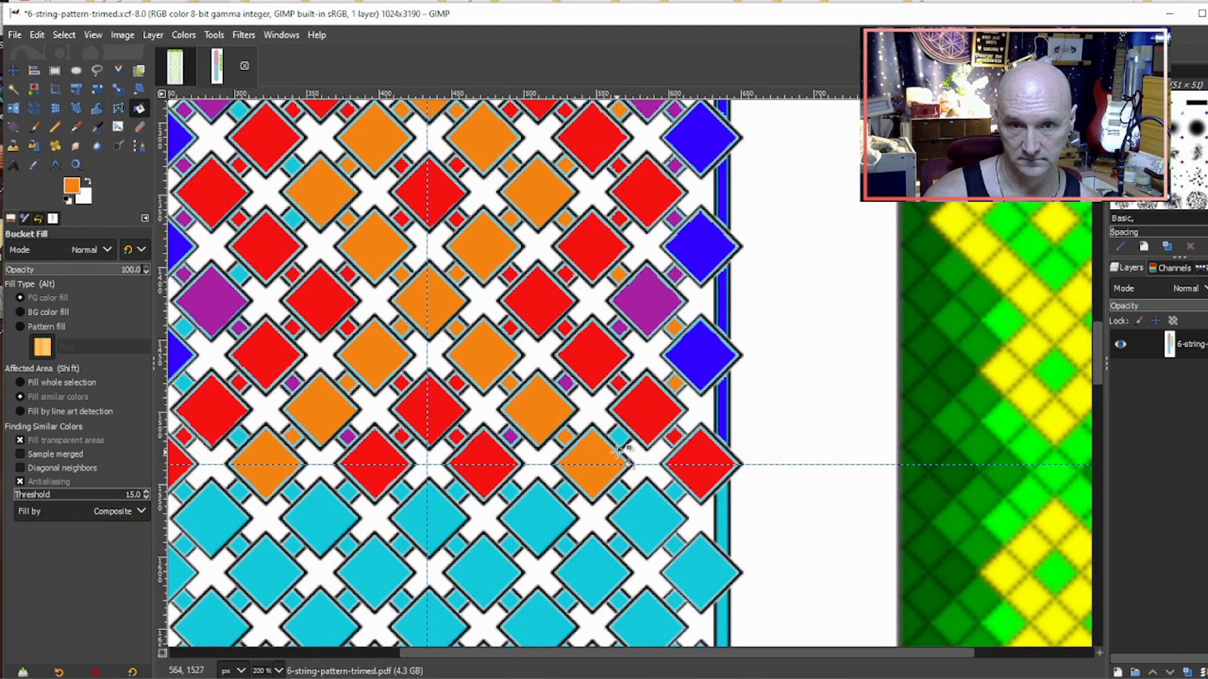
Step: Fill the cyan connector squares on the mirrored orange path in the left half orange, working up from the horizontal guide
{"action": "left_click_drag", "start_coordinate": [663, 654], "coordinate": [457, 669]}
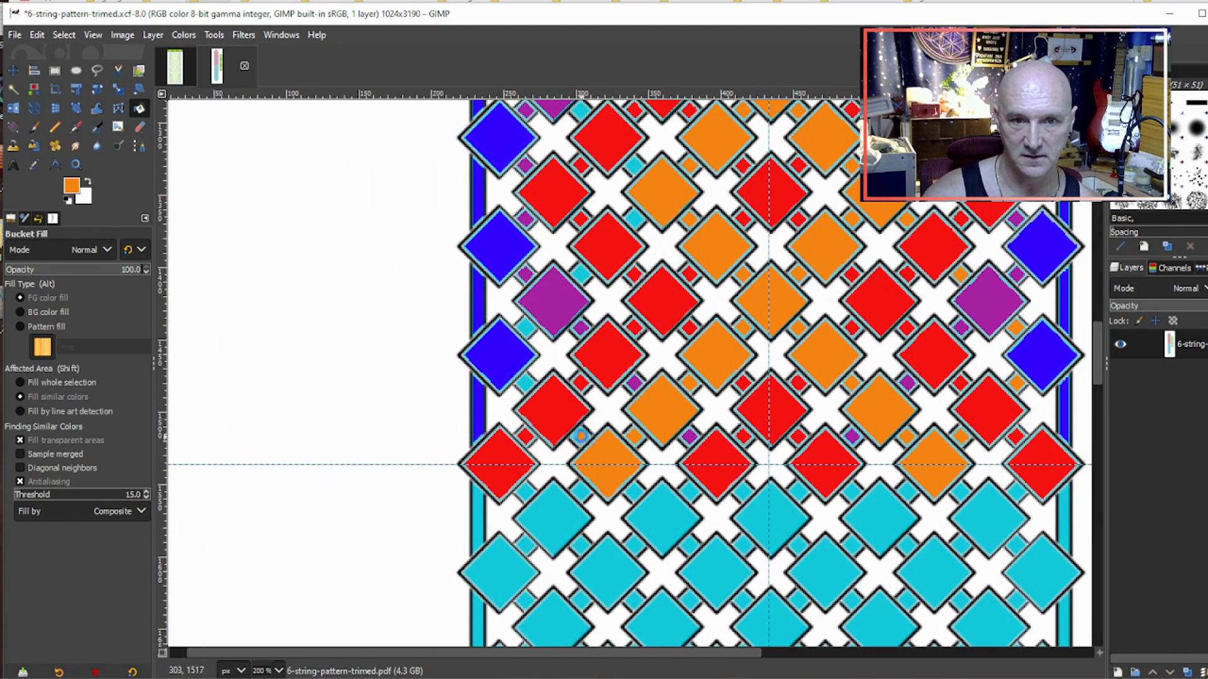
{"action": "left_click", "coordinate": [525, 384]}
{"action": "left_click", "coordinate": [528, 327]}
{"action": "left_click", "coordinate": [582, 276]}
{"action": "left_click", "coordinate": [637, 219]}
Step: Fill the left half's connector squares beside the middle blue edge diamonds and the short cyan border strips orange
{"action": "scroll", "coordinate": [674, 348], "scroll_direction": "up", "scroll_amount": 5}
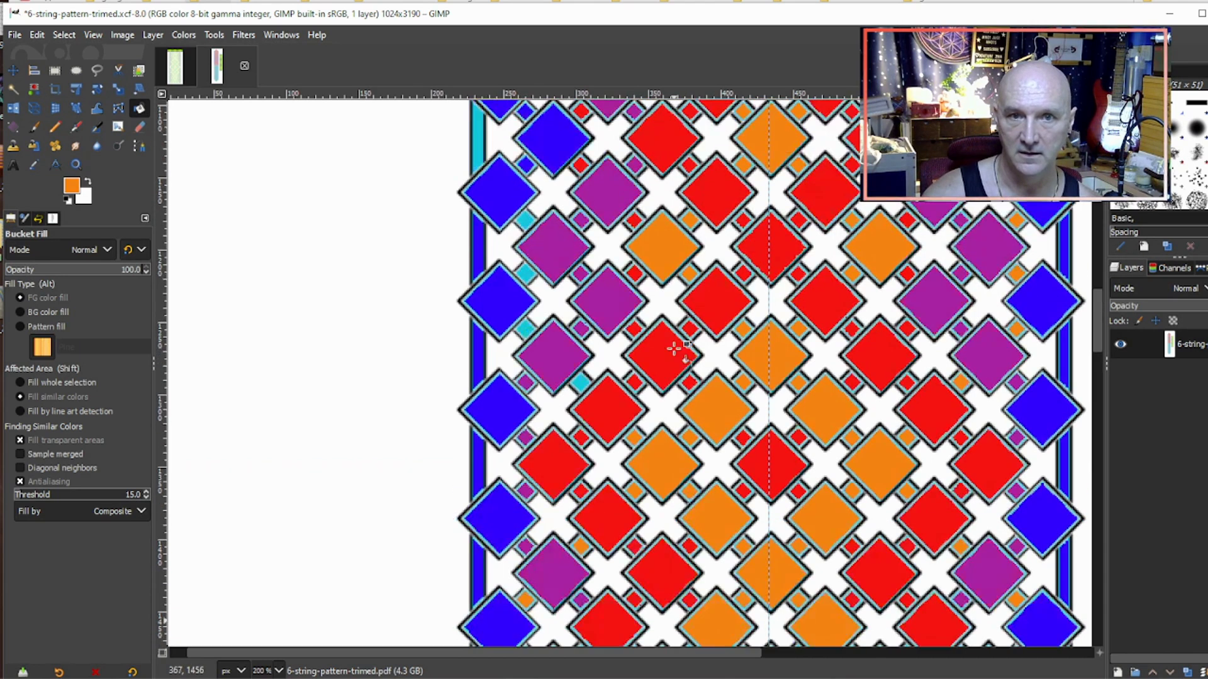
{"action": "left_click", "coordinate": [525, 327]}
{"action": "left_click", "coordinate": [525, 274]}
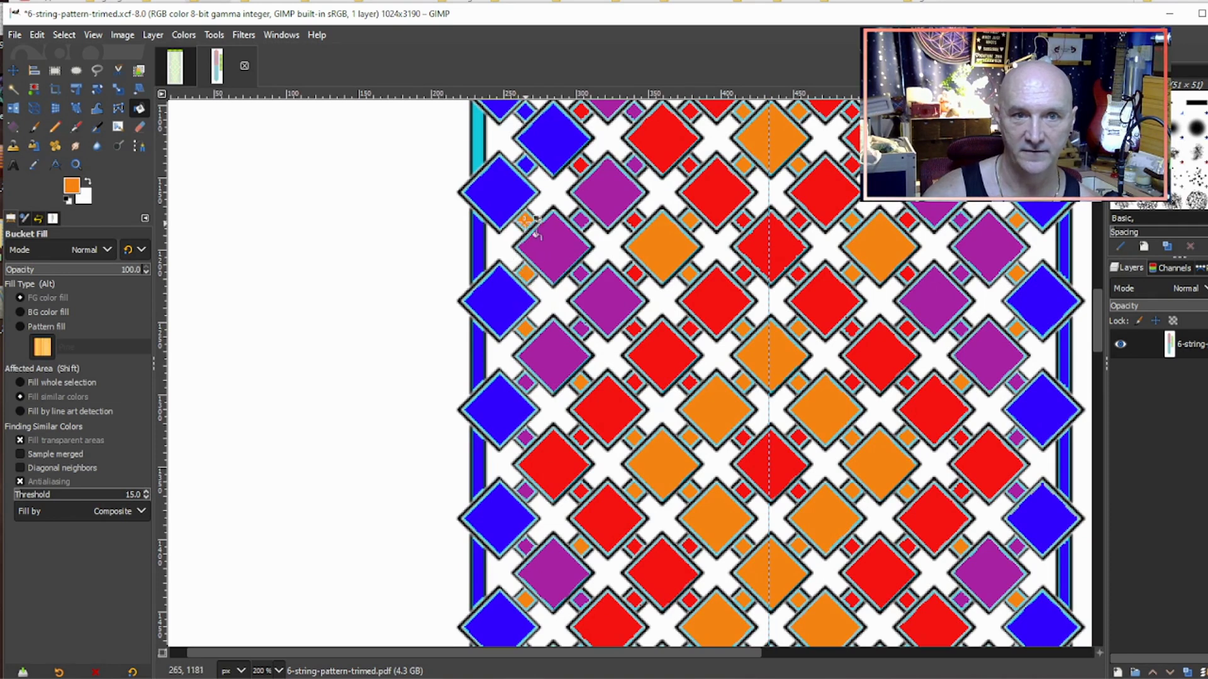
{"action": "scroll", "coordinate": [552, 268], "scroll_direction": "up", "scroll_amount": 4}
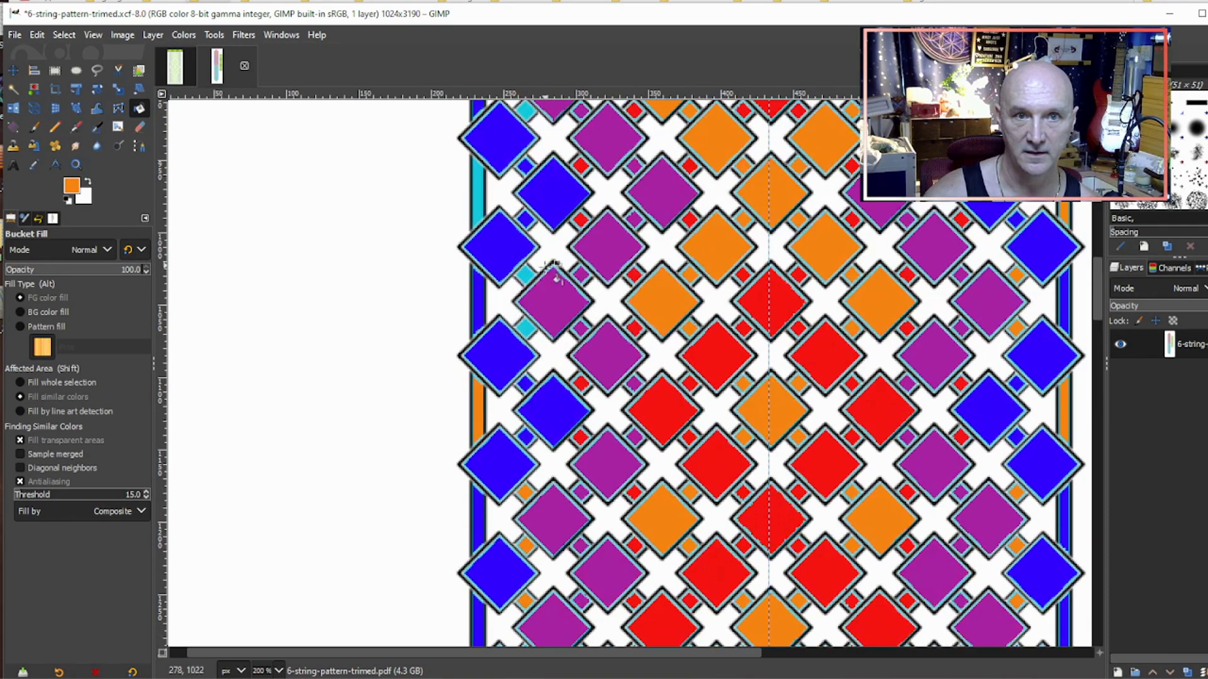
{"action": "left_click", "coordinate": [524, 324]}
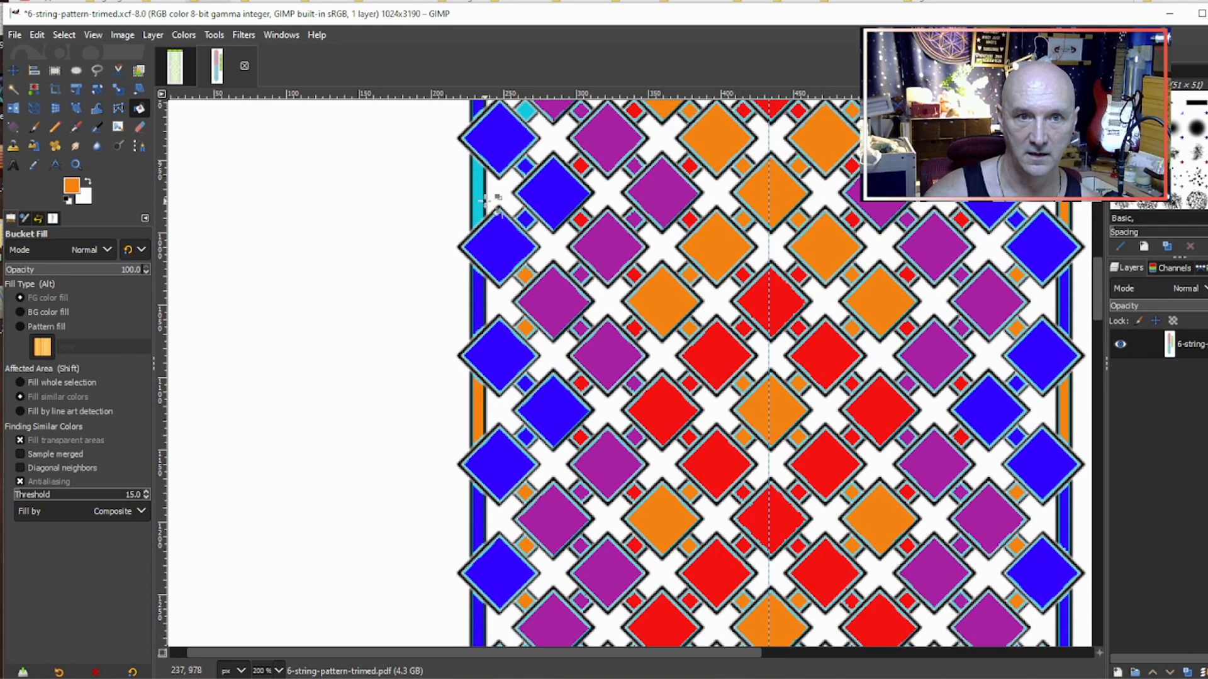
{"action": "scroll", "coordinate": [548, 302], "scroll_direction": "up", "scroll_amount": 4}
{"action": "left_click", "coordinate": [524, 382]}
{"action": "left_click", "coordinate": [525, 328]}
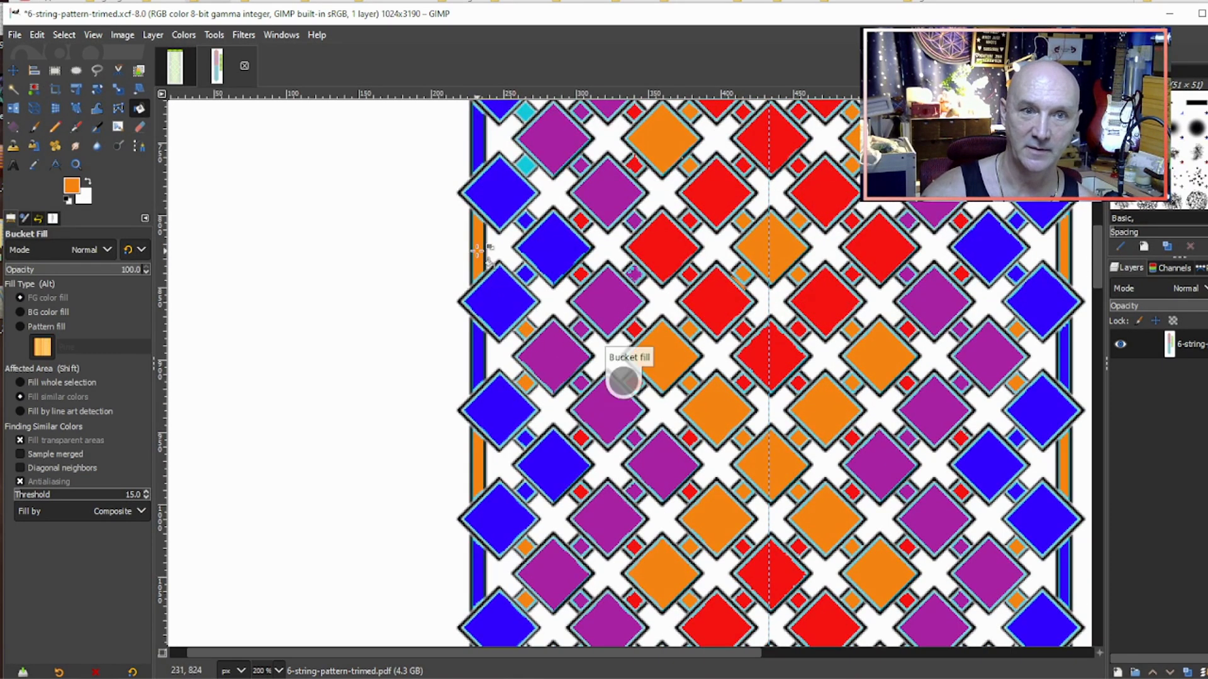
Step: Fill the left half's cyan connector squares above the uppermost orange border strip orange, following the path inward to the orange diamond
{"action": "scroll", "coordinate": [503, 277], "scroll_direction": "up", "scroll_amount": 2}
{"action": "left_click", "coordinate": [525, 301]}
{"action": "left_click", "coordinate": [525, 193]}
{"action": "scroll", "coordinate": [581, 248], "scroll_direction": "up", "scroll_amount": 2}
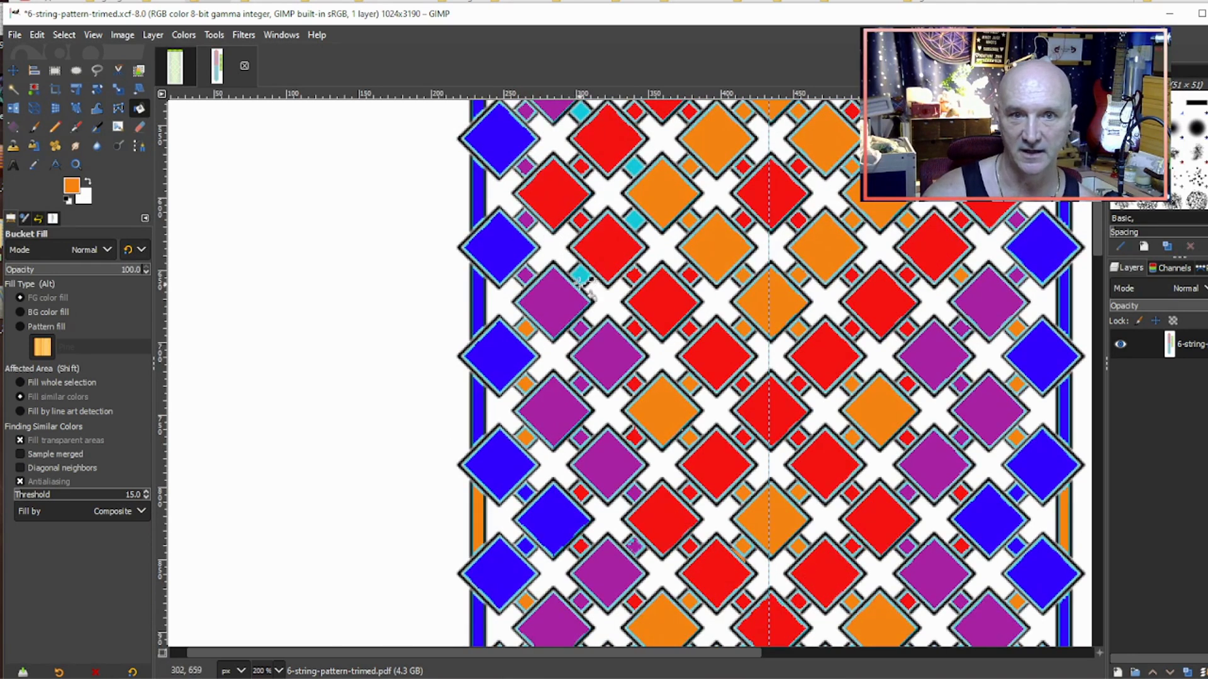
{"action": "left_click", "coordinate": [635, 220]}
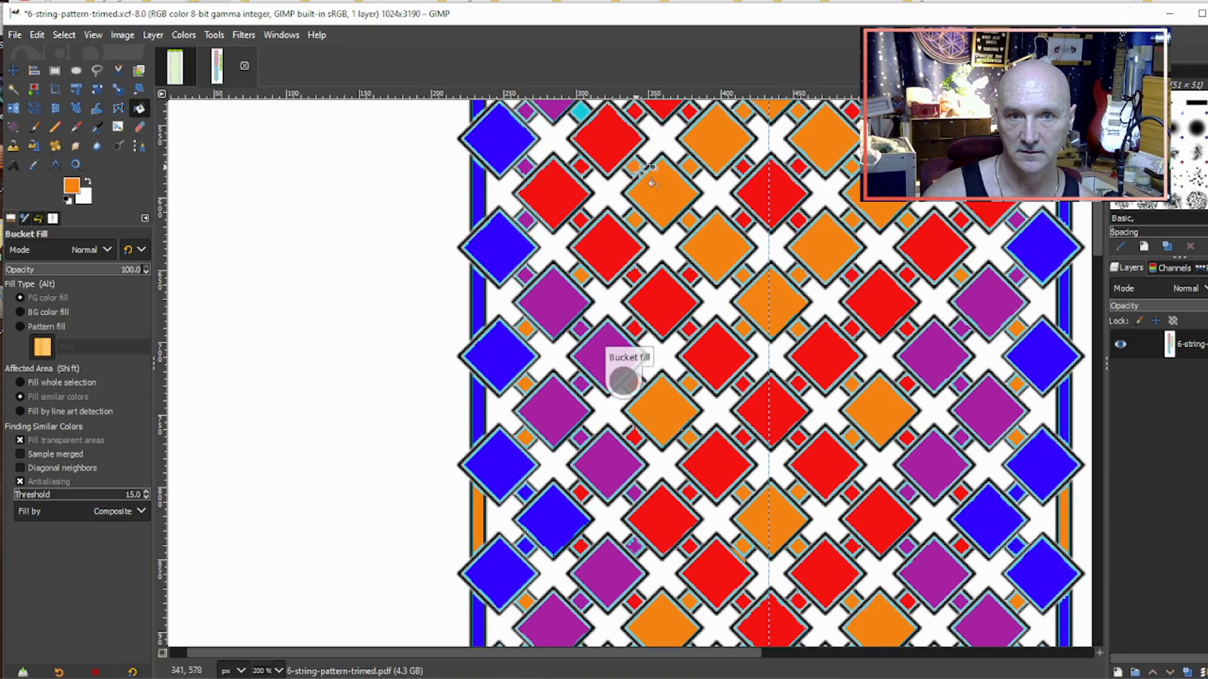
Step: Fill the remaining cyan connector squares in the left half orange up to the top of the band
{"action": "scroll", "coordinate": [661, 210], "scroll_direction": "up", "scroll_amount": 3}
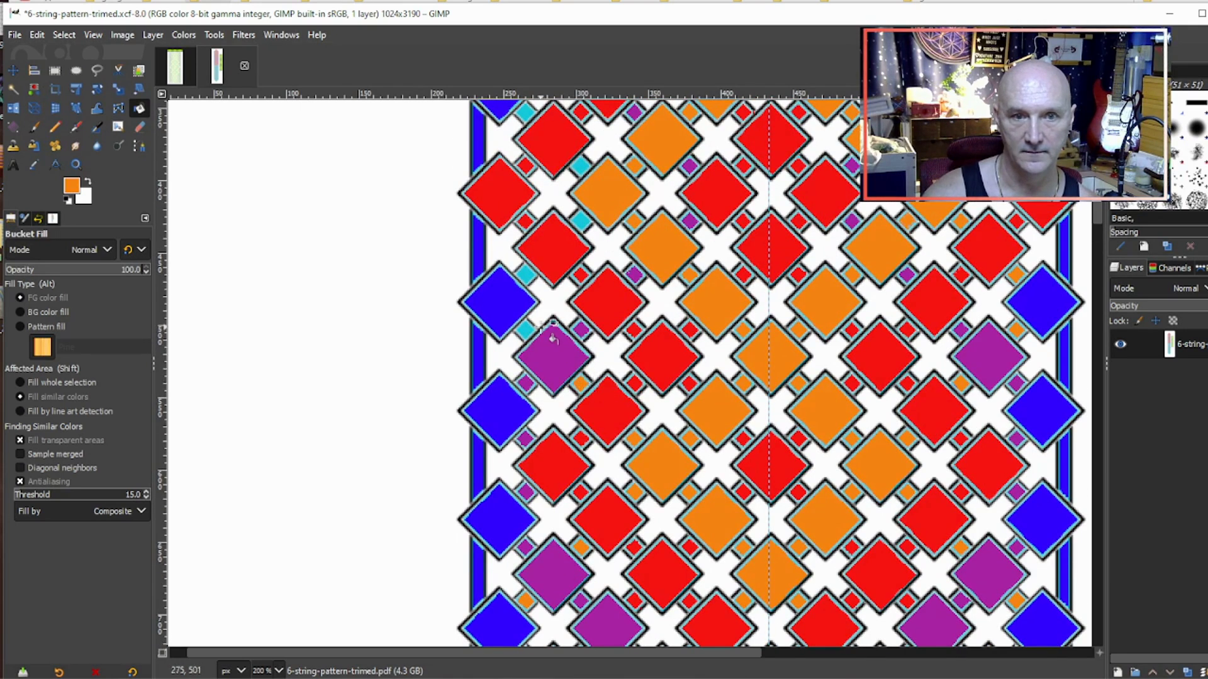
{"action": "left_click", "coordinate": [525, 325]}
{"action": "left_click", "coordinate": [525, 274]}
{"action": "left_click", "coordinate": [581, 221]}
{"action": "left_click", "coordinate": [581, 167]}
{"action": "scroll", "coordinate": [613, 327], "scroll_direction": "up", "scroll_amount": 5}
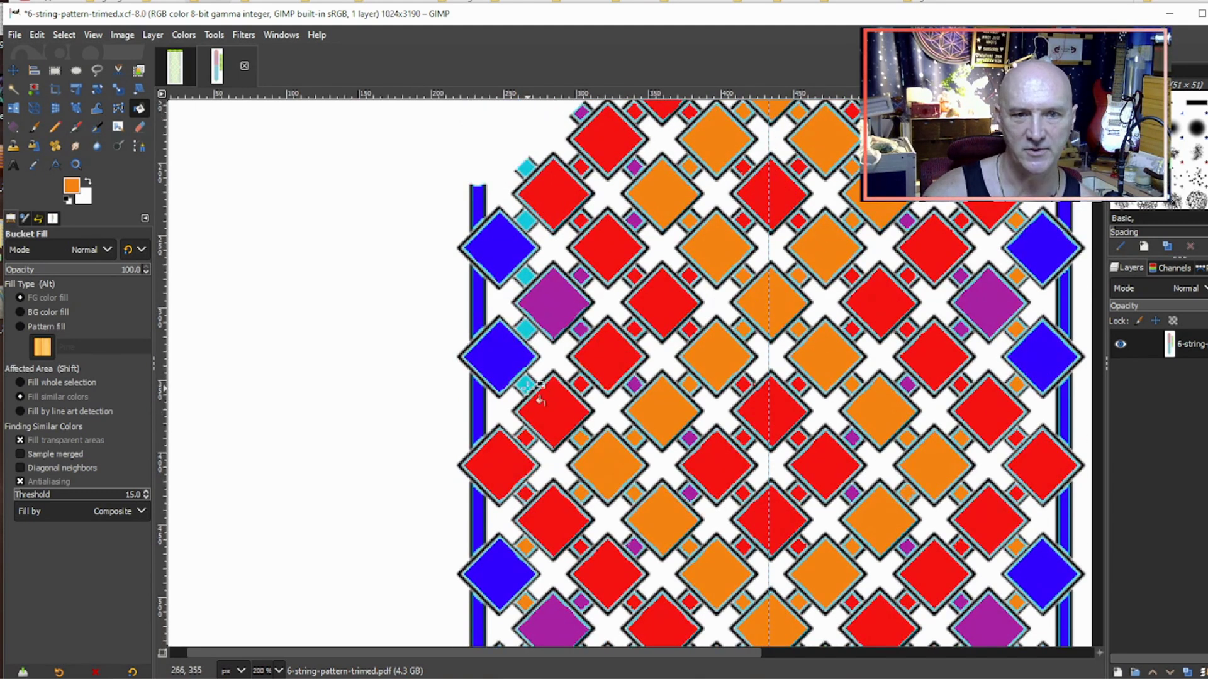
{"action": "left_click", "coordinate": [526, 327]}
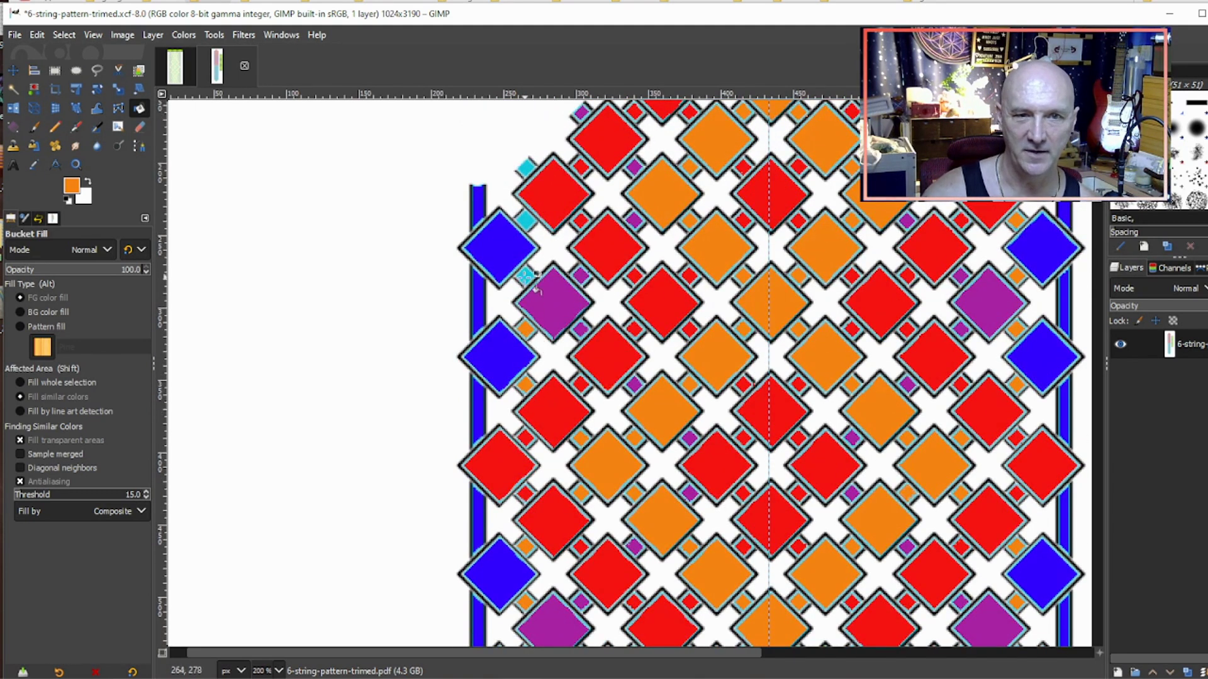
{"action": "left_click", "coordinate": [526, 220]}
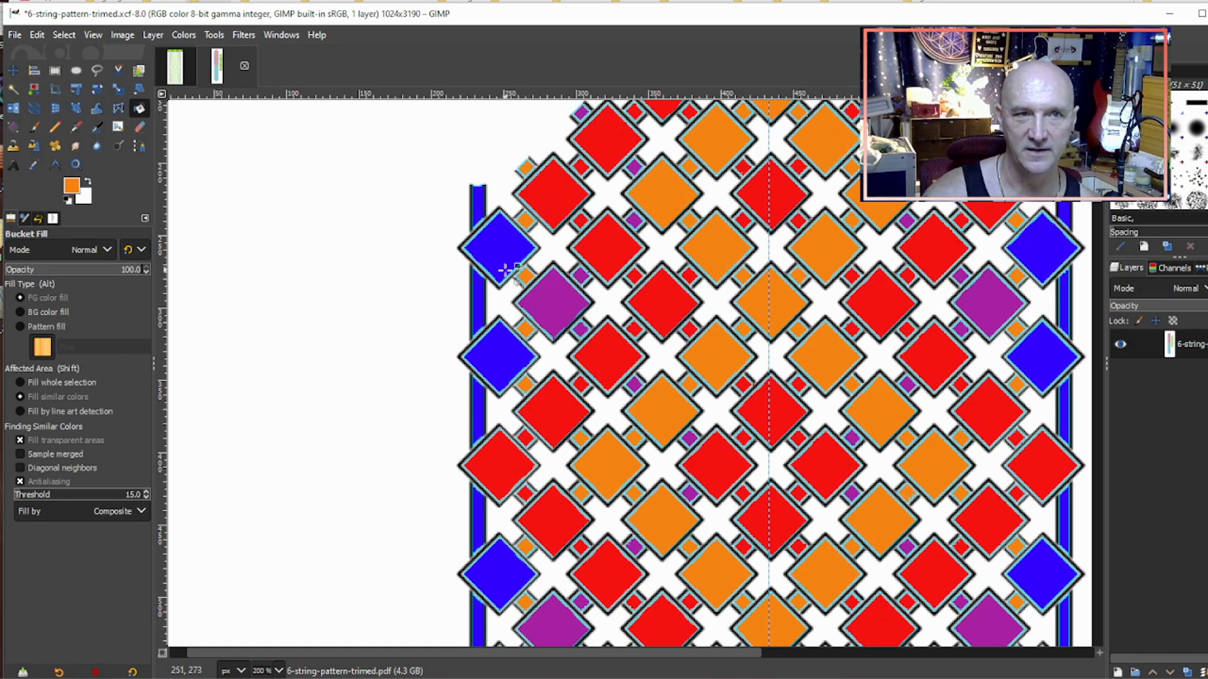
{"action": "left_click", "coordinate": [526, 166]}
Step: Draw a rectangular selection about 519 × 1524 px around the filled band above the horizontal guide
{"action": "scroll", "coordinate": [598, 241], "scroll_direction": "down", "scroll_amount": 3}
{"action": "scroll", "coordinate": [553, 337], "scroll_direction": "down", "scroll_amount": 5}
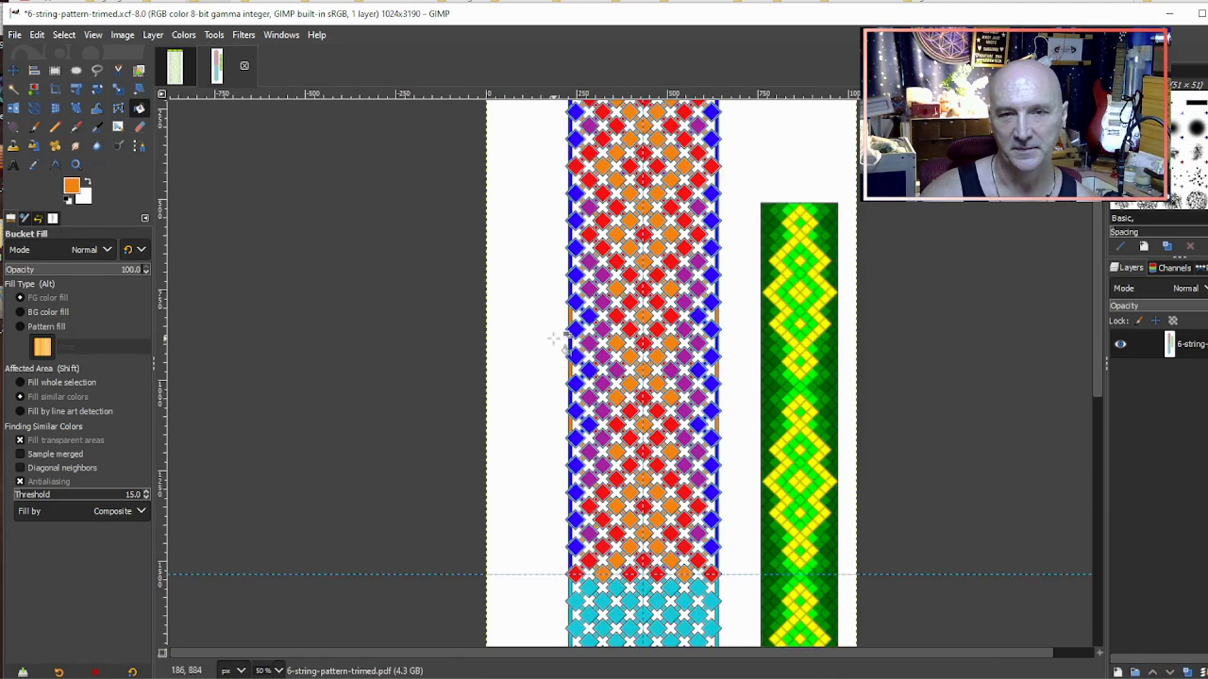
{"action": "scroll", "coordinate": [553, 338], "scroll_direction": "up", "scroll_amount": 4}
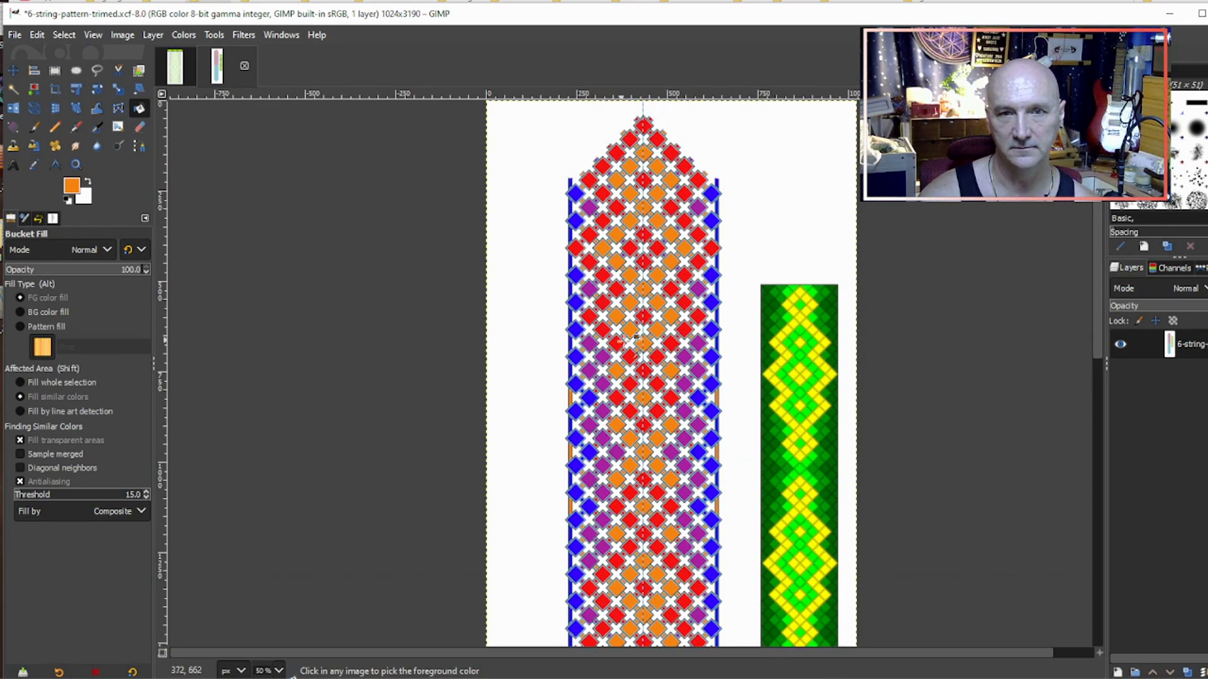
{"action": "scroll", "coordinate": [705, 361], "scroll_direction": "down", "scroll_amount": 1}
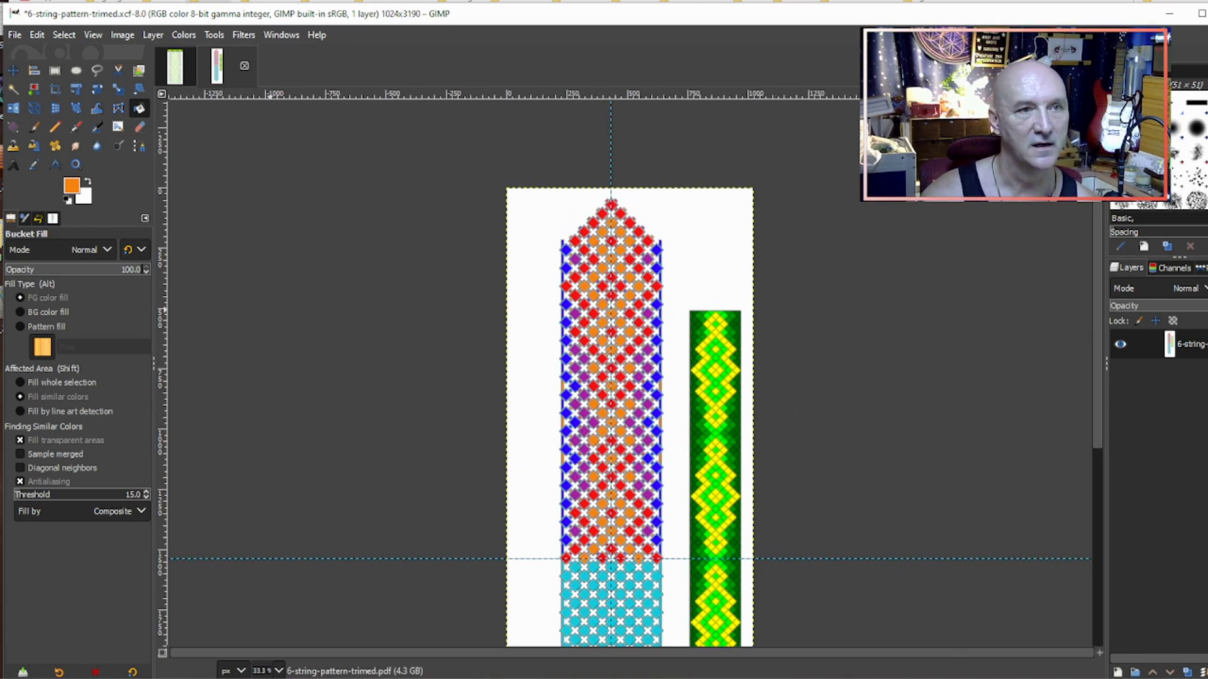
{"action": "left_click", "coordinate": [53, 70]}
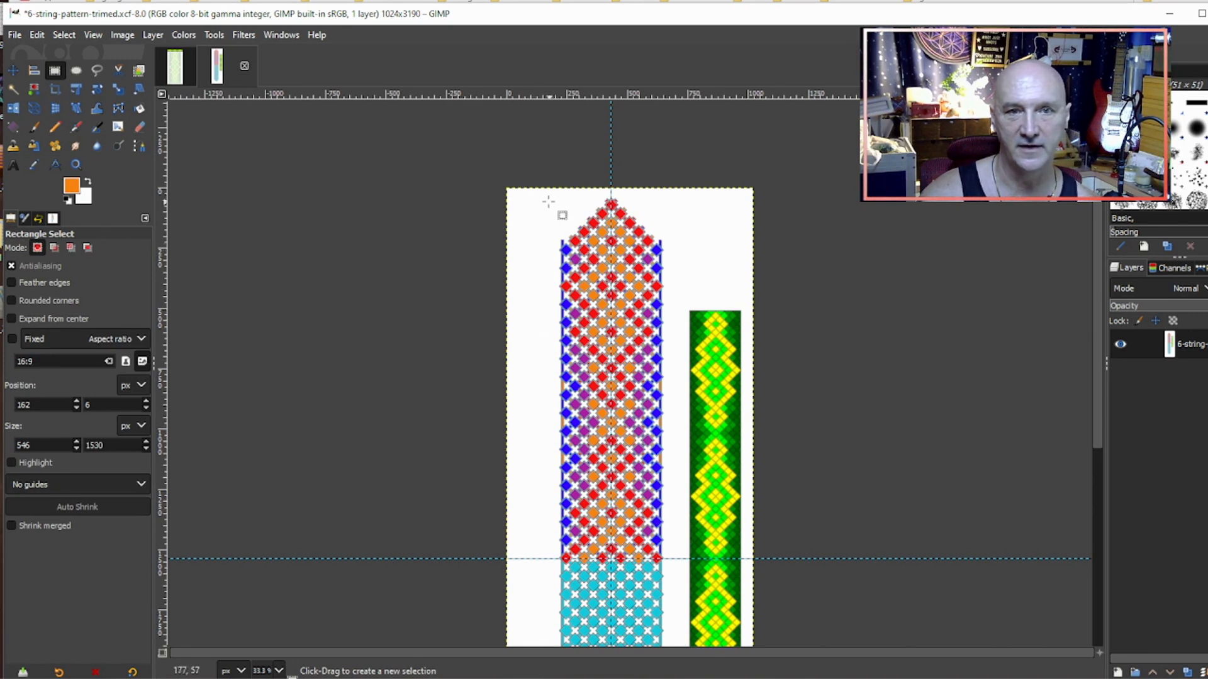
{"action": "left_click_drag", "start_coordinate": [547, 191], "coordinate": [672, 560]}
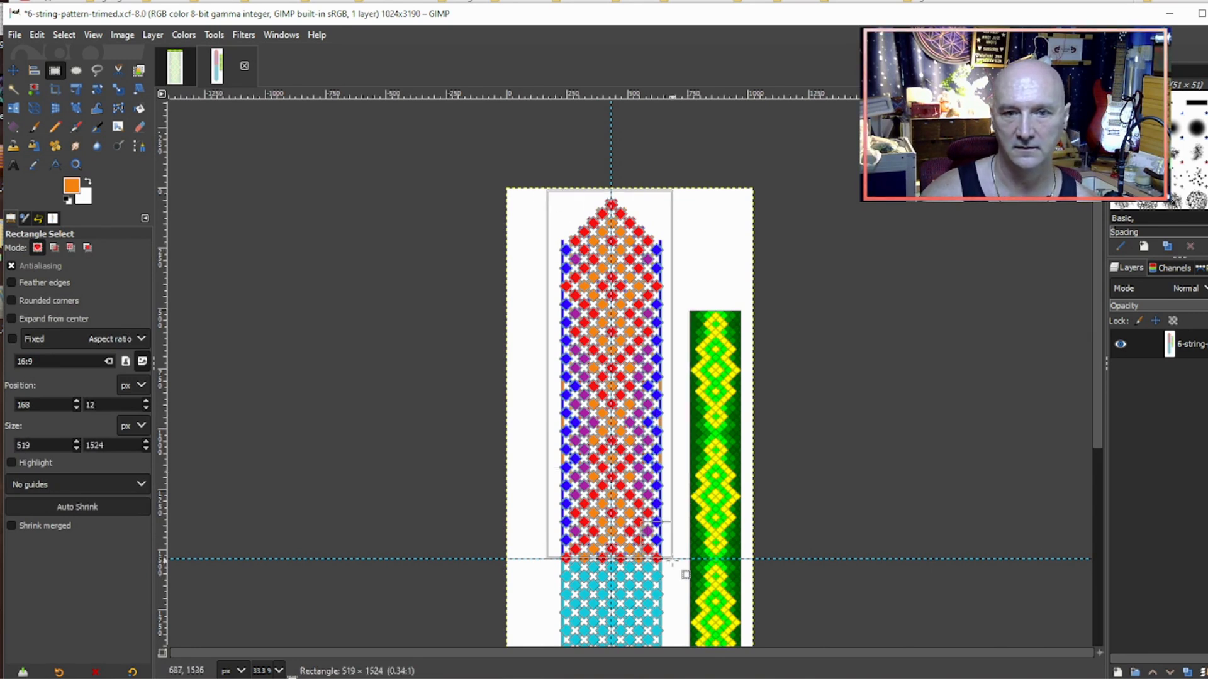
Step: Adjust the rectangular selection to 501 × 1530 px at position 186, 6 and paste a copy of the selected band section
{"action": "left_click_drag", "start_coordinate": [562, 208], "coordinate": [565, 207]}
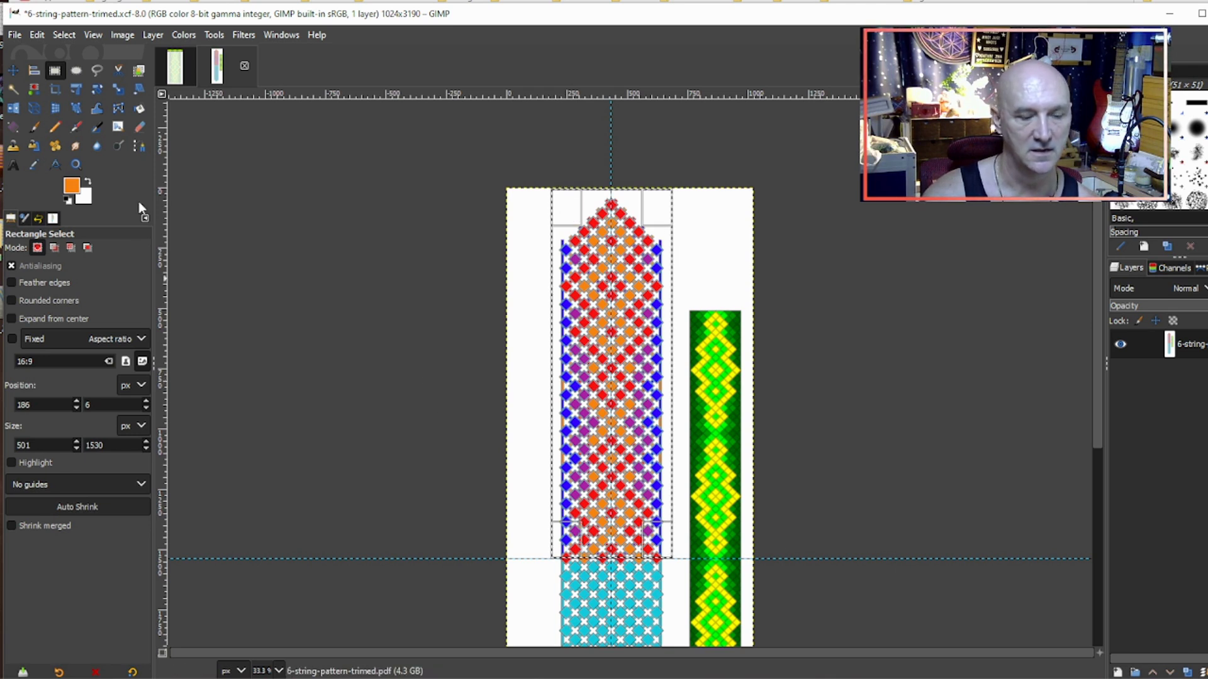
{"action": "key", "text": "ctrl"}
{"action": "key", "text": "ctrl+c"}
{"action": "key", "text": "ctrl+v"}
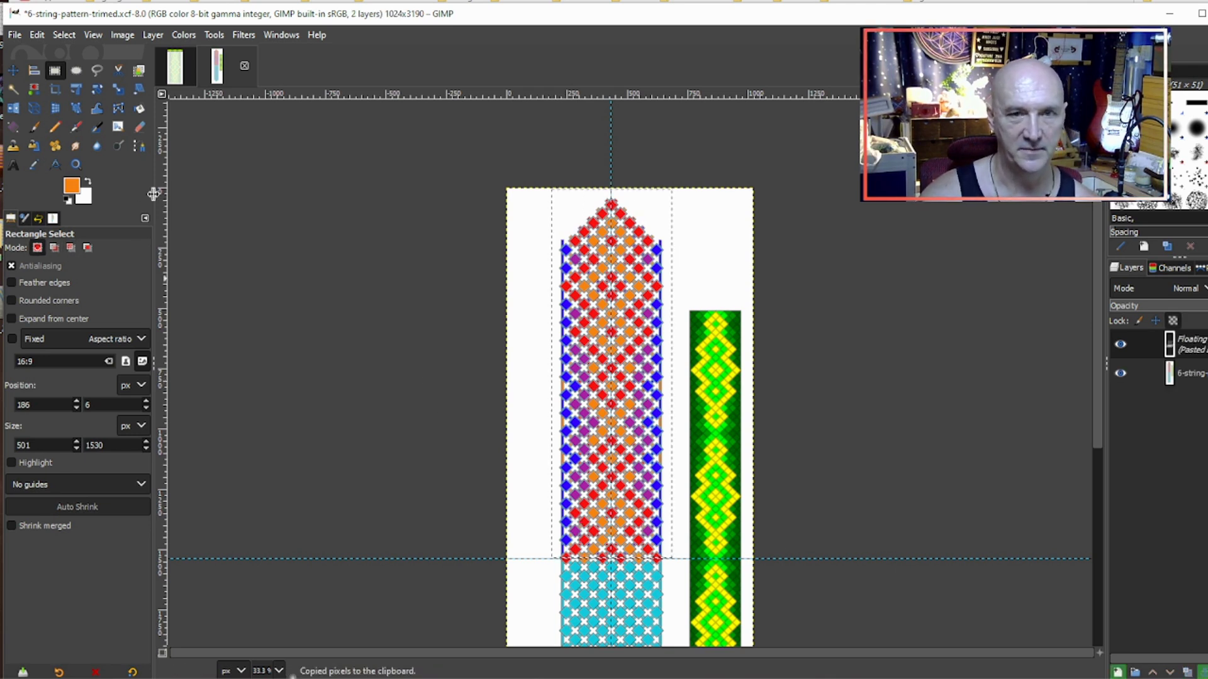
Step: Flip the pasted band section vertically and move it directly below the horizontal guide, over the unfilled cyan part
{"action": "left_click", "coordinate": [14, 107]}
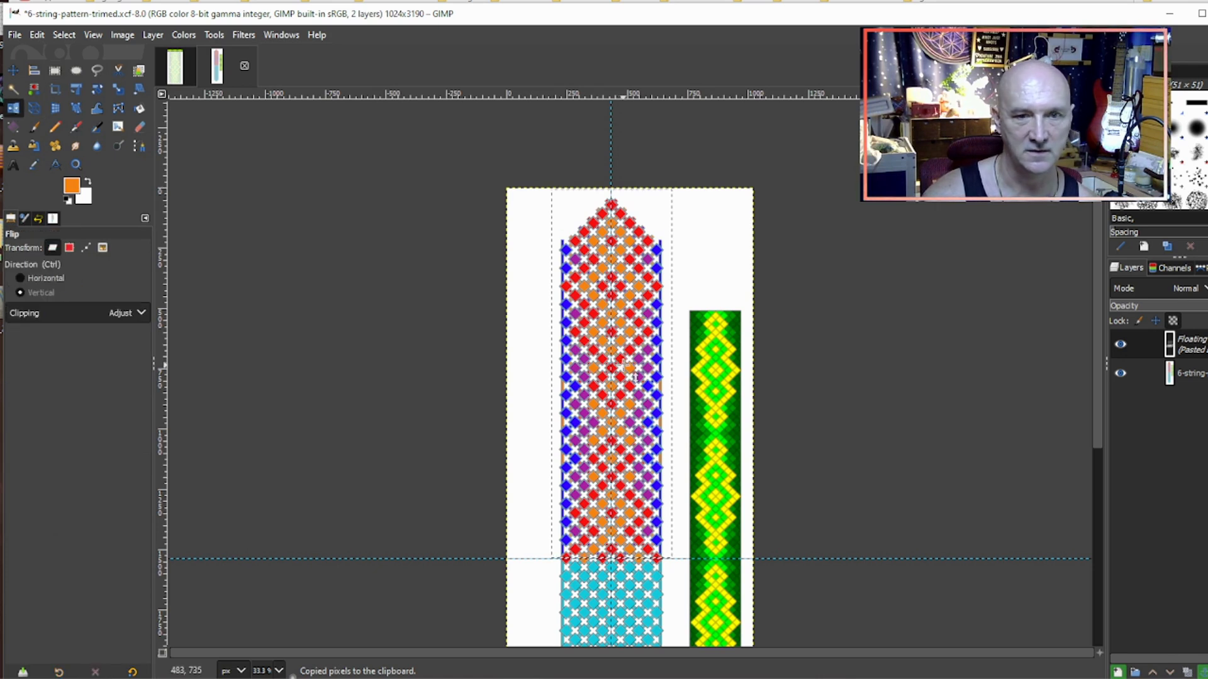
{"action": "left_click", "coordinate": [632, 370]}
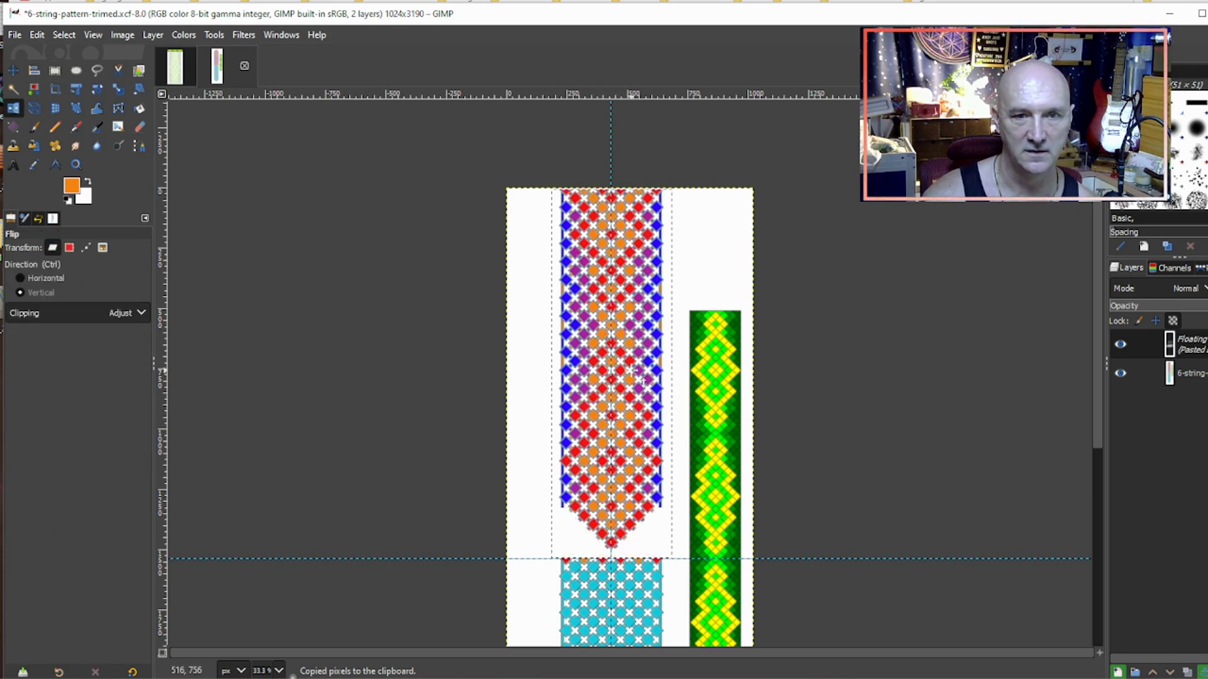
{"action": "left_click", "coordinate": [14, 70]}
{"action": "left_click_drag", "start_coordinate": [653, 292], "coordinate": [637, 613]}
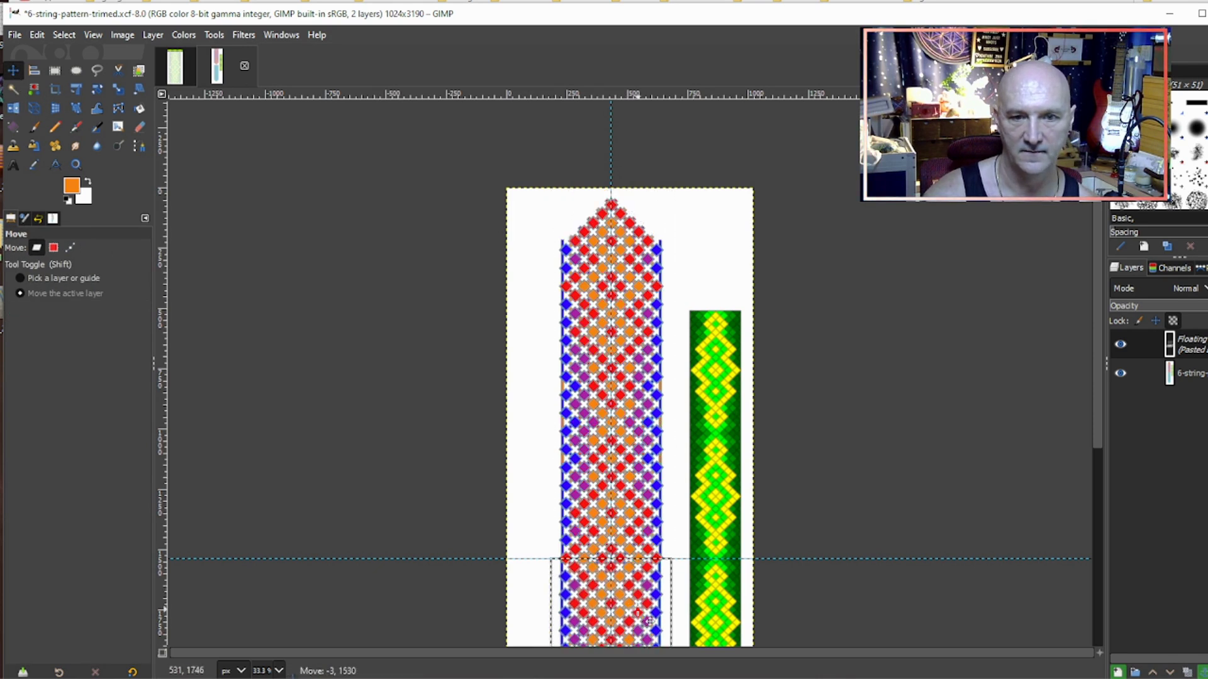
Step: Nudge the flipped section right until its diamonds line up with the upper half, and anchor it to the pattern layer
{"action": "scroll", "coordinate": [672, 559], "scroll_direction": "up", "scroll_amount": 4, "text": "ctrl"}
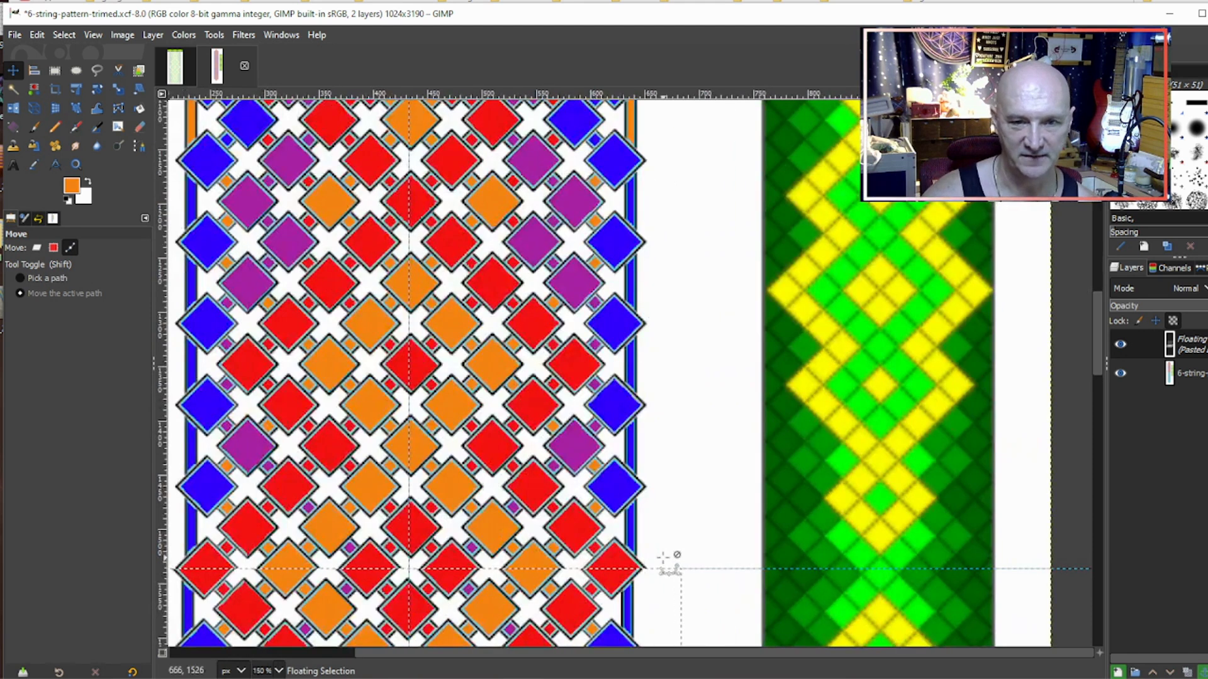
{"action": "key", "text": "Right"}
{"action": "key", "text": "Right"}
{"action": "key", "text": "Right"}
{"action": "key", "text": "Right"}
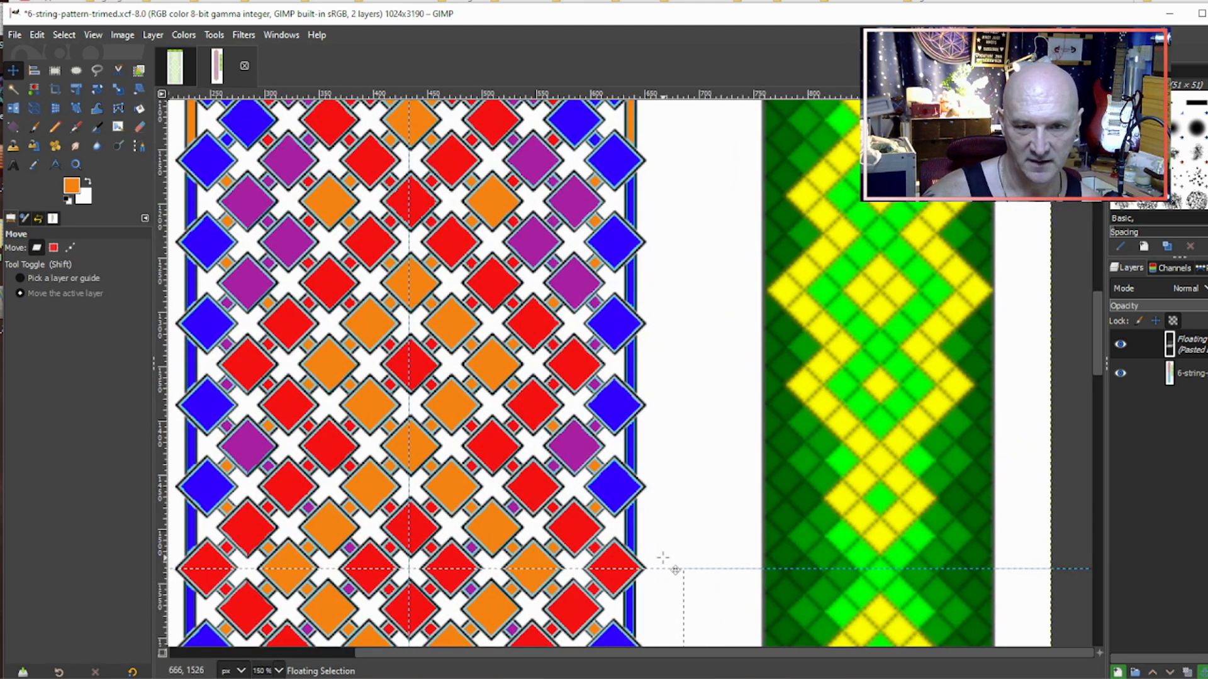
{"action": "key", "text": "Left"}
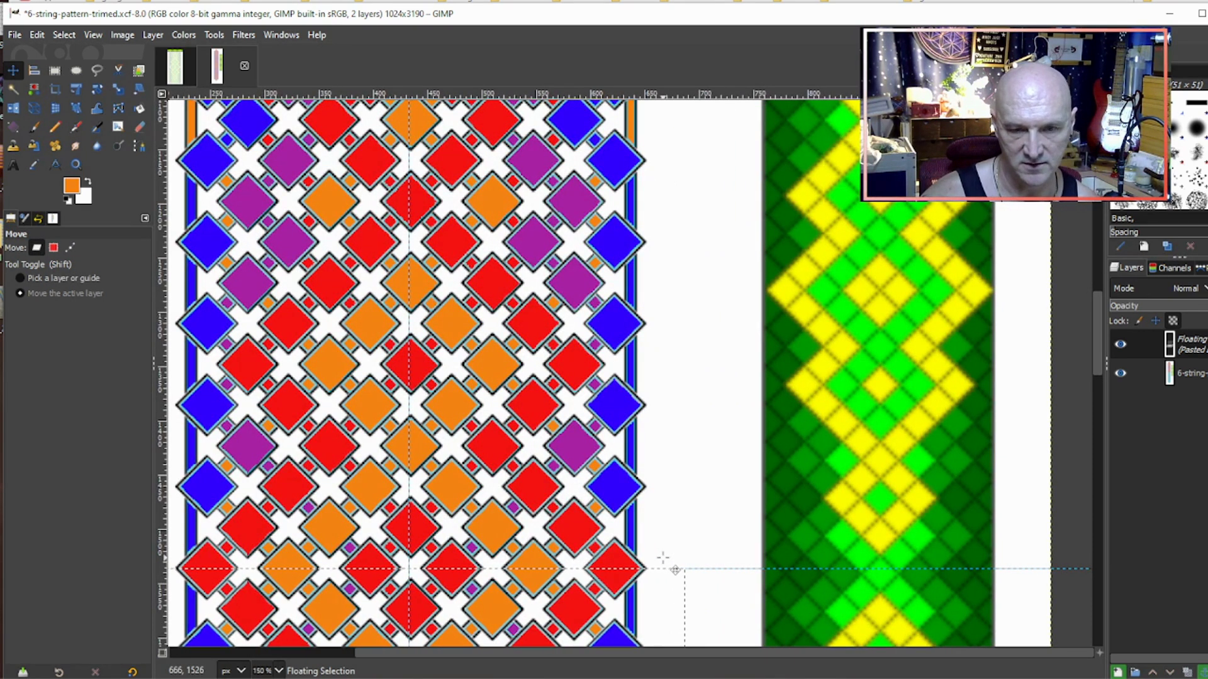
{"action": "scroll", "coordinate": [681, 456], "scroll_direction": "down", "scroll_amount": 5}
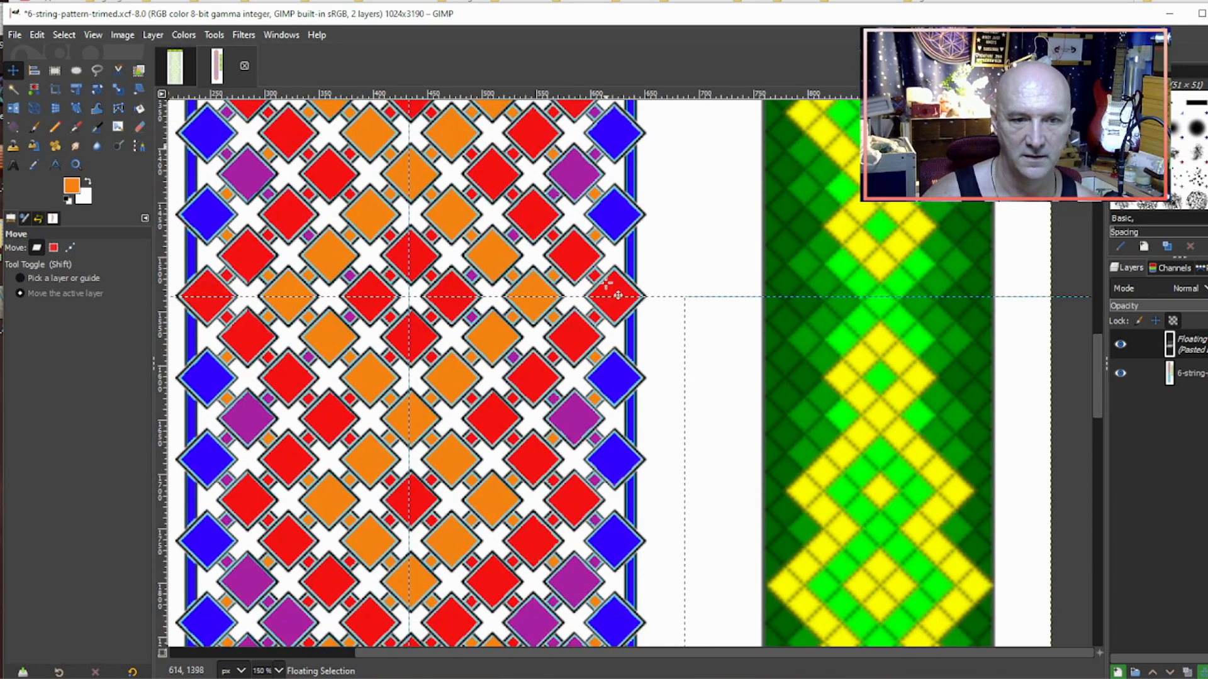
{"action": "scroll", "coordinate": [618, 296], "scroll_direction": "up", "scroll_amount": 5}
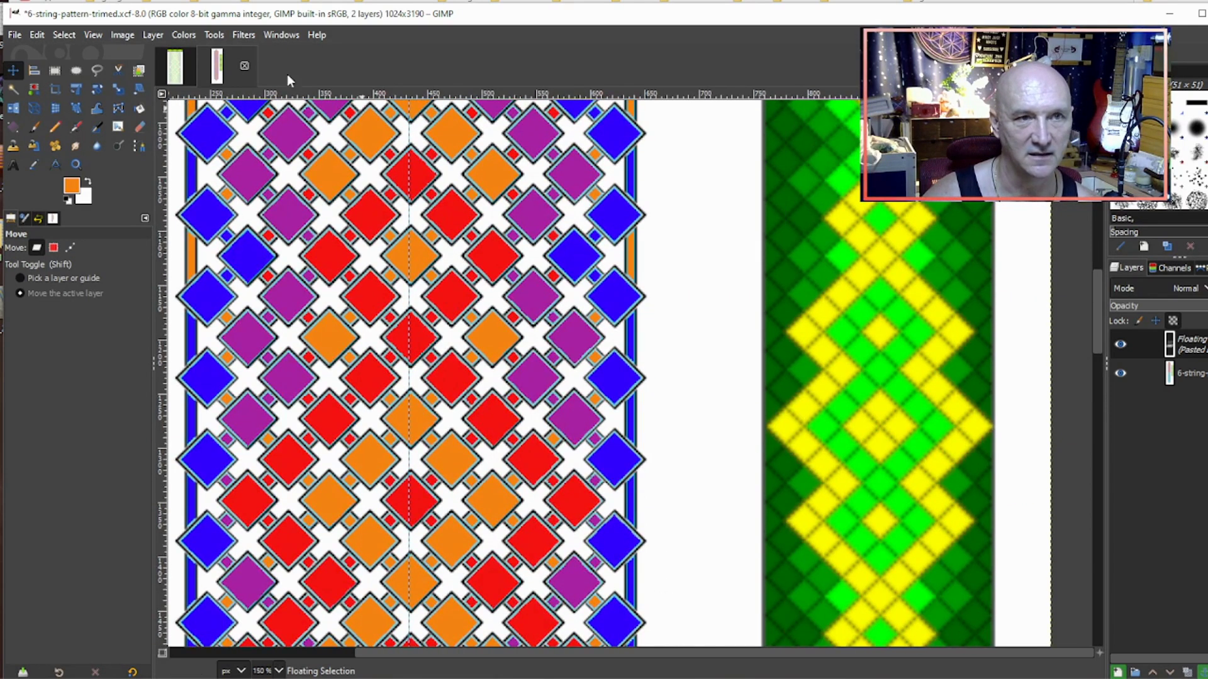
{"action": "left_click", "coordinate": [162, 37]}
{"action": "left_click", "coordinate": [189, 128]}
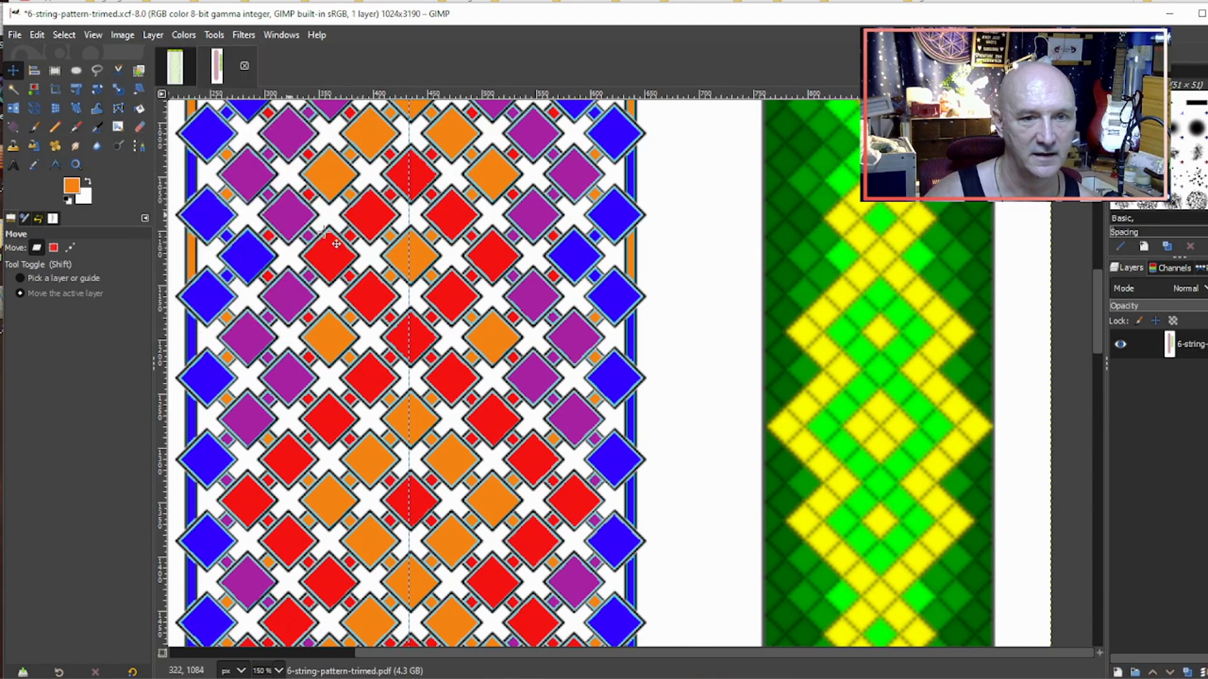
Step: Inspect the whole mirrored band from tip to tip, including the join at the horizontal guide
{"action": "scroll", "coordinate": [439, 330], "scroll_direction": "down", "scroll_amount": 2}
{"action": "scroll", "coordinate": [438, 331], "scroll_direction": "down", "scroll_amount": 4}
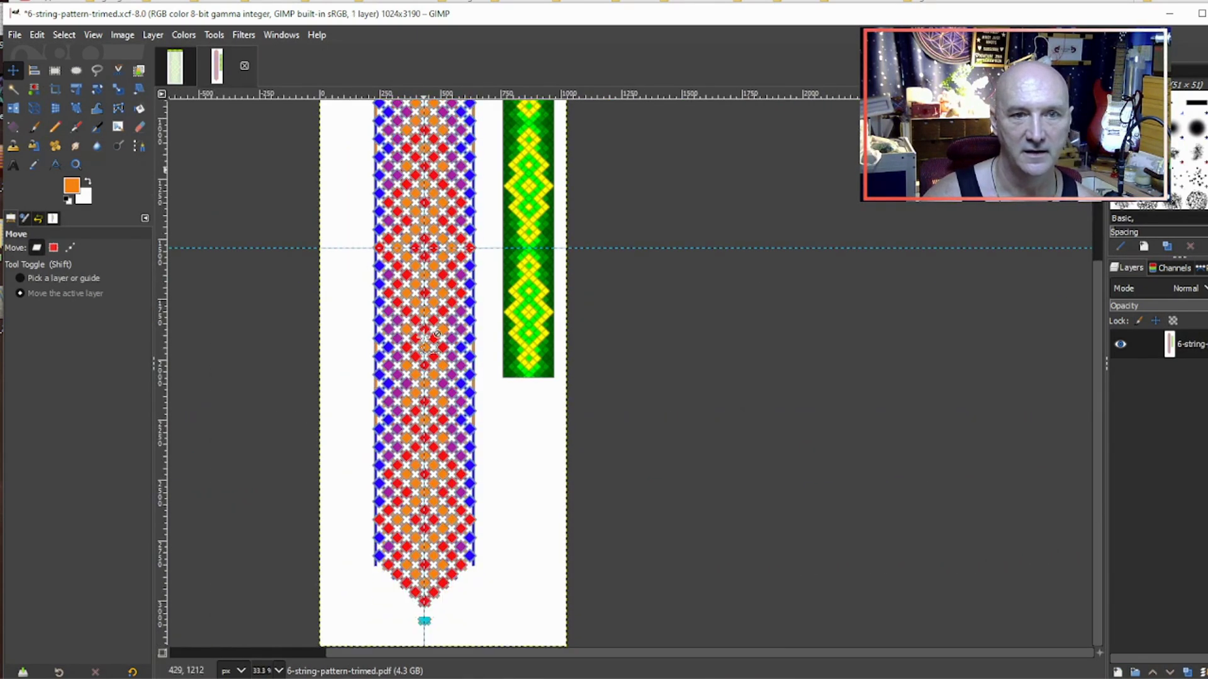
{"action": "scroll", "coordinate": [436, 329], "scroll_direction": "down", "scroll_amount": 1}
{"action": "scroll", "coordinate": [448, 328], "scroll_direction": "up", "scroll_amount": 2}
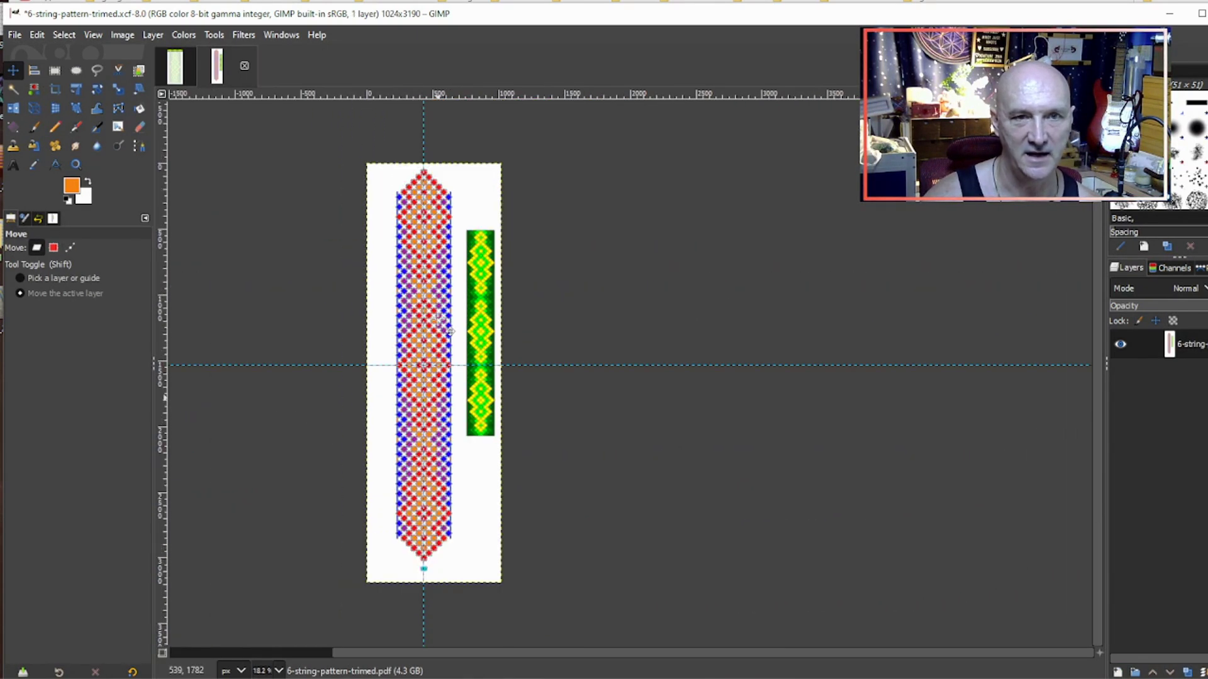
{"action": "scroll", "coordinate": [448, 328], "scroll_direction": "up", "scroll_amount": 3}
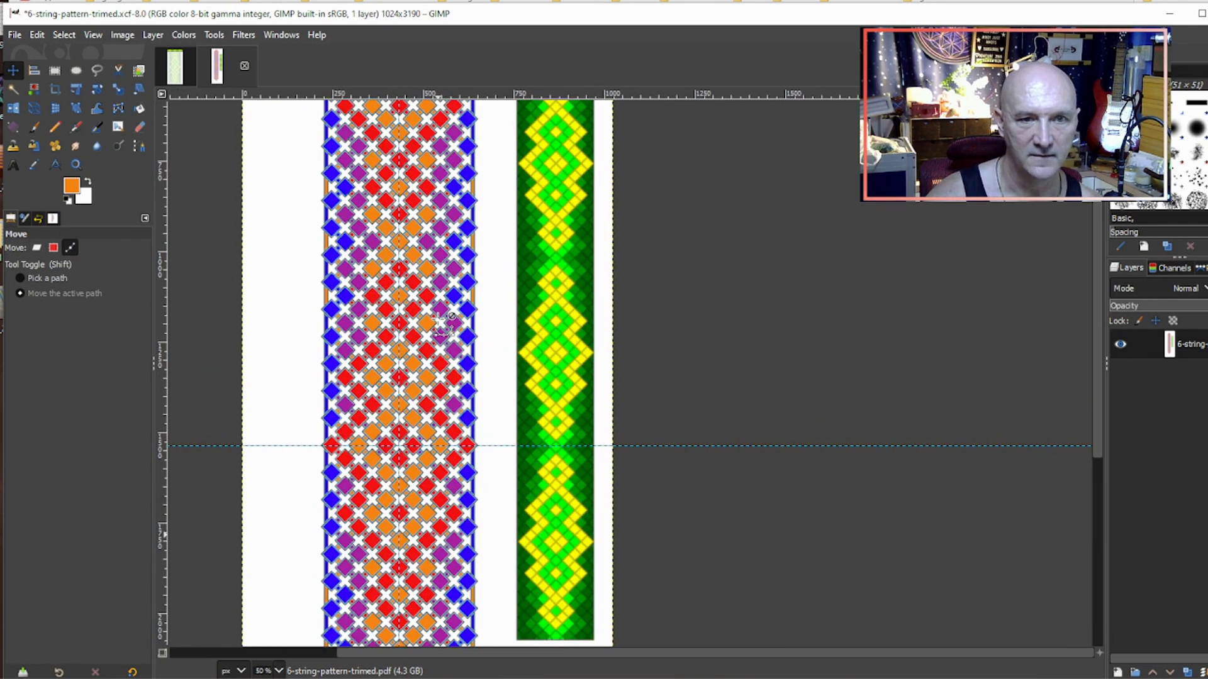
{"action": "scroll", "coordinate": [442, 323], "scroll_direction": "down", "scroll_amount": 2}
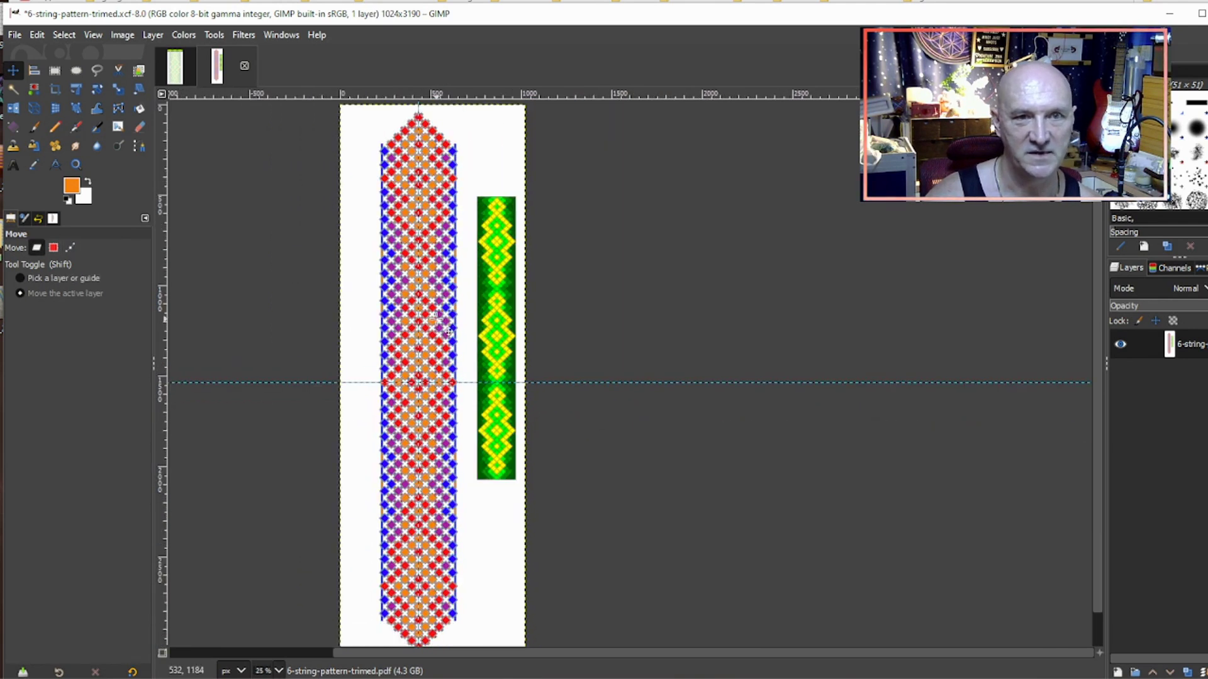